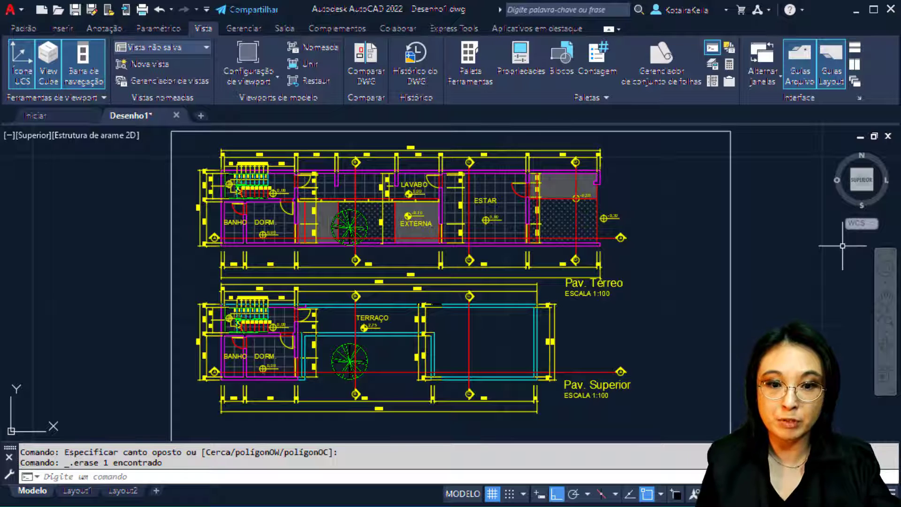
Step: Look over the floor plans, section and circular pattern in model space and switch to Layout1
mouse_move(691, 283)
middle_down()
mouse_move(690, 177)
mouse_move(662, 142)
middle_up()
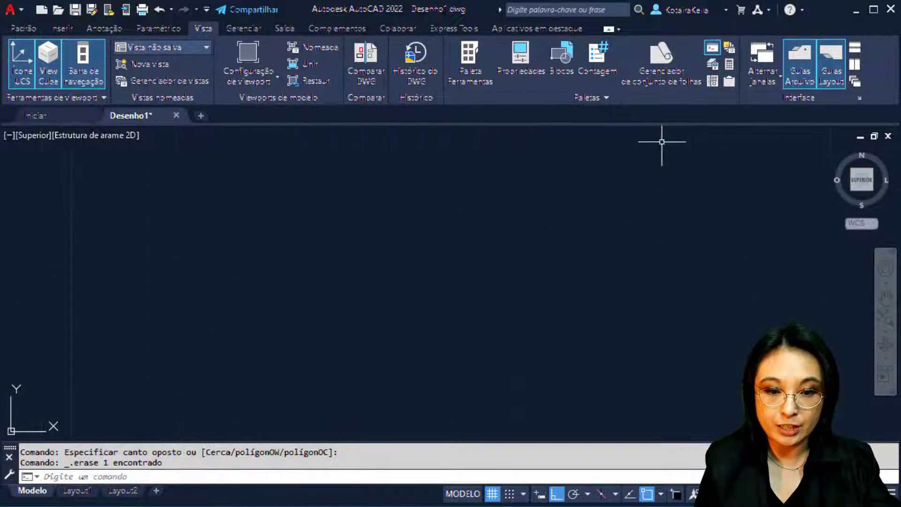
scroll(657, 155, down, 3)
scroll(583, 377, up, 4)
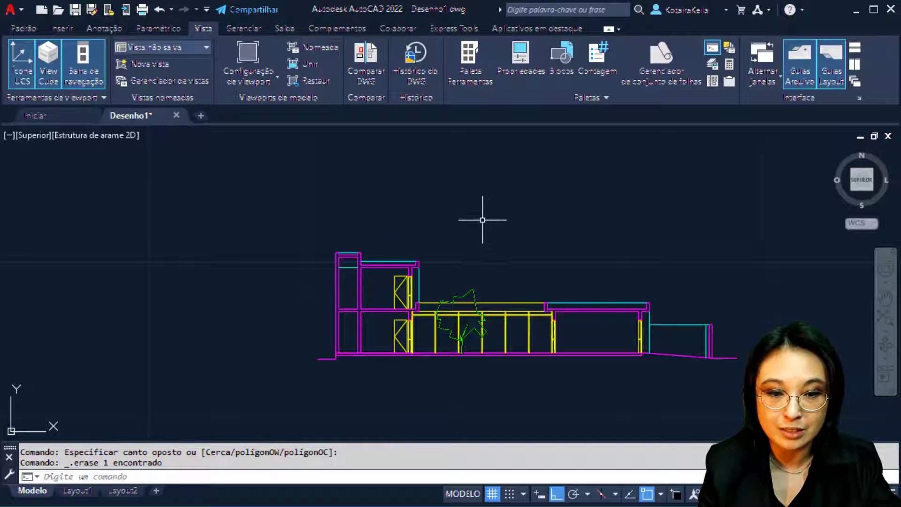
scroll(483, 220, down, 10)
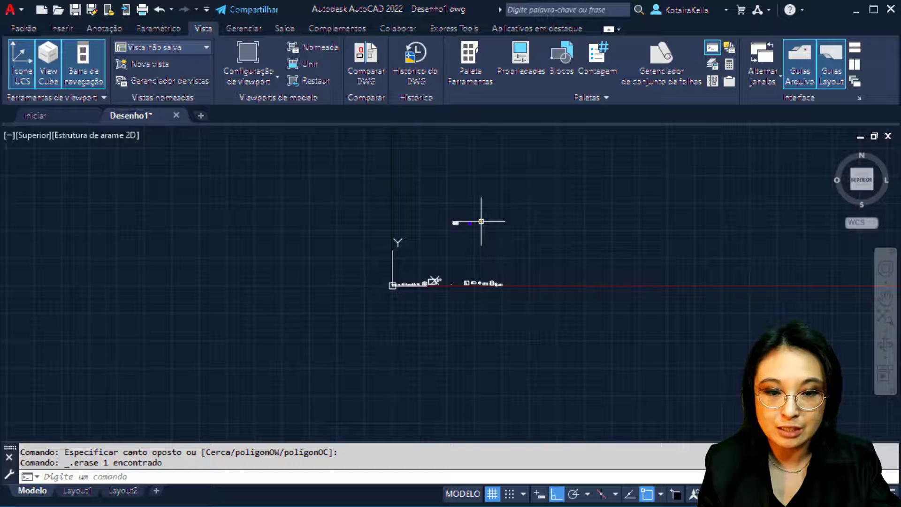
scroll(481, 221, up, 15)
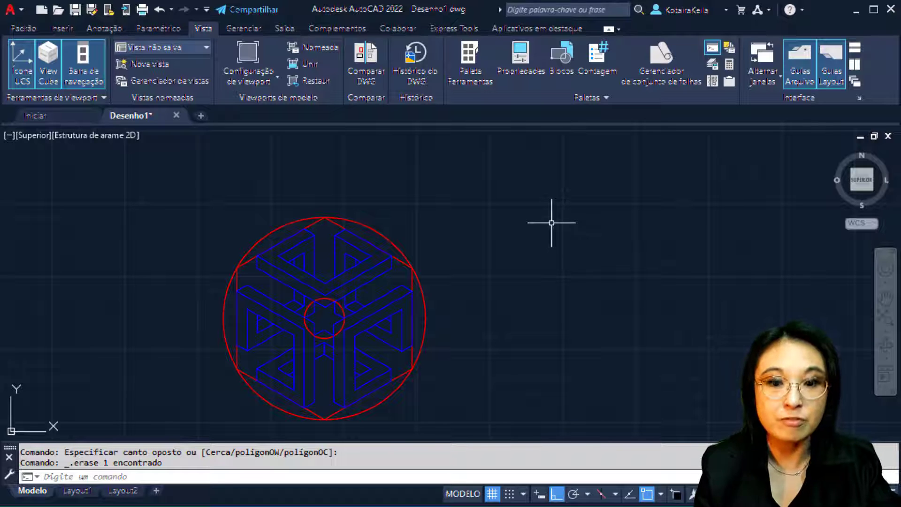
scroll(553, 220, down, 10)
mouse_move(553, 220)
middle_down()
mouse_move(479, 321)
mouse_move(394, 276)
middle_up()
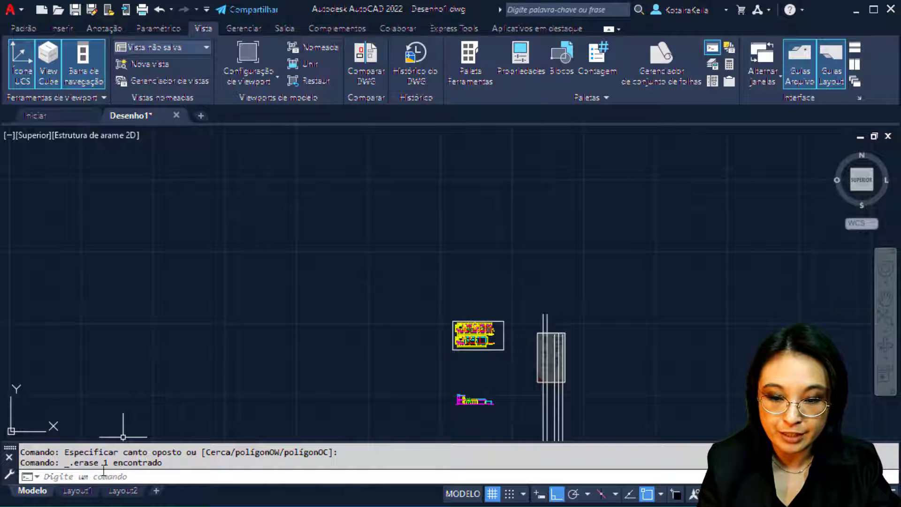
mouse_move(81, 493)
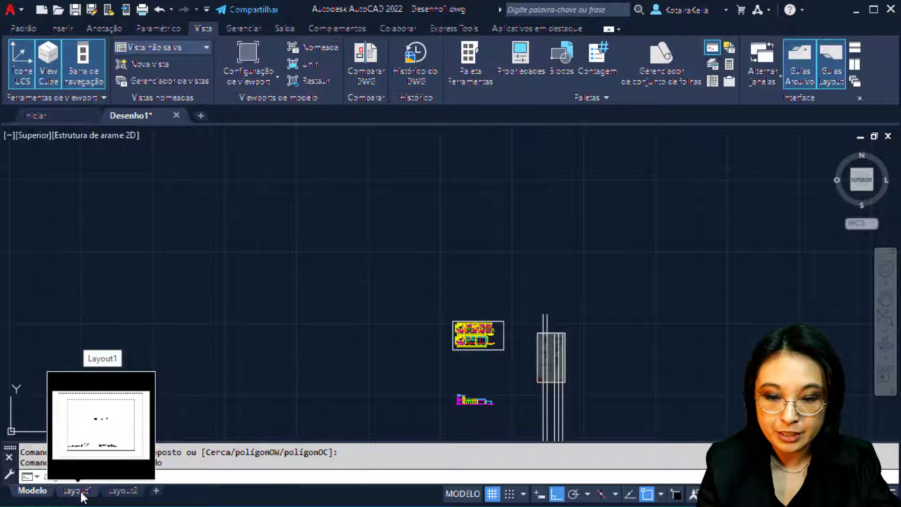
click(78, 490)
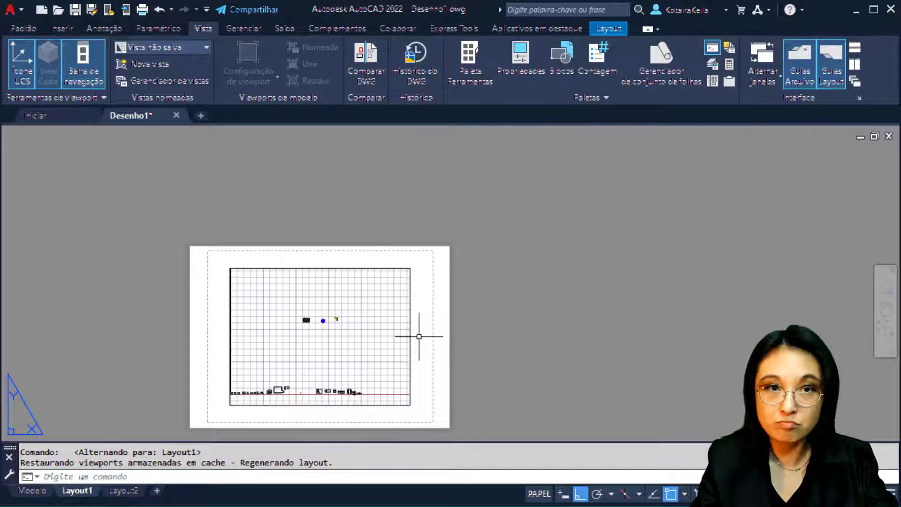
Step: Open the program options, review the display (Exibir) settings and close them
click(22, 10)
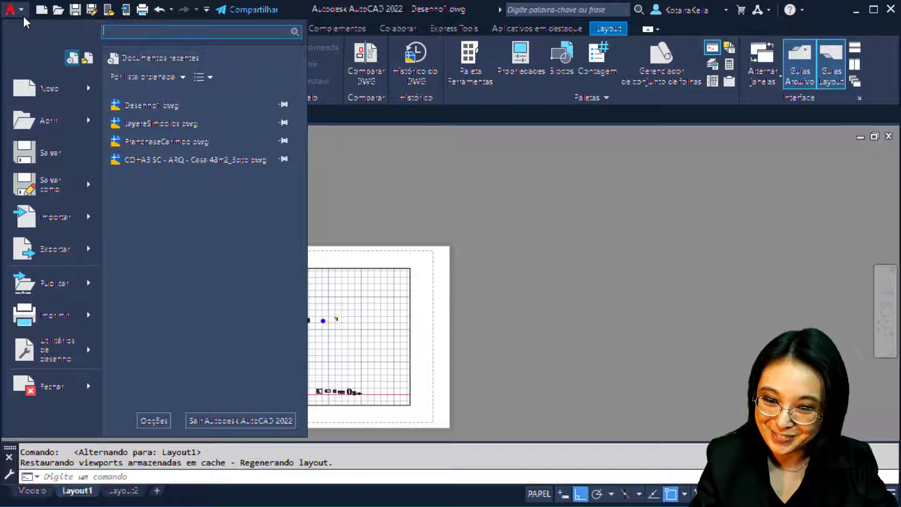
click(153, 421)
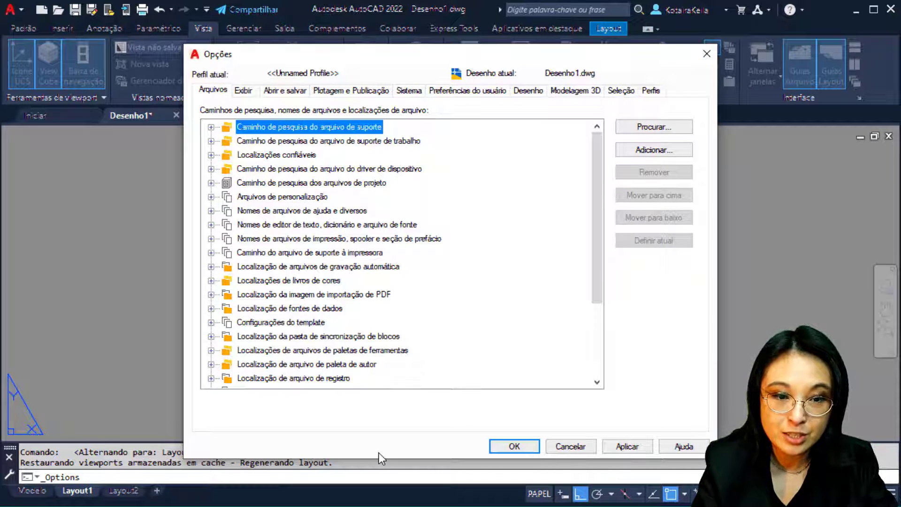
click(244, 91)
click(245, 91)
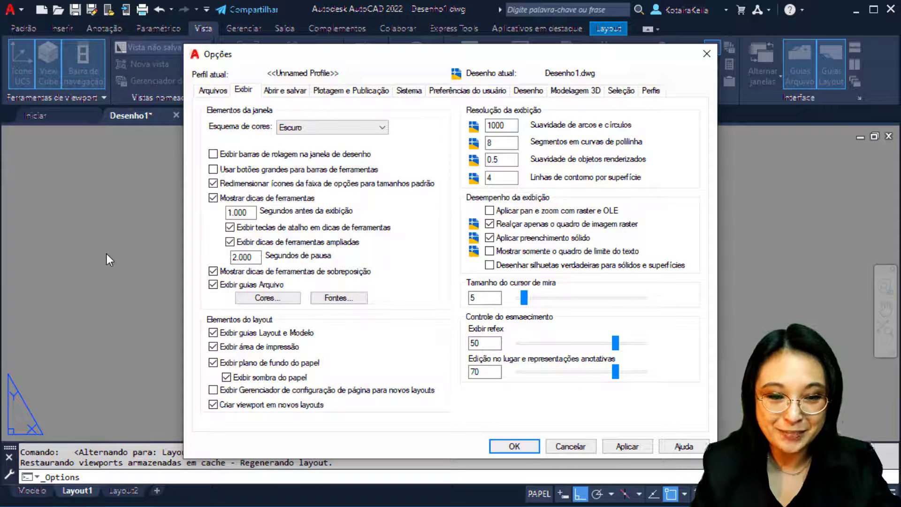
click(529, 446)
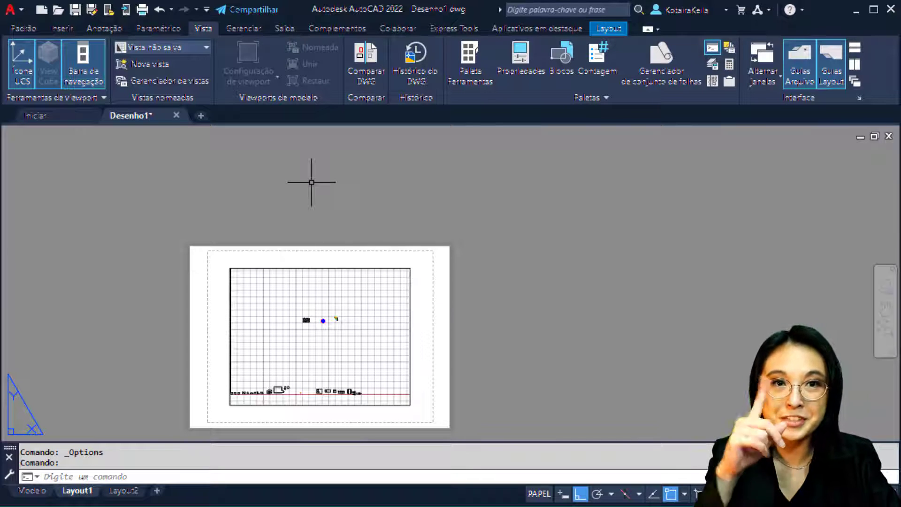
Step: Set the crosshair size to 100 in the display options and confirm
click(16, 10)
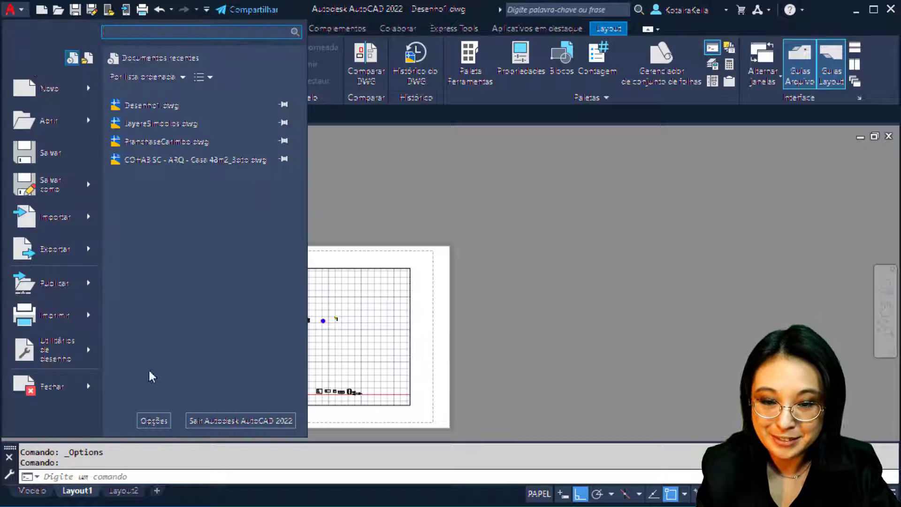
click(155, 420)
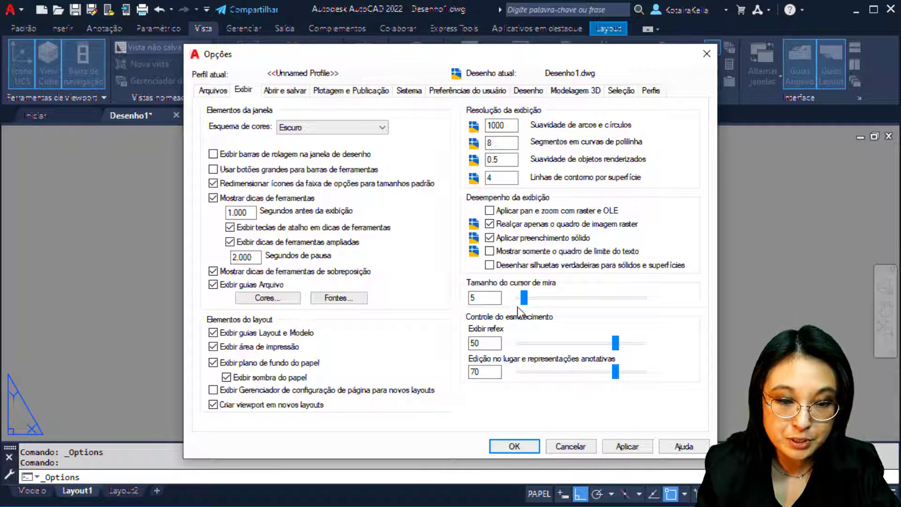
drag(523, 298, 677, 299)
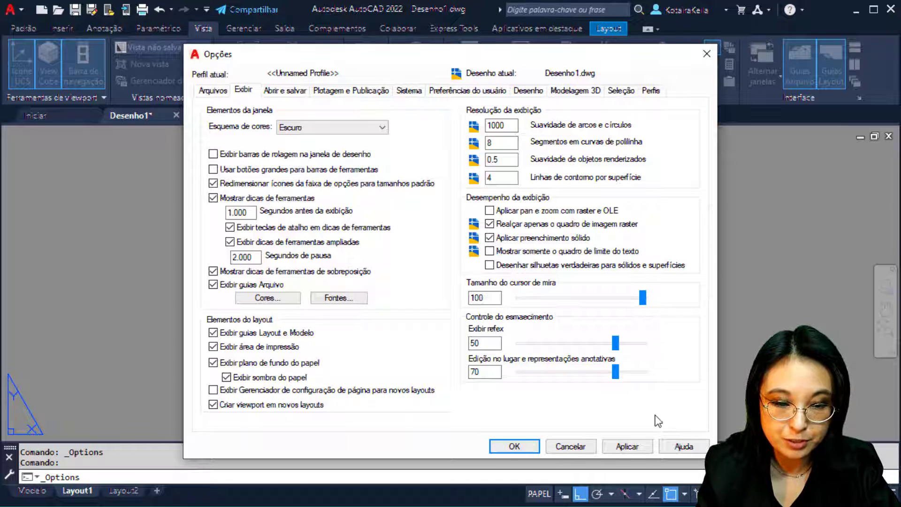
click(515, 446)
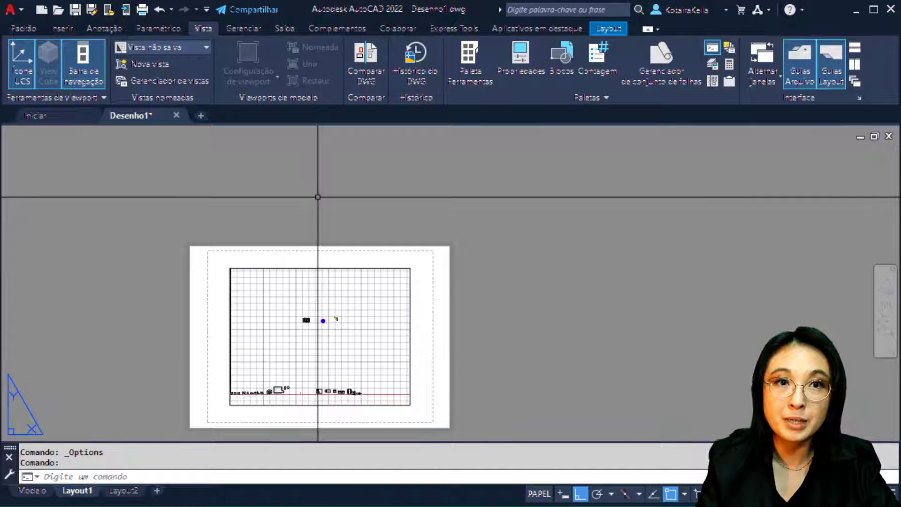
Step: Set the crosshair size to 5 in the display options and apply it
click(19, 10)
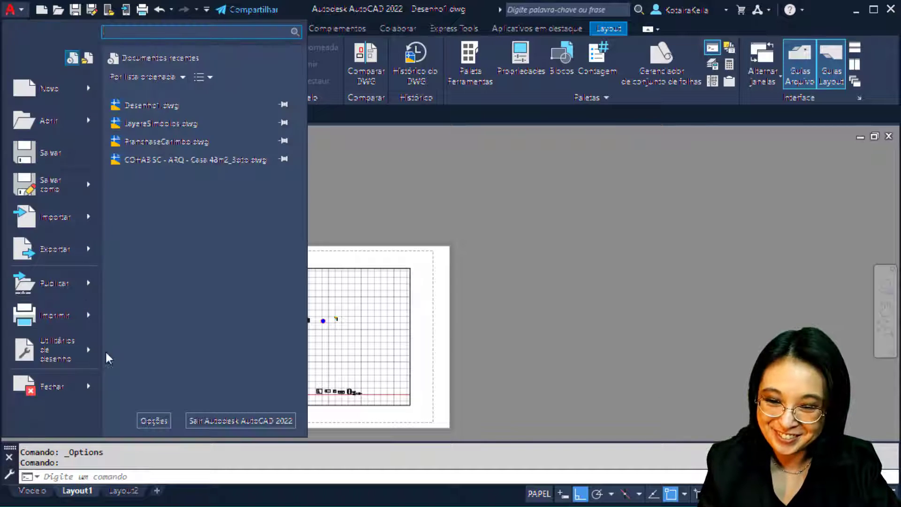
click(154, 421)
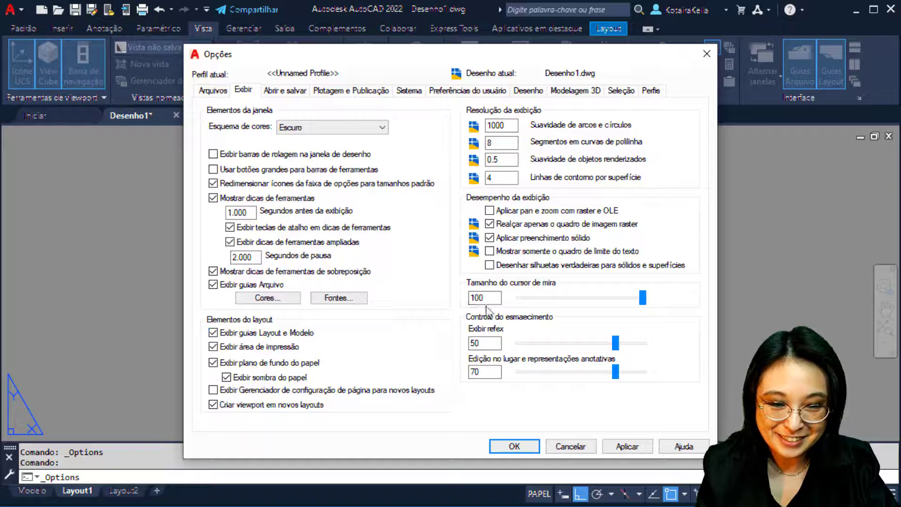
double_click(483, 298)
text(5)
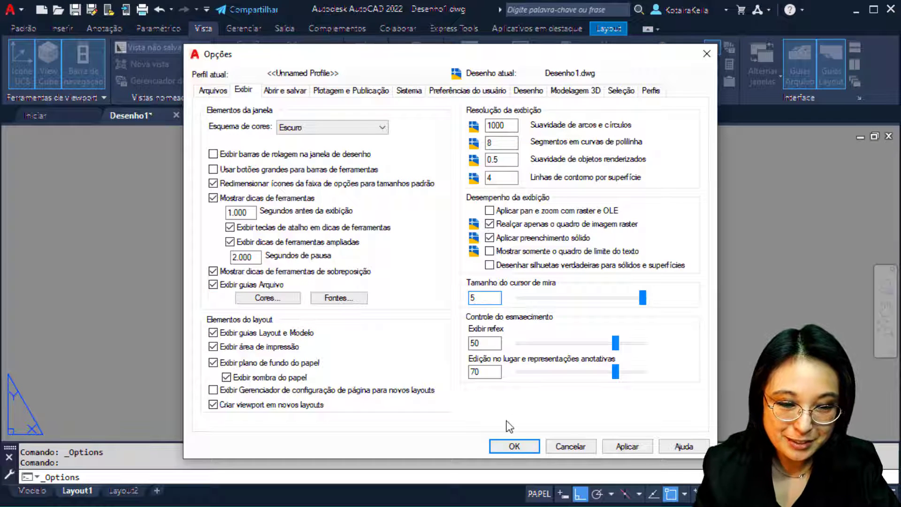
click(627, 446)
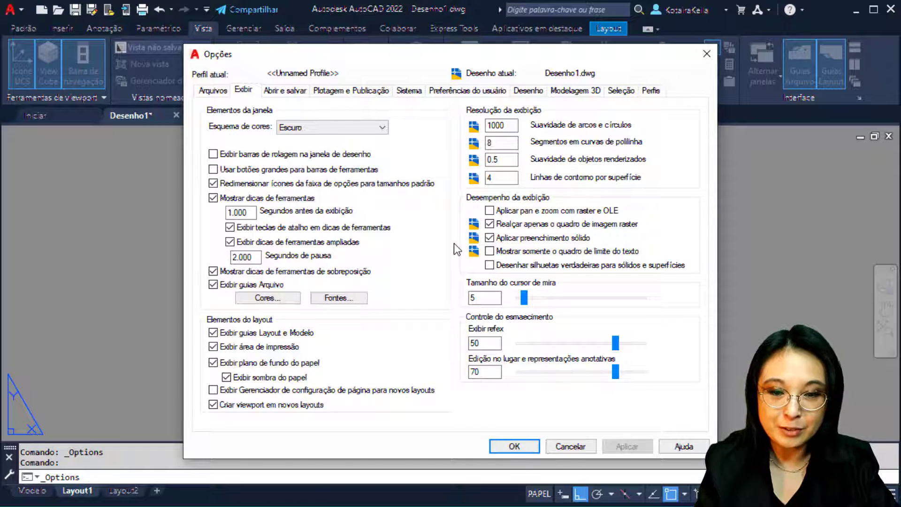
Step: Set the uniform background colour of the Folha / layout context to Preto and compare model space with Layout1
click(272, 301)
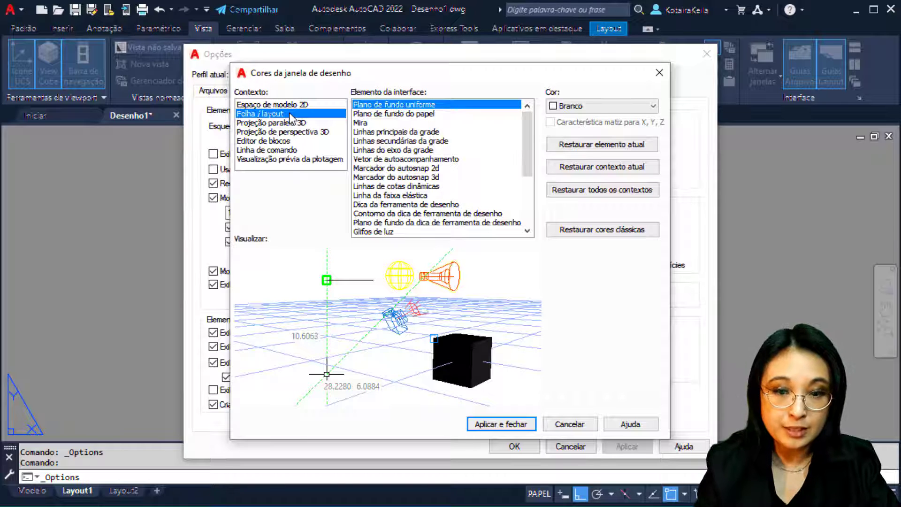
click(639, 104)
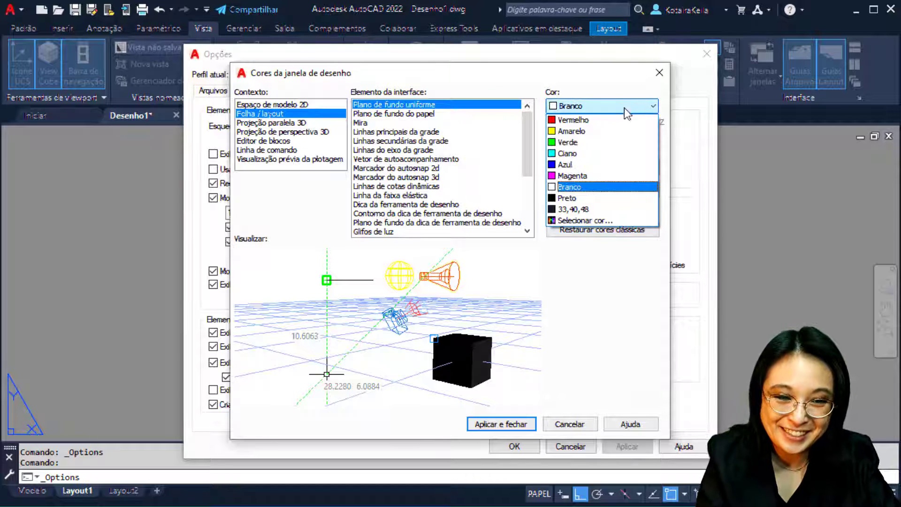
click(599, 198)
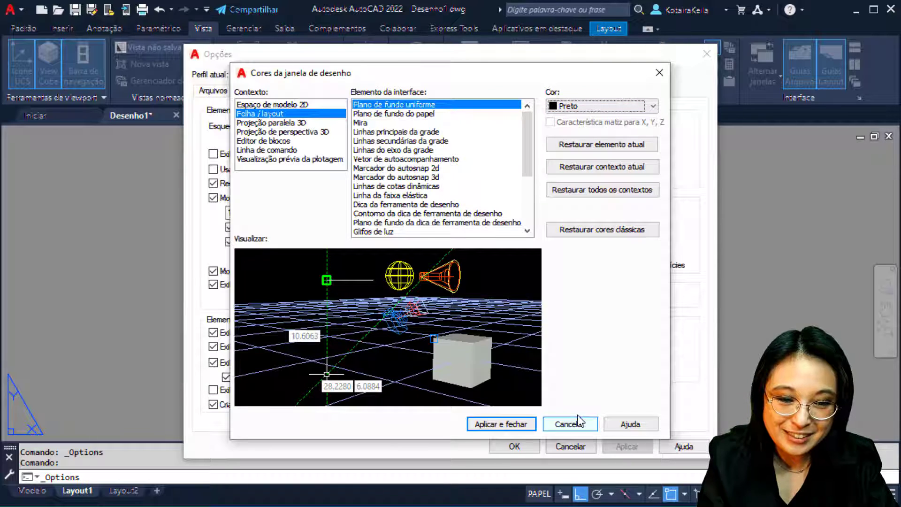
click(516, 425)
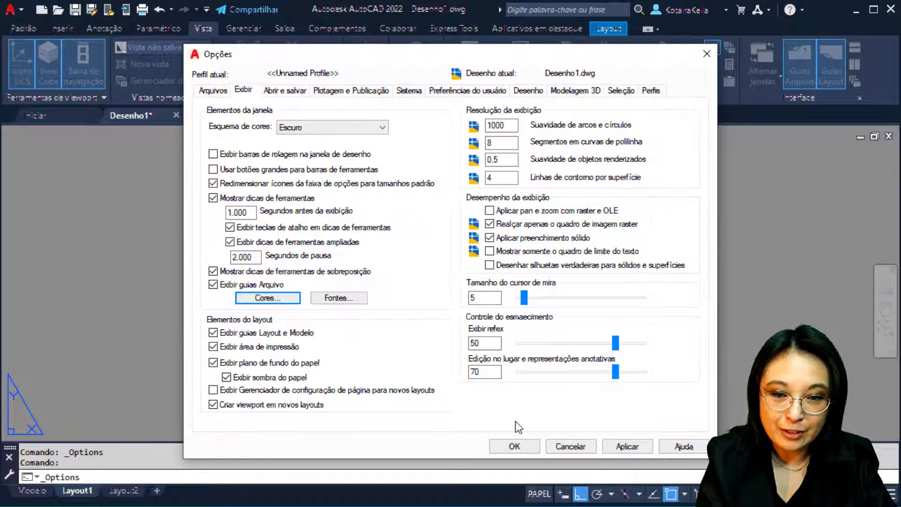
click(516, 446)
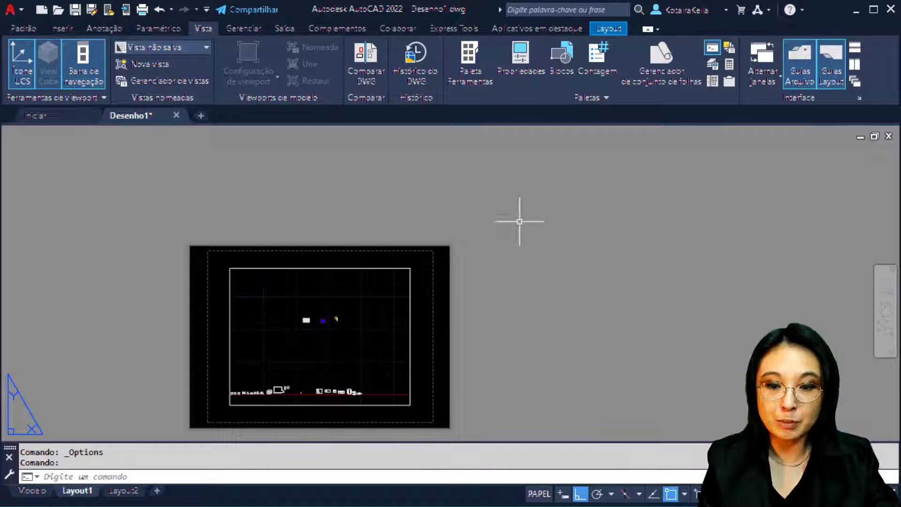
click(32, 492)
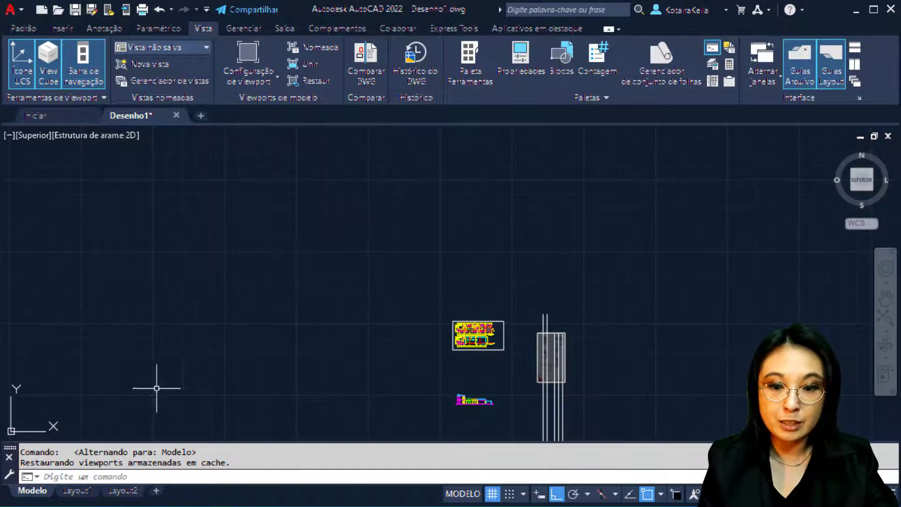
click(87, 495)
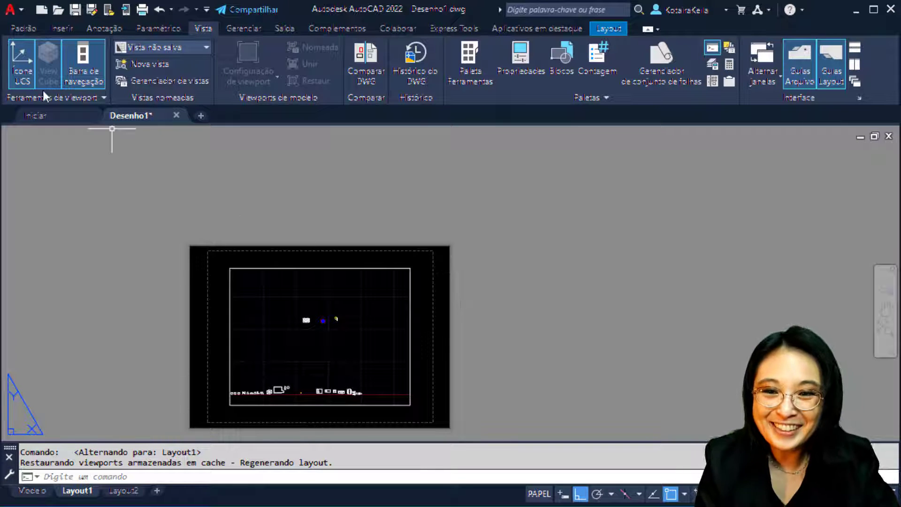
Step: Change the interface colour scheme to Leve in the display options and apply it
click(14, 13)
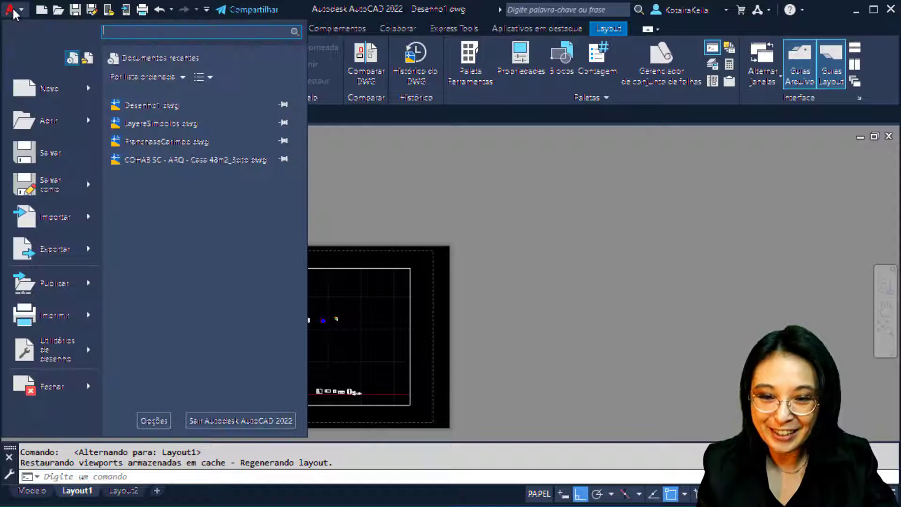
click(149, 422)
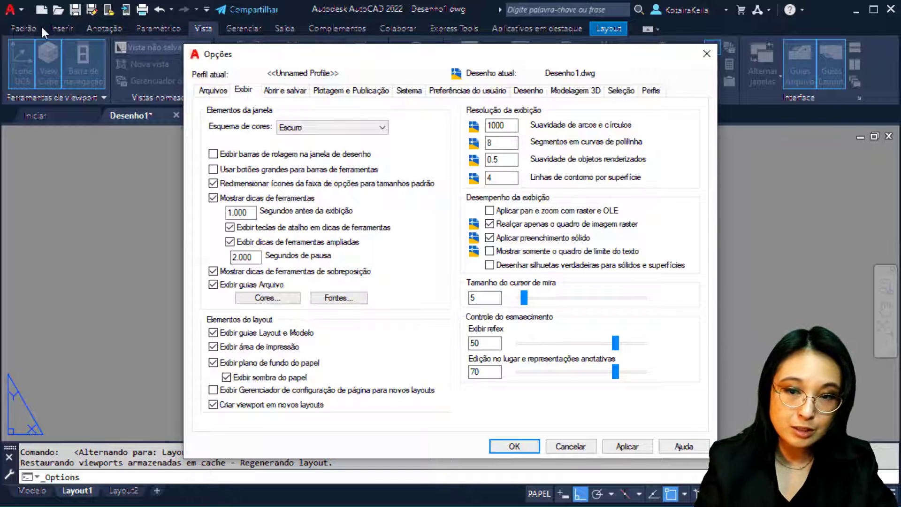
click(319, 134)
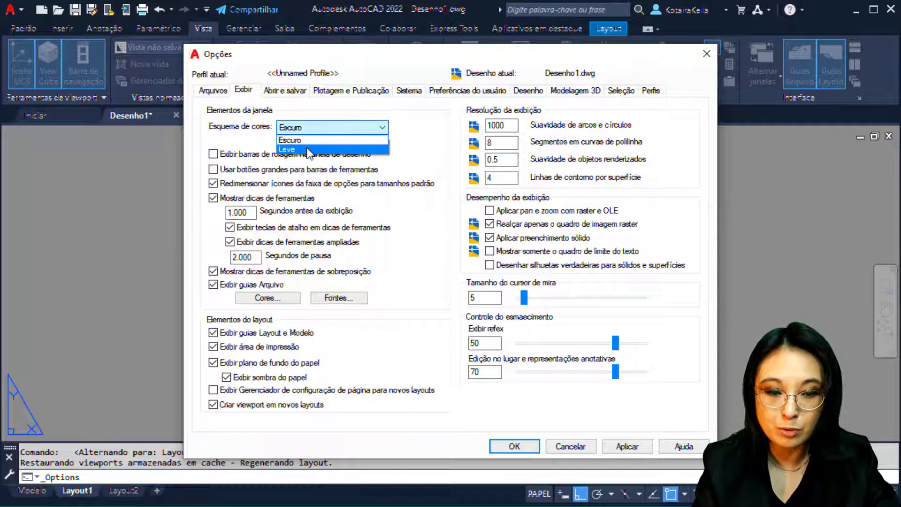
click(314, 147)
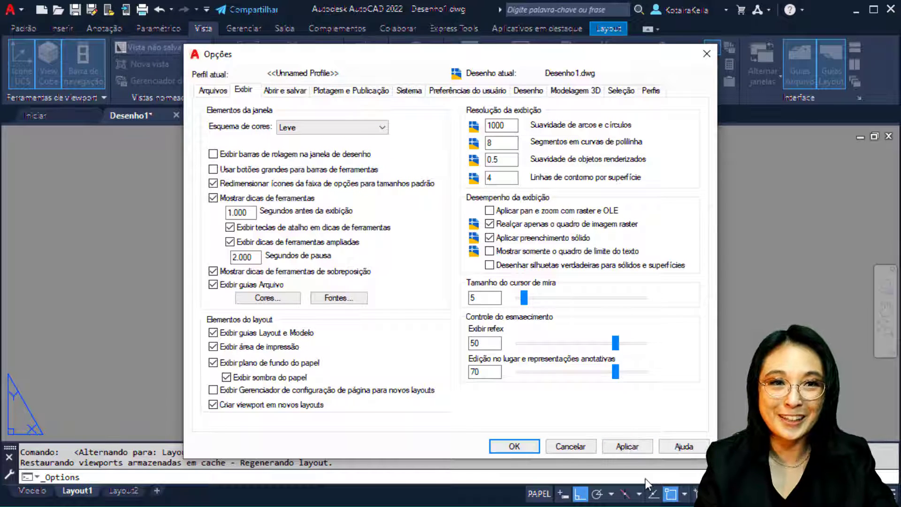
click(634, 447)
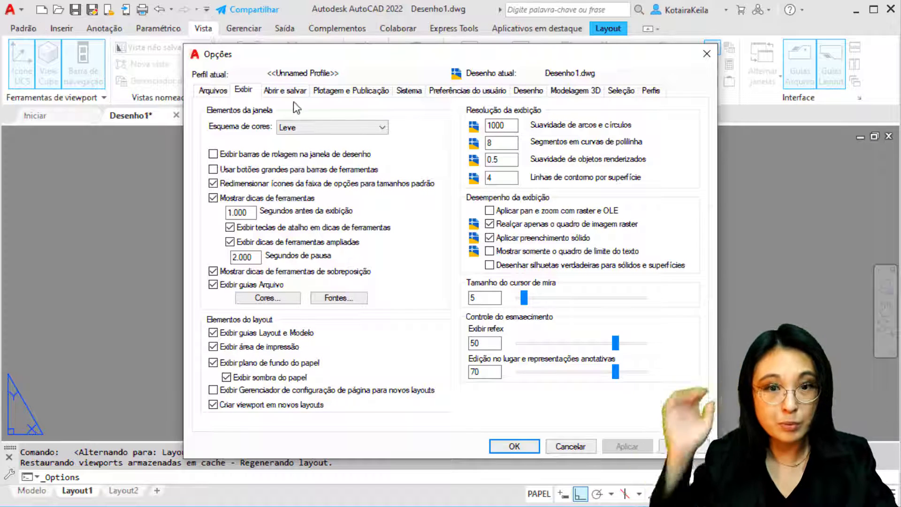
Step: Set the interface colour scheme to Escuro and apply it
click(353, 127)
click(308, 140)
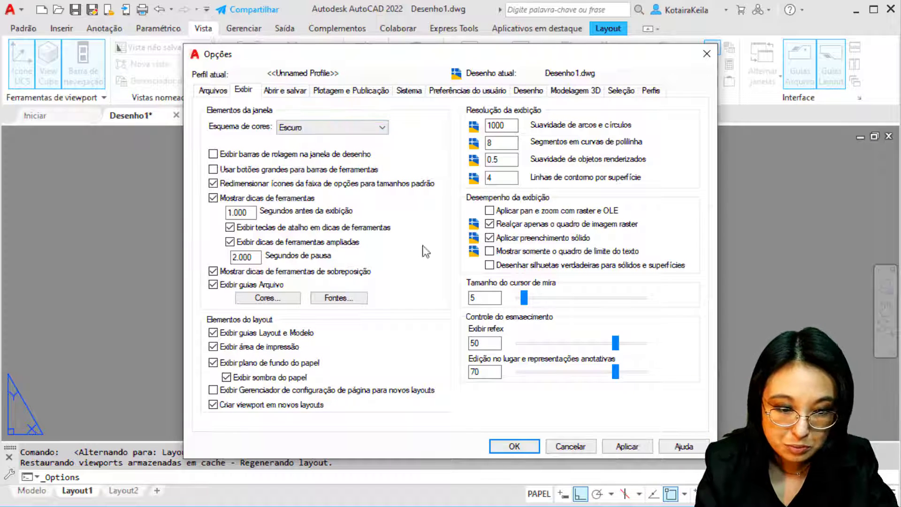
click(644, 449)
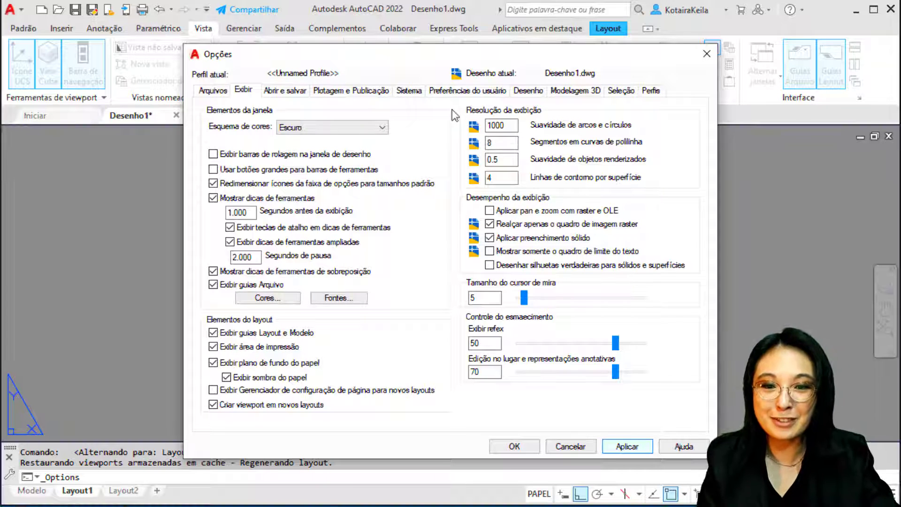
click(496, 142)
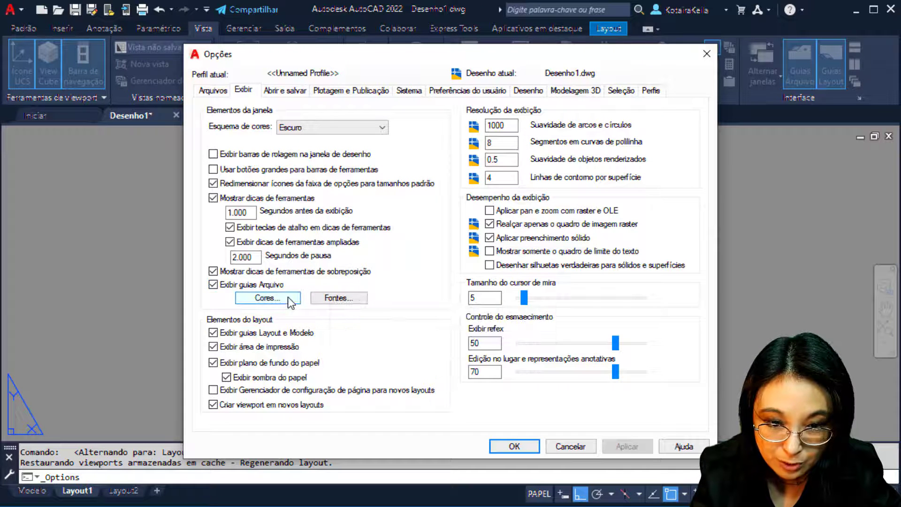
Step: Set the Plano de fundo do papel colour of the Folha / layout context to Preto in the drawing window colours
click(267, 297)
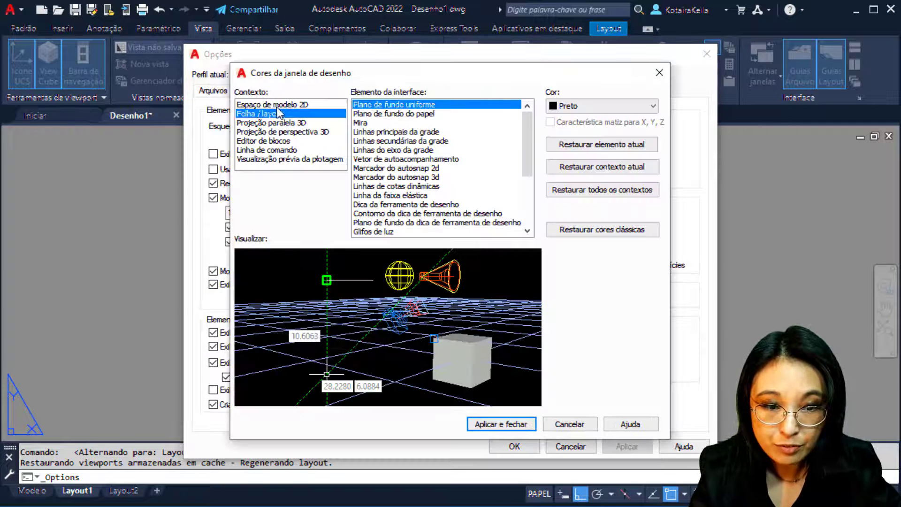
click(584, 105)
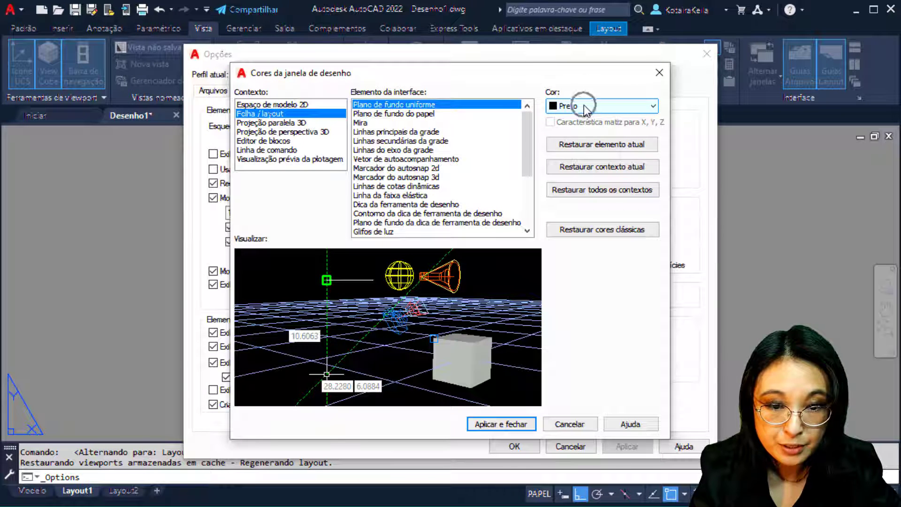
click(419, 117)
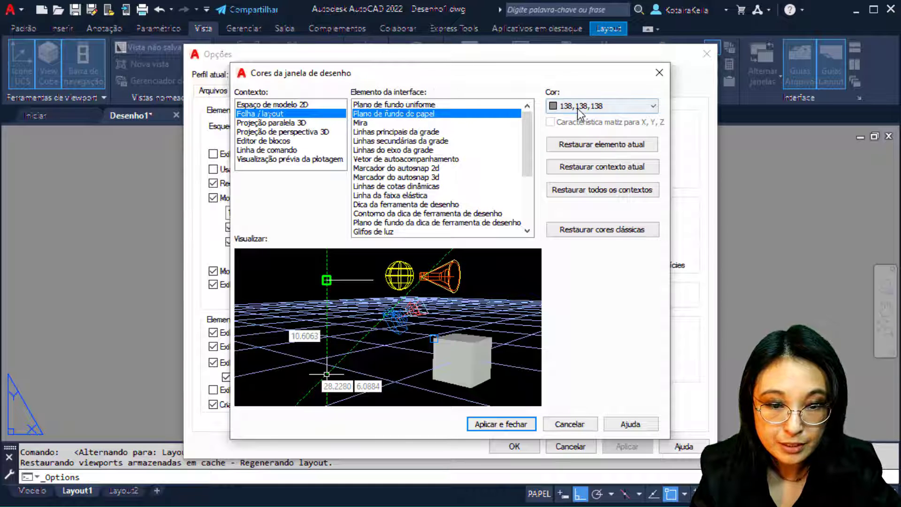
click(90, 252)
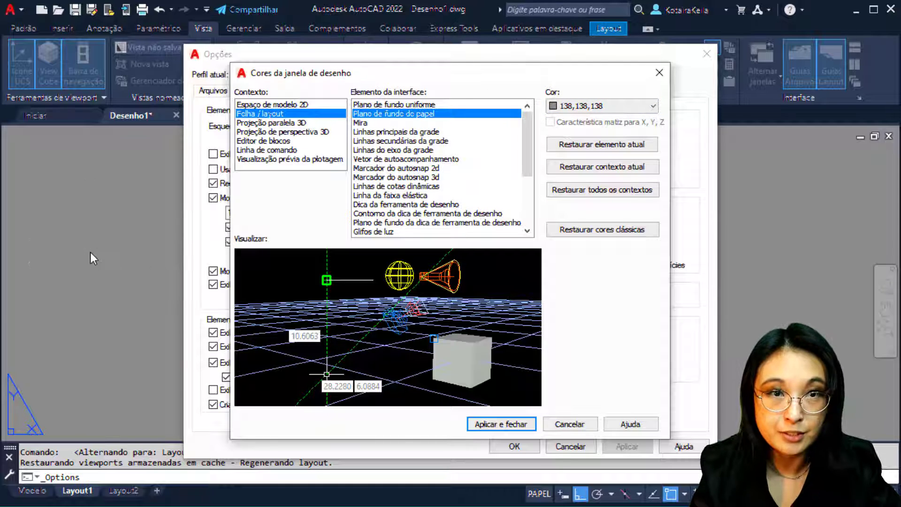
click(114, 227)
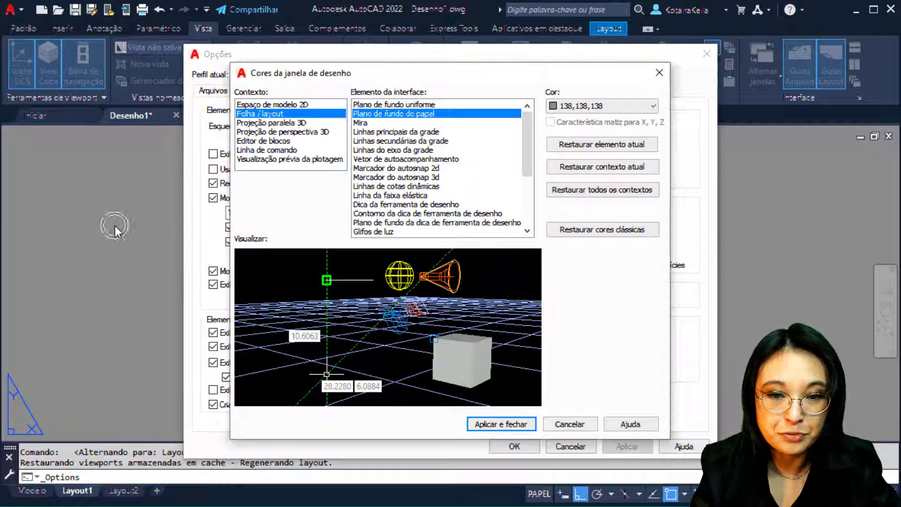
key(ctrl)
key(ctrl)
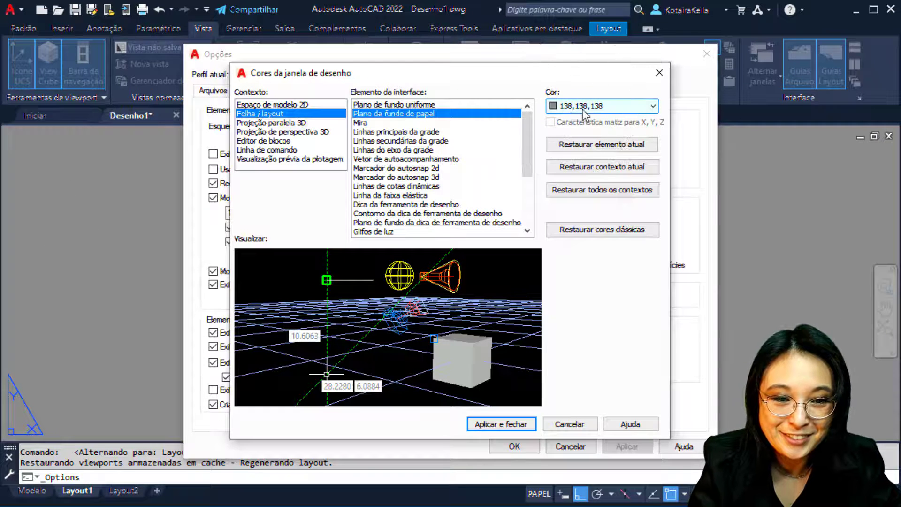
key(ctrl)
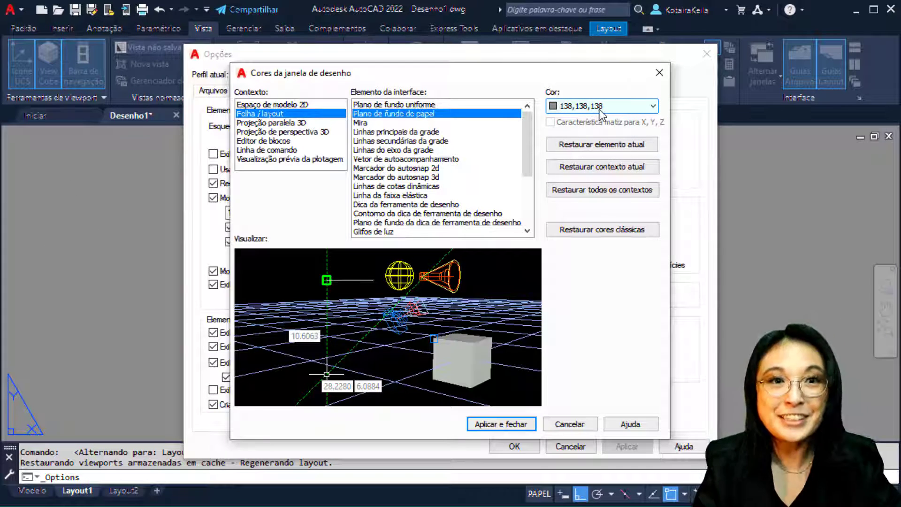
click(601, 109)
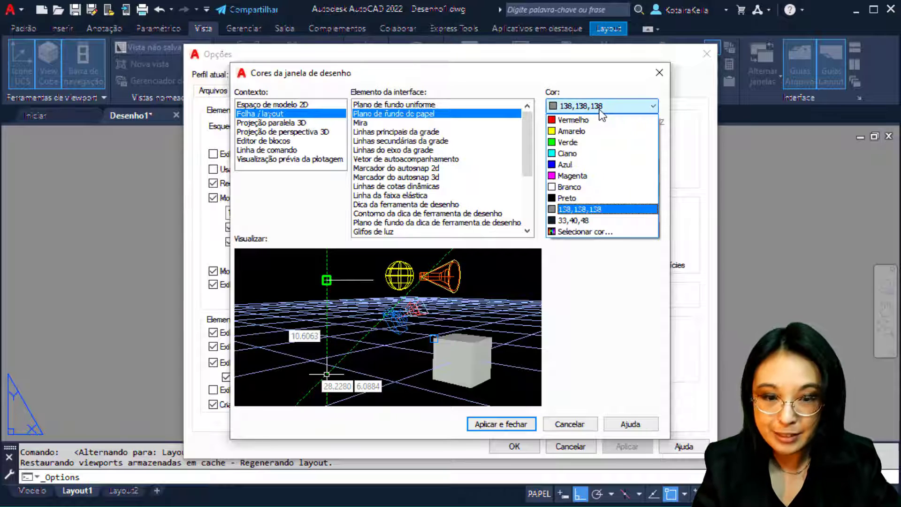
key(ctrl)
click(583, 199)
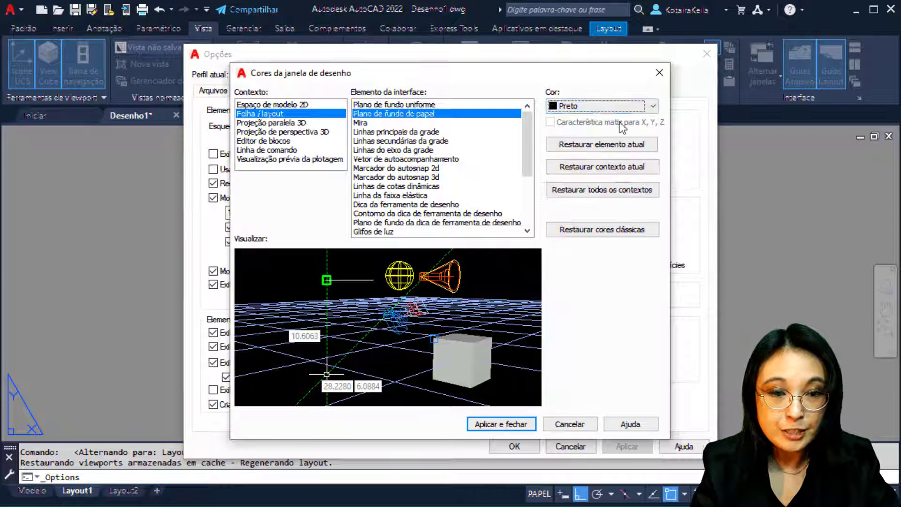
click(629, 107)
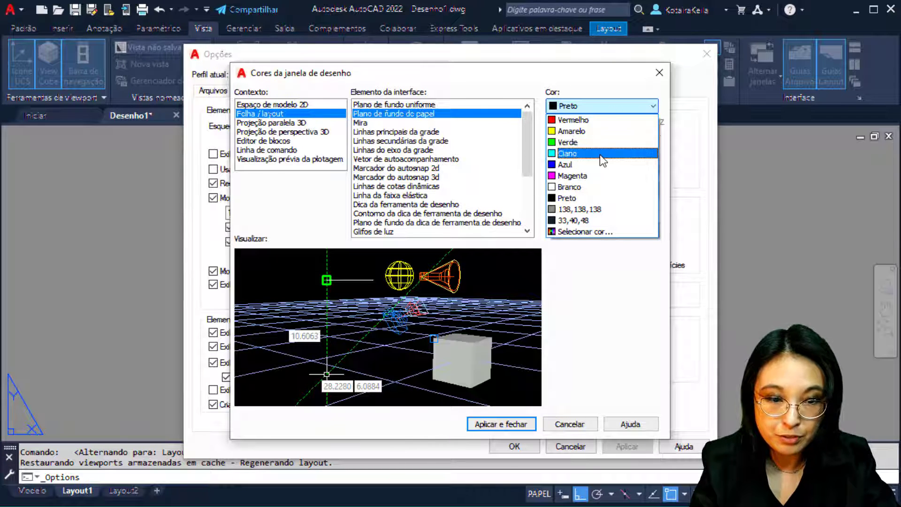
click(449, 123)
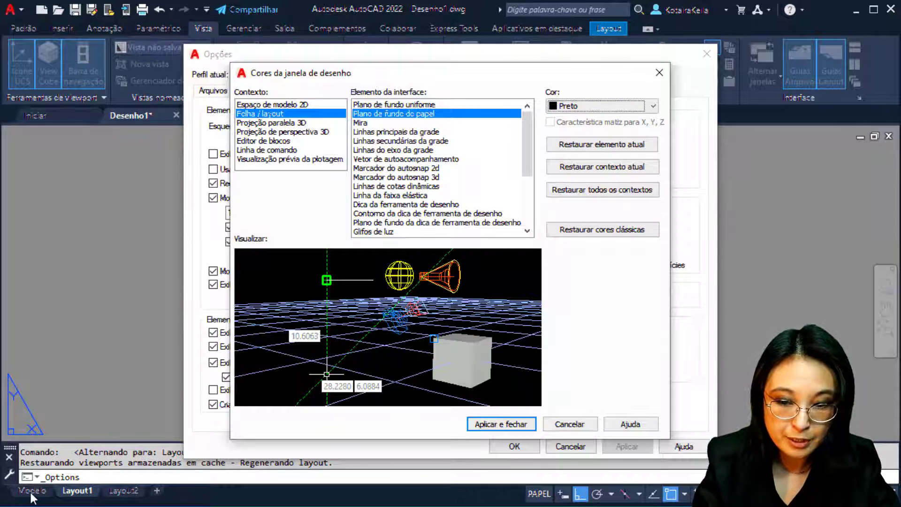
Step: Check the colour choices for the Espaço de modelo 2D uniform background, then apply the colour settings and close the options
click(297, 104)
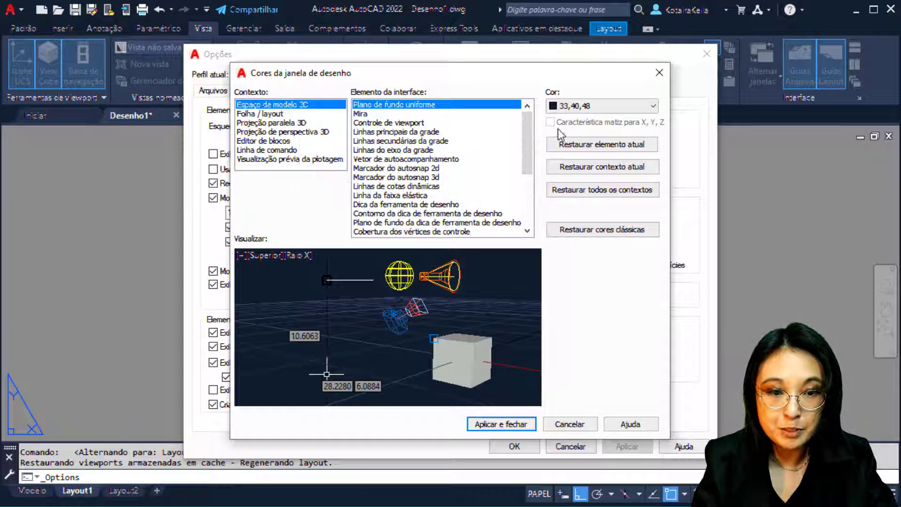
click(580, 107)
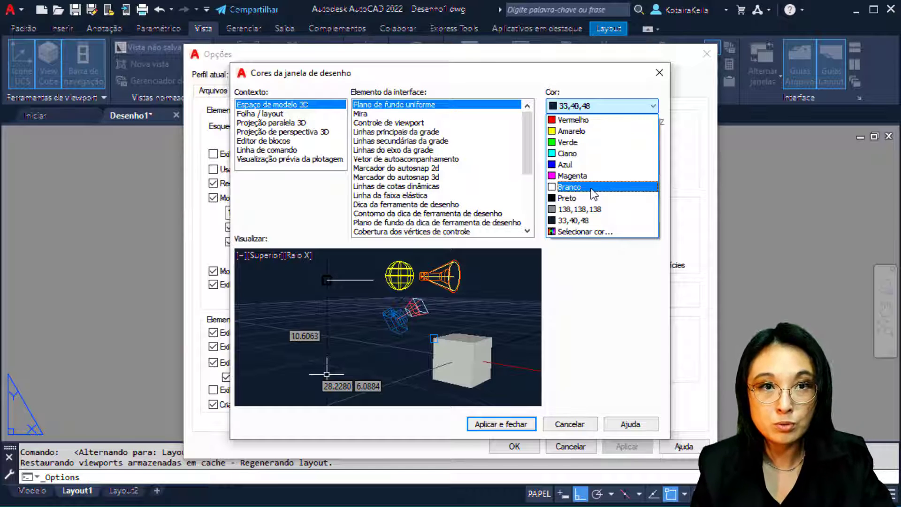
click(653, 278)
click(509, 424)
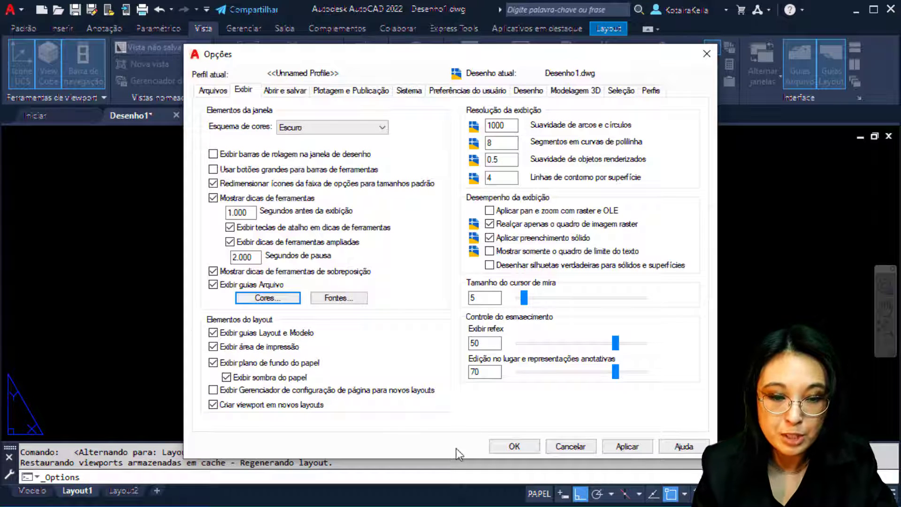
click(514, 446)
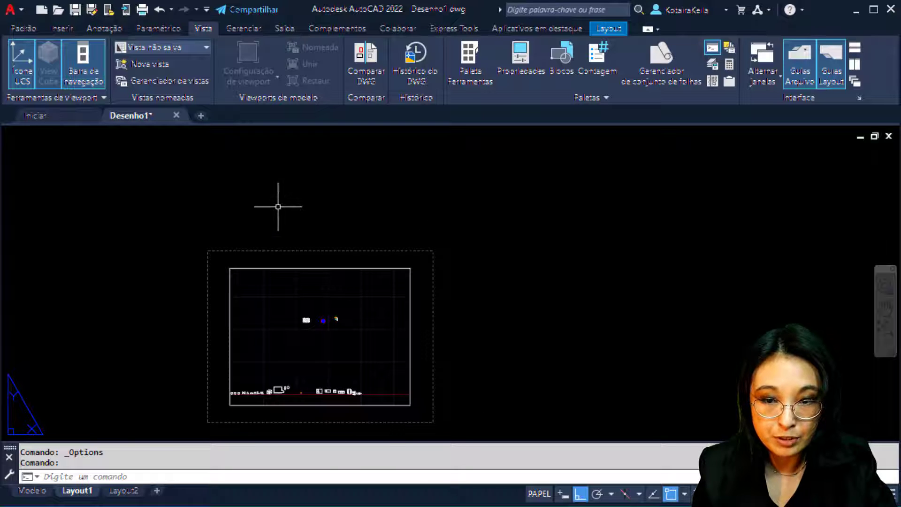
Step: Compare the background of model space with that of Layout1 and return to model space
click(28, 495)
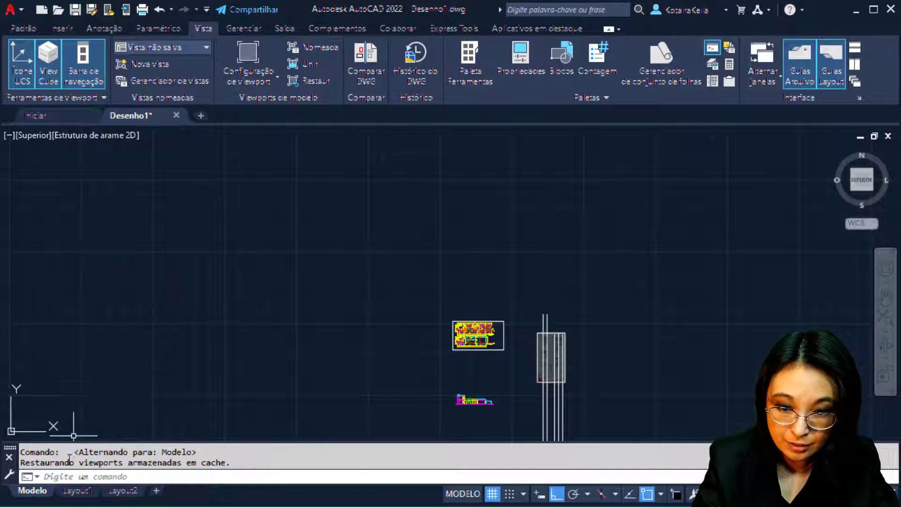
click(77, 490)
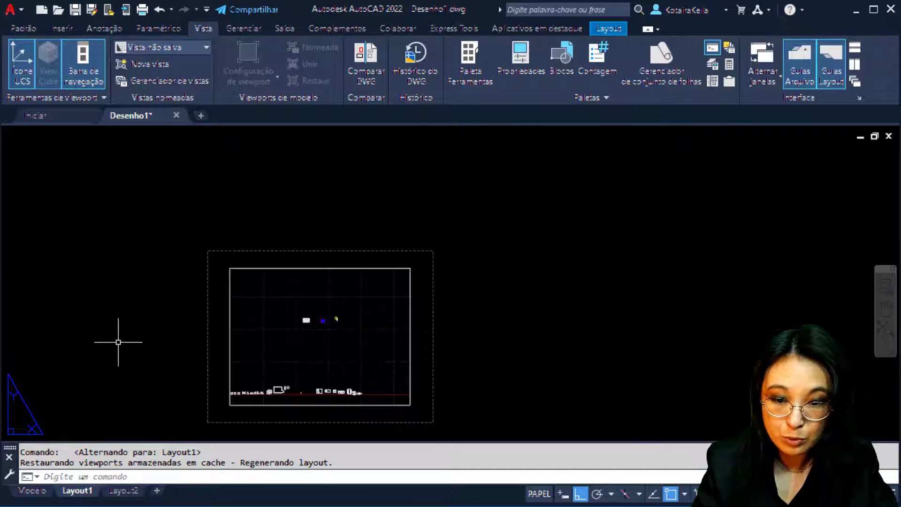
click(31, 490)
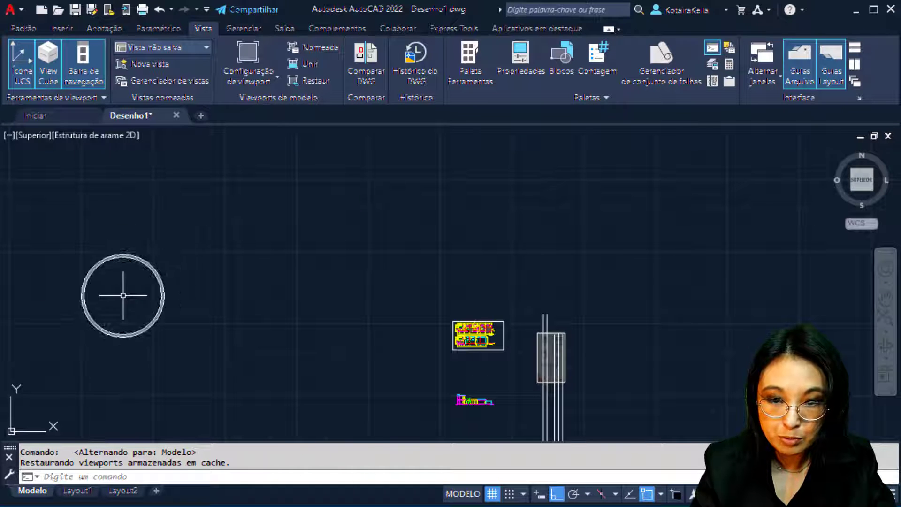
Step: Set the Plano de fundo uniforme colour of the Espaço de modelo 2D context to Preto in the display options
click(13, 17)
click(153, 419)
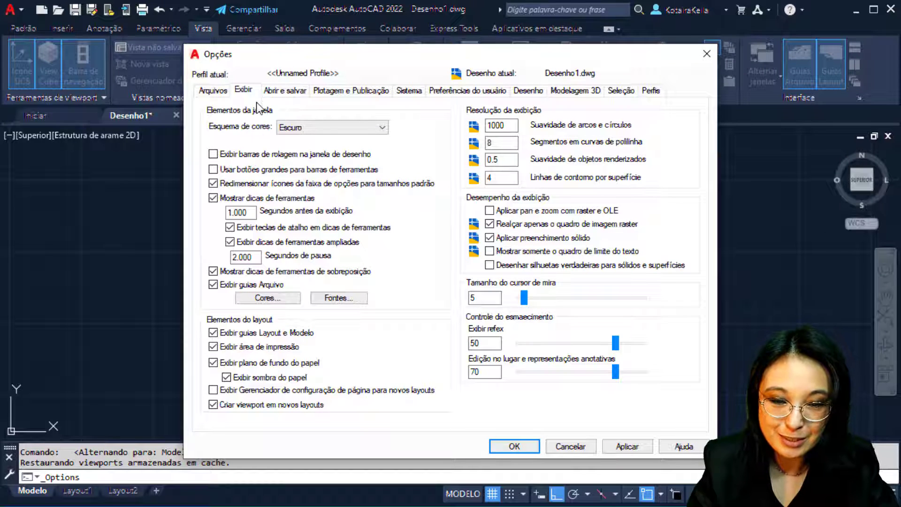
click(274, 299)
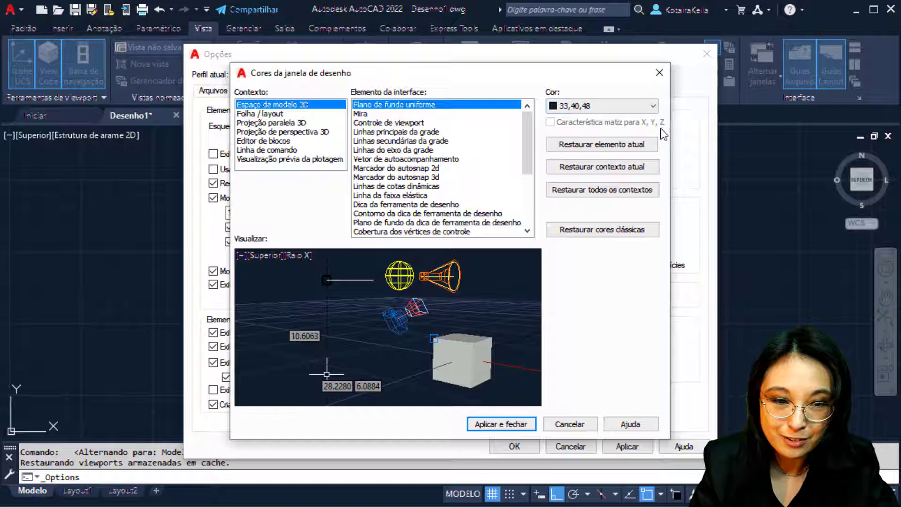
click(603, 106)
click(574, 195)
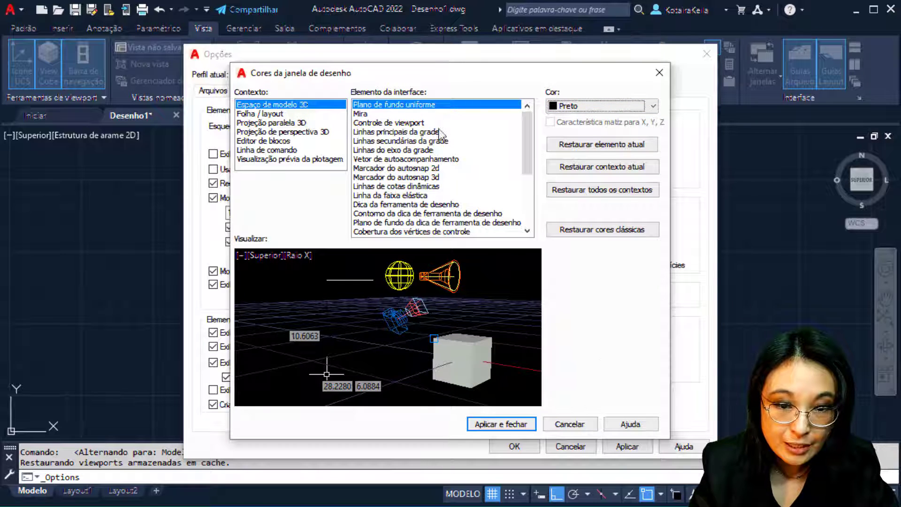
Step: Compare the Mira and Glifos de luz colours between the Espaço de modelo 2D and Folha / layout contexts
click(365, 115)
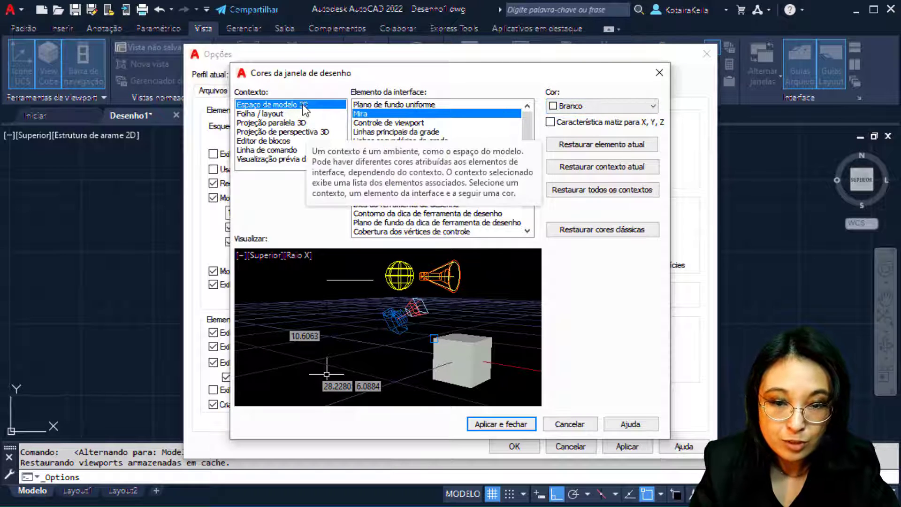
click(268, 114)
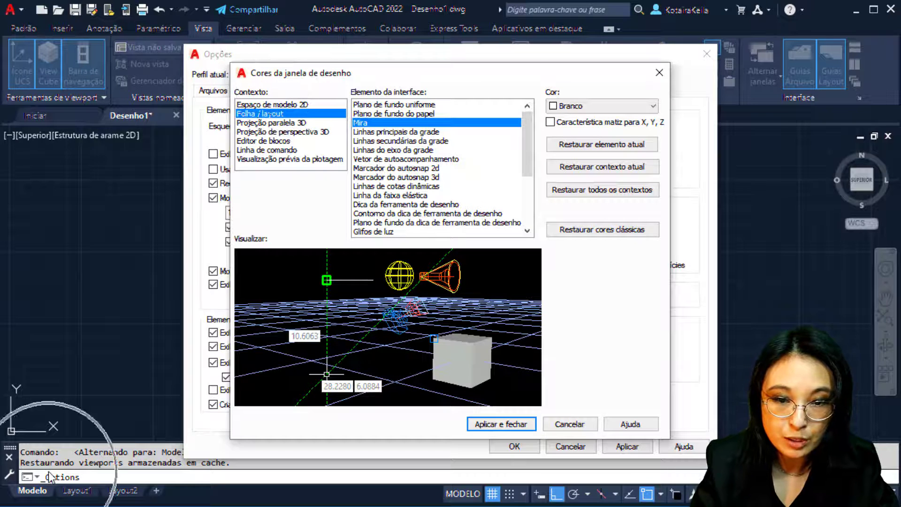
click(271, 105)
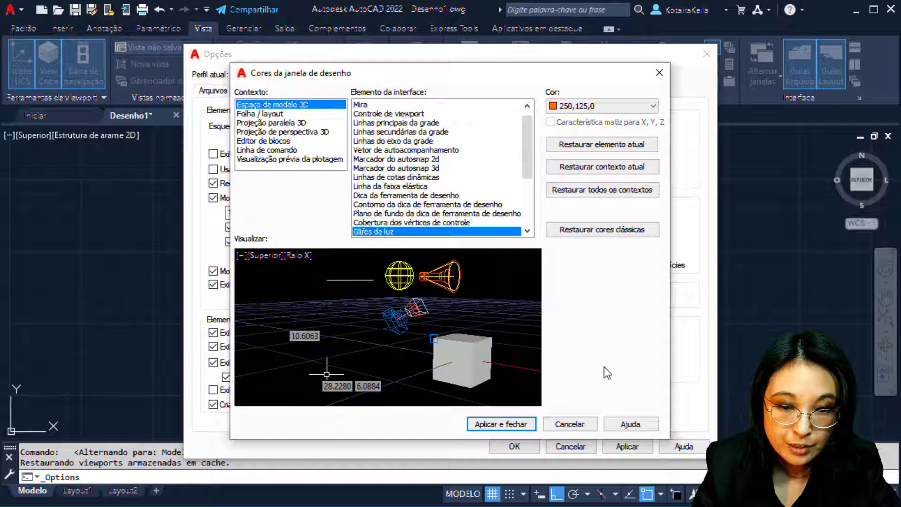
click(276, 116)
click(424, 320)
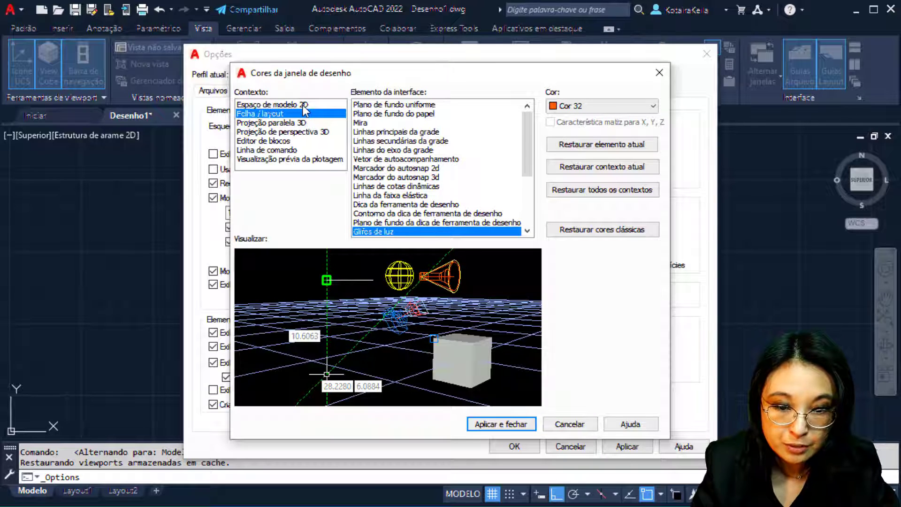
click(303, 106)
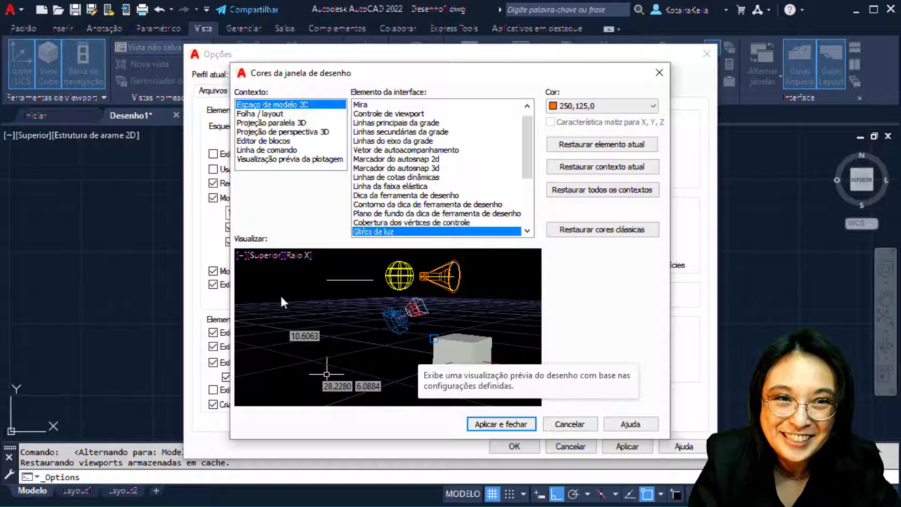
Step: Examine the 2D model space colours of the rubber-band line, autosnap markers, grid lines, viewport control and crosshair
click(327, 279)
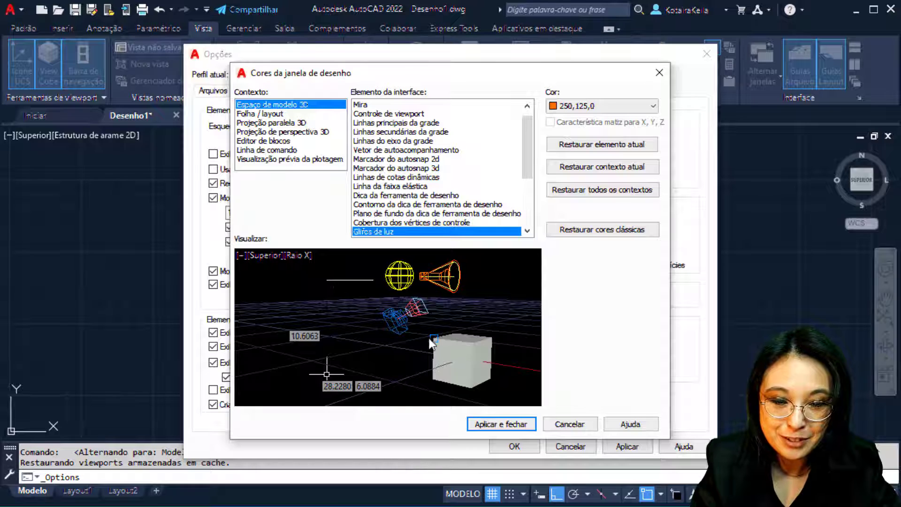
click(389, 213)
click(389, 207)
click(392, 186)
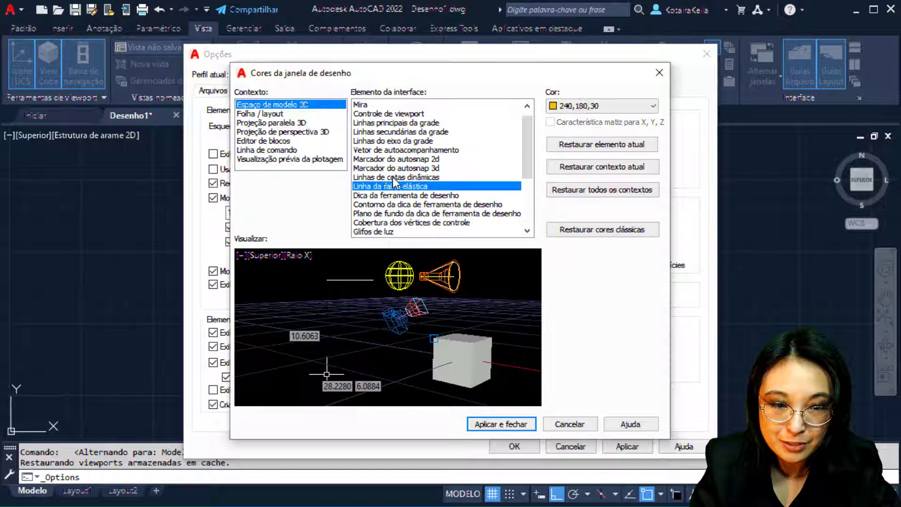
click(392, 158)
click(392, 168)
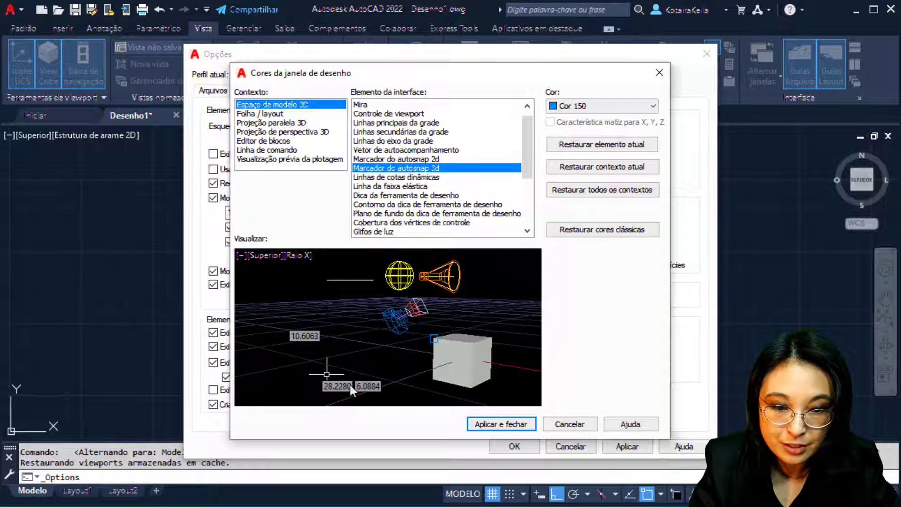
key(ctrl)
key(ctrl)
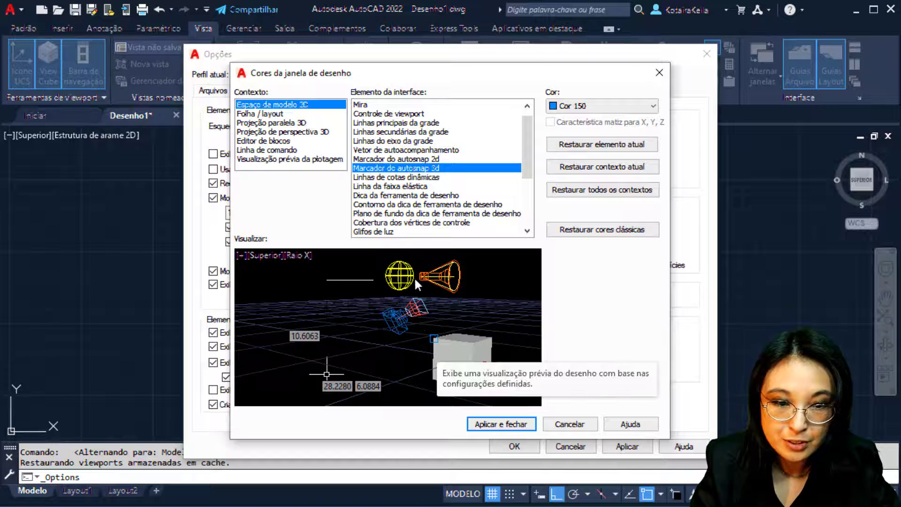
click(424, 133)
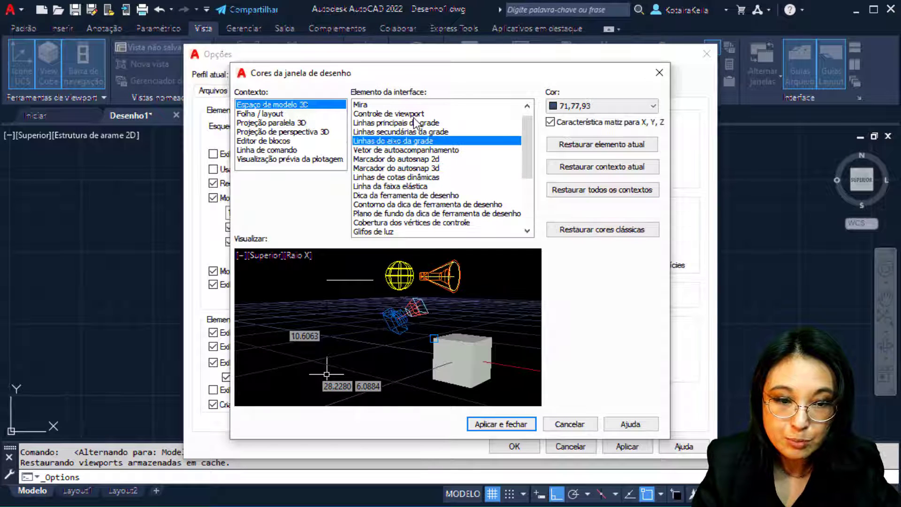
click(413, 115)
click(407, 104)
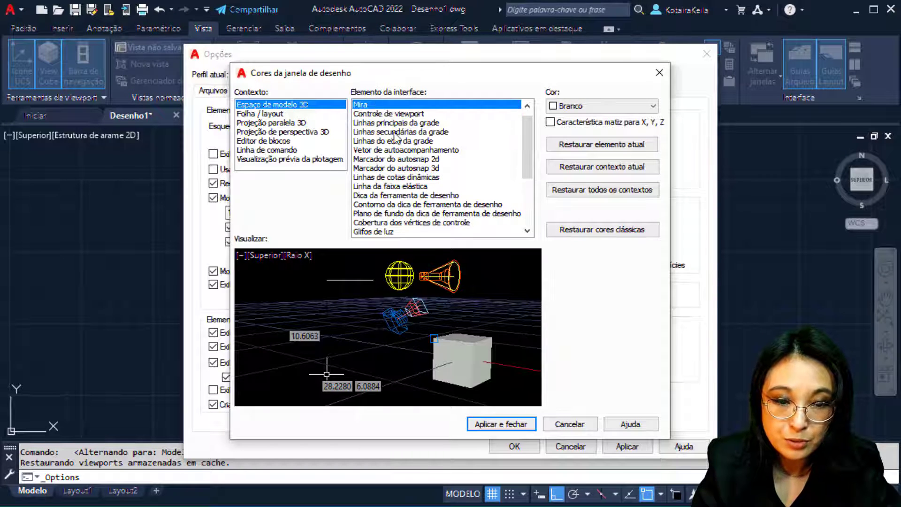
Step: Apply the window colours and turn off Exibir área de impressão and Exibir plano de fundo do papel for layouts
click(486, 424)
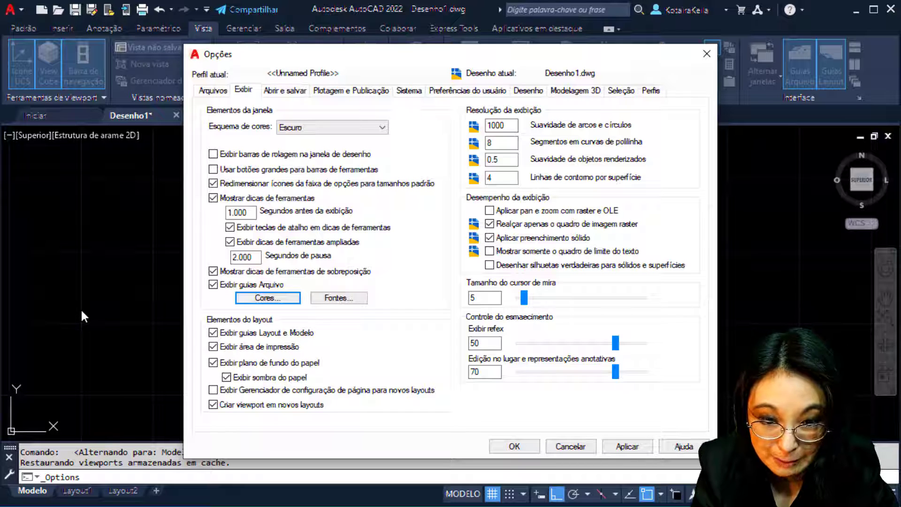
click(213, 365)
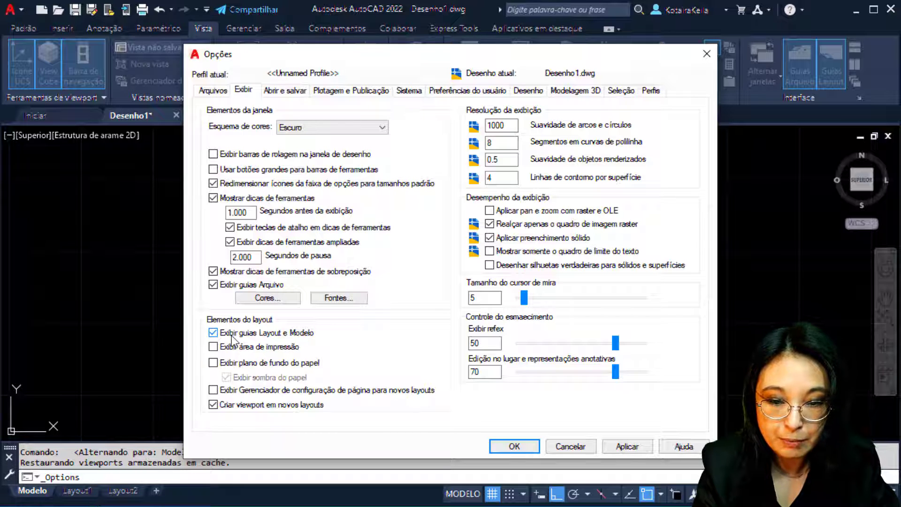
key(ctrl)
key(ctrl)
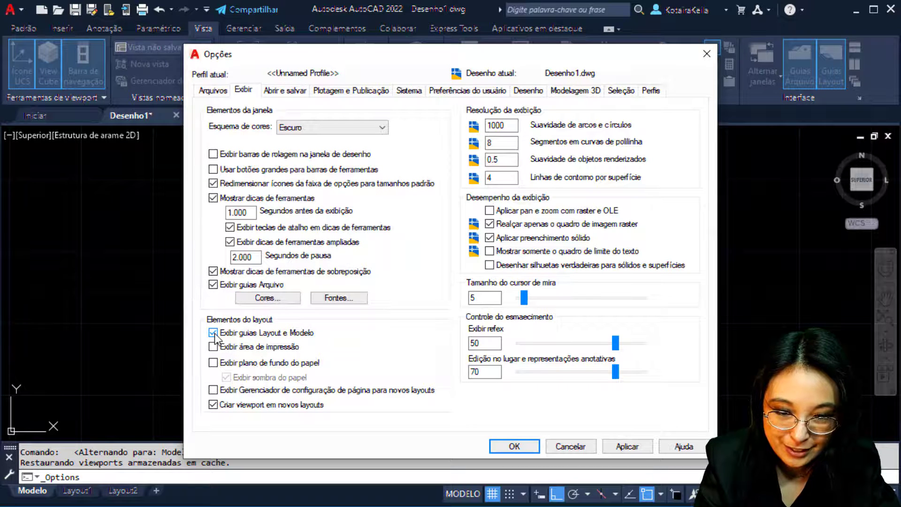
Step: Turn off Exibir guias Layout e Modelo in the display options, accept it, and turn the option back on
click(214, 333)
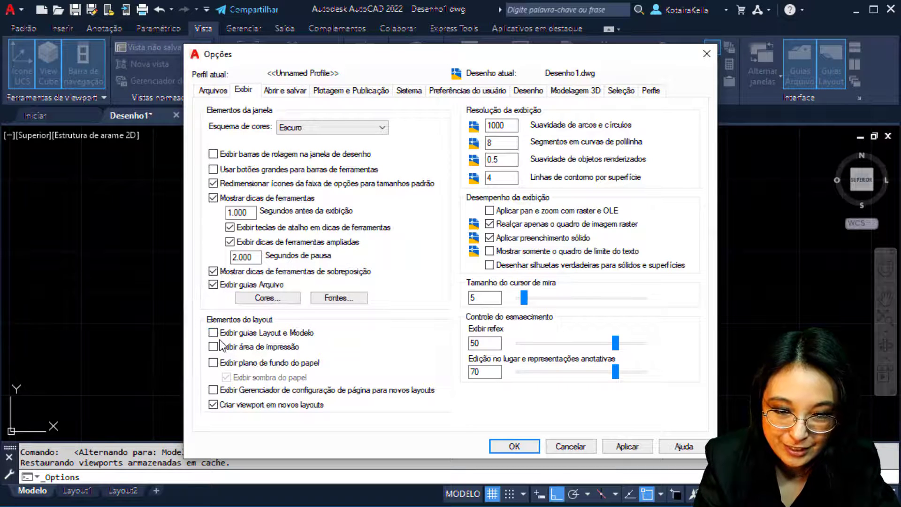
click(516, 446)
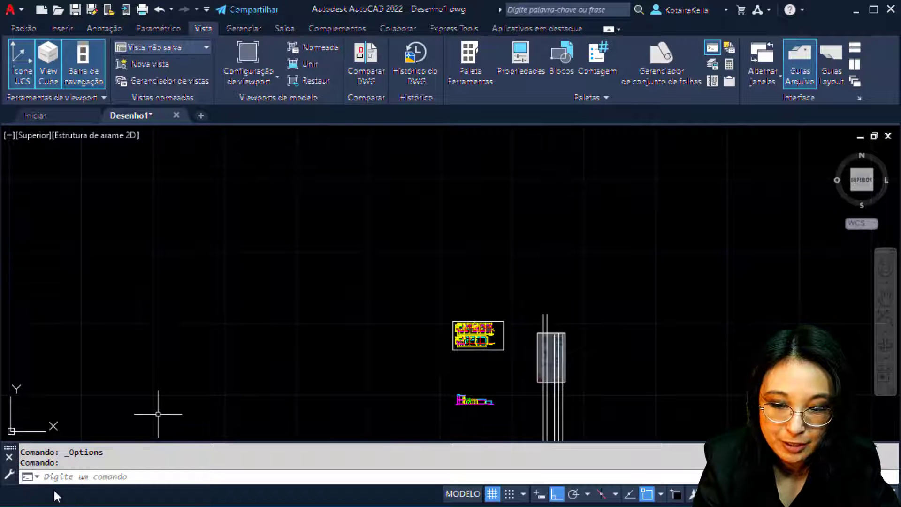
click(12, 9)
click(155, 420)
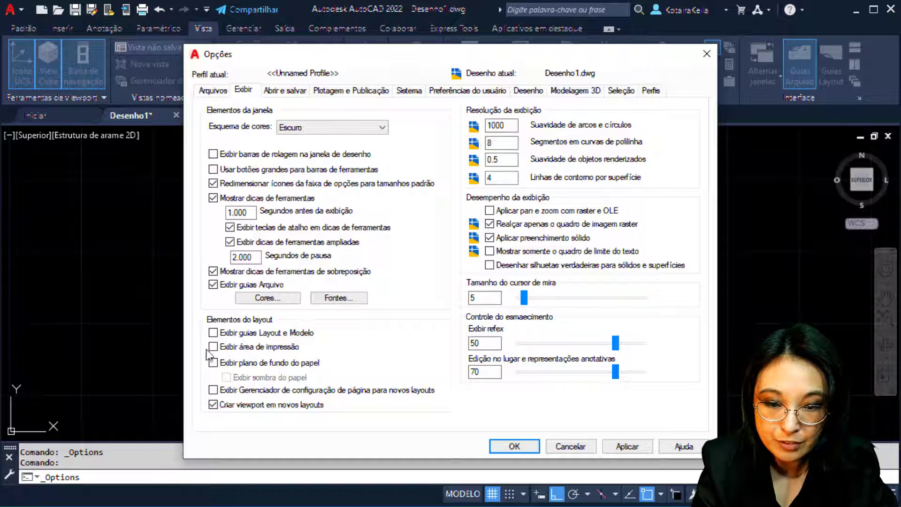
click(214, 332)
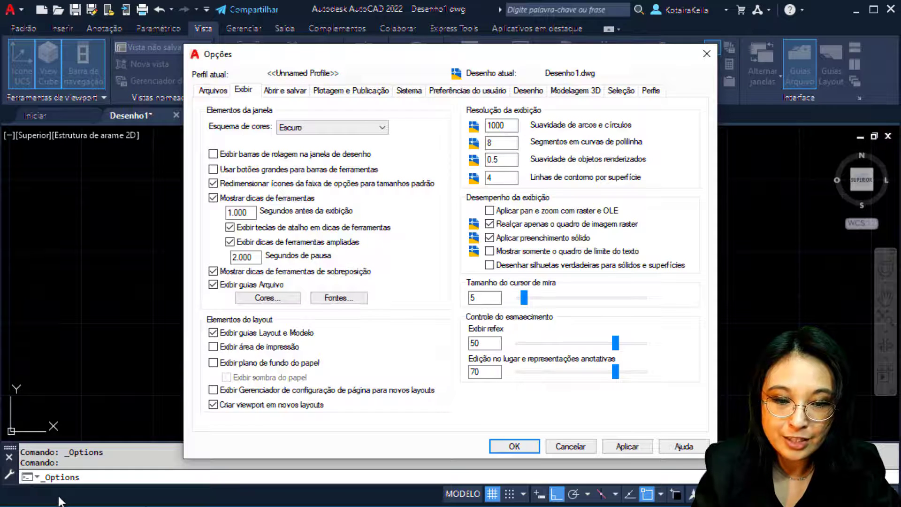
click(618, 448)
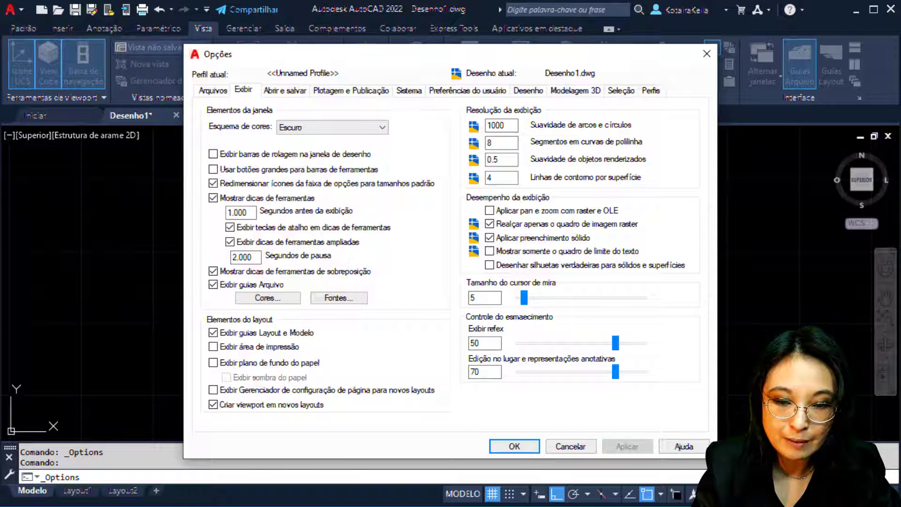
Step: Turn Exibir guias Arquivo off and back on in the display options, applying each change
click(214, 285)
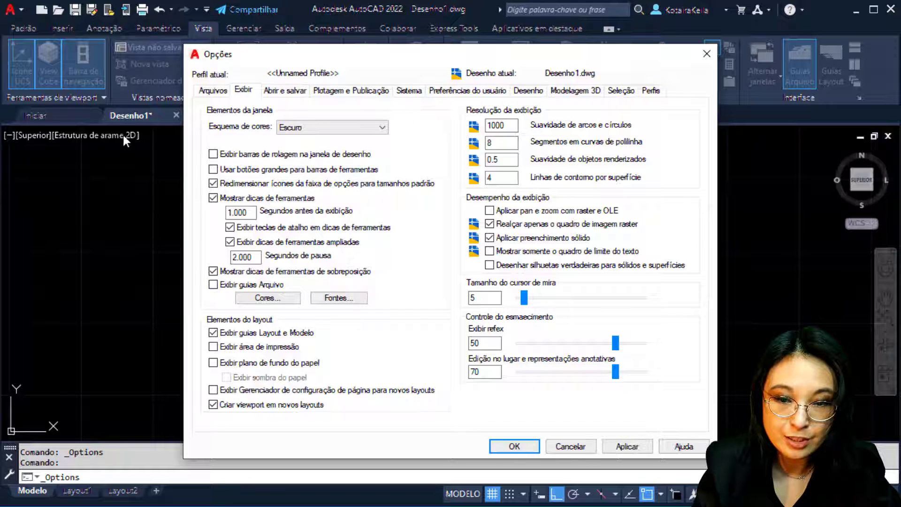
click(627, 446)
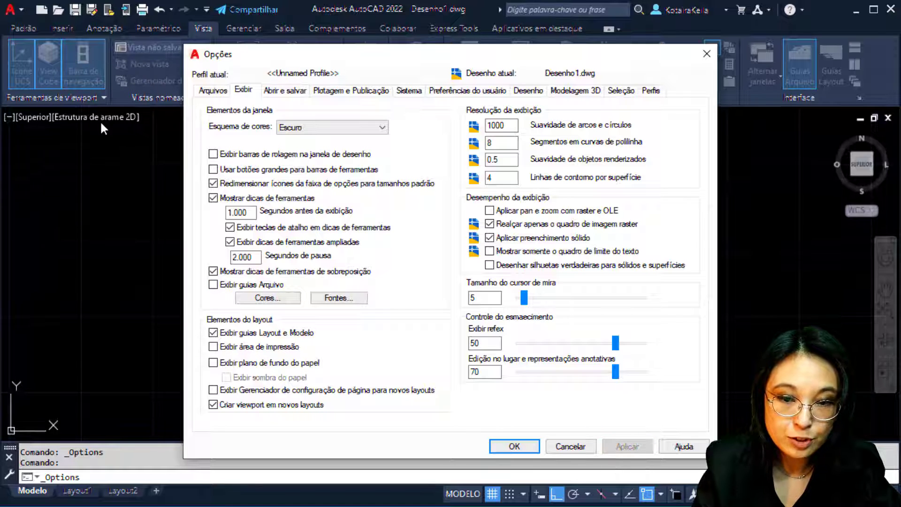
click(213, 285)
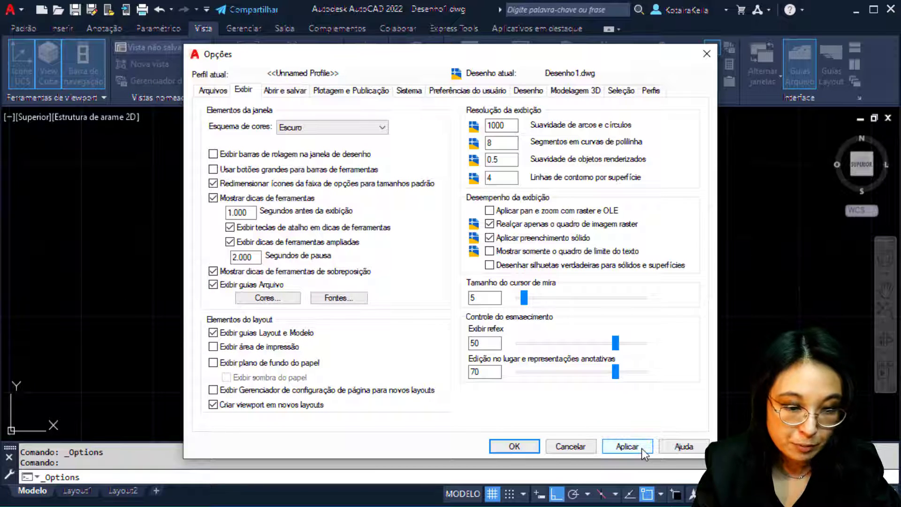
click(628, 446)
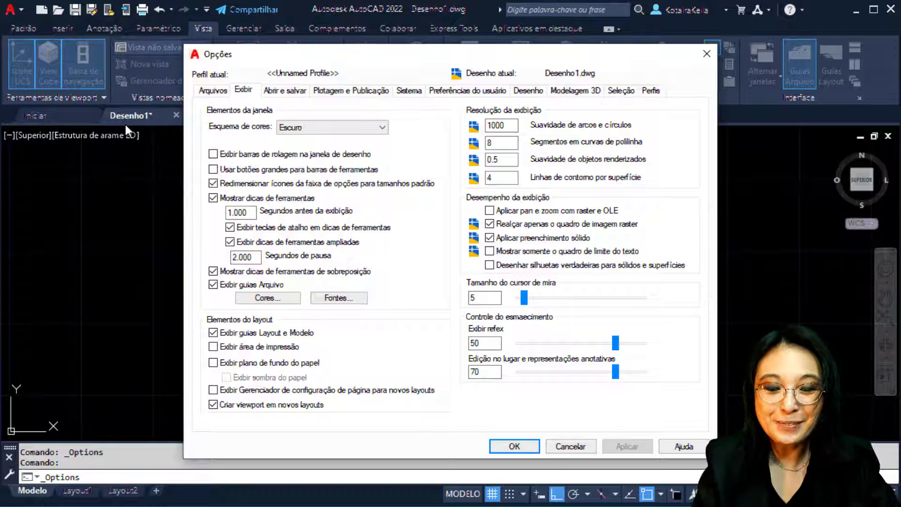
Step: View the available profiles in the options and accept the settings to close the dialog
click(653, 92)
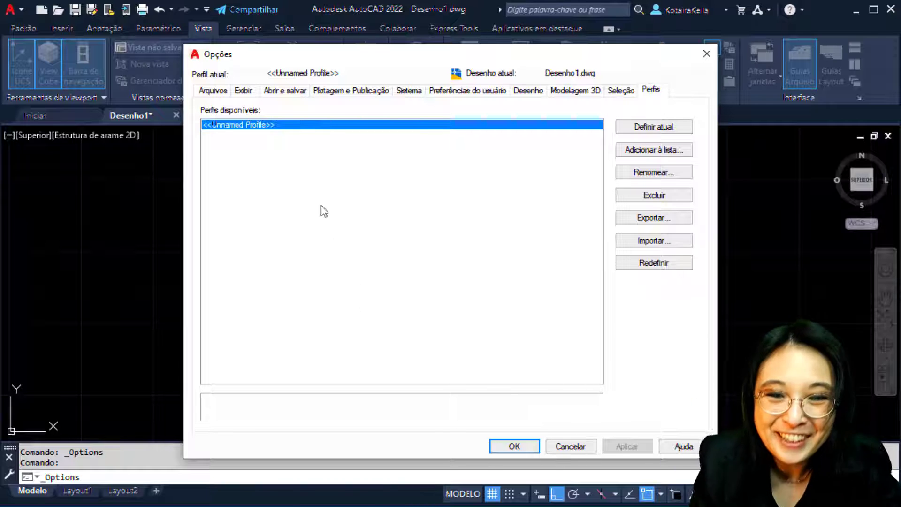
click(518, 447)
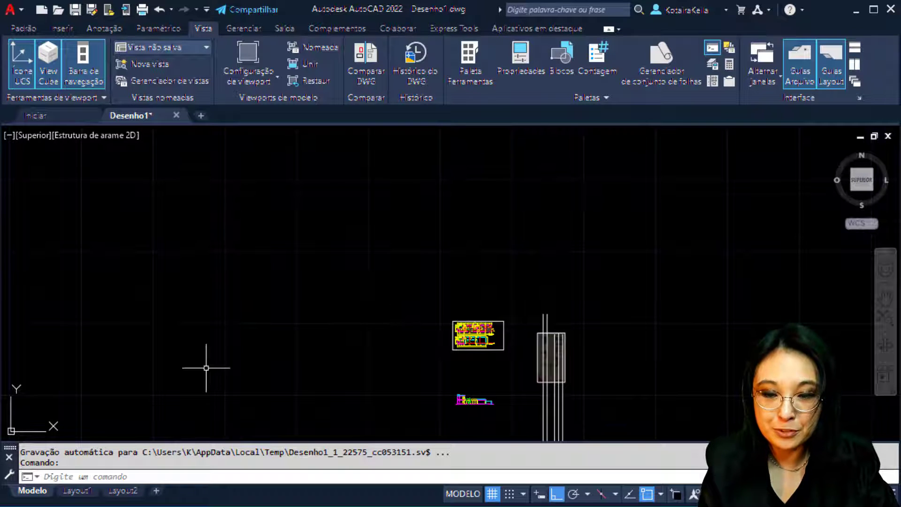
Step: View the background and contents of Layout1 and return to the Modelo space
click(80, 496)
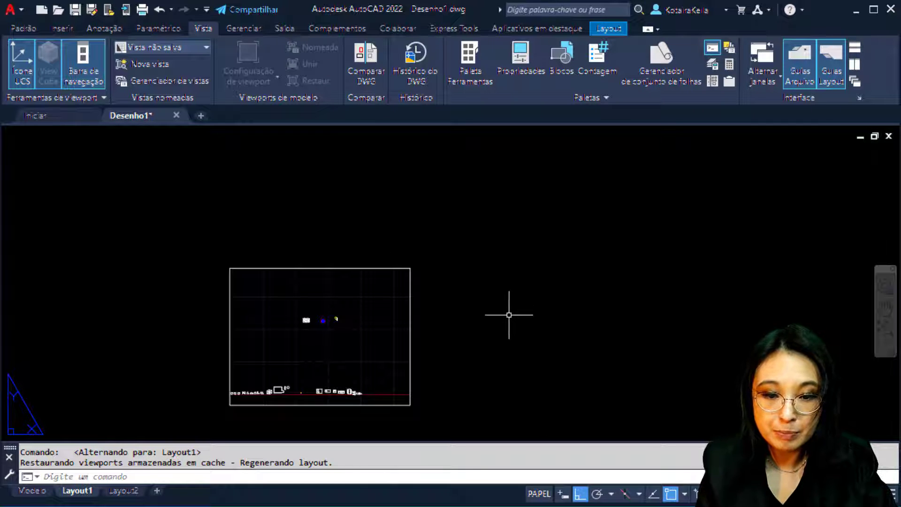
click(32, 490)
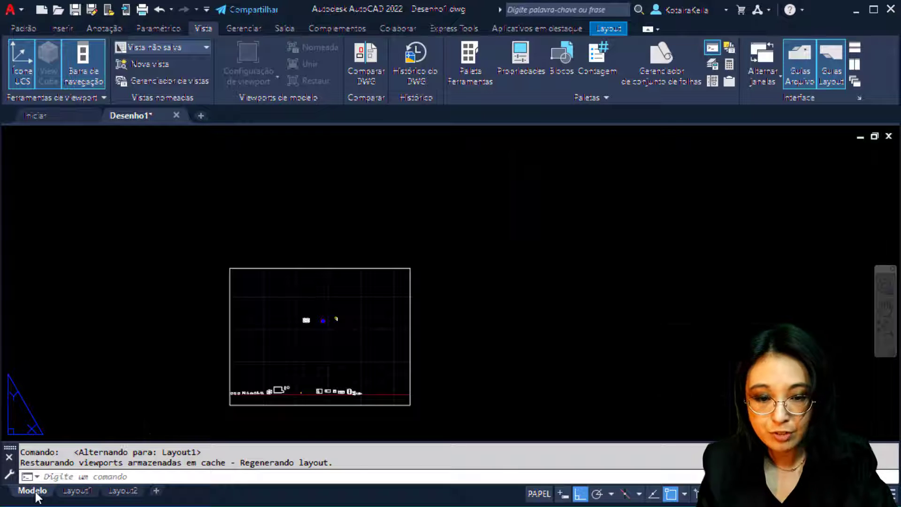
key(ctrl)
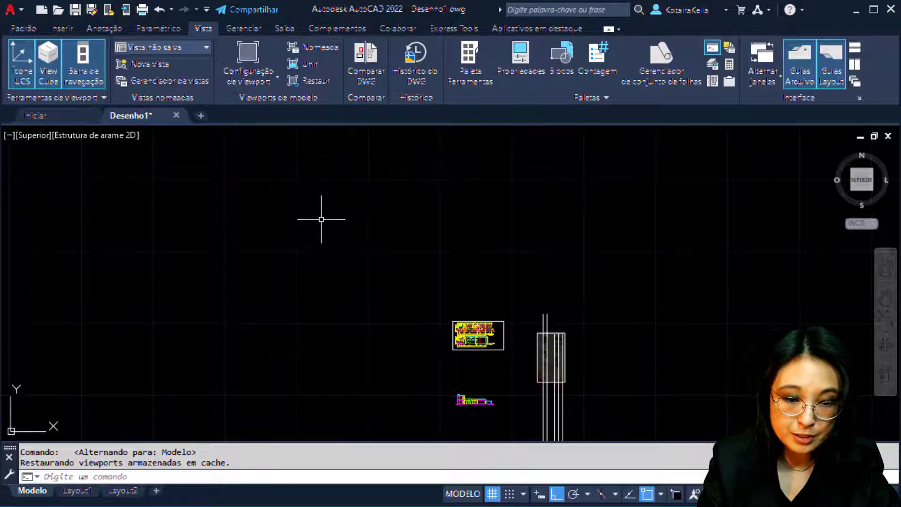
Step: Turn off the grid display in the model space
click(492, 494)
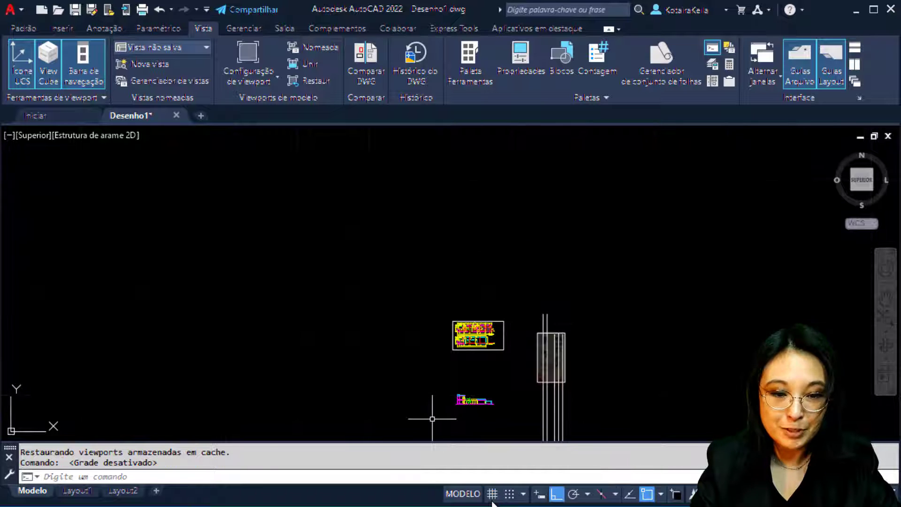
click(492, 493)
click(492, 499)
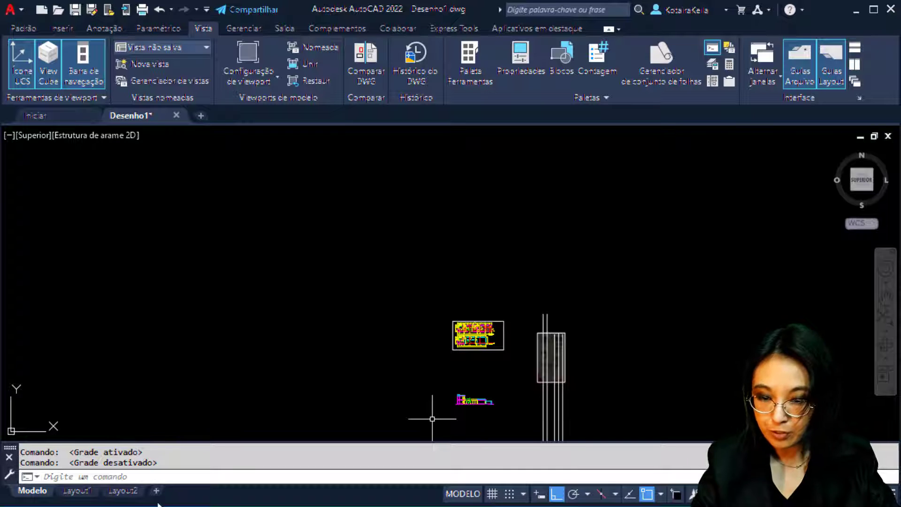
Step: Insert the A1.dwg sheet block into Layout1 at insertion point 0,0 and close the block palette
click(79, 491)
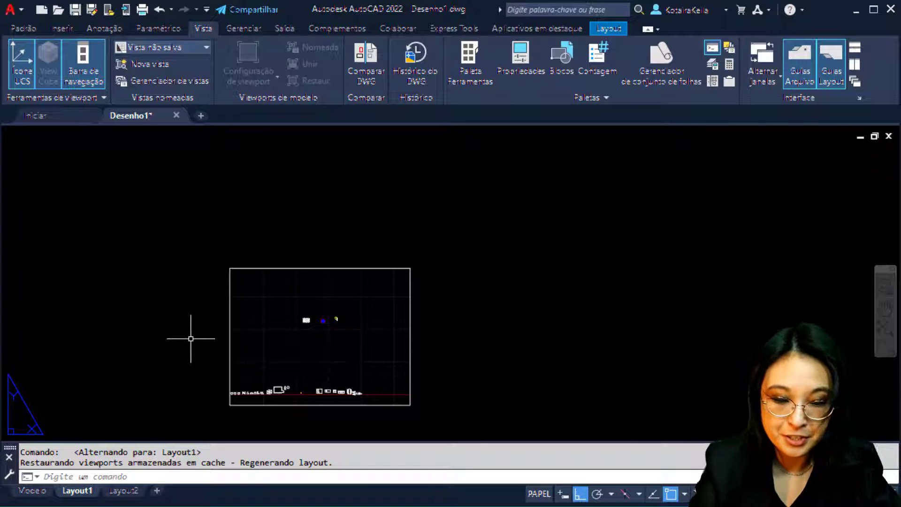
text(I)
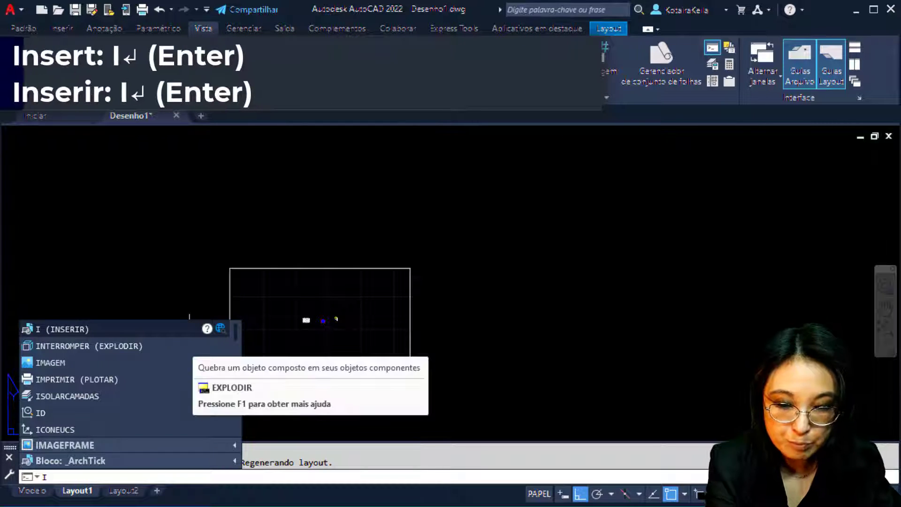
key(Return)
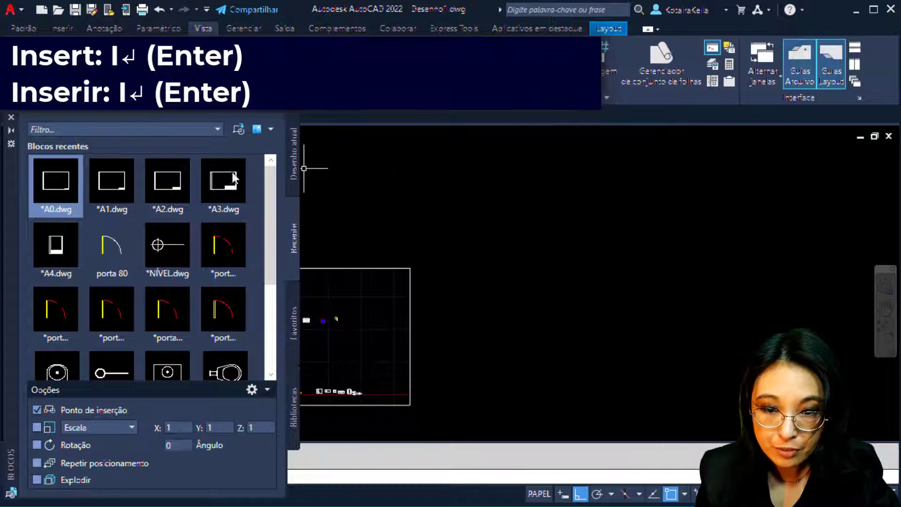
click(122, 195)
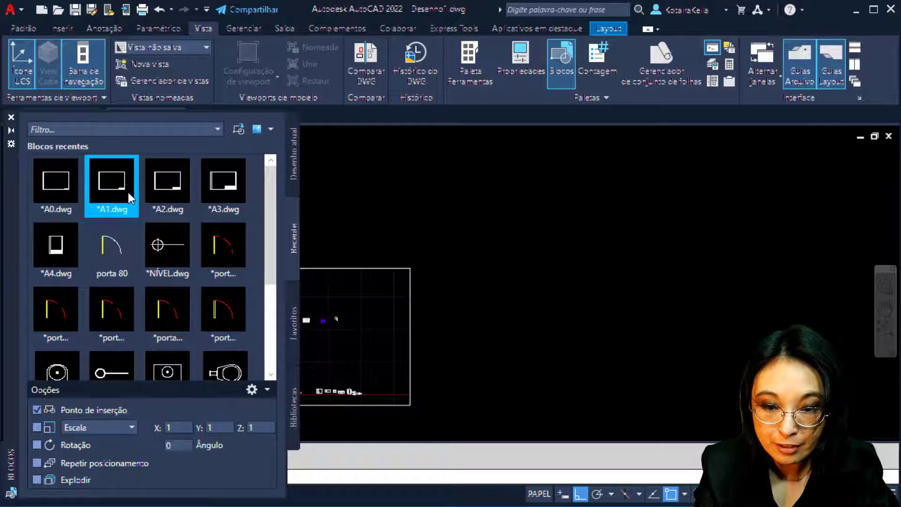
click(120, 188)
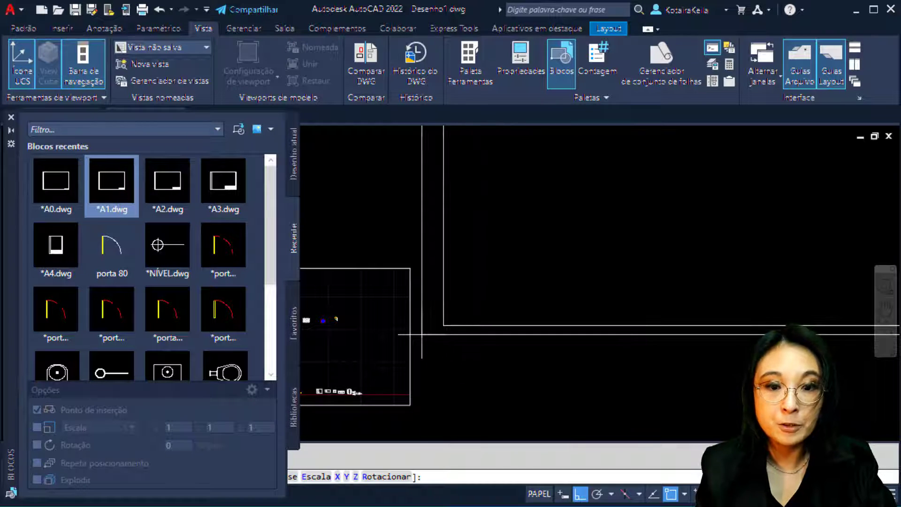
click(11, 118)
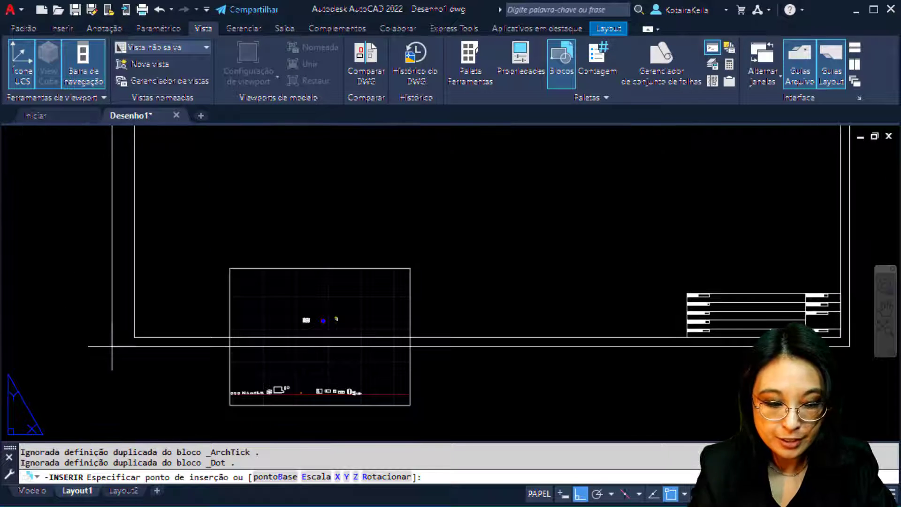
text(0,0)
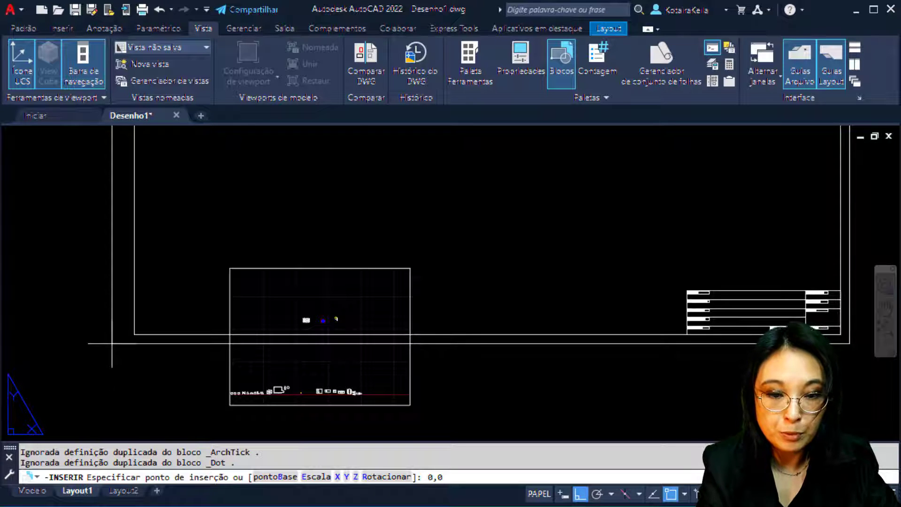
key(Return)
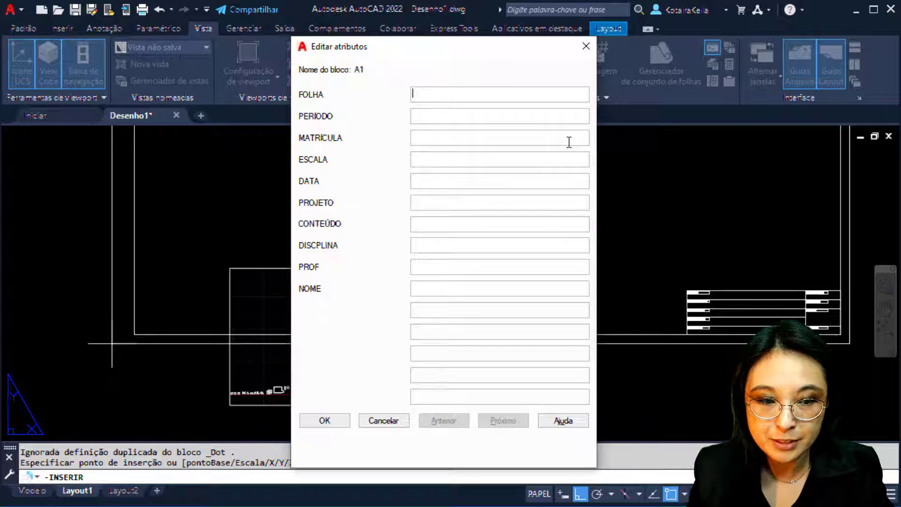
Step: Fill in the A1 block attributes with FOLHA 01/01, PERÍODO NOITE and the student's enrolment number in MATRÍCULA
text(01)
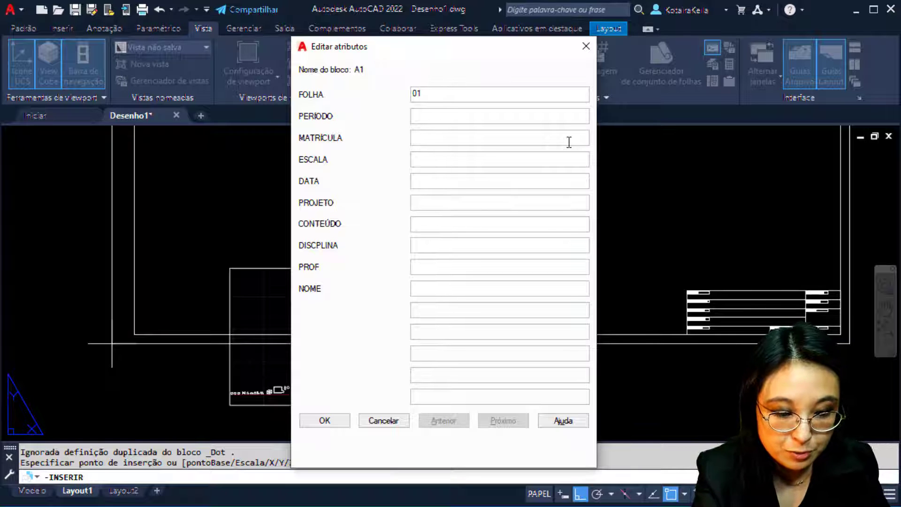
text(/01)
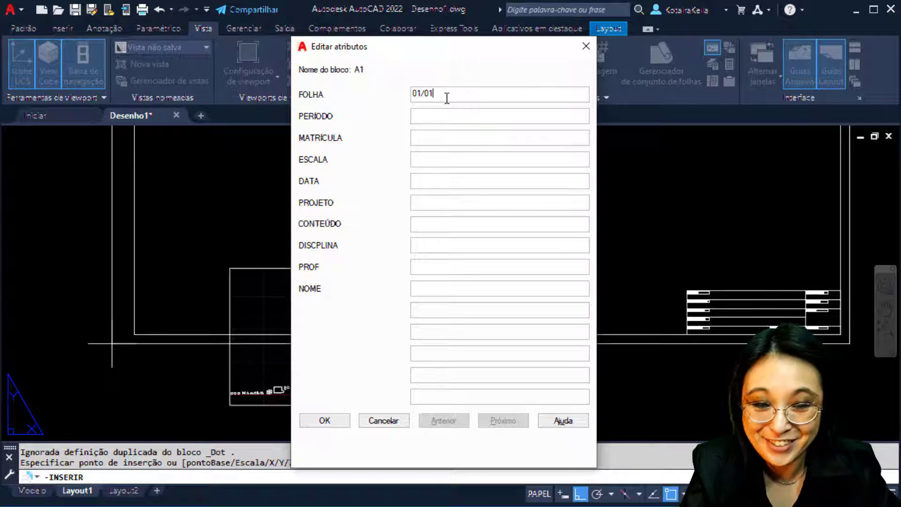
click(434, 122)
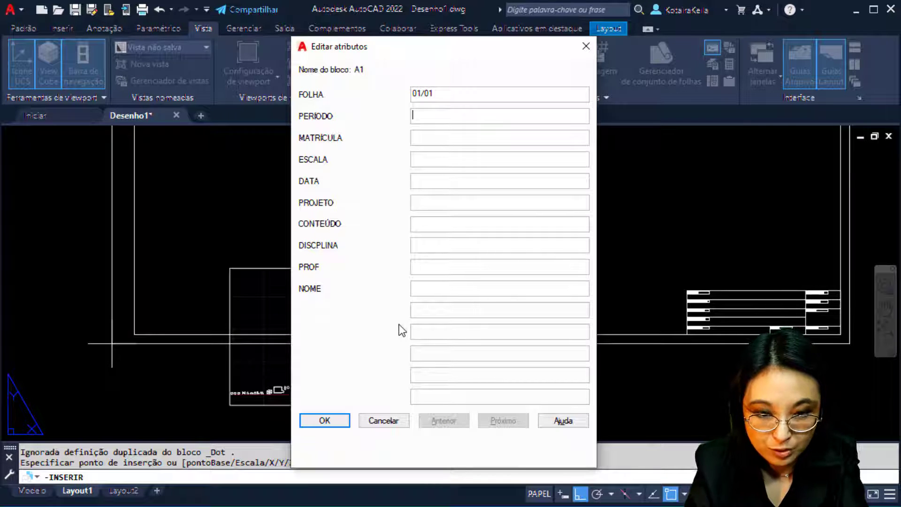
text(noite)
key(BackSpace)
key(BackSpace)
key(BackSpace)
key(BackSpace)
key(BackSpace)
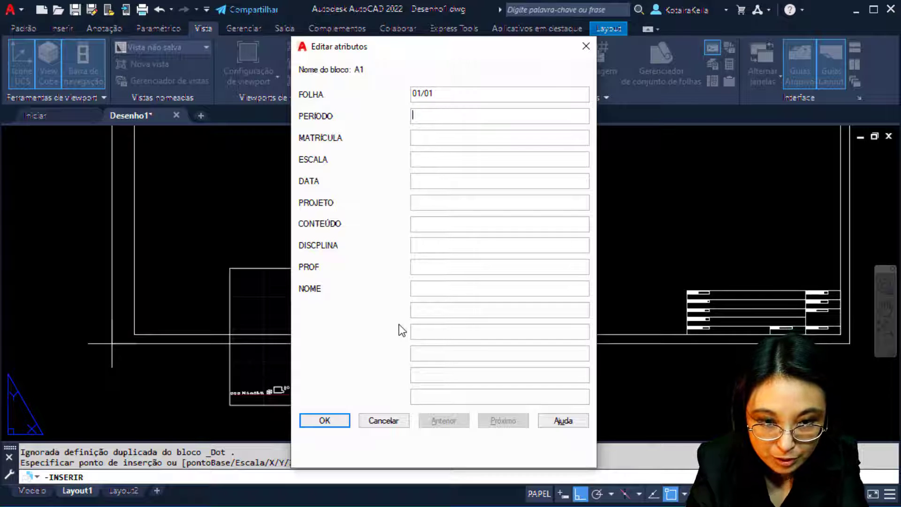
text(NOITE)
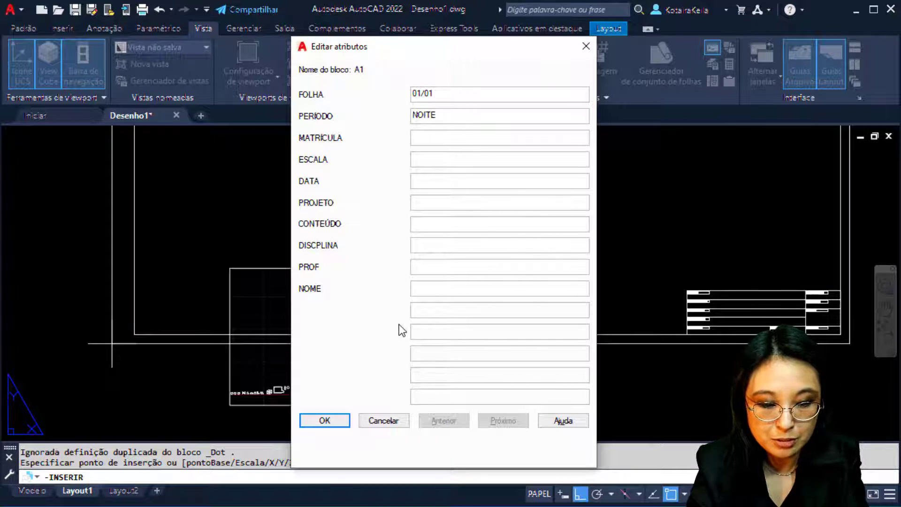
text(123456789)
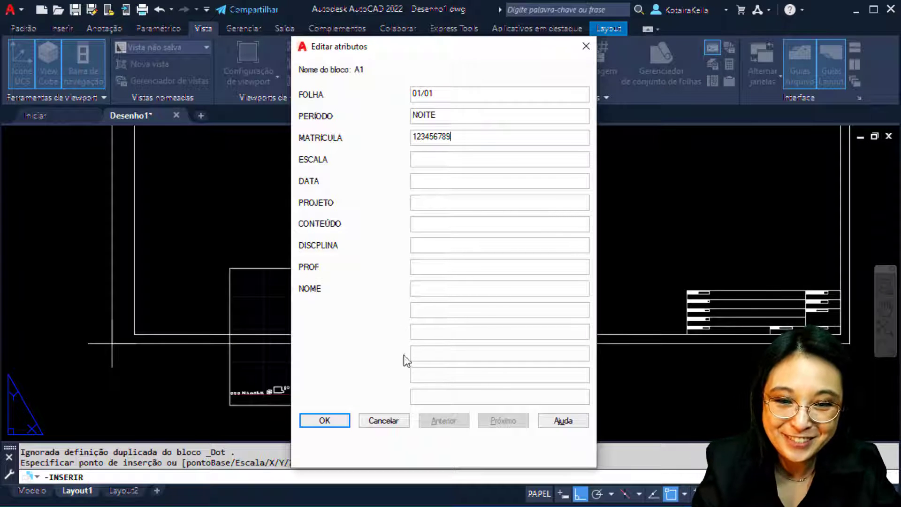
Step: Try INDICADA as the ESCALA attribute of the A1 block and clear the entry
click(425, 160)
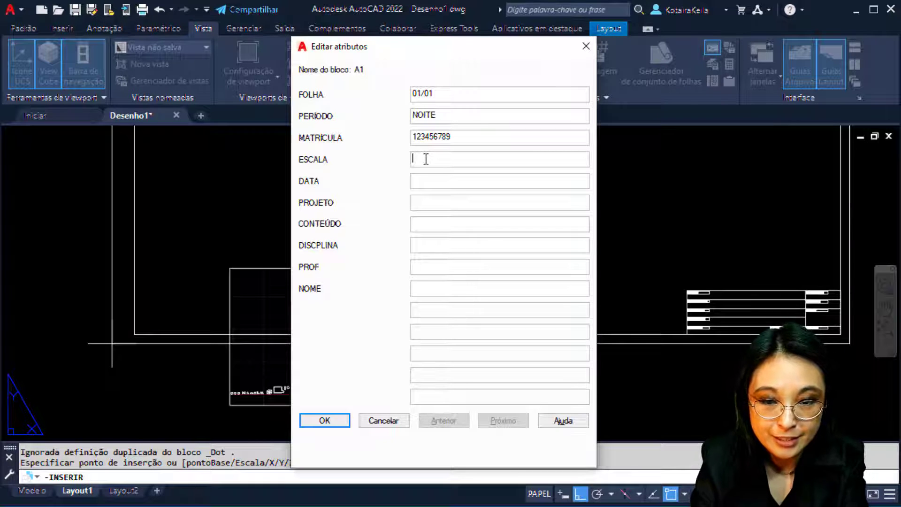
text(INDICA)
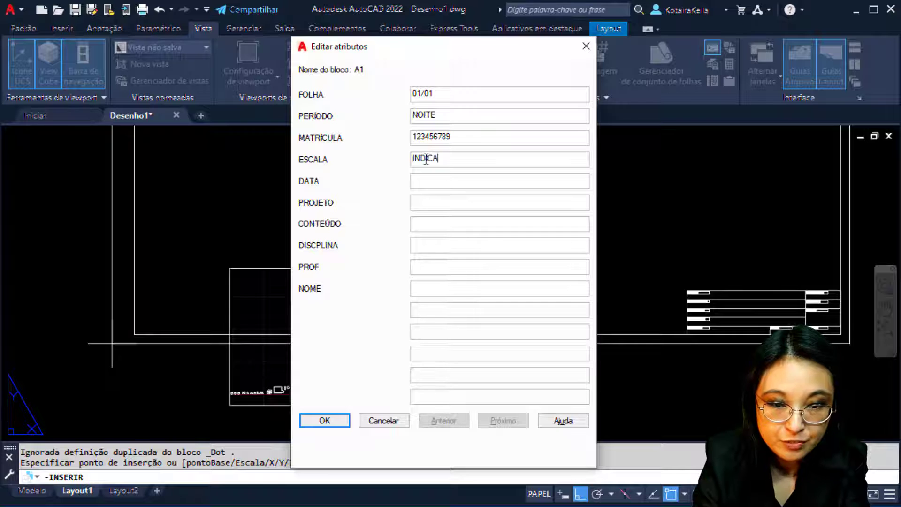
text(DA)
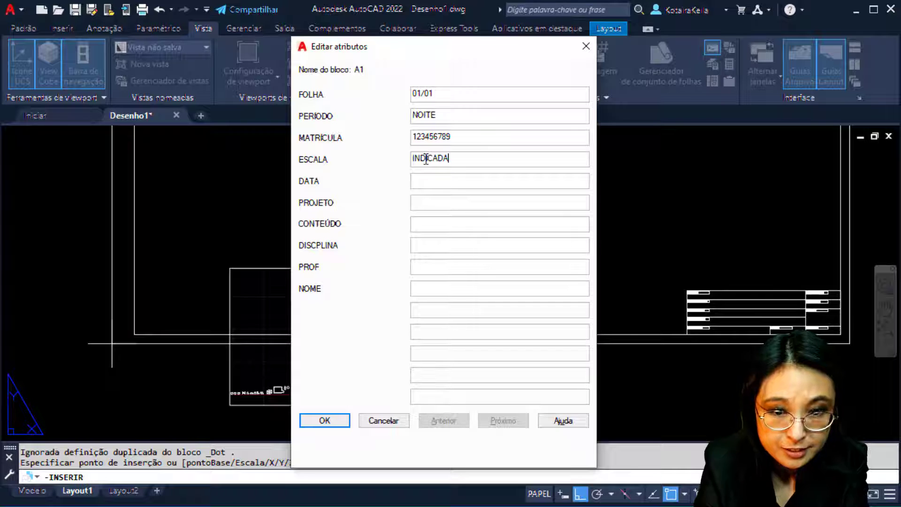
key(BackSpace)
key(BackSpace)
key(BackSpace)
key(BackSpace)
key(BackSpace)
key(BackSpace)
key(BackSpace)
key(BackSpace)
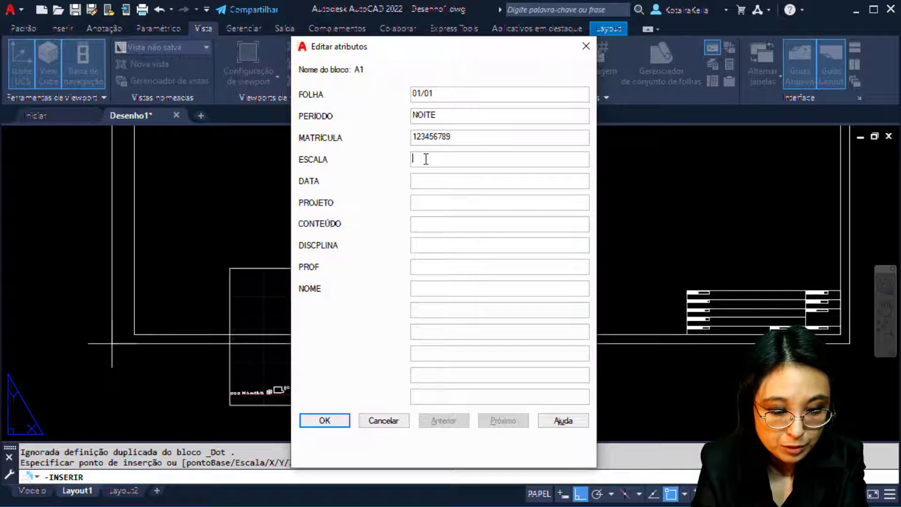
Step: Set the A1 block's ESCALA attribute to 1/100 and its DATA attribute to 00/00/000
text(1/1)
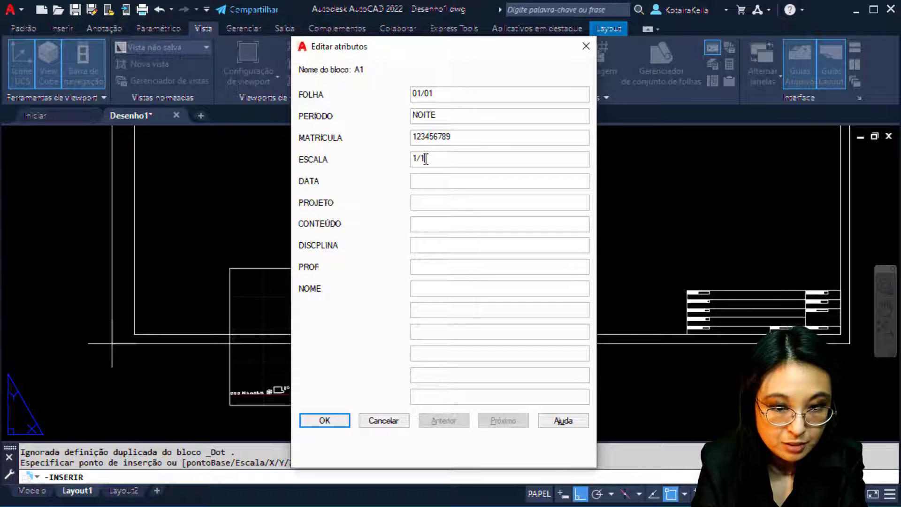
text(00)
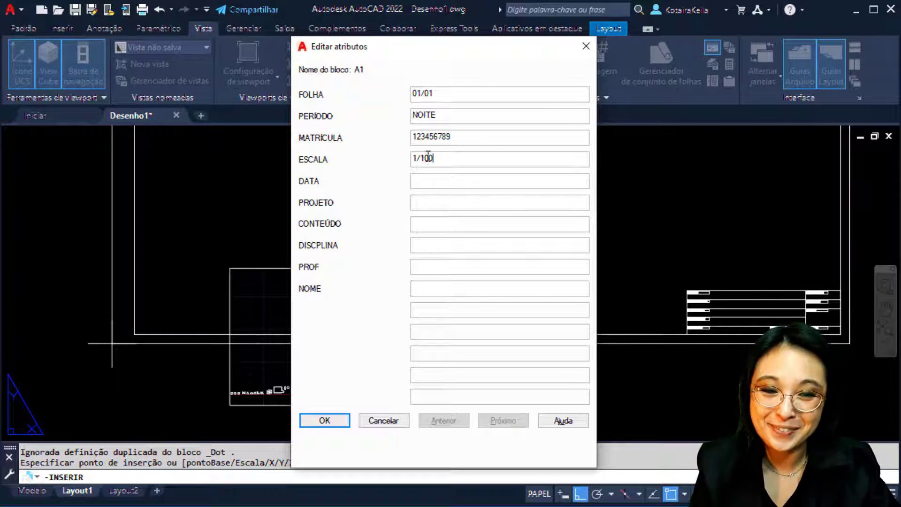
click(427, 181)
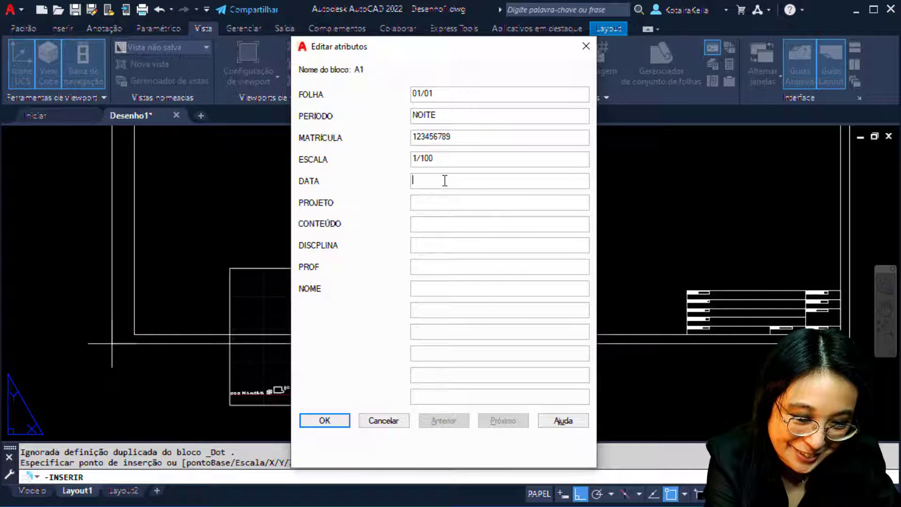
text(00/00/000)
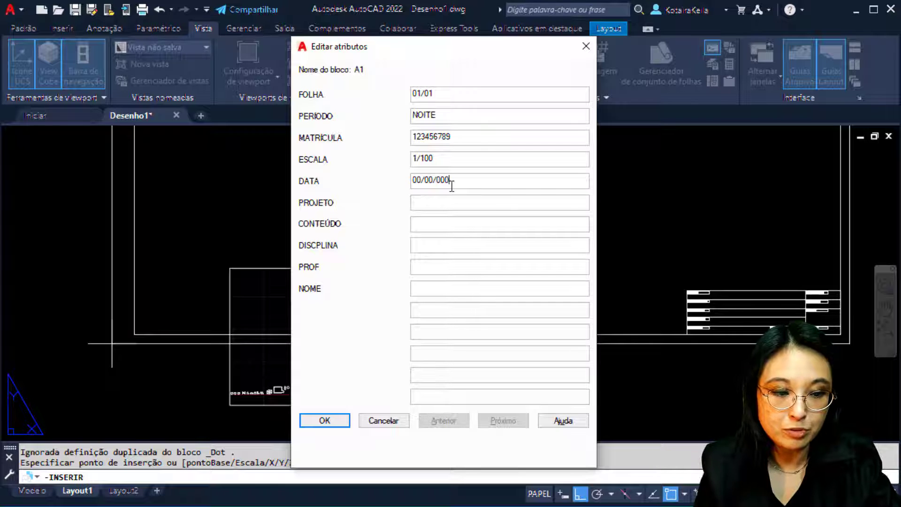
drag(451, 185, 386, 183)
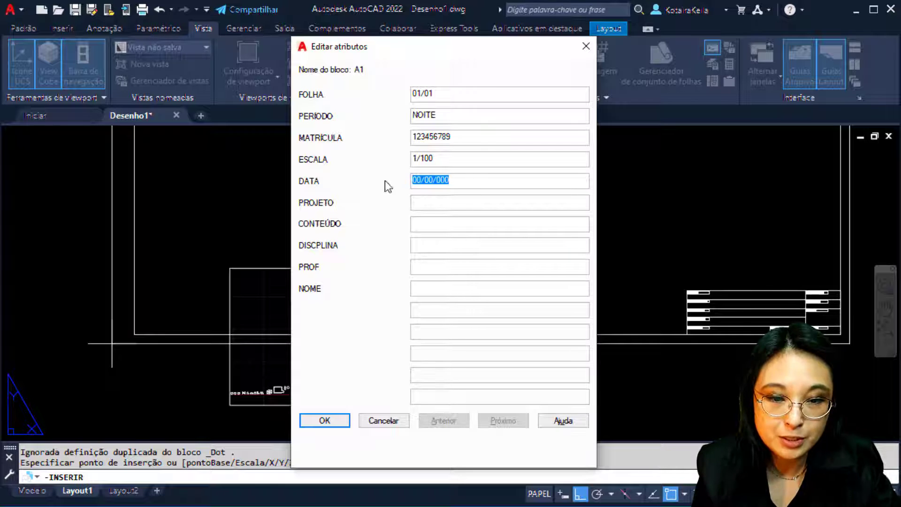
Step: Set the PROJETO attribute to CASA VILA MATILDE and the CONTEÚDO attribute to PLANTAS E CORTE
click(448, 205)
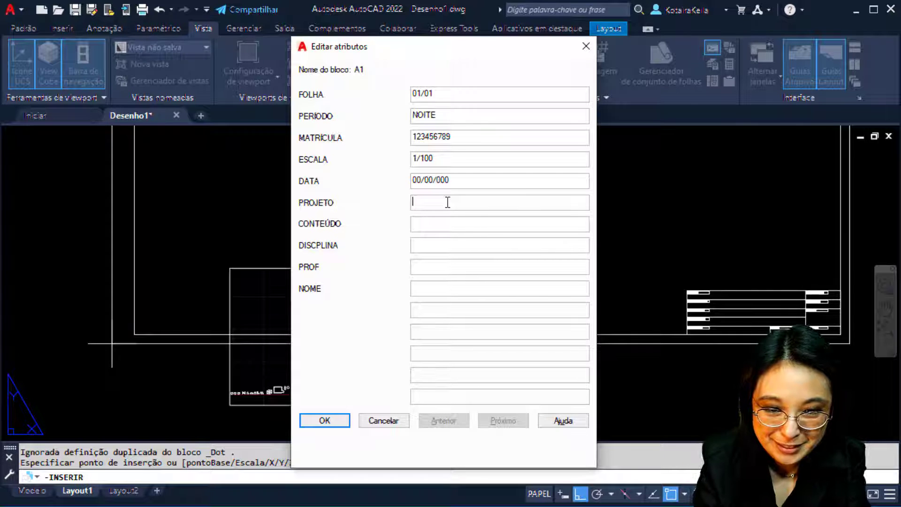
text(CASA VILA)
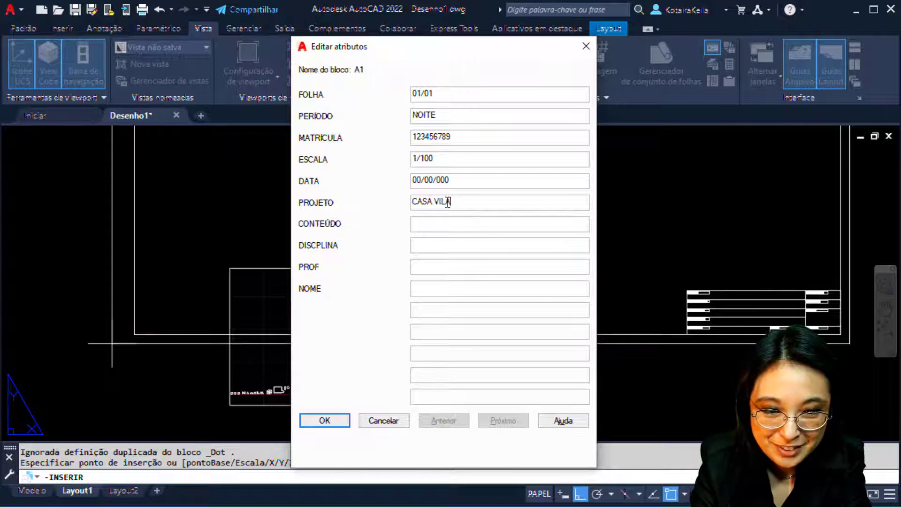
text( MATILDE)
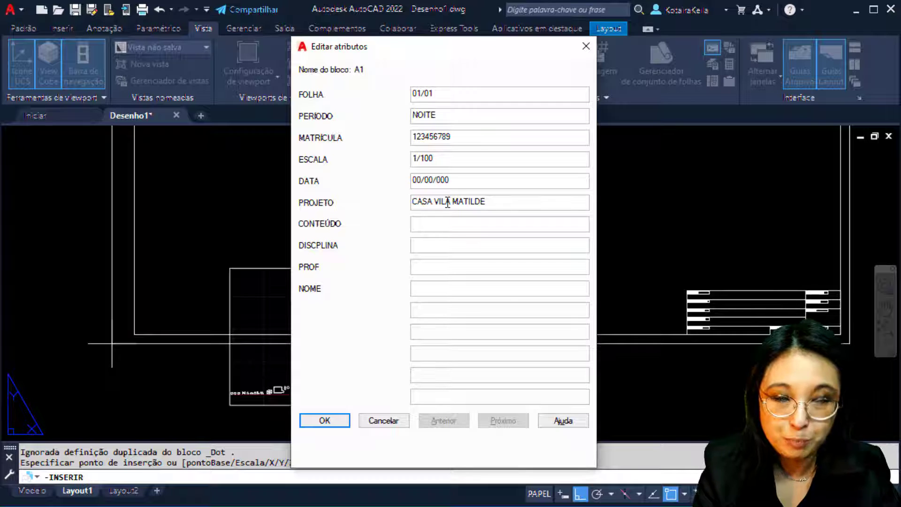
click(453, 226)
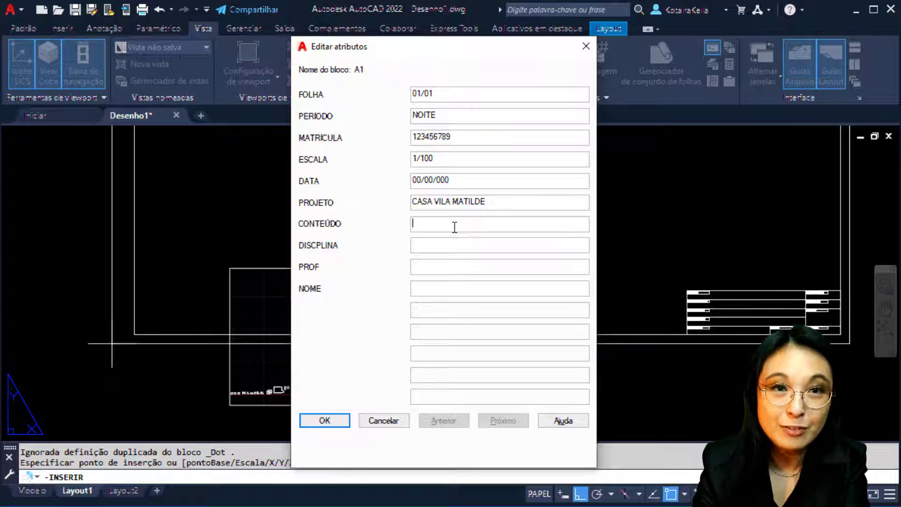
text(PLA)
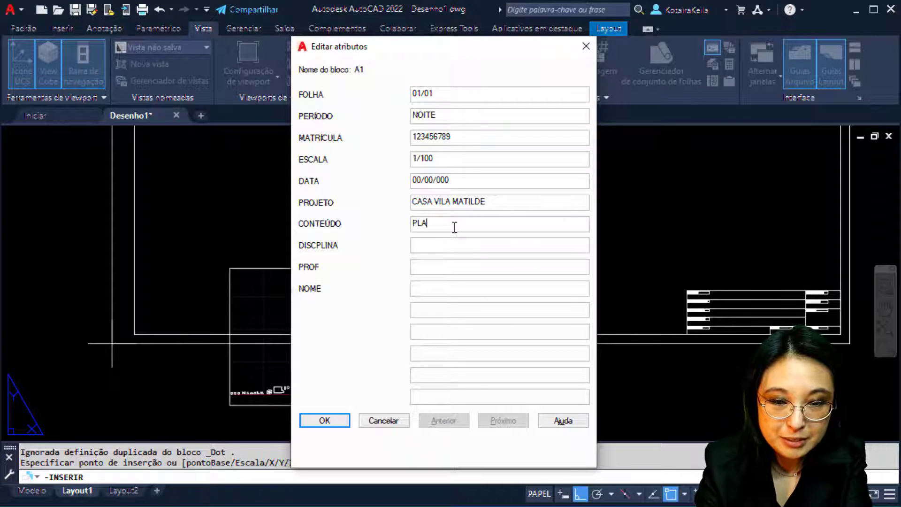
text(NTAS E CORTE)
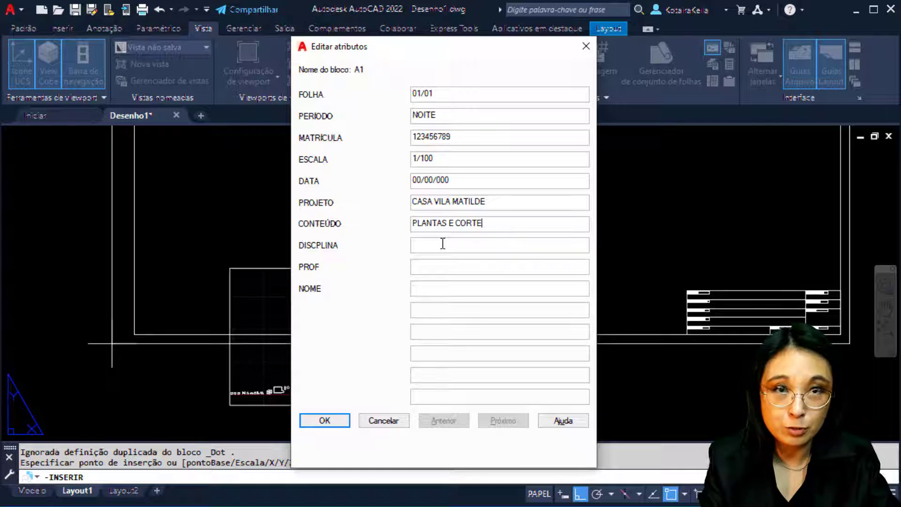
Step: Enter NOME DA MATERIA CURSADA for DISCPLINA, PROFESSOR(A) for PROF and O TEU NOME for NOME, and accept the block attributes
click(442, 244)
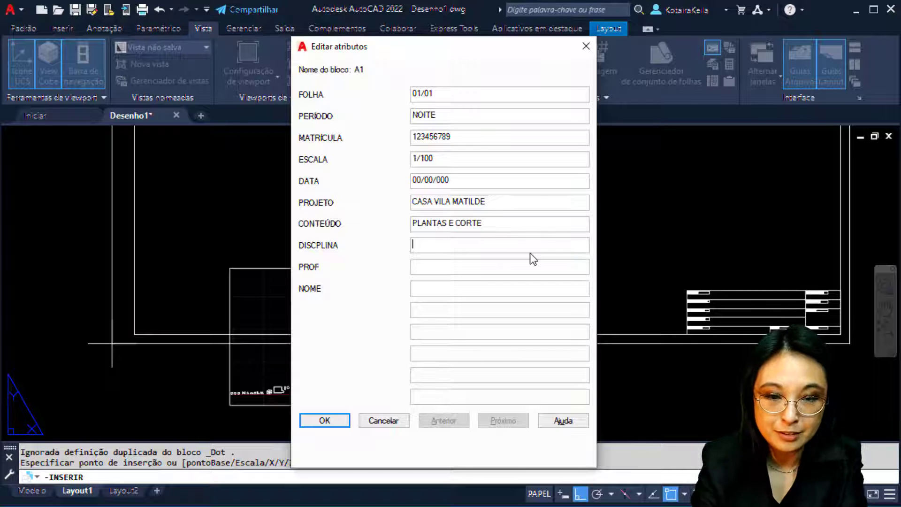
text(NOME DA )
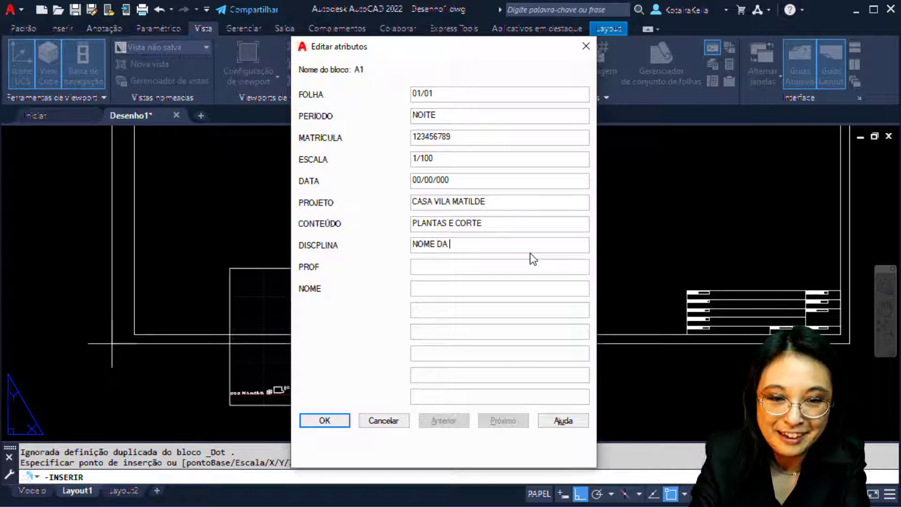
text(MATERIA CURSADA)
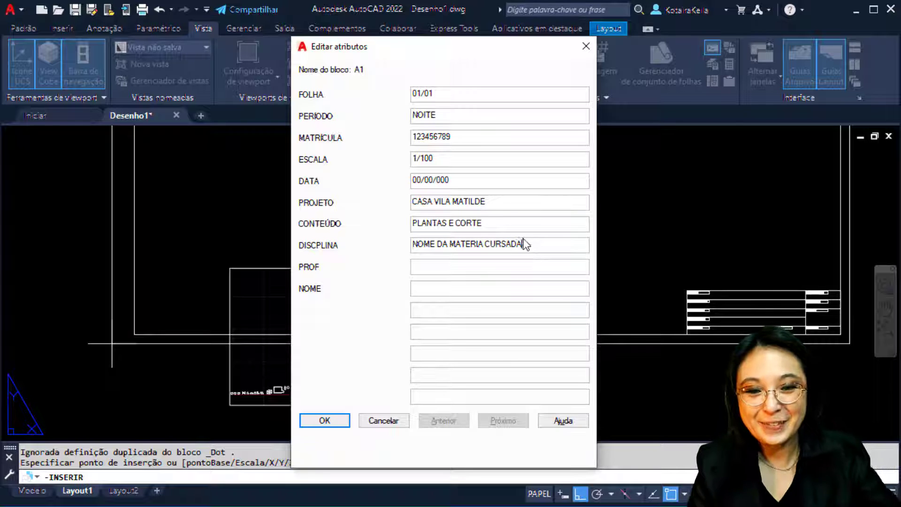
click(463, 268)
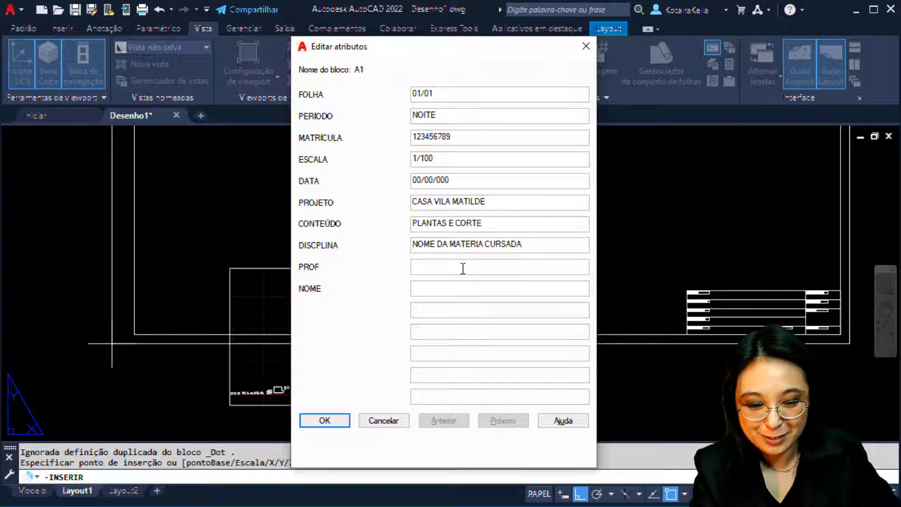
text(PROFE)
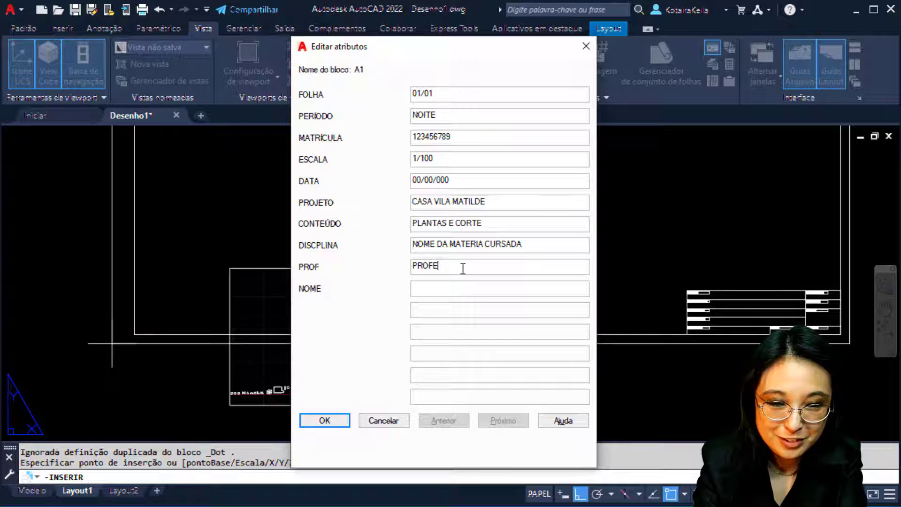
text(SSOR(A))
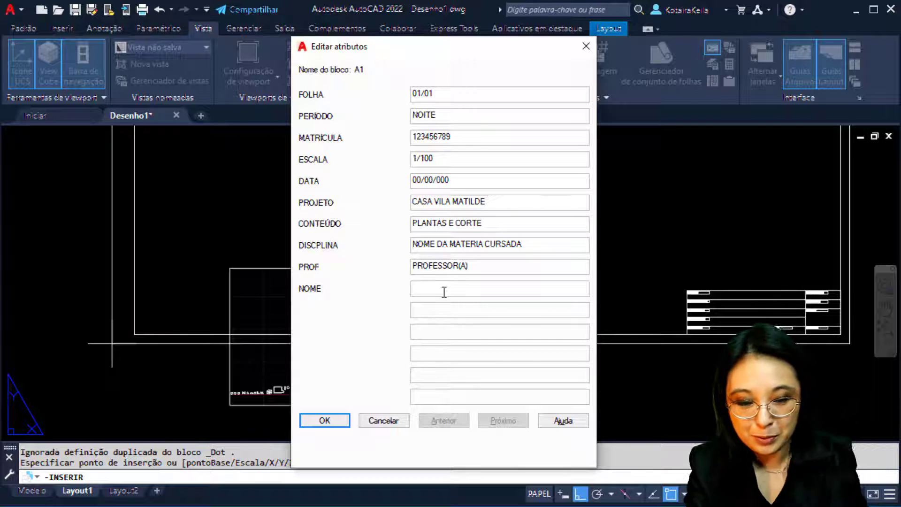
text(O TEU NOME)
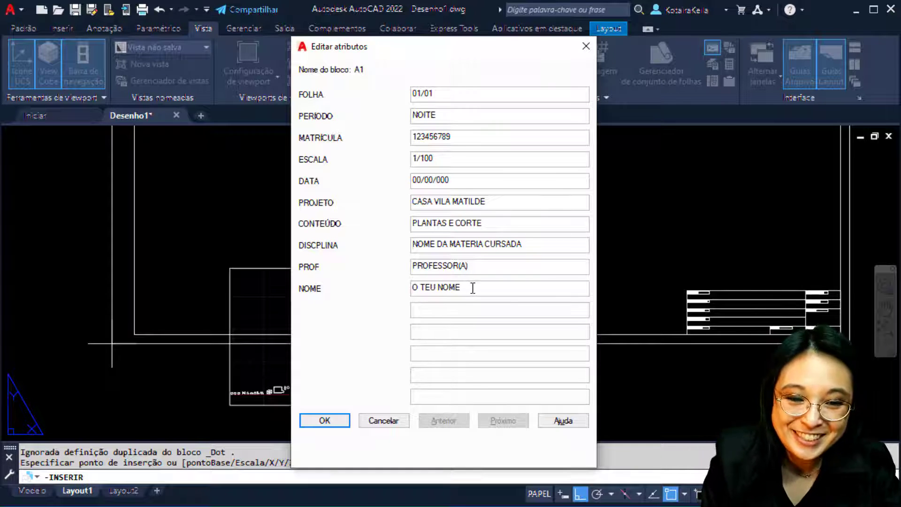
drag(472, 288, 411, 288)
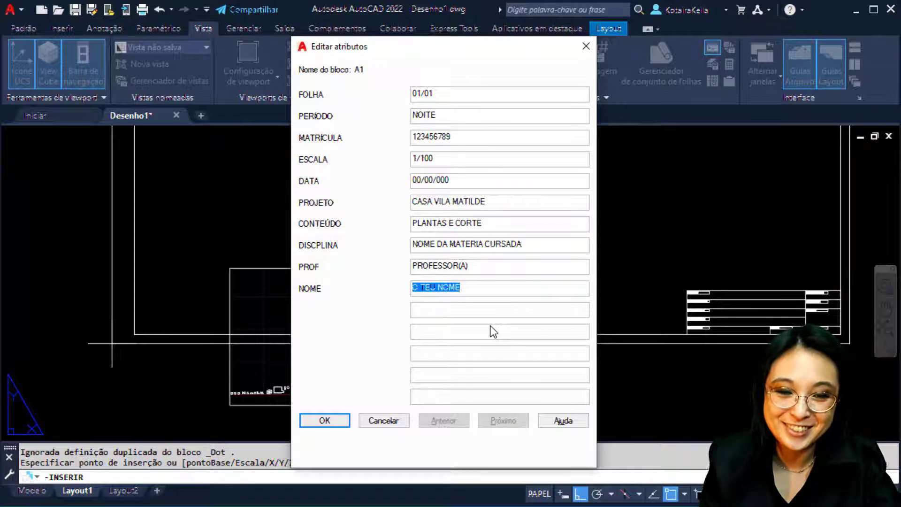
click(346, 421)
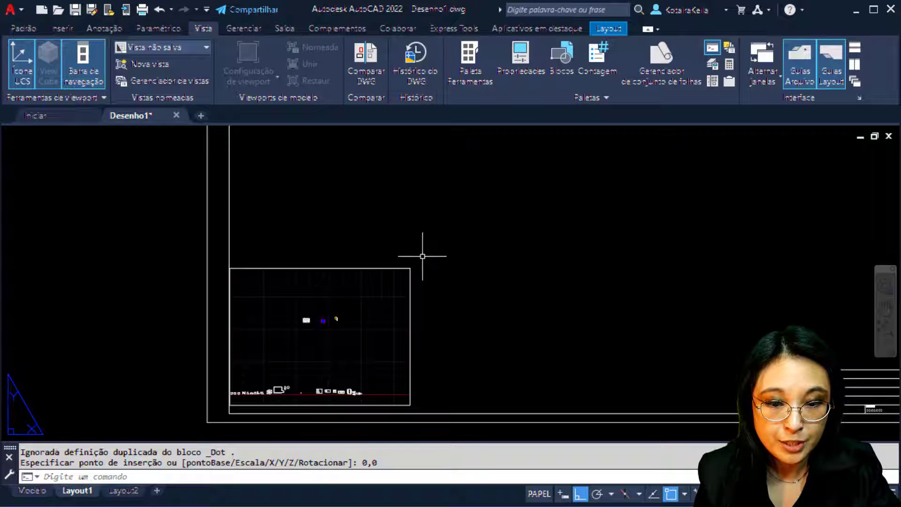
Step: Enlarge the layout viewport by moving its upper-right corner grip to the right and upward, keeping the lower-left corner in place
click(393, 281)
click(410, 268)
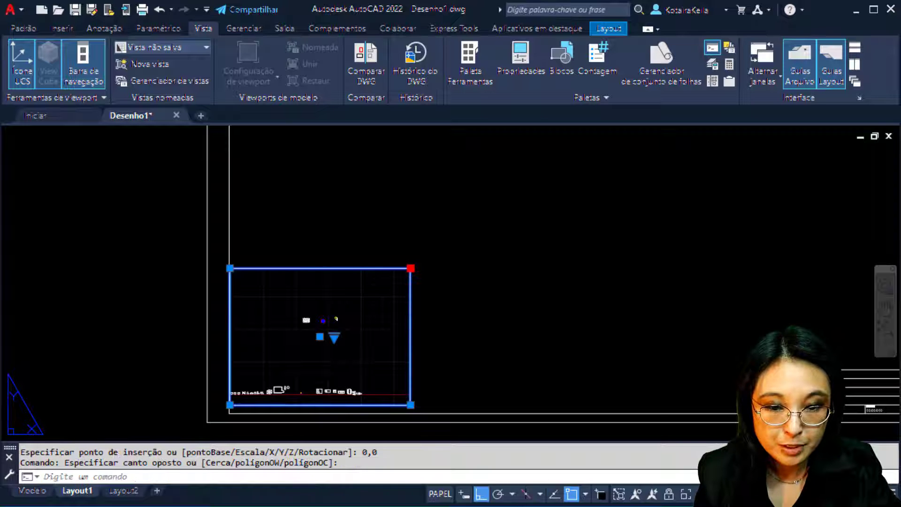
click(532, 268)
click(536, 271)
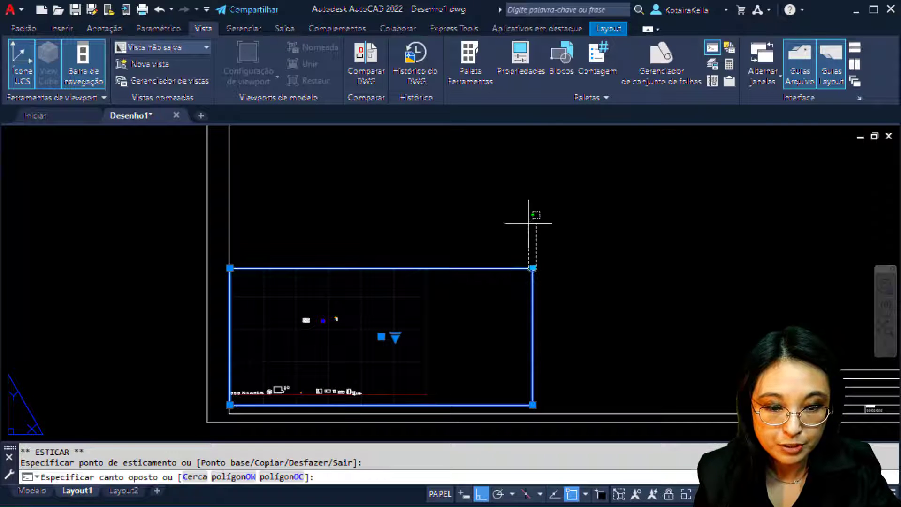
click(529, 207)
click(533, 268)
click(530, 216)
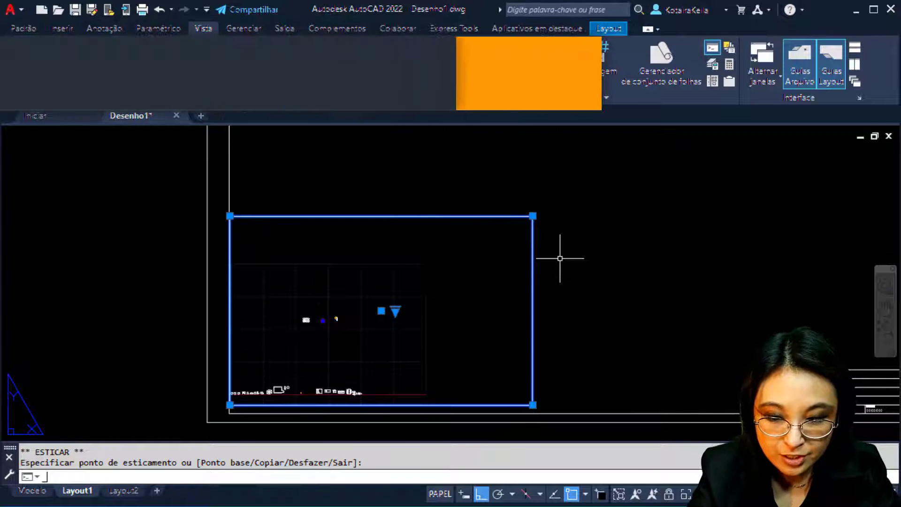
text(_STRETCH)
key(Return)
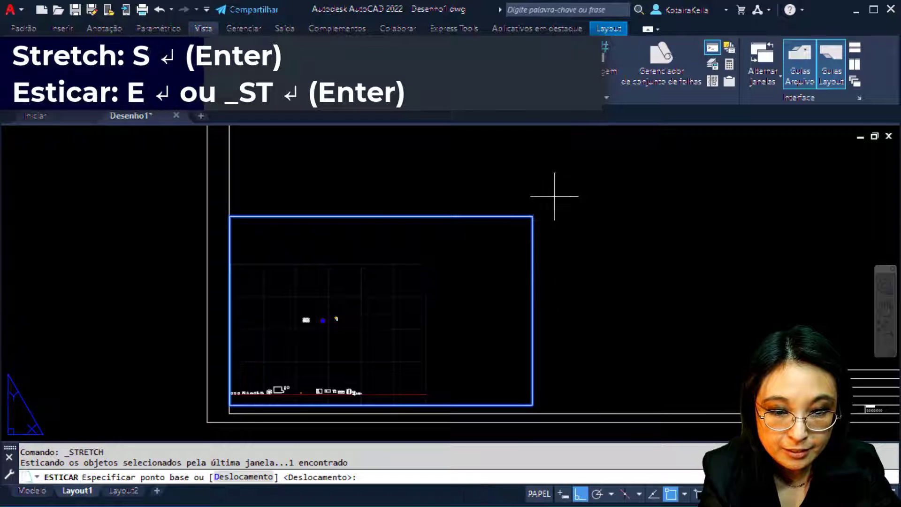
click(557, 193)
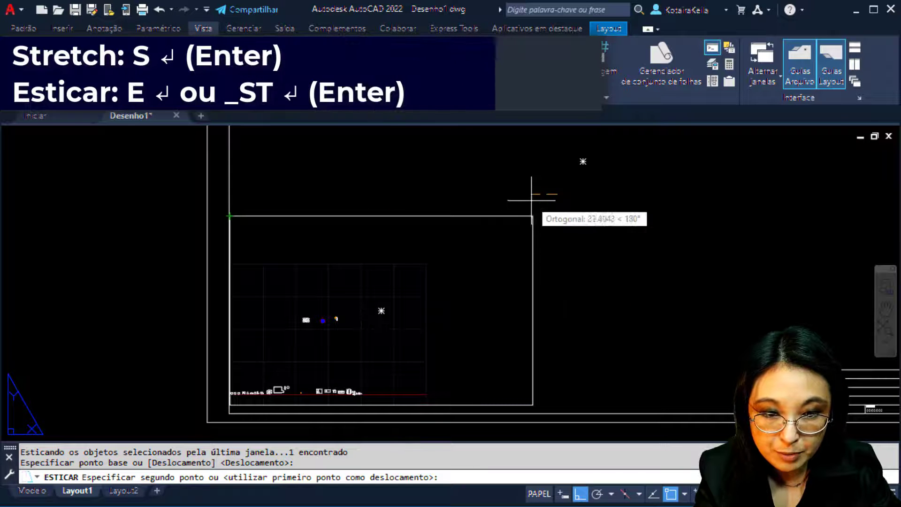
key(Escape)
key(Escape)
click(570, 196)
key(Escape)
key(Escape)
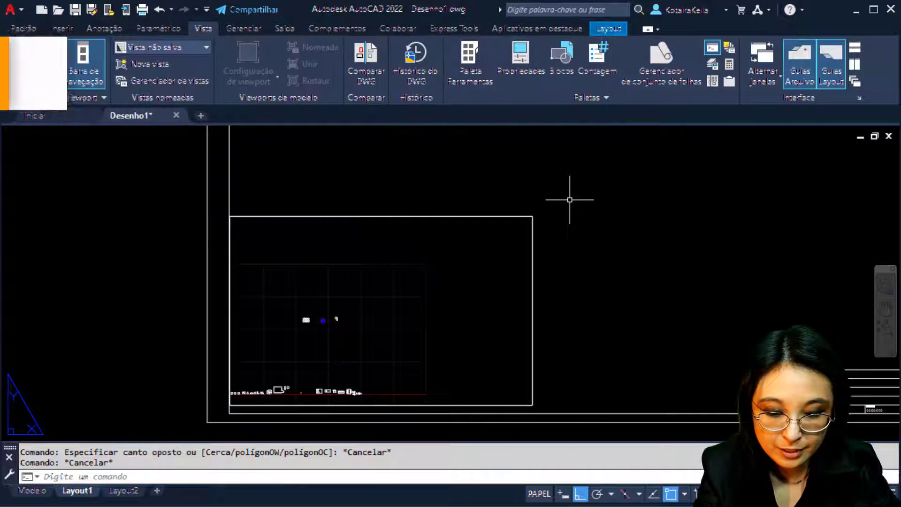
Step: Narrow the viewport with the Stretch command, moving its right side 100 units to the left
text(_ST)
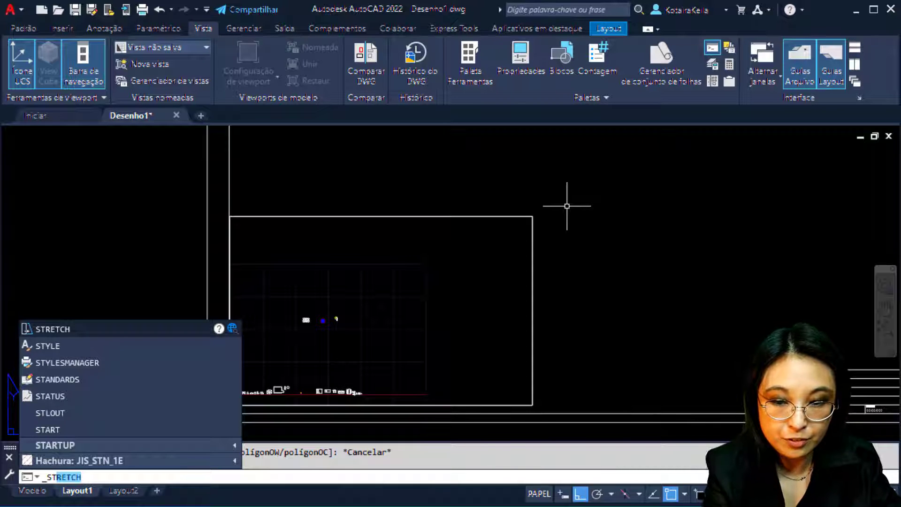
key(Return)
click(566, 204)
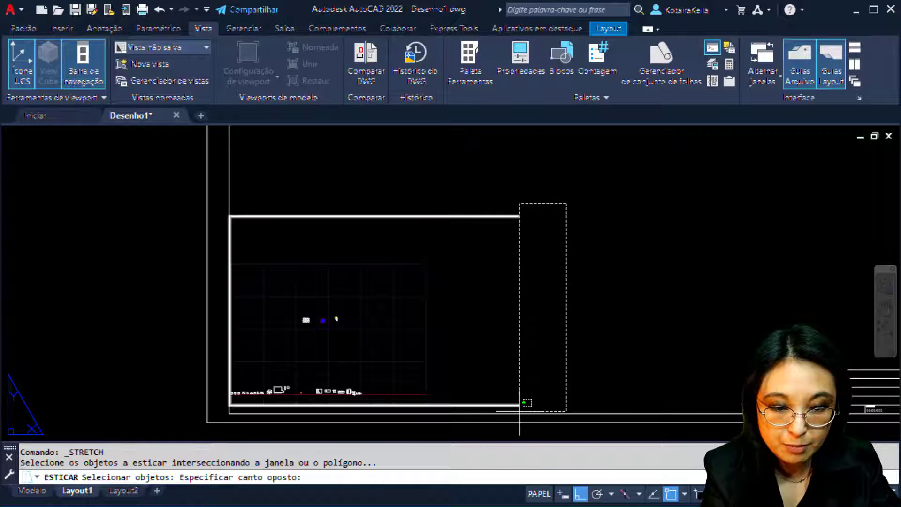
click(520, 412)
key(Return)
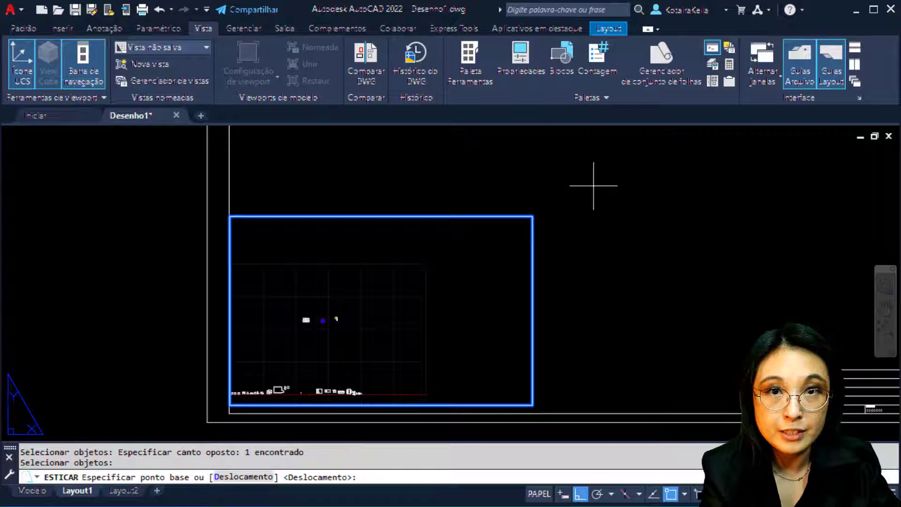
click(601, 180)
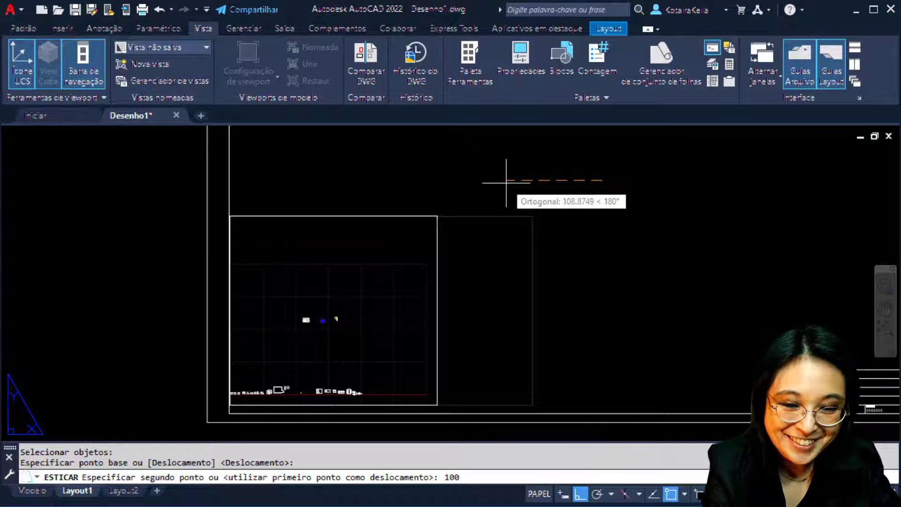
key(Return)
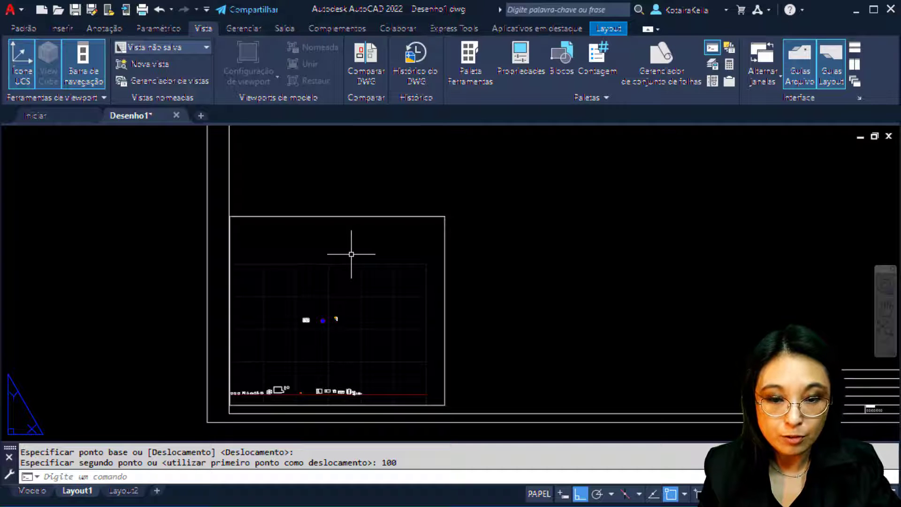
Step: Delete the viewport from Layout1, leaving only the A1 sheet block
click(489, 186)
click(404, 281)
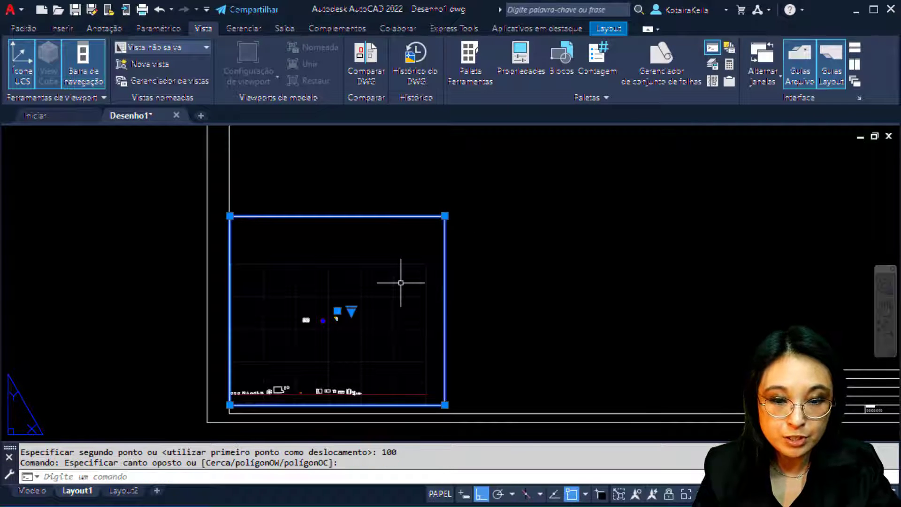
key(Delete)
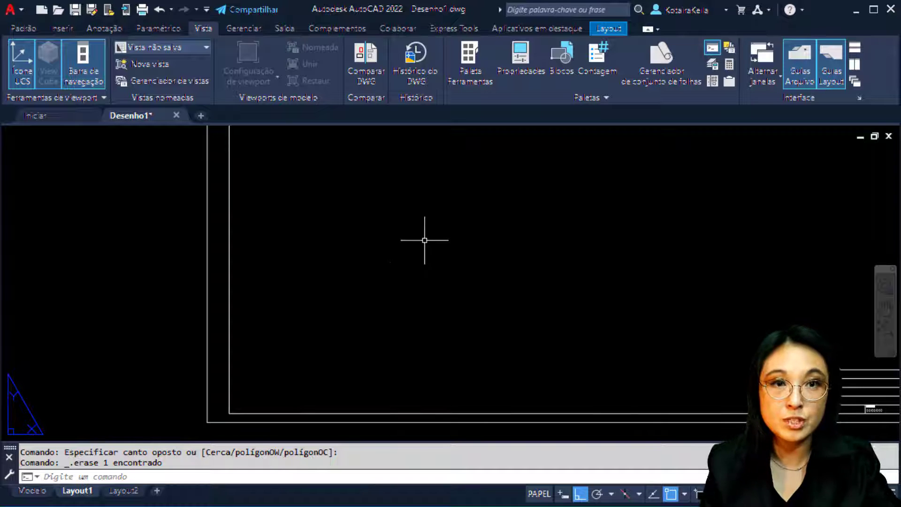
scroll(330, 314, down, 5)
scroll(322, 317, down, 3)
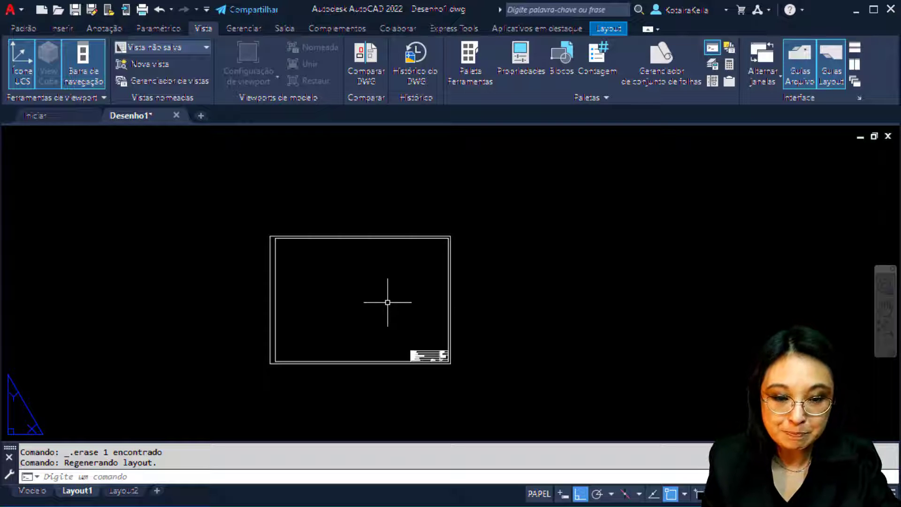
Step: Switch to the Photos app to view the text size chart in Caderno exp B 22.png
key(alt+Tab)
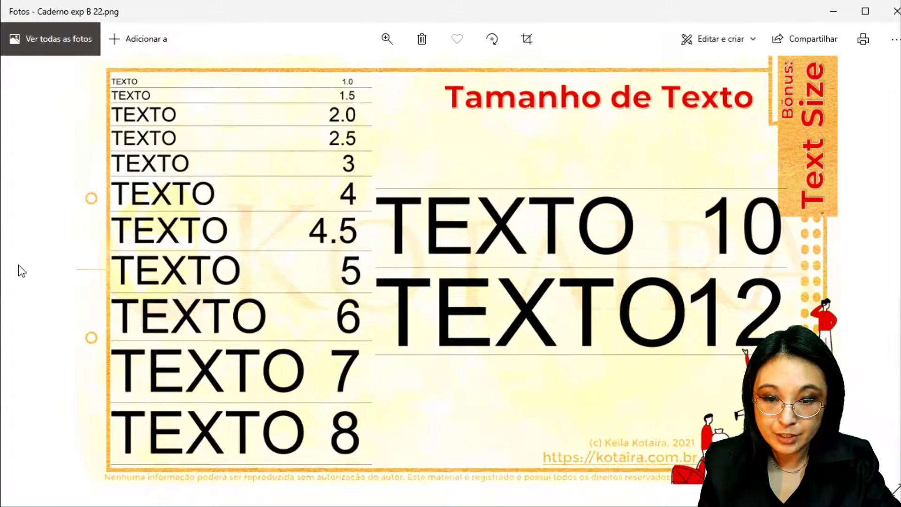
Step: Browse back through the notebook images in Photos to the floor plans in Caderno exp 15.png
click(42, 284)
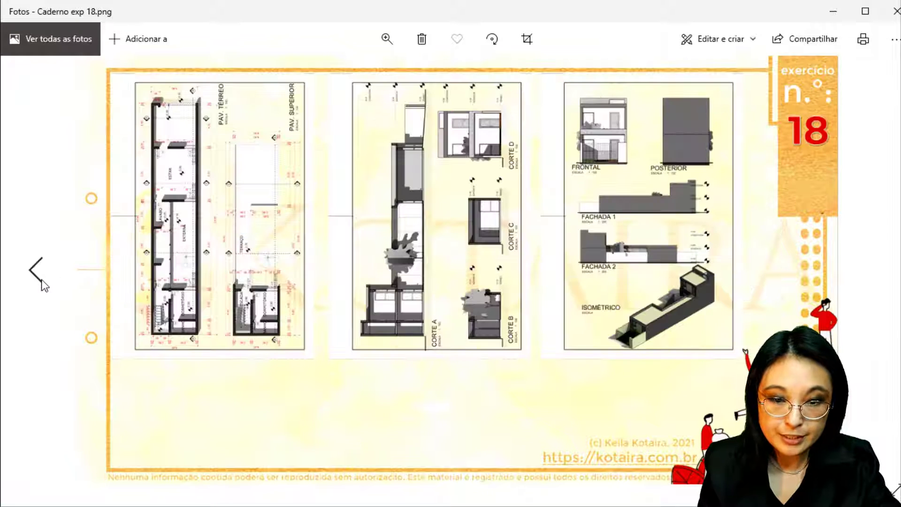
click(43, 285)
click(44, 285)
click(44, 285)
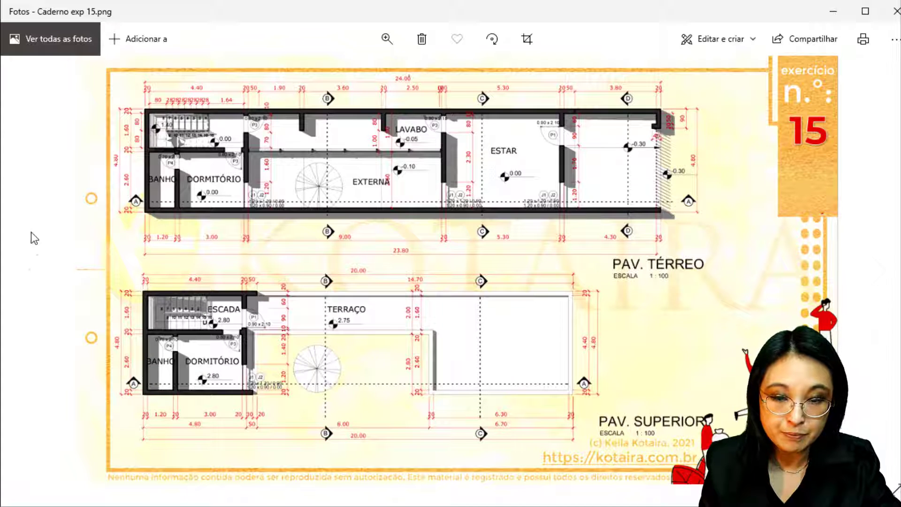
Step: Browse forward from exercise 16 to 21, examining the section drawings, paper sizes, title block layout and sheet formats
click(880, 272)
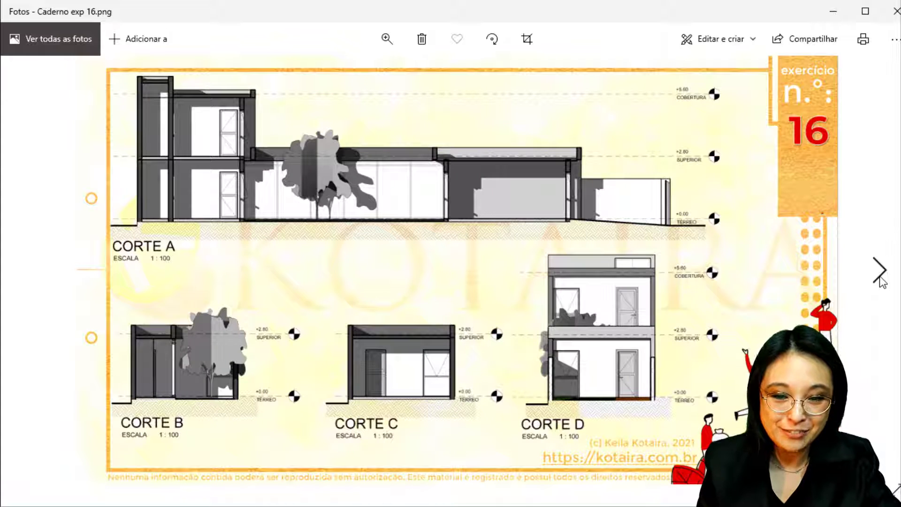
click(881, 280)
click(882, 280)
click(881, 281)
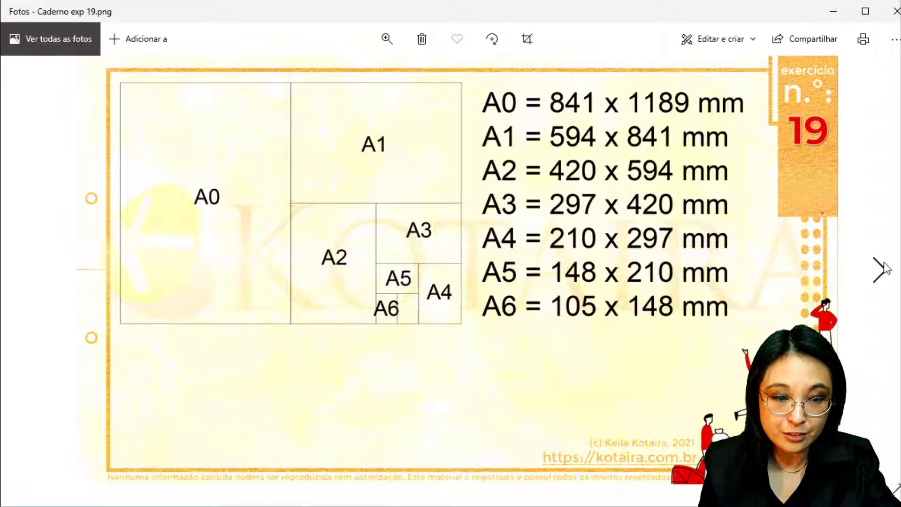
click(884, 270)
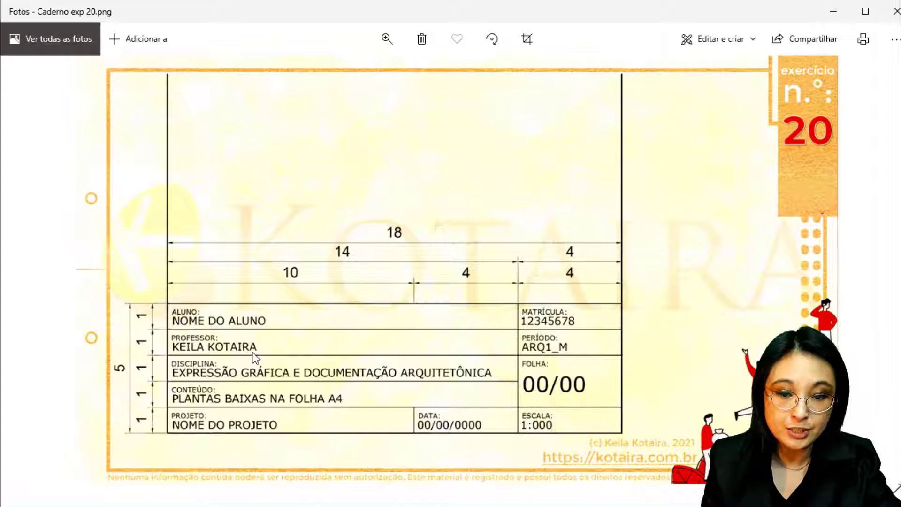
click(884, 278)
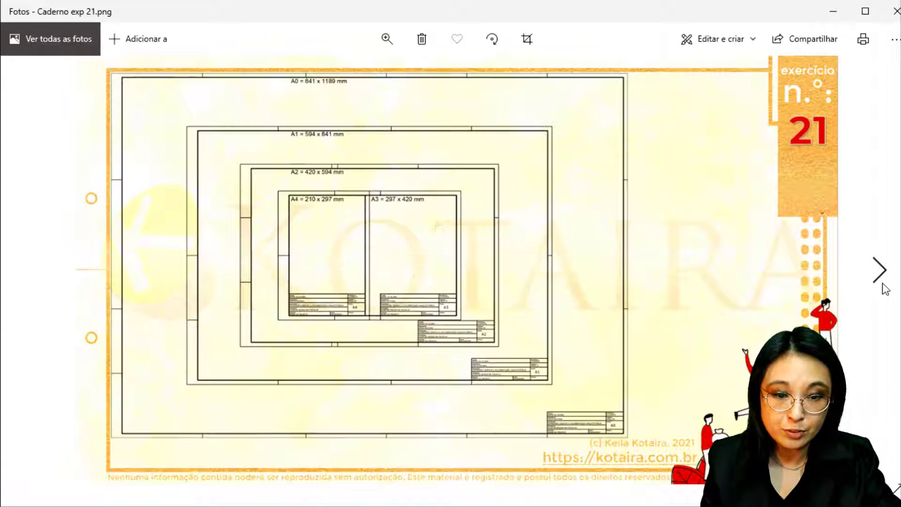
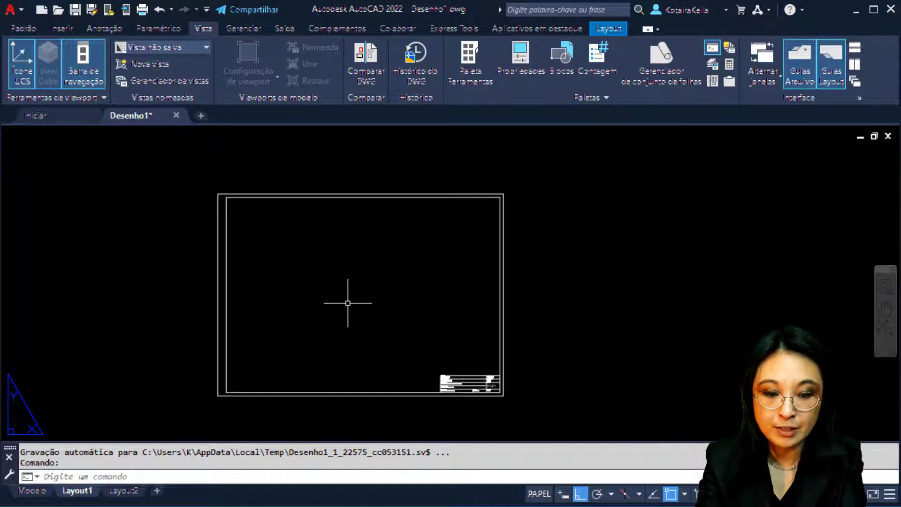
text(mv)
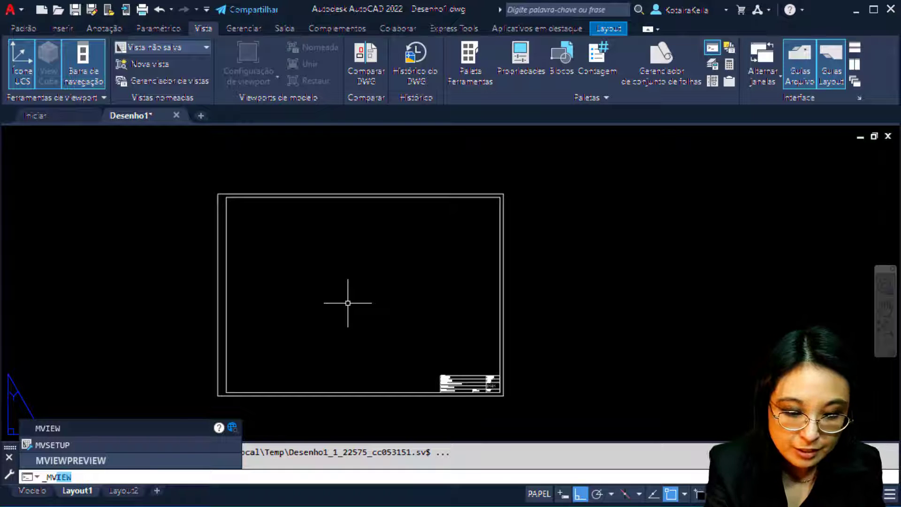
key(Return)
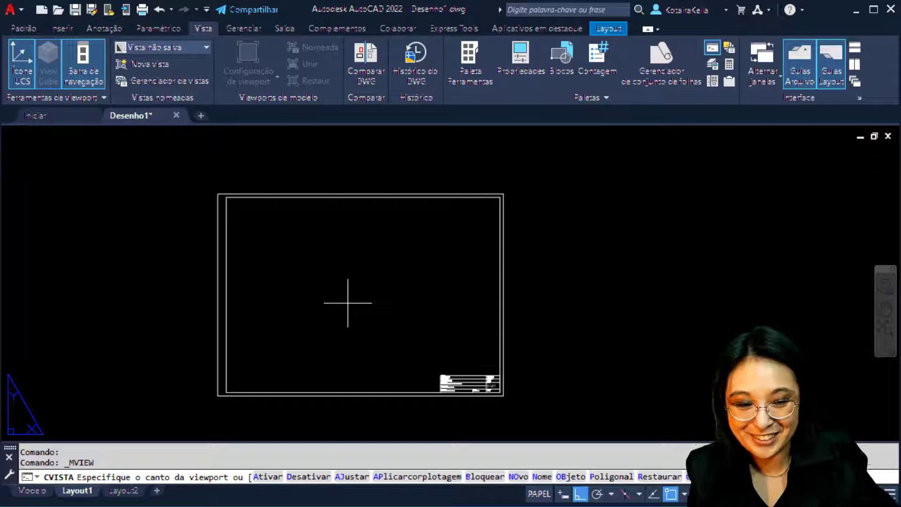
key(Escape)
Step: Create a rectangular viewport with the CVISTA command in the left and central part of the A1 sheet on Layout1
text(CV)
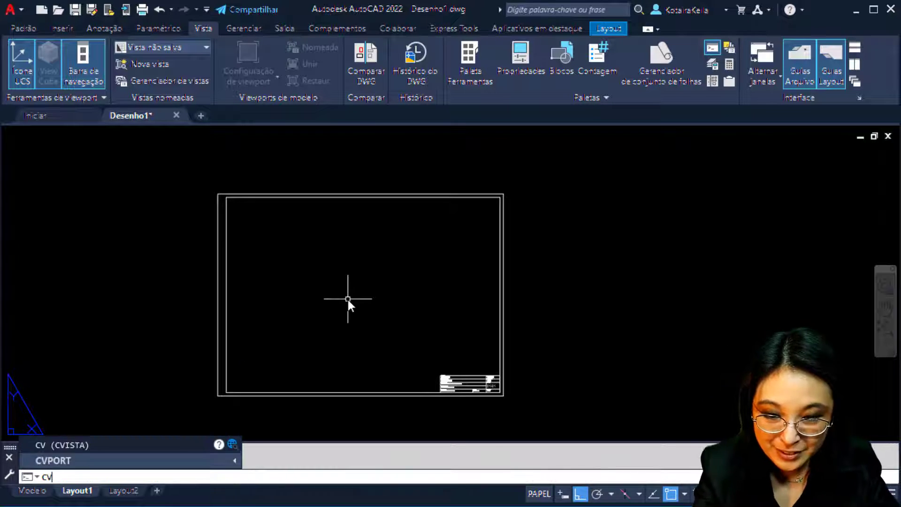
key(Return)
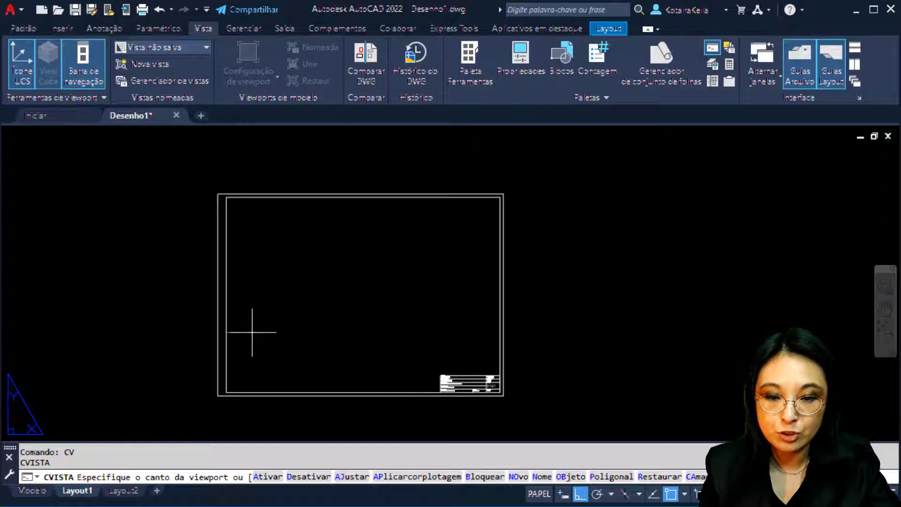
click(251, 351)
click(405, 220)
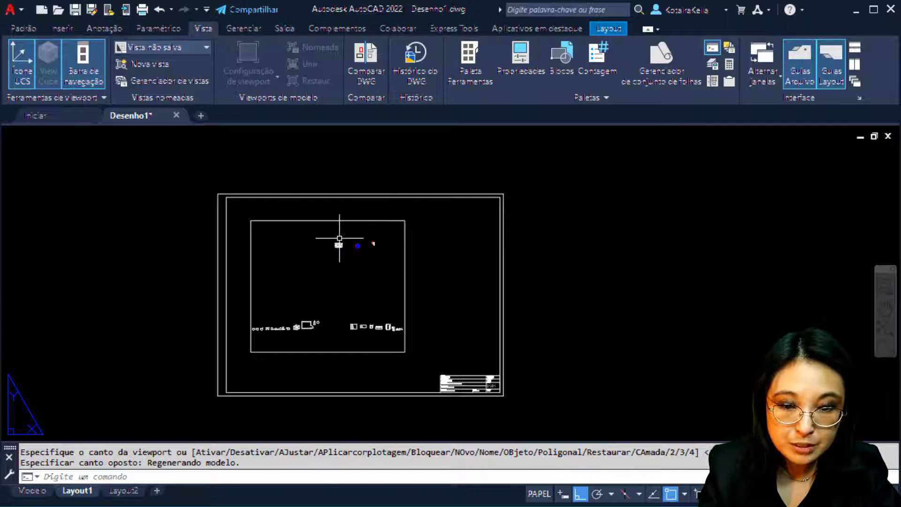
key(ctrl)
key(ctrl)
key(ctrl)
key(ctrl)
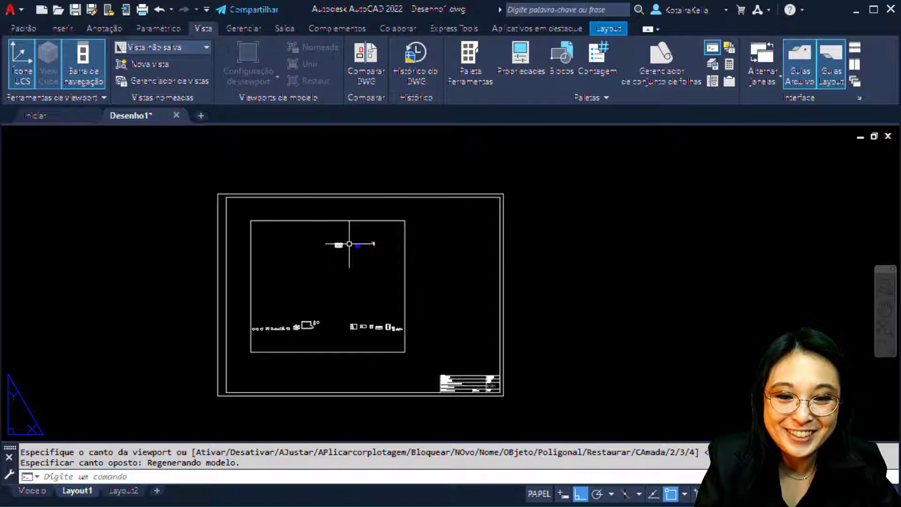
key(ctrl)
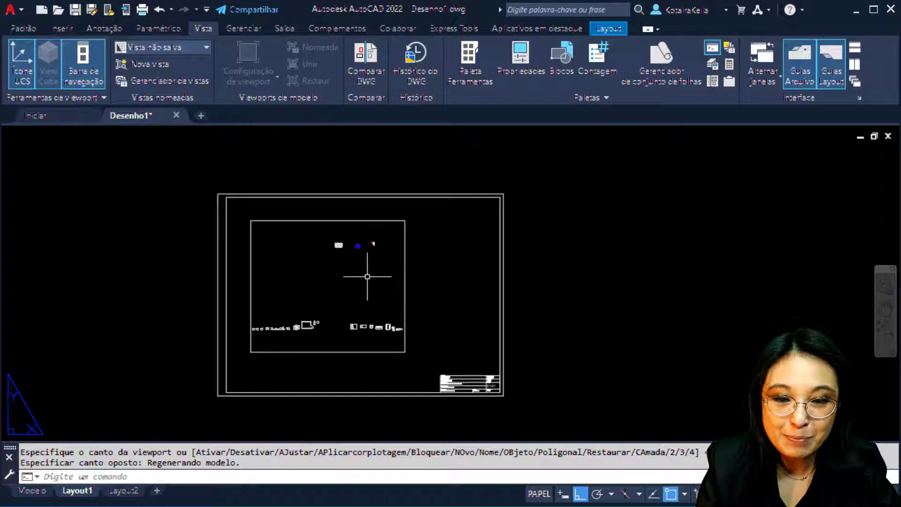
key(ctrl)
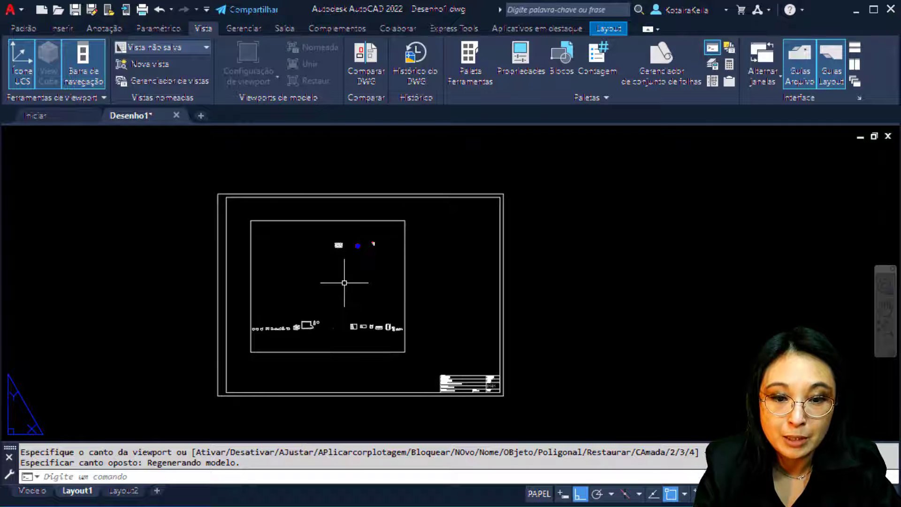
key(ctrl)
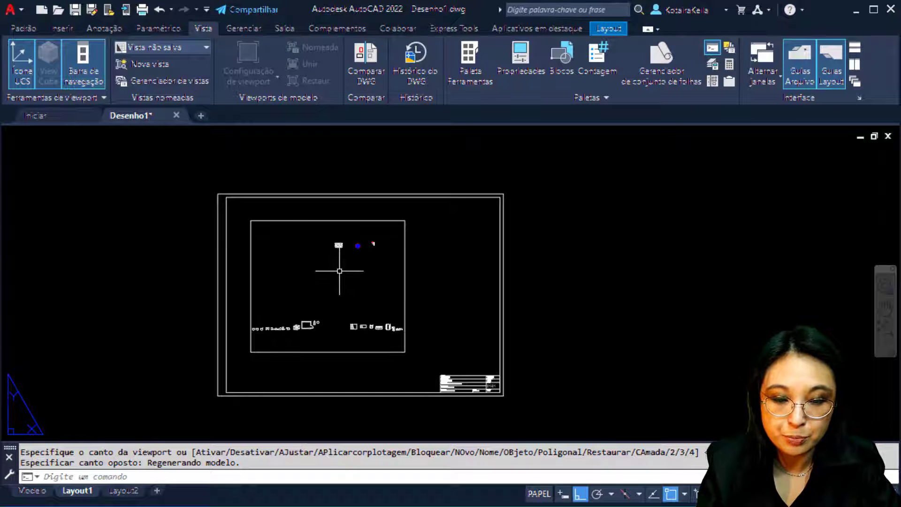
key(ctrl)
Step: Activate model space inside the new viewport on Layout1
double_click(339, 270)
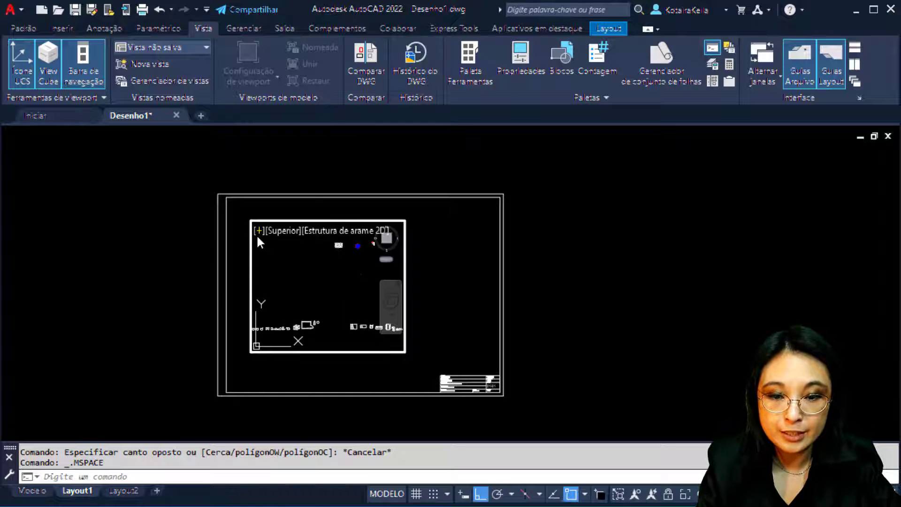
key(ctrl)
key(ctrl)
key(ctrl)
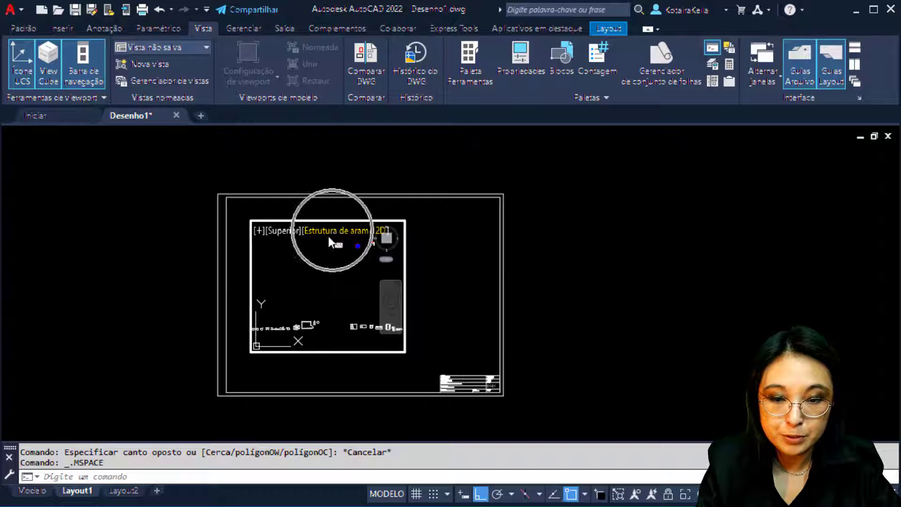
Step: Look at the drawing in the Modelo space for comparison and return to Layout1
click(36, 496)
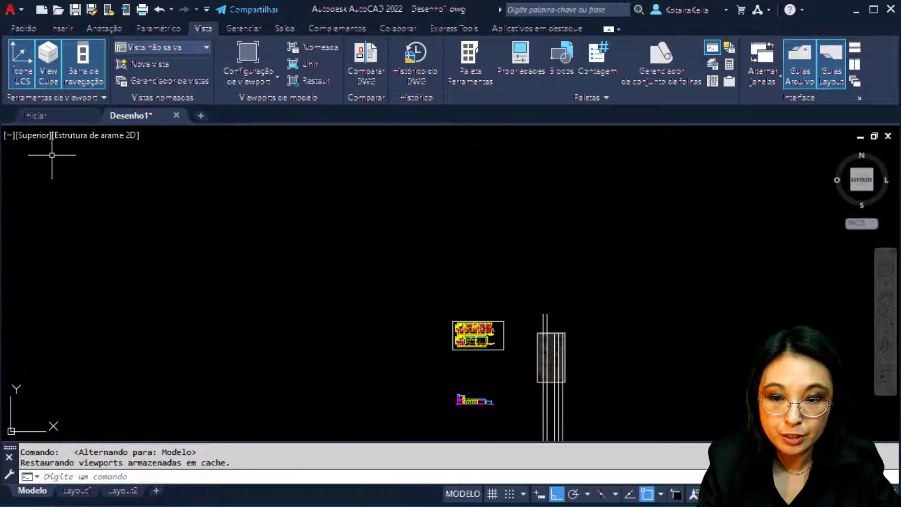
key(ctrl)
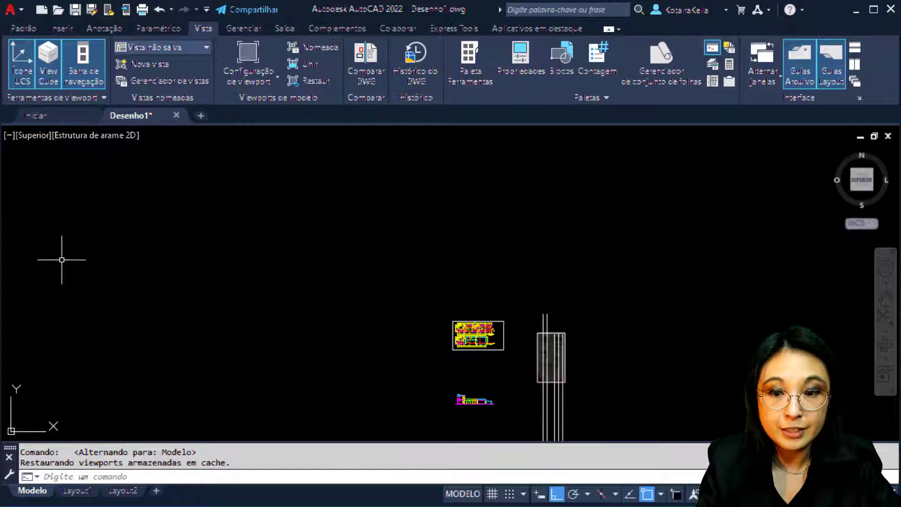
click(77, 491)
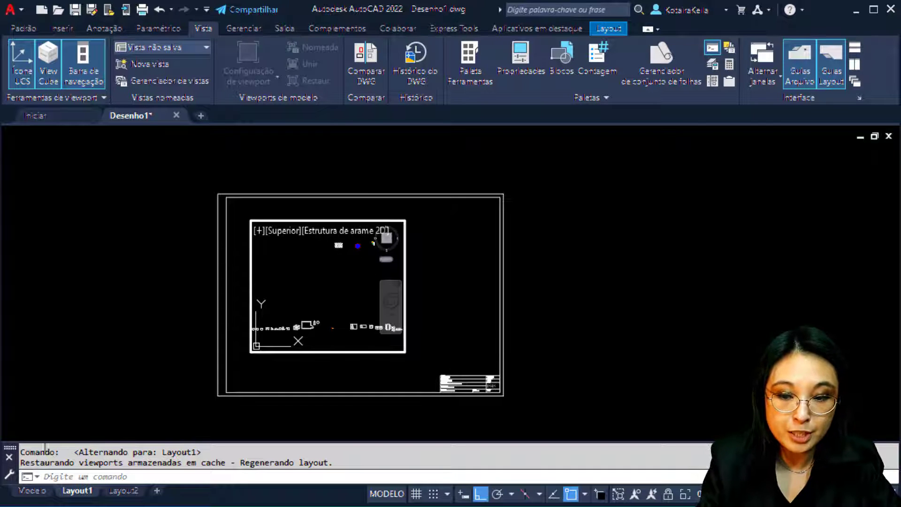
mouse_move(24, 498)
key(ctrl)
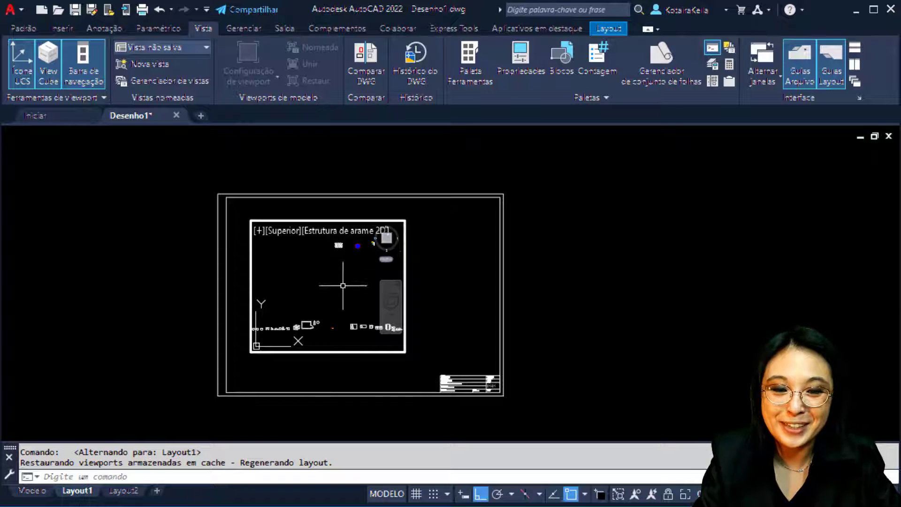
key(ctrl)
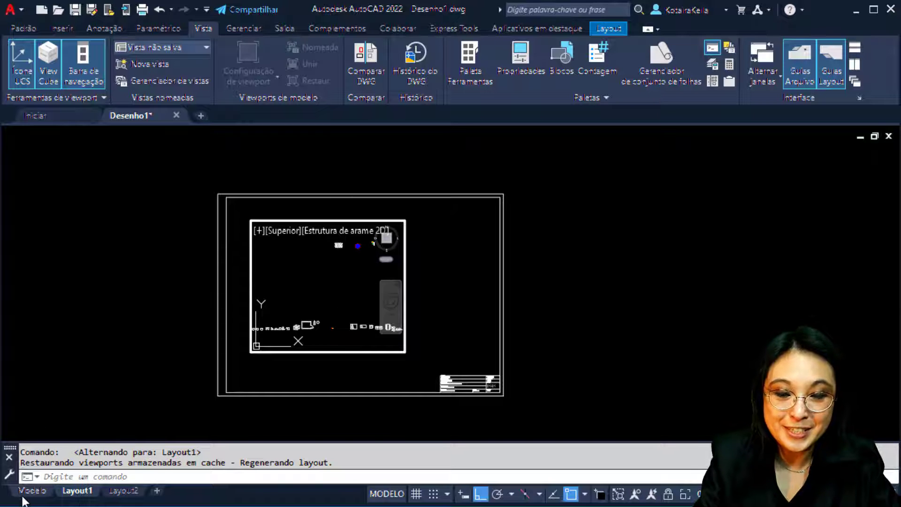
key(ctrl)
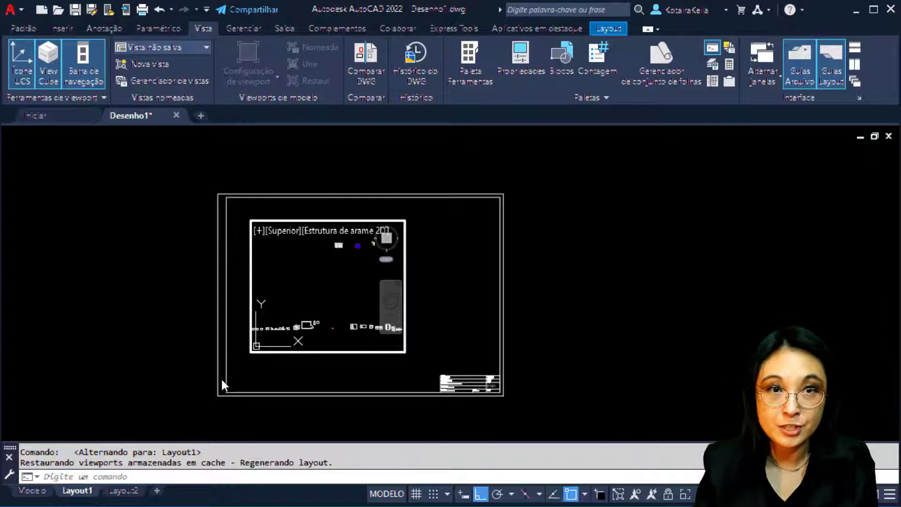
Step: Frame the ground and upper floor plans inside the active viewport so both fill its area
mouse_move(359, 271)
middle_down()
mouse_move(352, 286)
mouse_move(321, 270)
middle_up()
scroll(329, 279, up, 6)
scroll(321, 268, down, 6)
middle_drag(321, 256, 314, 300)
scroll(302, 260, up, 5)
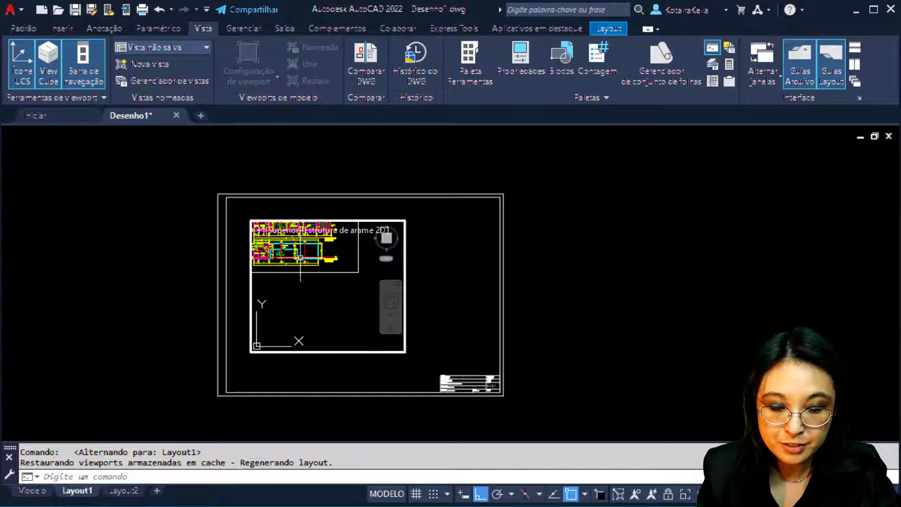
mouse_move(306, 266)
middle_down()
mouse_move(332, 306)
mouse_move(325, 322)
middle_up()
scroll(307, 290, up, 2)
middle_drag(307, 290, 318, 281)
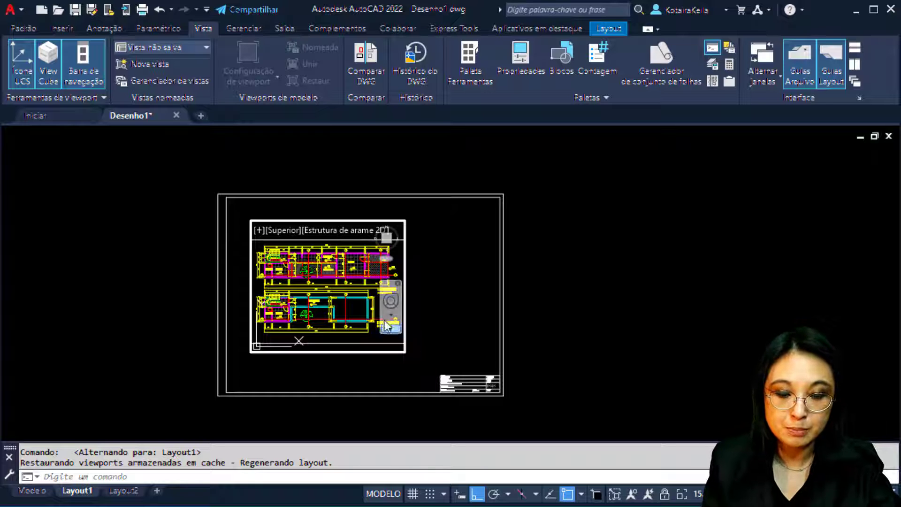
Step: Inspect the Pav. Térreo title and scale text inside the viewport and bring both floor plans back into view
scroll(329, 291, up, 10)
middle_drag(329, 292, 340, 377)
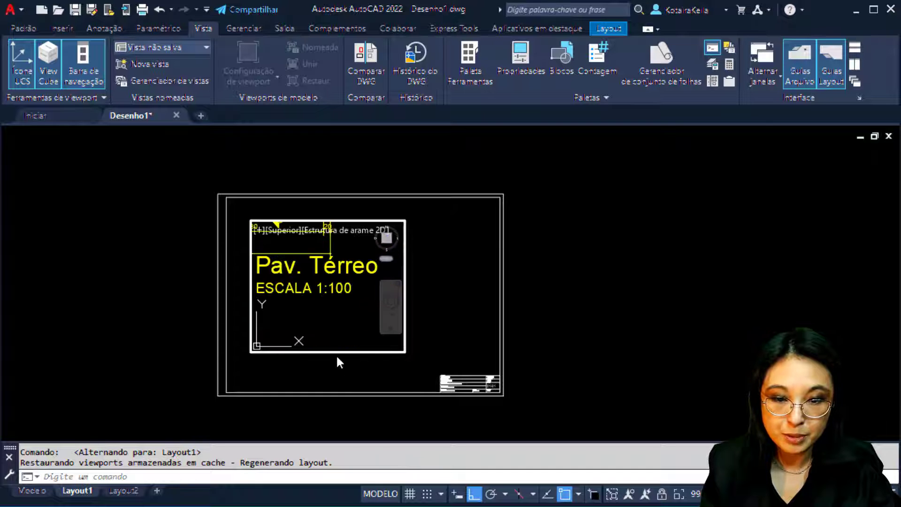
scroll(344, 298, down, 6)
scroll(343, 298, down, 4)
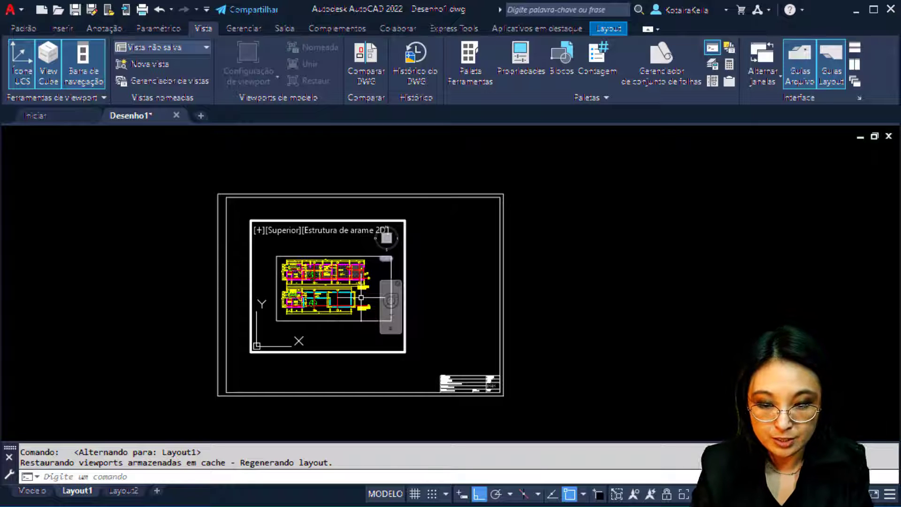
Step: Start the Zoom command with its ESCala option inside the active viewport
text(Z)
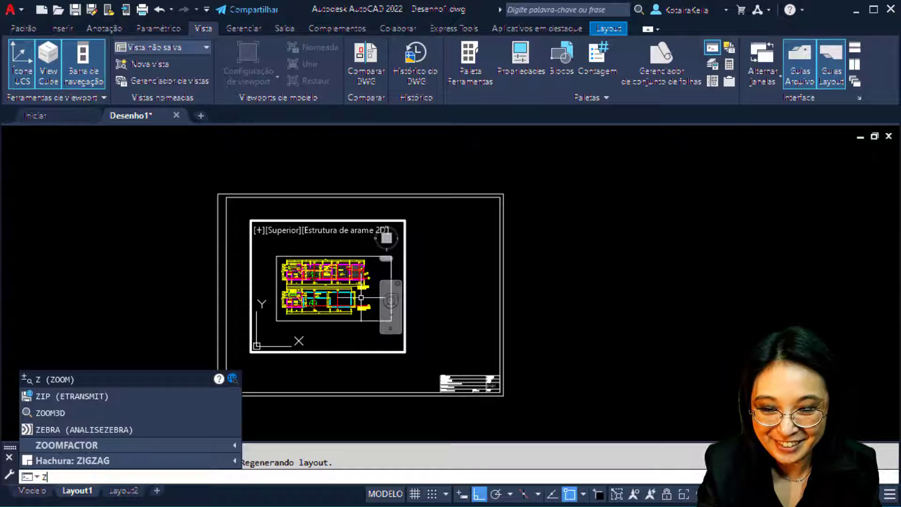
key(Return)
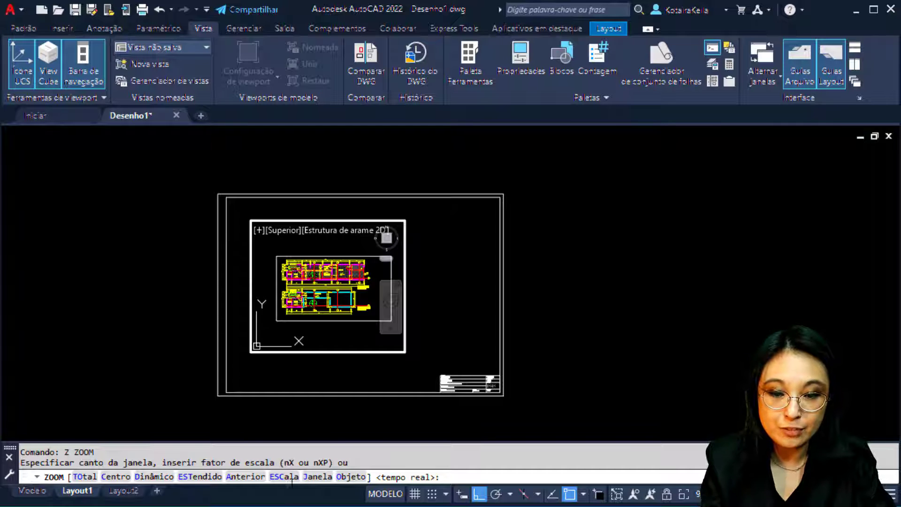
click(290, 477)
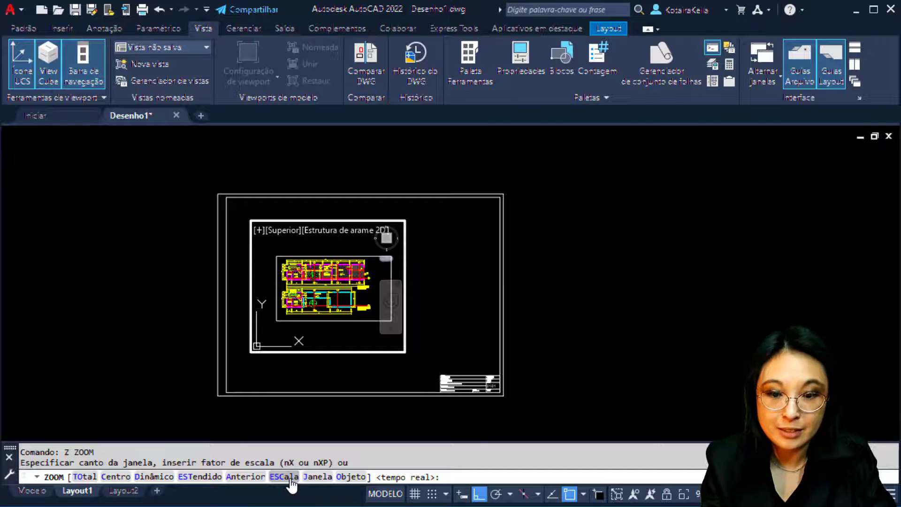
click(284, 477)
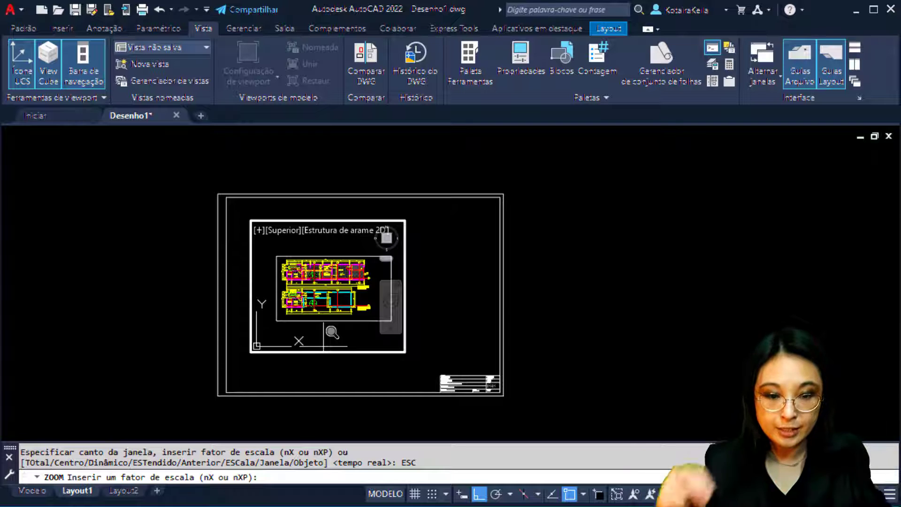
Step: Switch to Photos to consult the plotting scale factors in Caderno exp B 24.png and return to AutoCAD
key(alt+Tab)
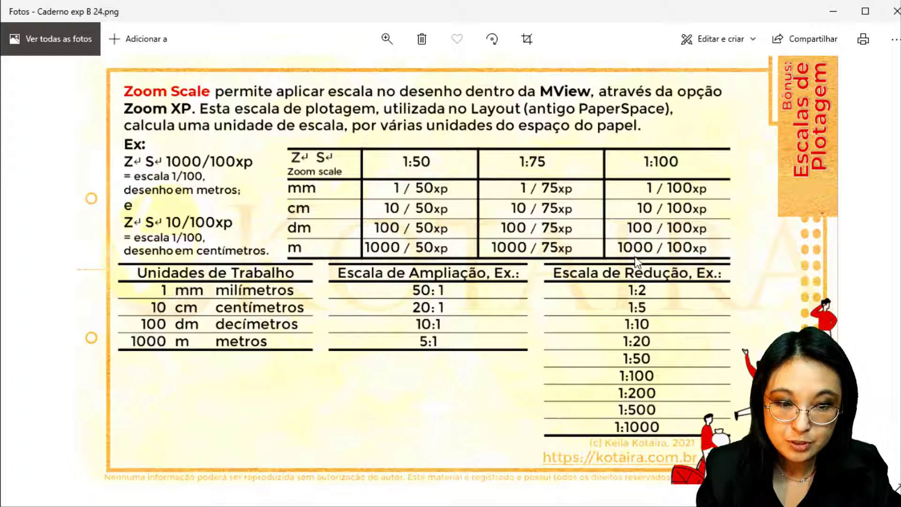
key(ctrl)
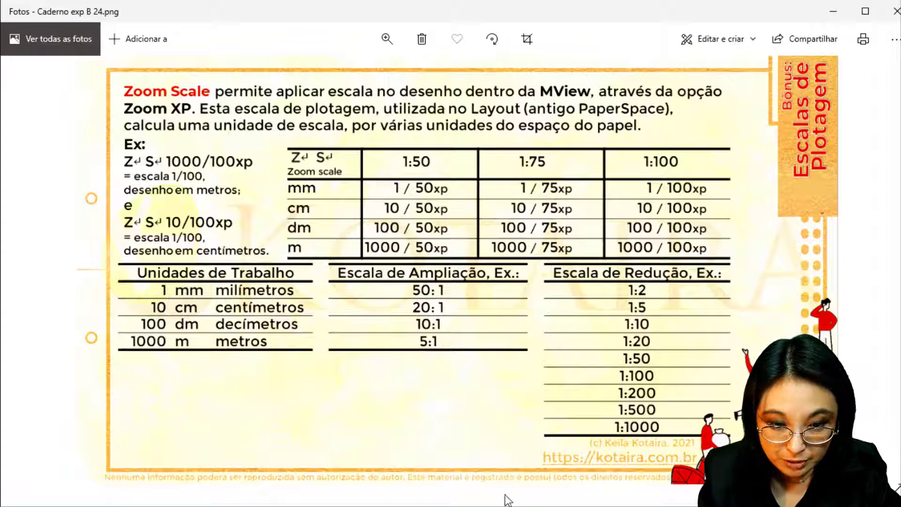
key(alt+Tab)
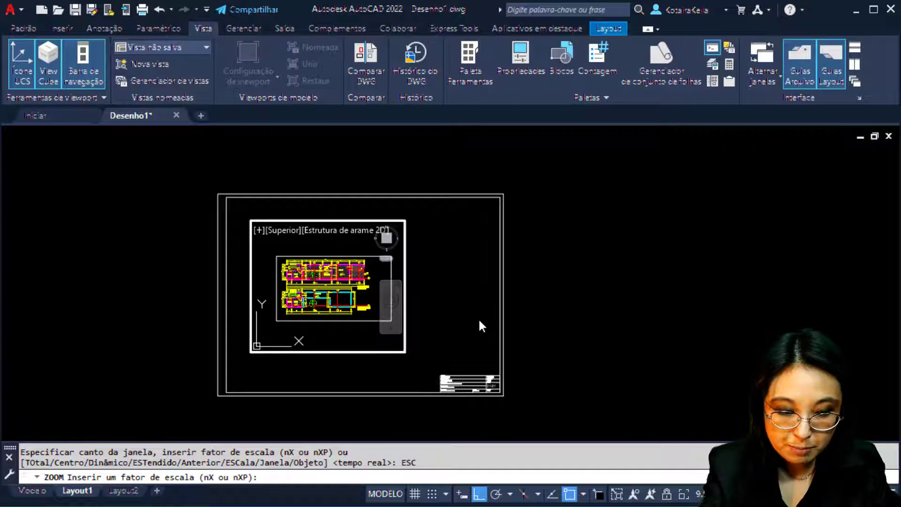
Step: Set the viewport's zoom scale factor to 1000/100XP
text(1000/10)
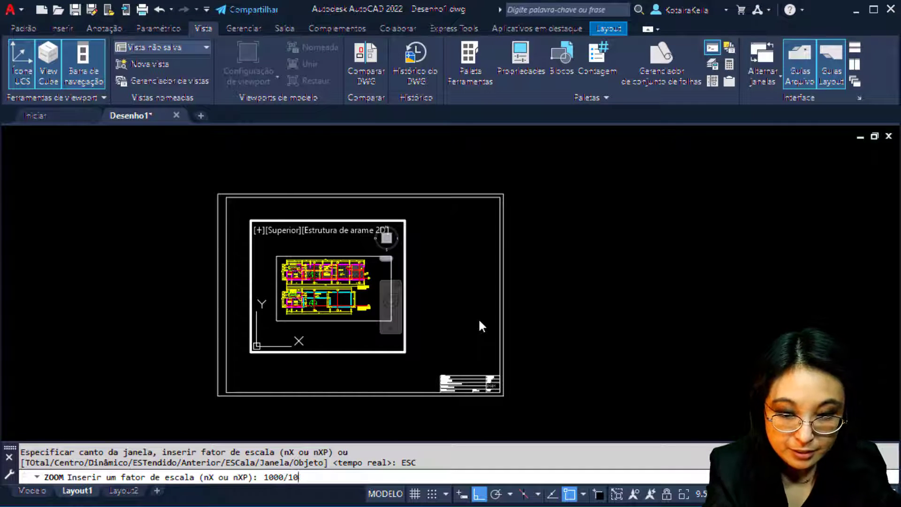
text(0S)
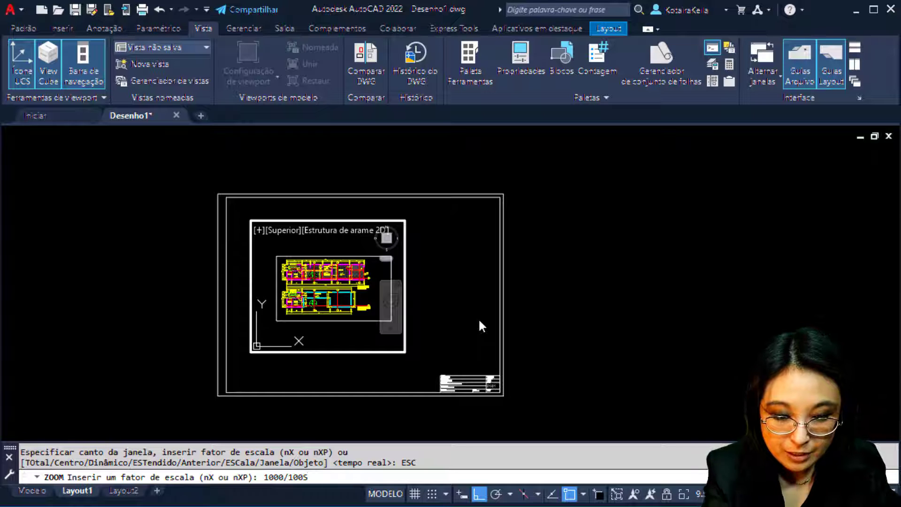
key(BackSpace)
text(XP)
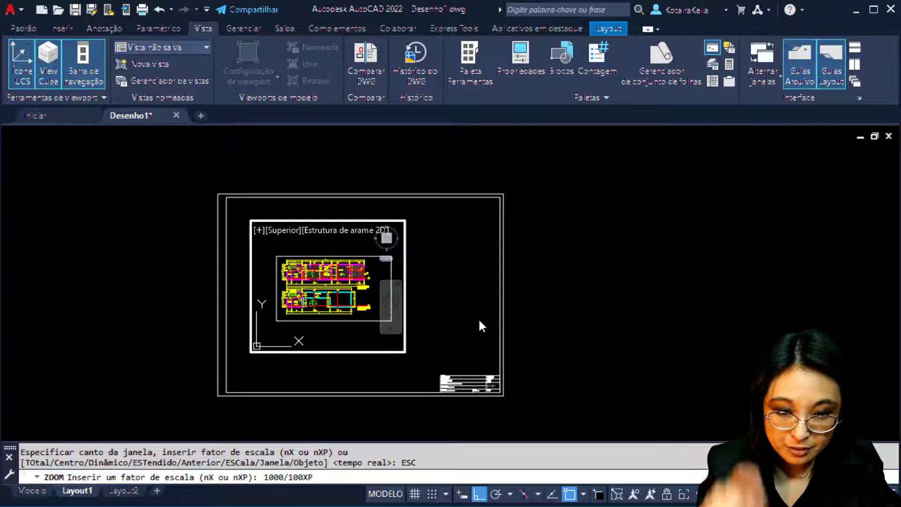
key(Return)
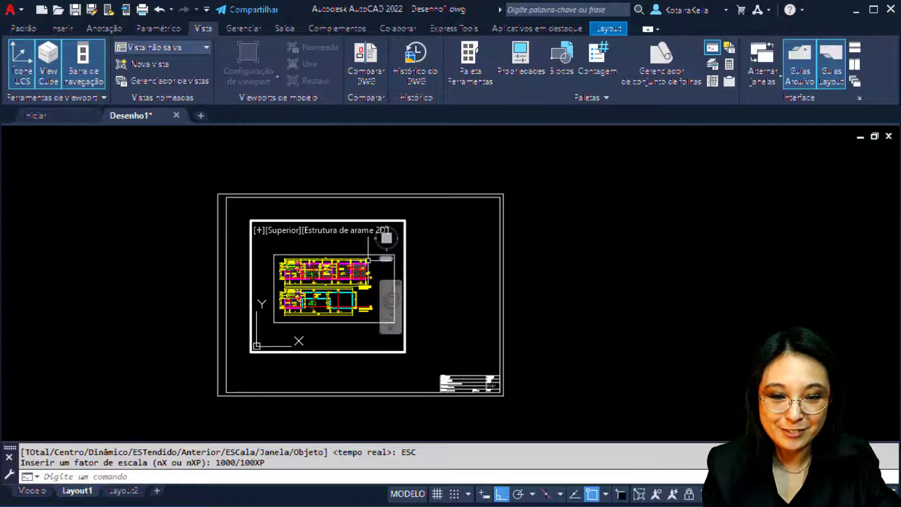
Step: Zoom in on the plans inside the viewport and restore the scaled view with the Zoom command's Anterior option
scroll(336, 288, up, 5)
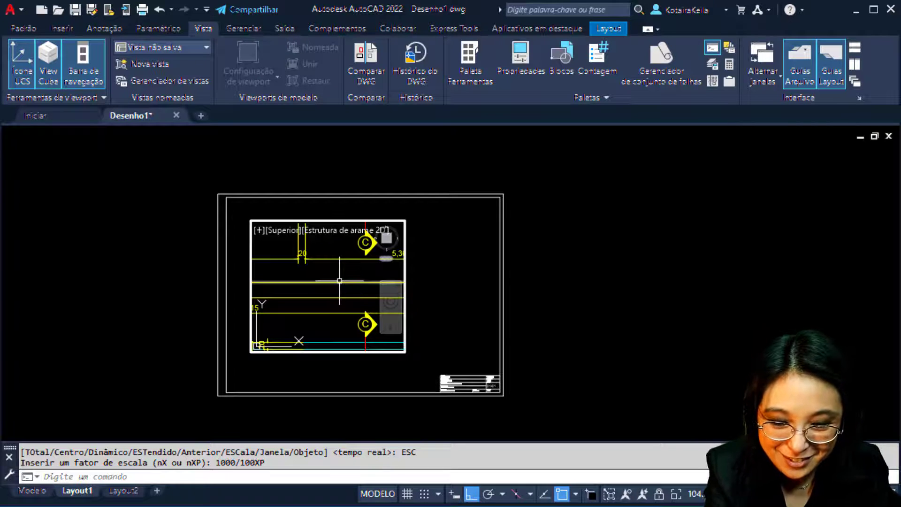
text(Z)
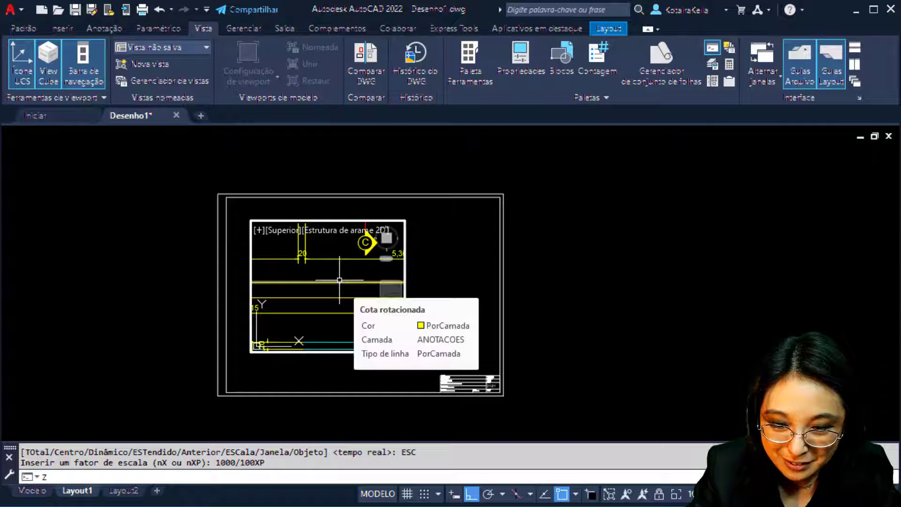
key(Return)
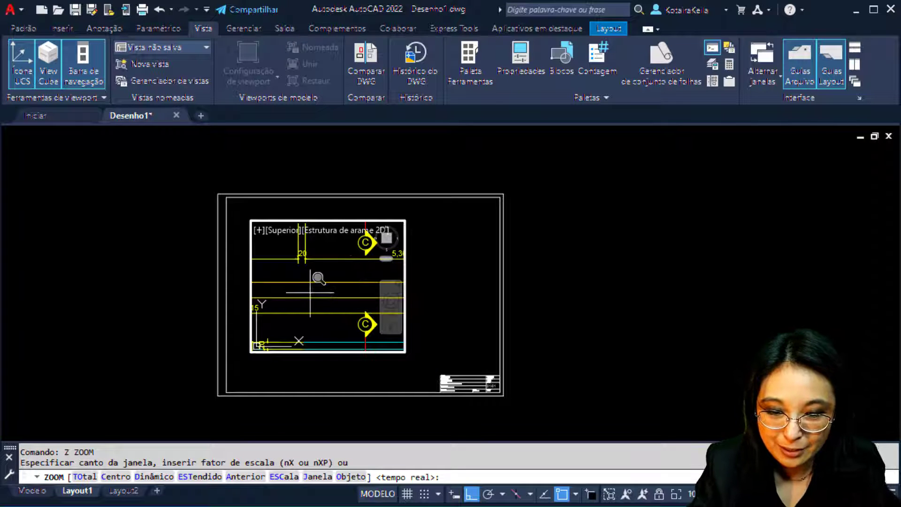
click(254, 477)
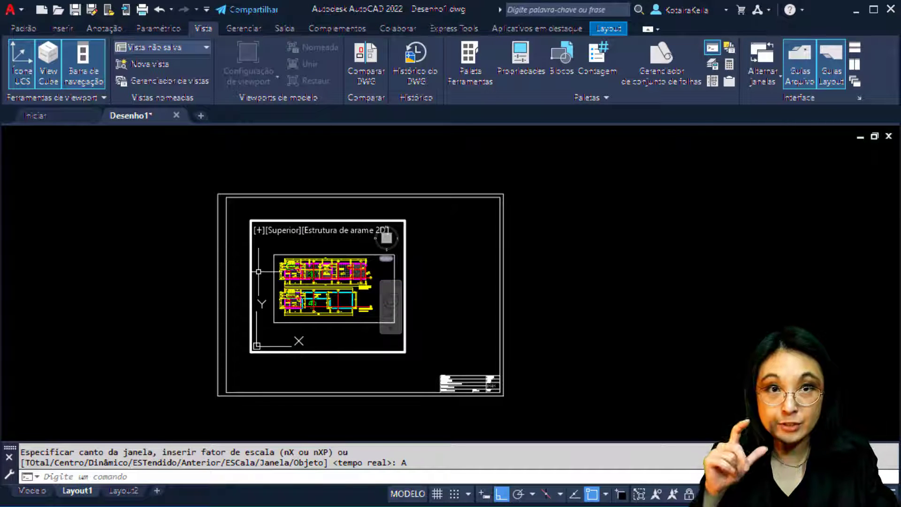
Step: Return to paper space and stretch the viewport's right and left edges inward, close to the floor plans
double_click(164, 269)
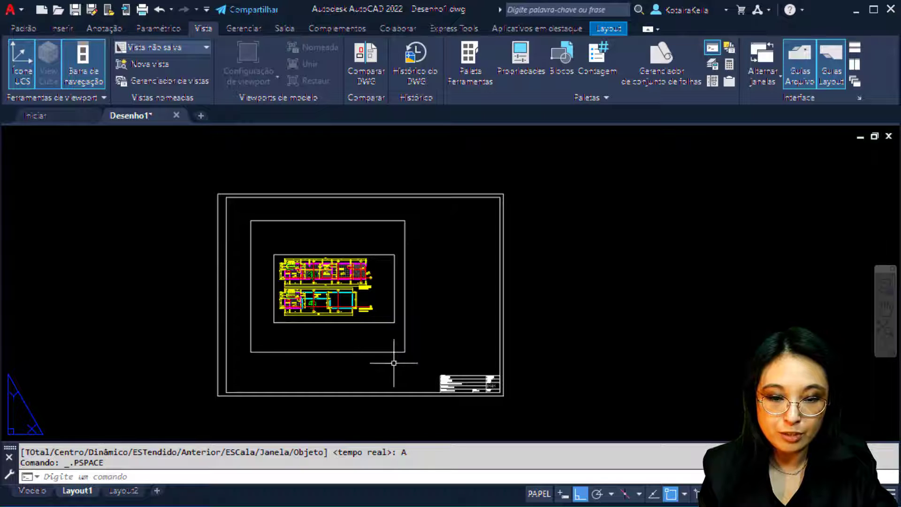
click(417, 358)
click(399, 346)
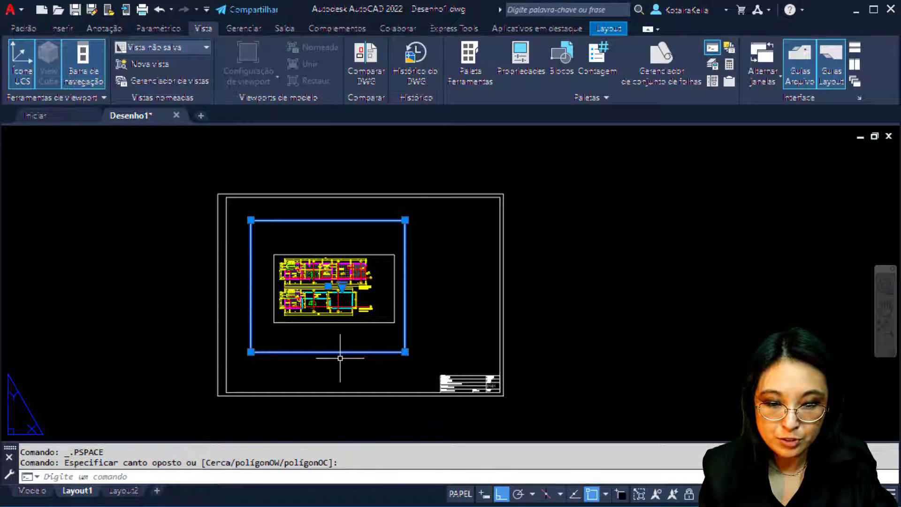
click(405, 351)
click(378, 351)
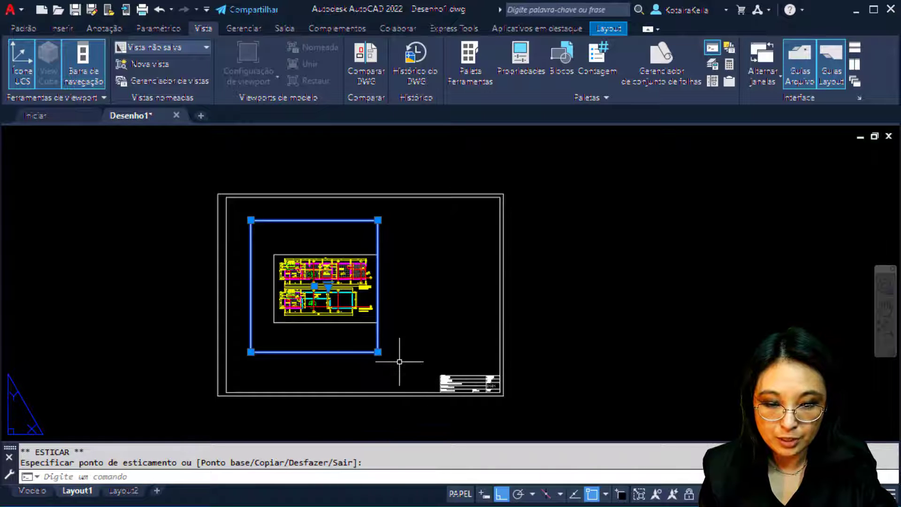
click(251, 351)
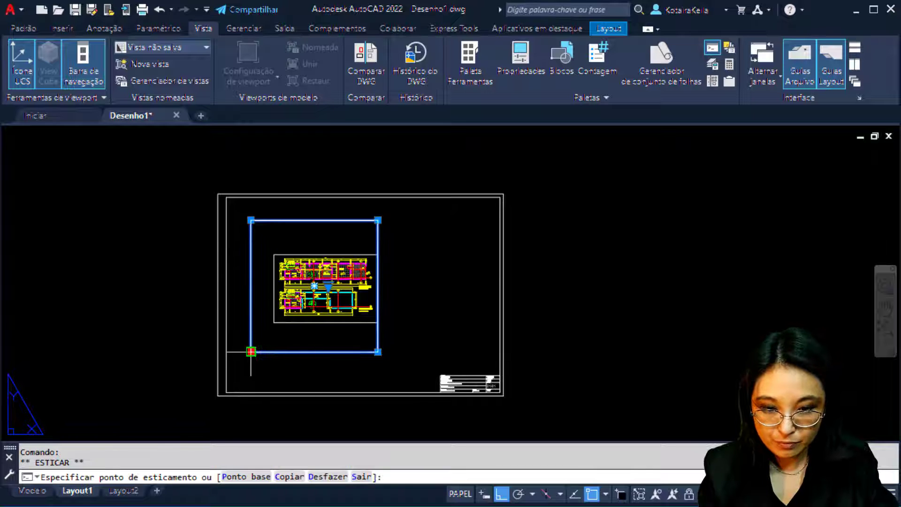
click(275, 372)
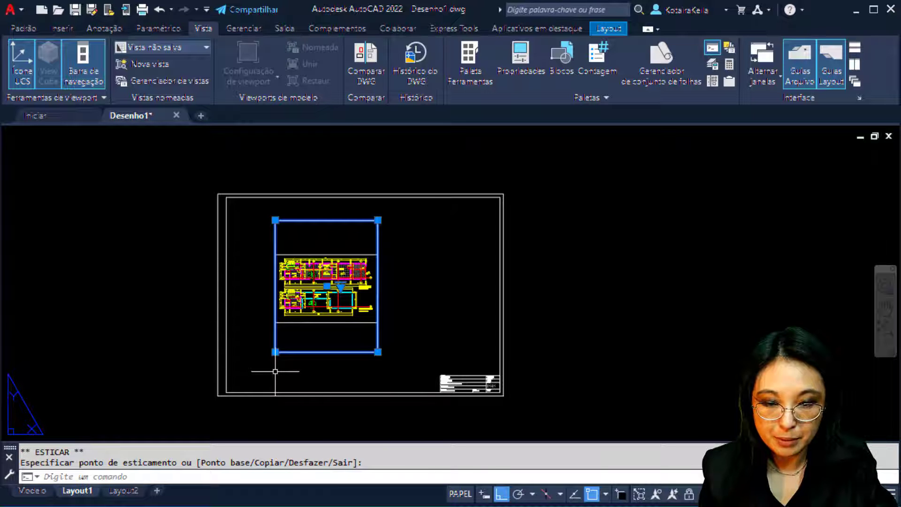
Step: Stretch the viewport's bottom and top edges inward to fit closely around both floor plans, and deselect it
click(377, 351)
scroll(373, 350, up, 8)
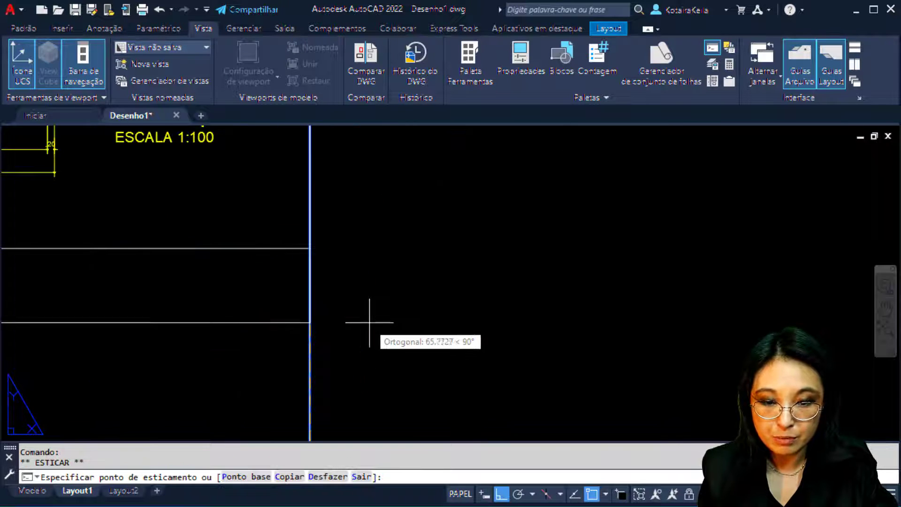
scroll(362, 237, down, 10)
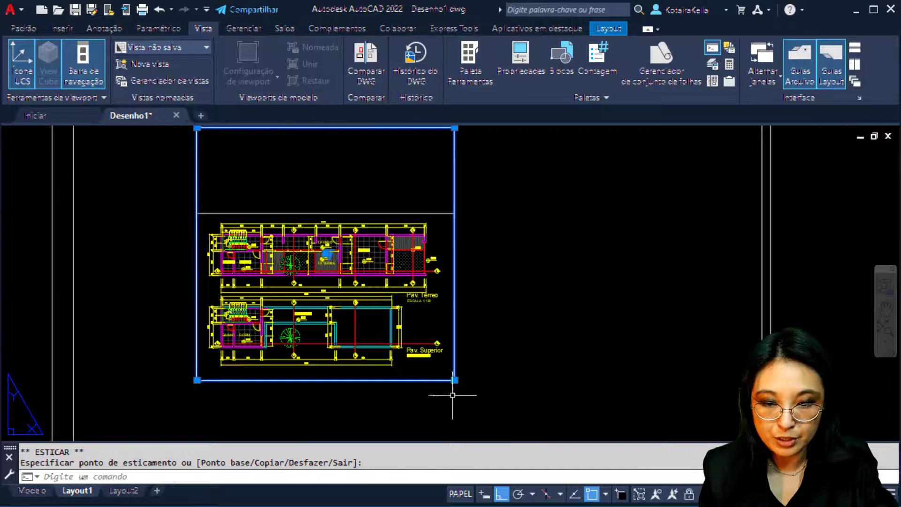
middle_drag(400, 289, 396, 340)
click(450, 175)
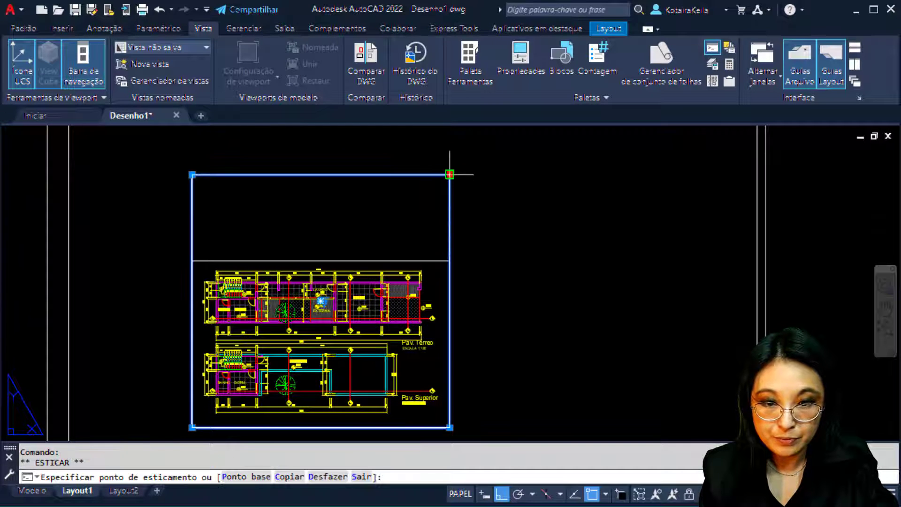
click(476, 261)
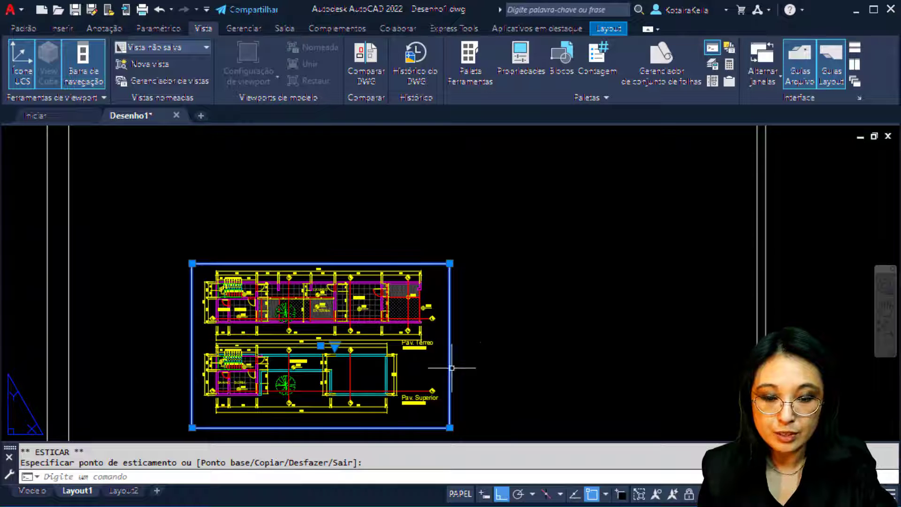
key(Escape)
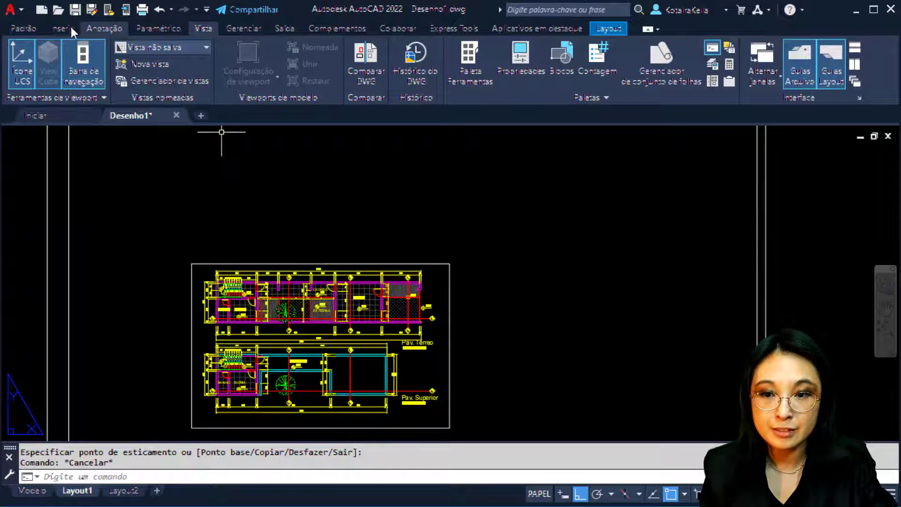
Step: Open the layer properties manager with the CA command and create a new layer named VPORTS
click(33, 28)
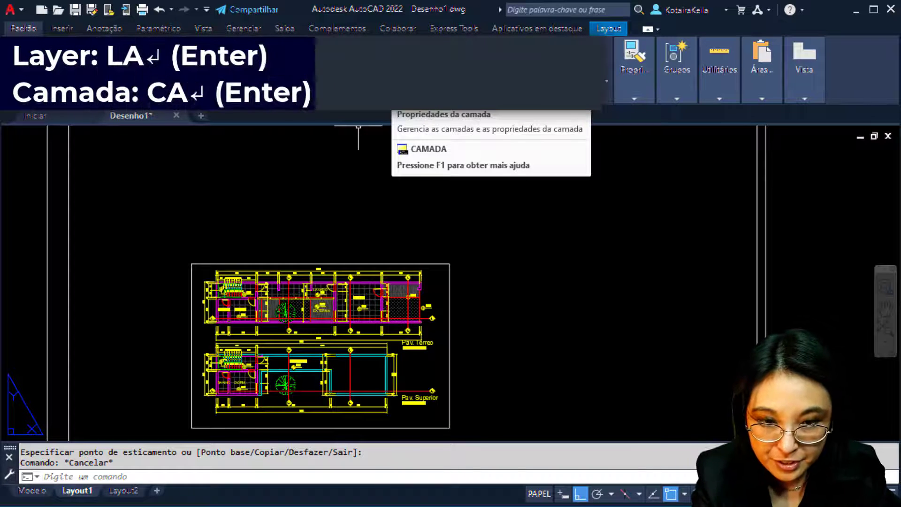
text(CA)
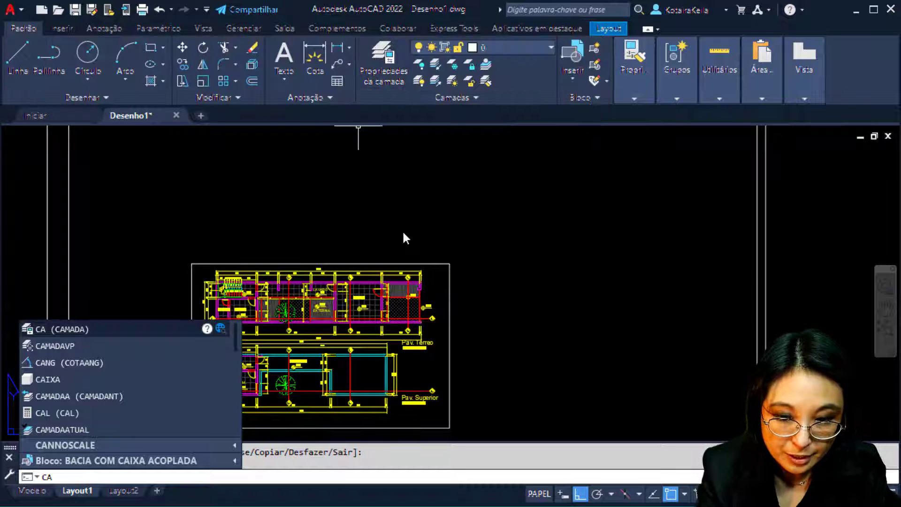
key(Escape)
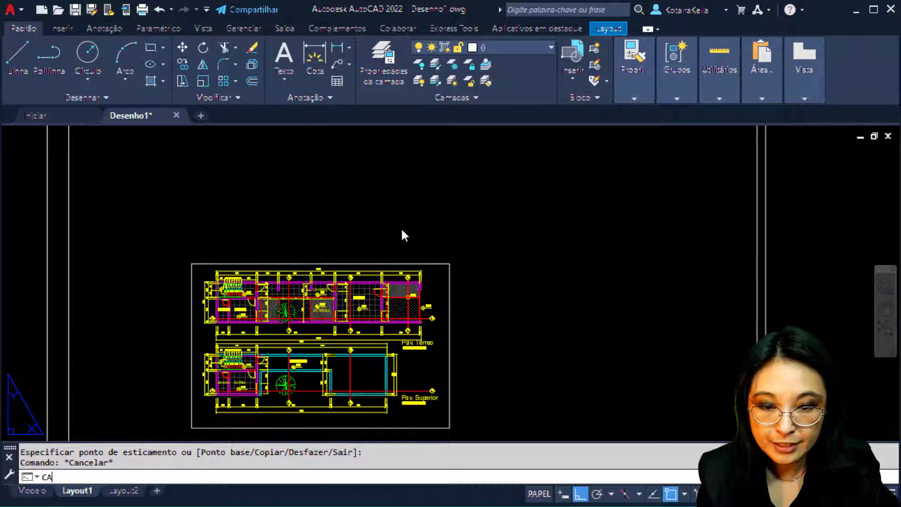
key(Return)
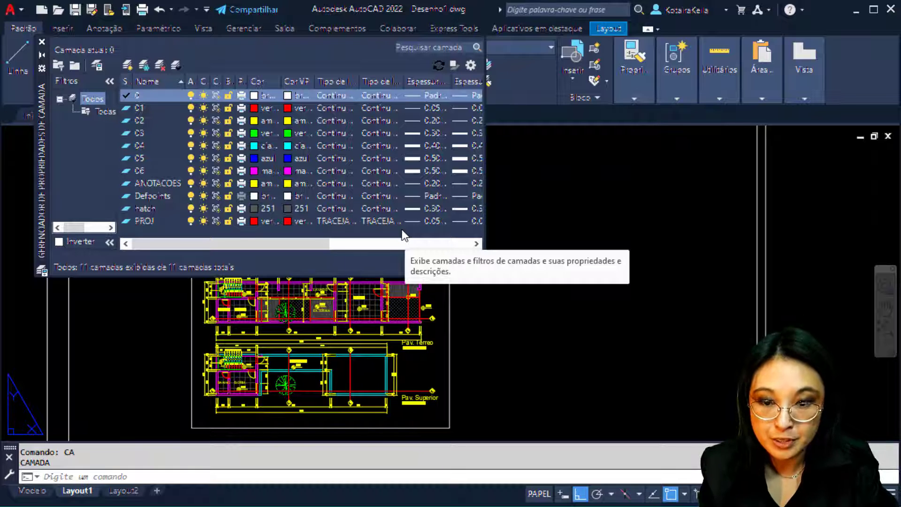
click(132, 69)
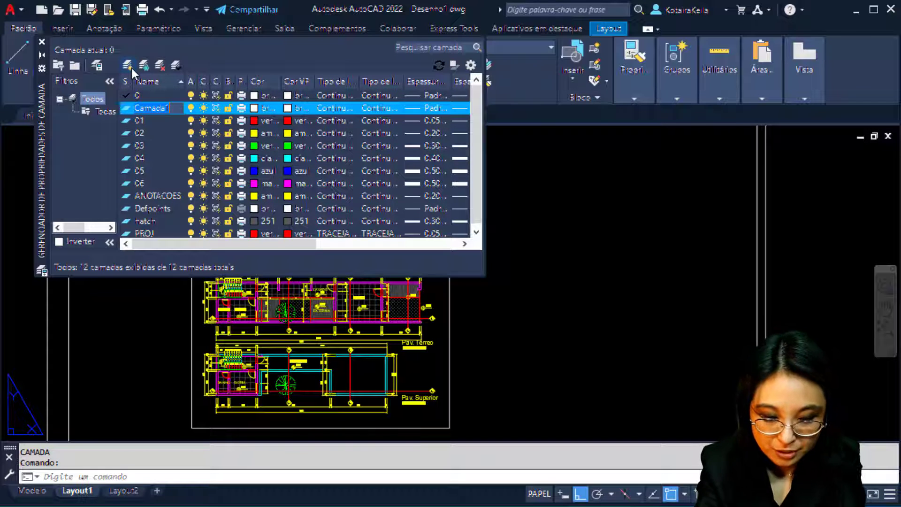
text(vPC)
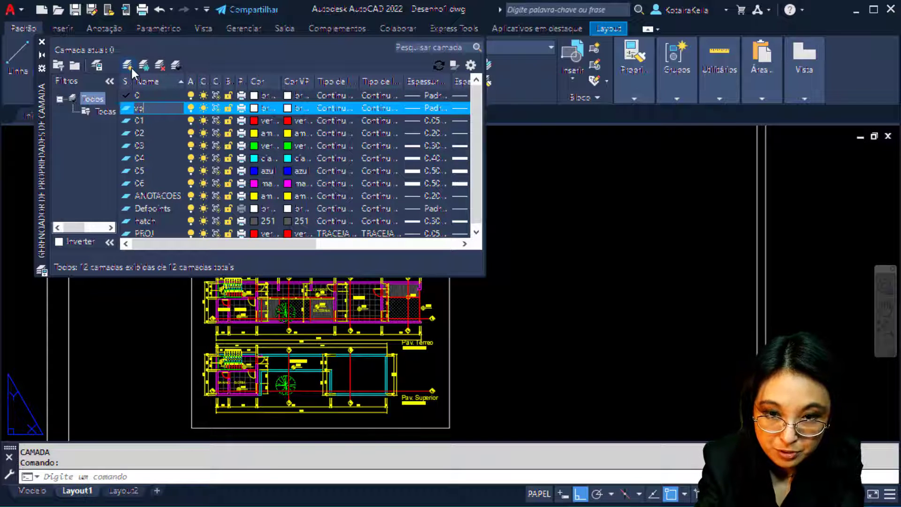
text(RTS)
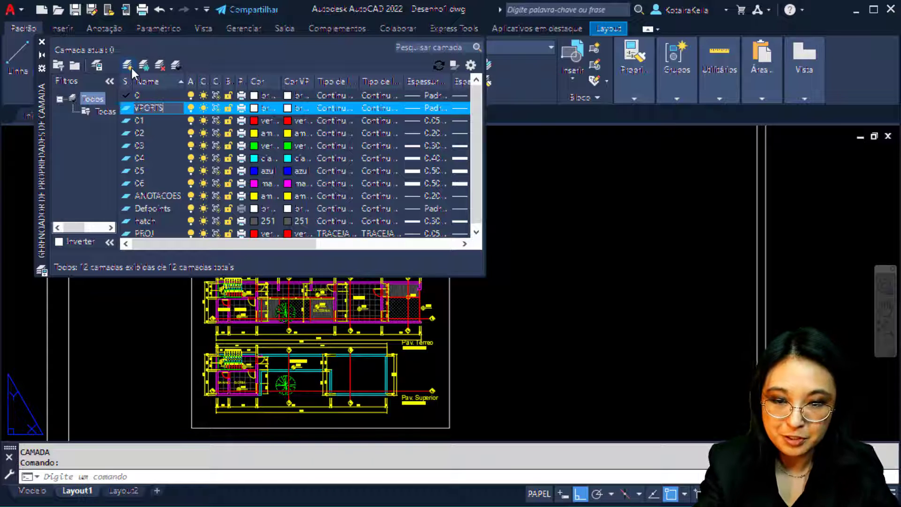
key(Return)
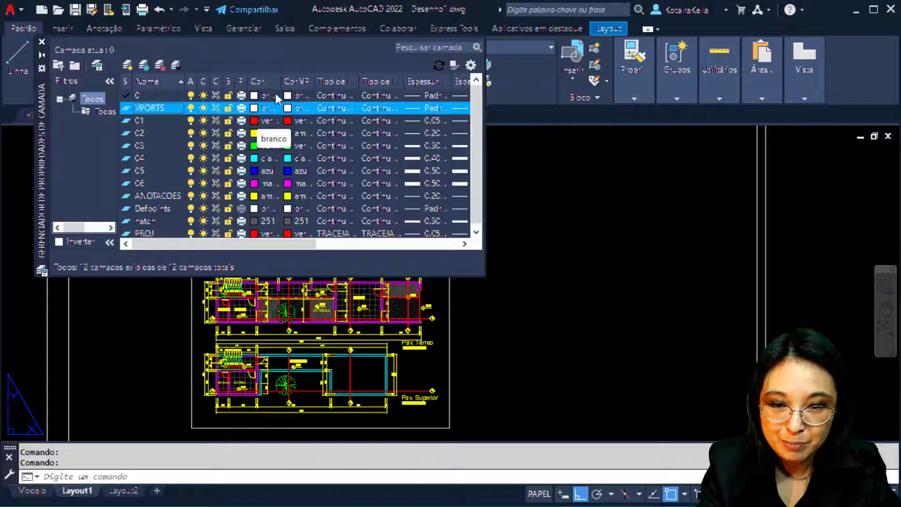
Step: Widen the viewport color column in the layer list and set the VPORTS layer's color to index 11
drag(309, 80, 378, 80)
click(275, 108)
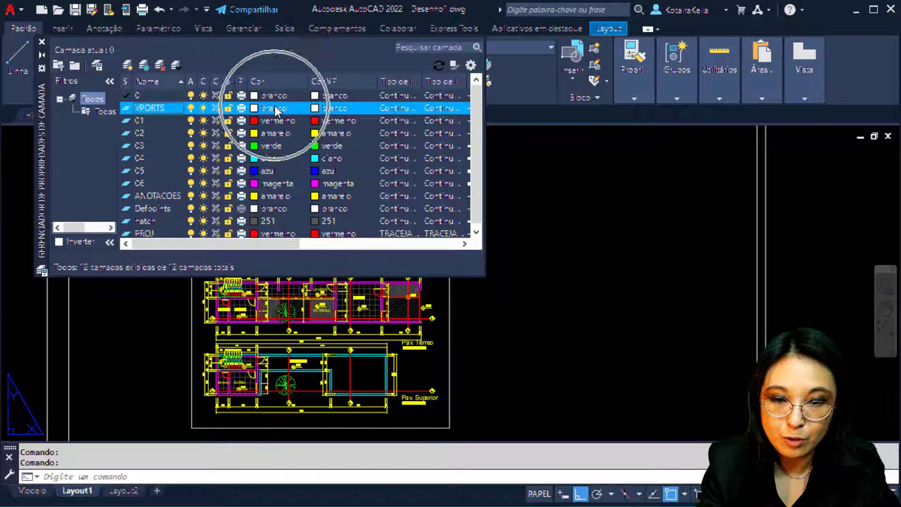
click(332, 102)
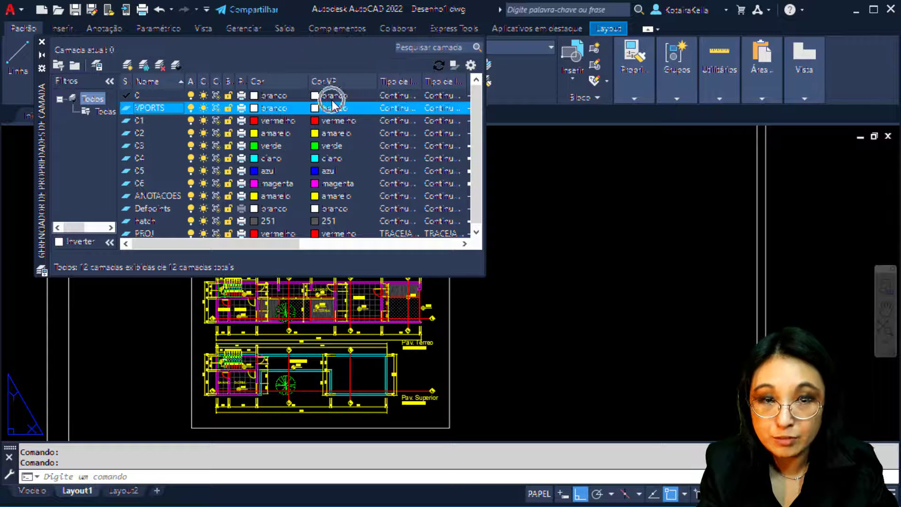
key(ctrl)
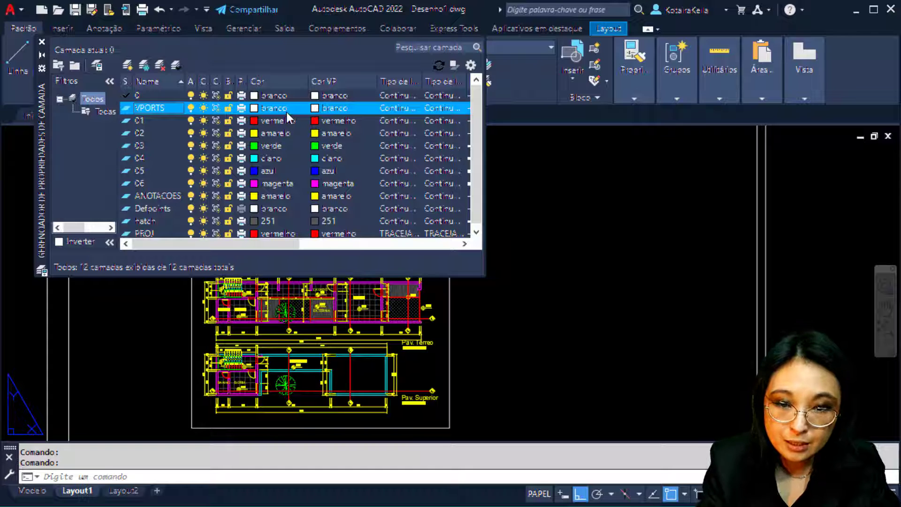
key(ctrl)
click(255, 108)
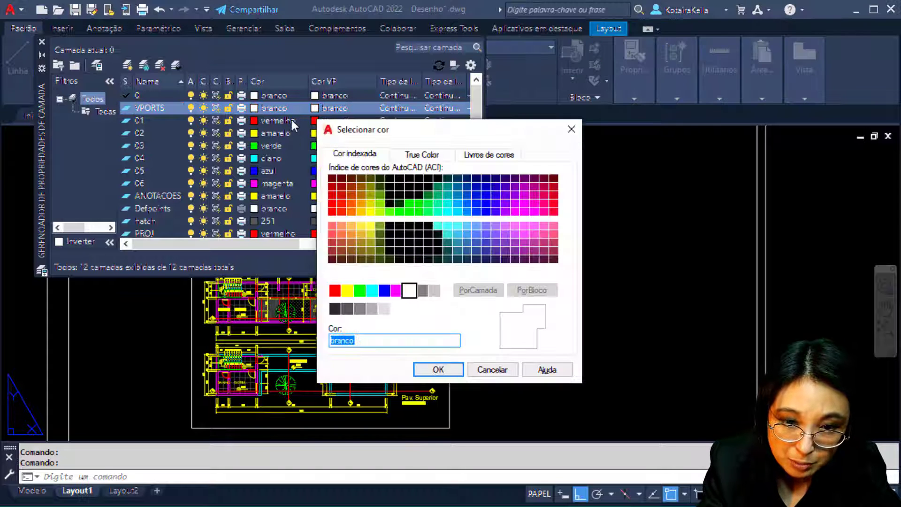
click(331, 226)
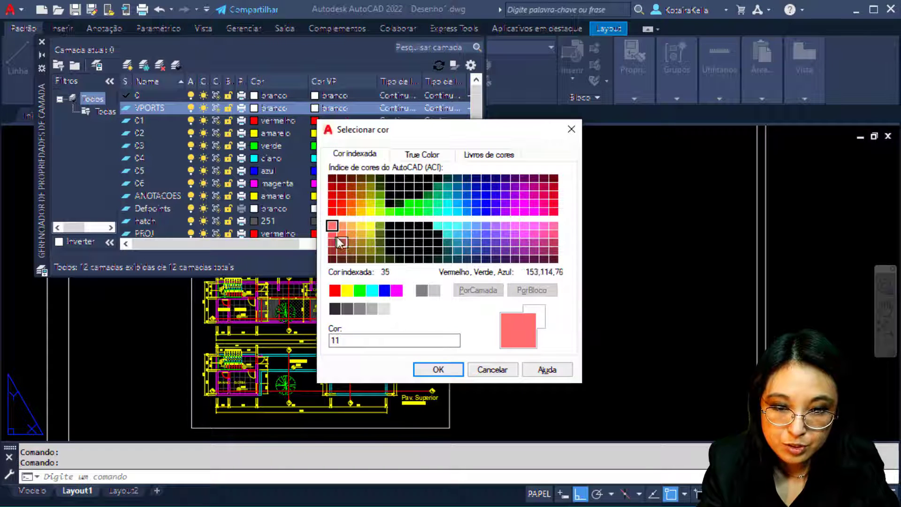
key(ctrl)
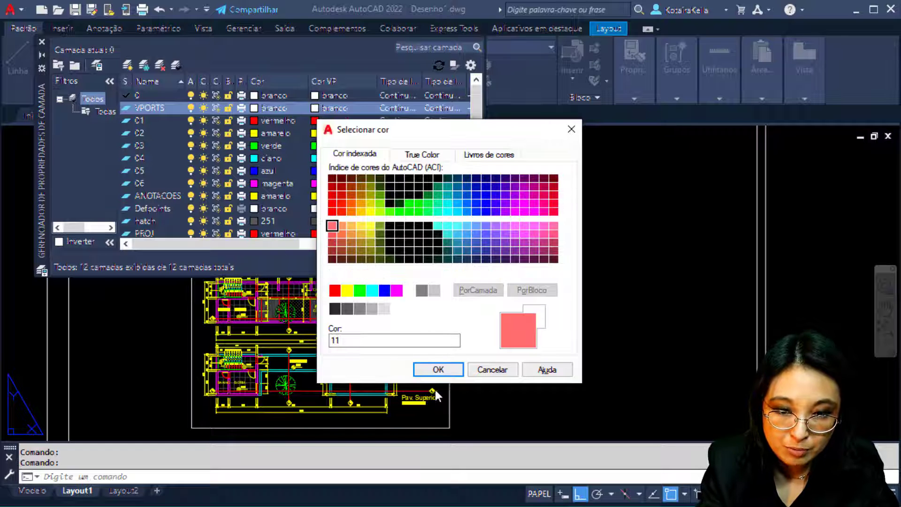
click(438, 369)
key(ctrl)
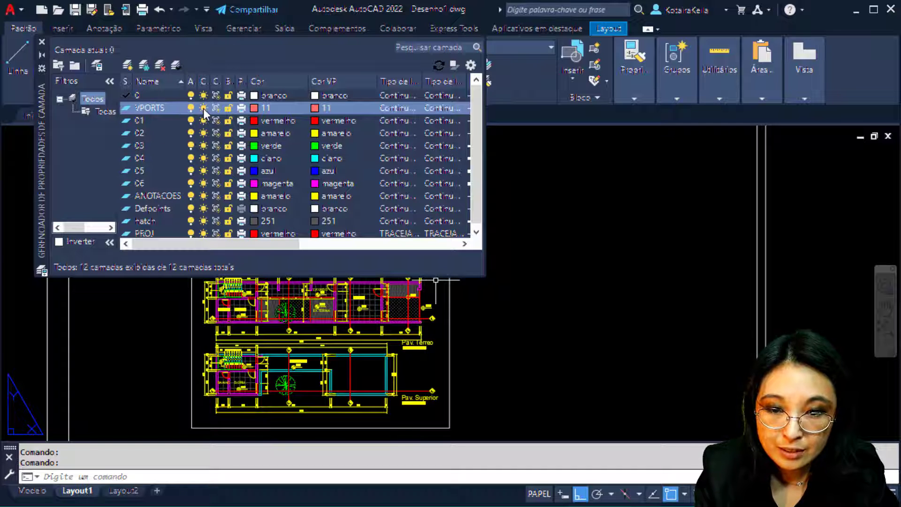
key(ctrl)
key(ctrl)
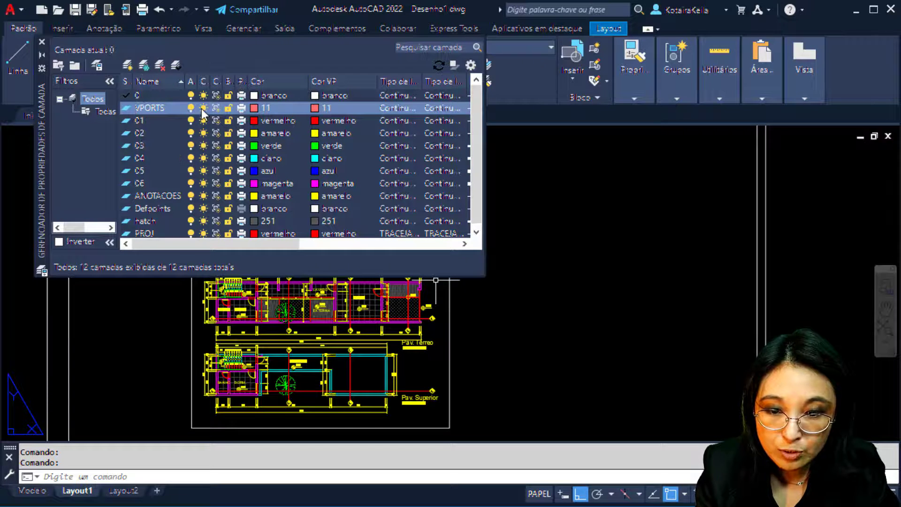
key(ctrl)
key(ctrl)
key(ctrl)
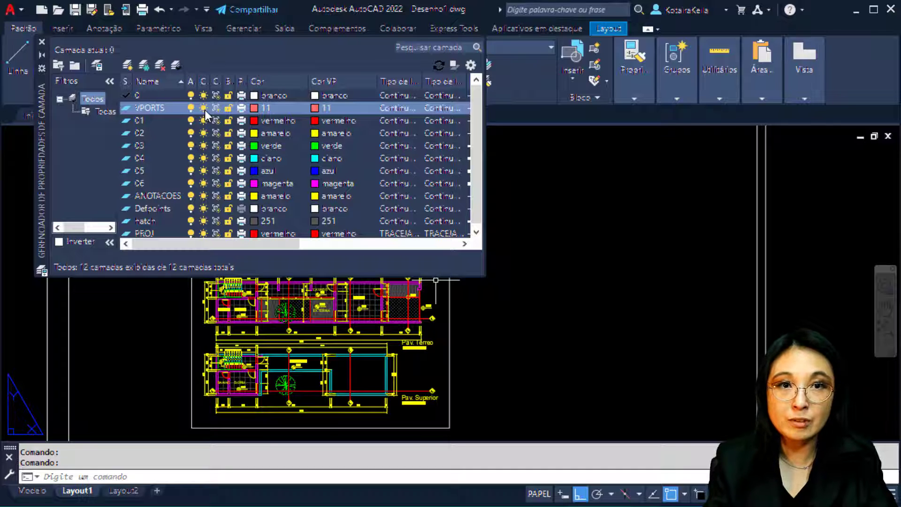
Step: Make VPORTS the current layer and try to freeze it
double_click(126, 109)
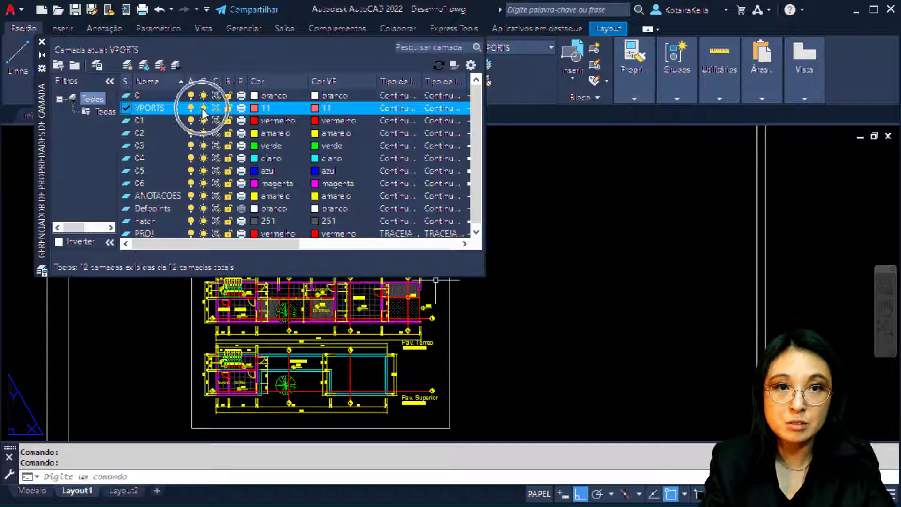
click(203, 113)
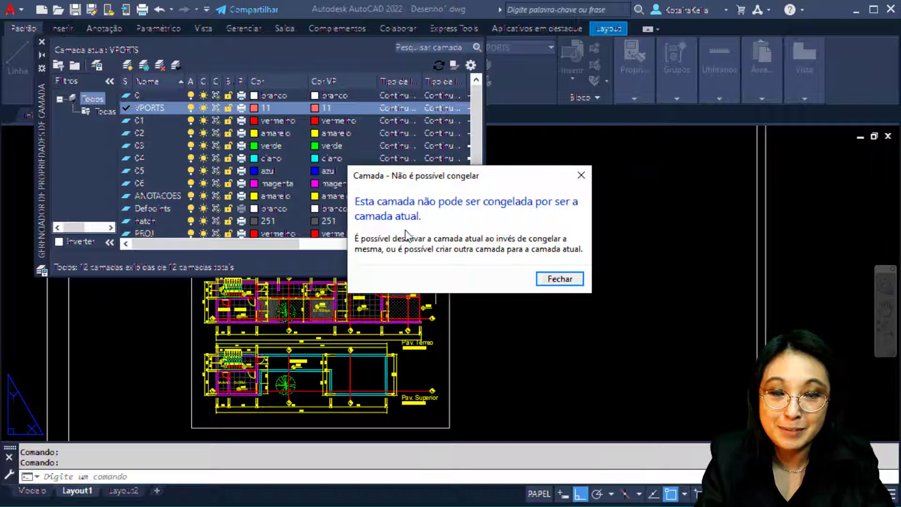
click(559, 281)
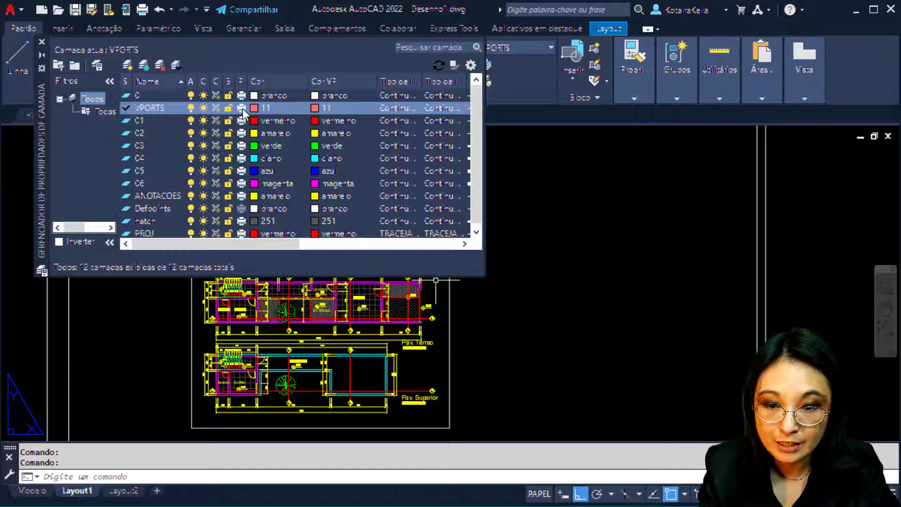
Step: Turn off plotting for the VPORTS layer and try to toggle plotting for the Defpoints layer
click(243, 109)
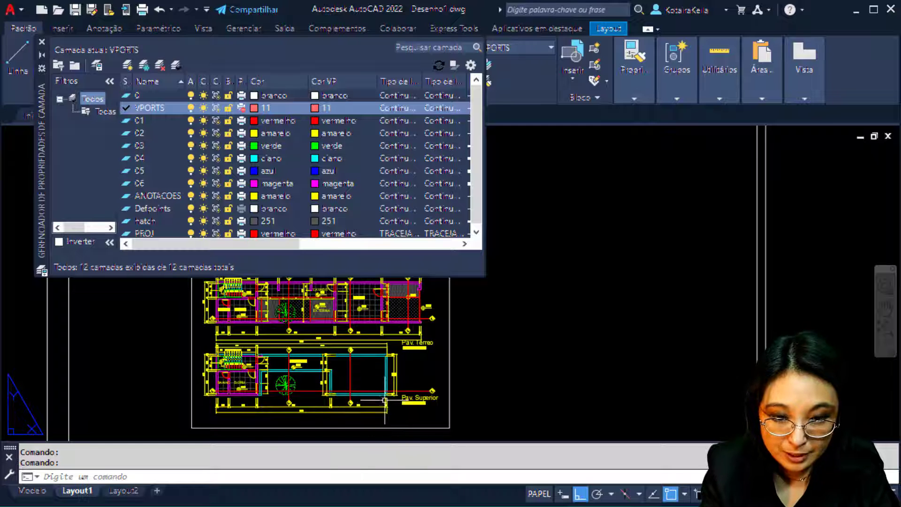
key(ctrl)
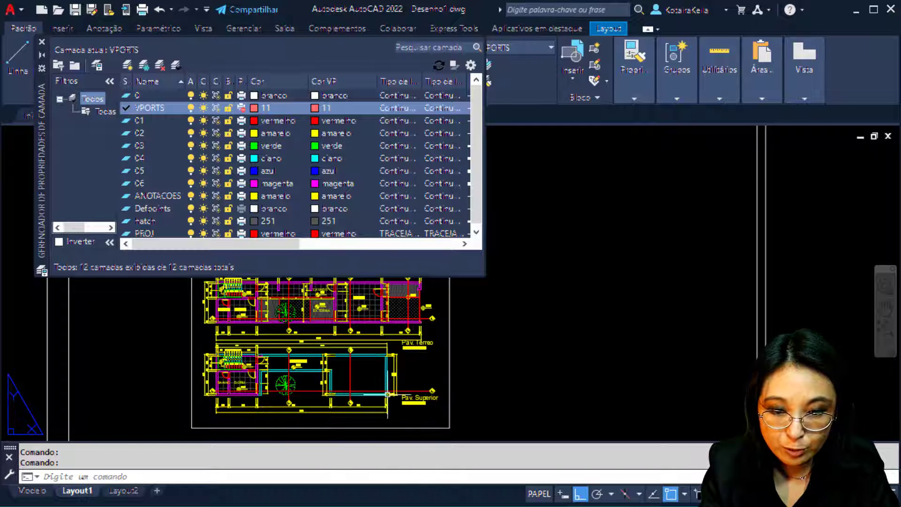
key(ctrl)
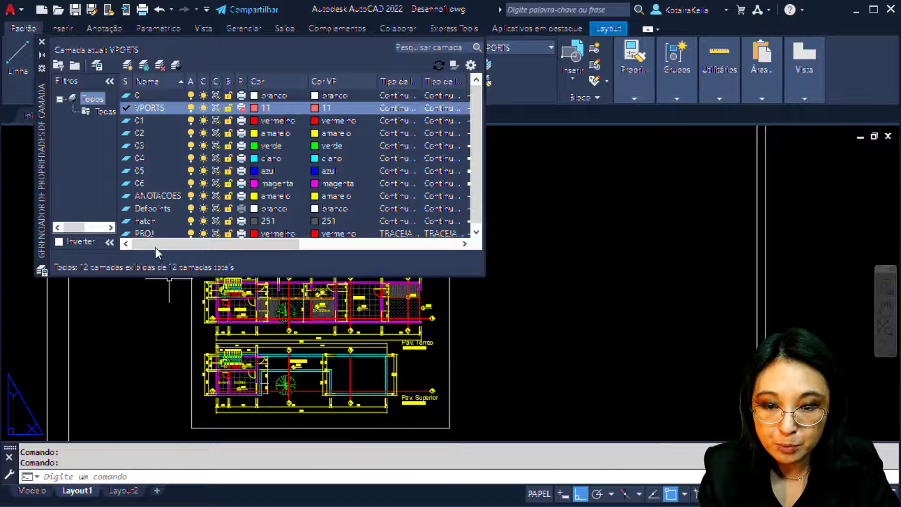
click(158, 209)
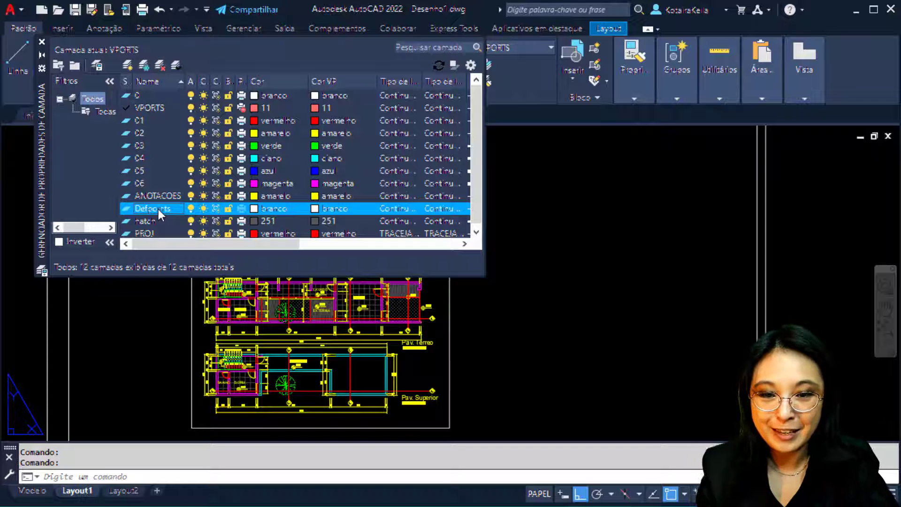
click(244, 210)
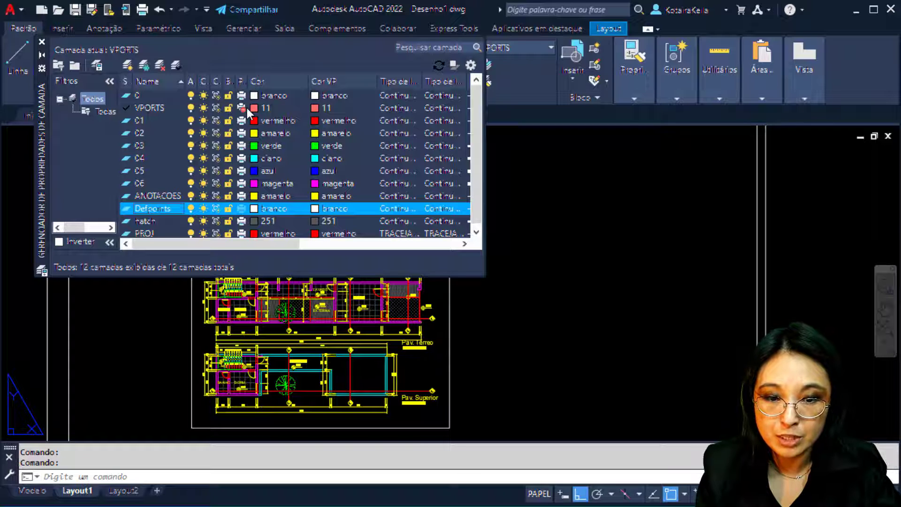
Step: Widen the linetype and viewport linetype columns to check the VPORTS layer's settings, and close the layer properties manager
click(164, 109)
drag(232, 244, 314, 239)
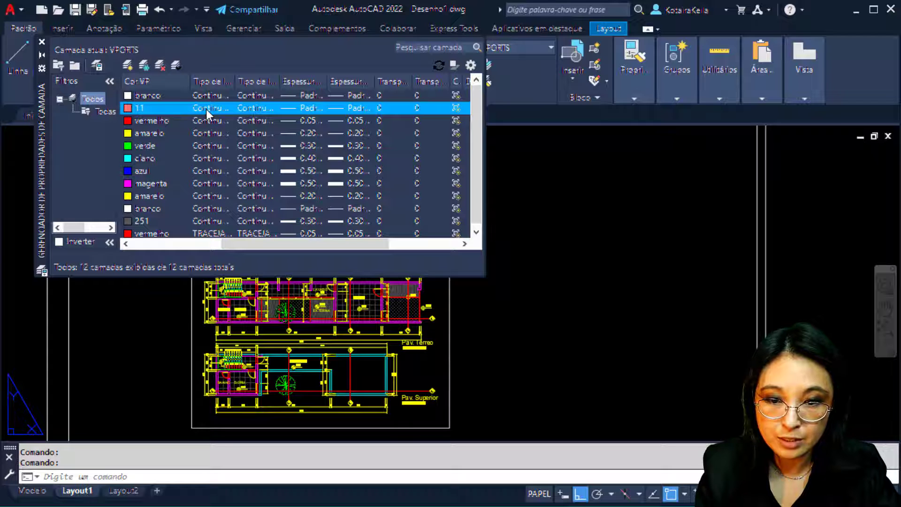
click(206, 109)
double_click(236, 81)
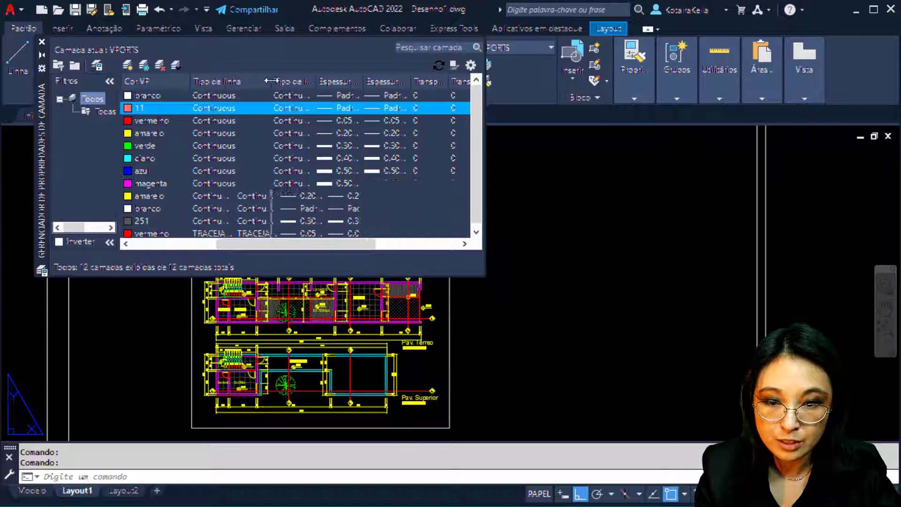
double_click(313, 82)
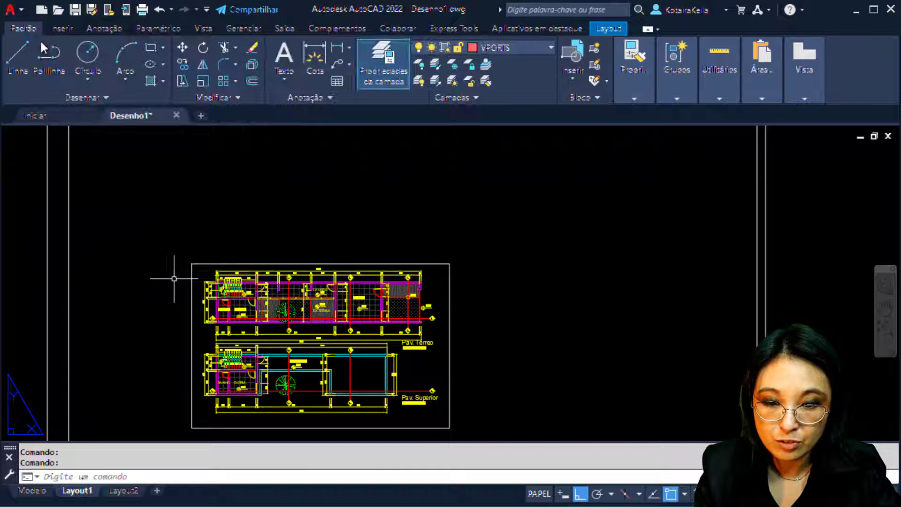
Step: Assign the floor-plan viewport frame to the VPORTS layer and deselect it
click(466, 244)
click(445, 282)
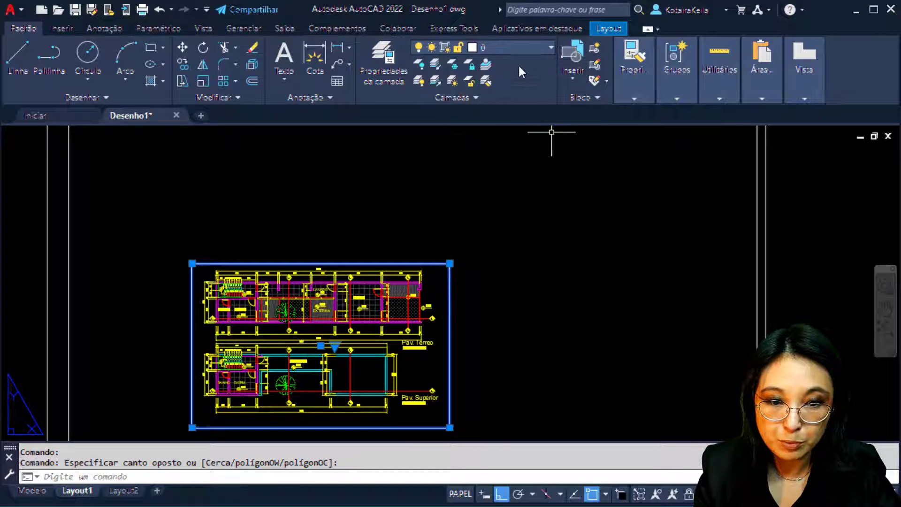
click(526, 47)
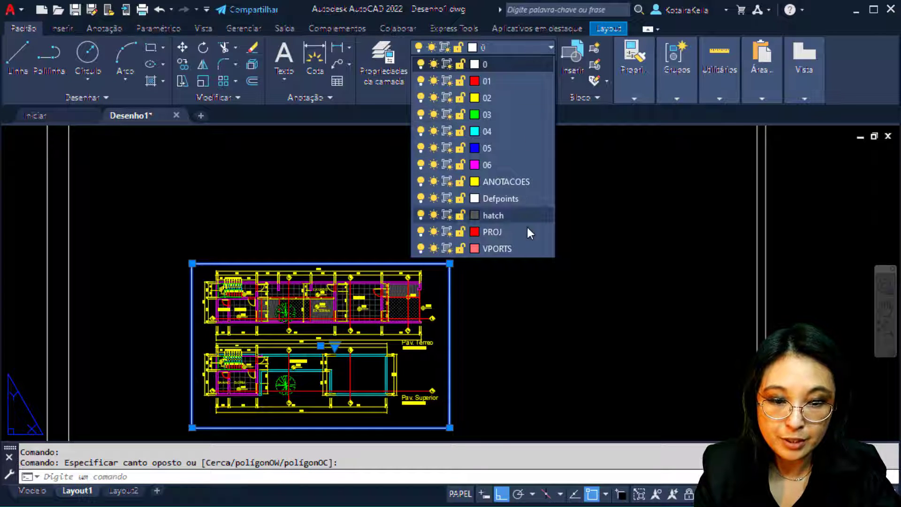
click(517, 248)
key(Escape)
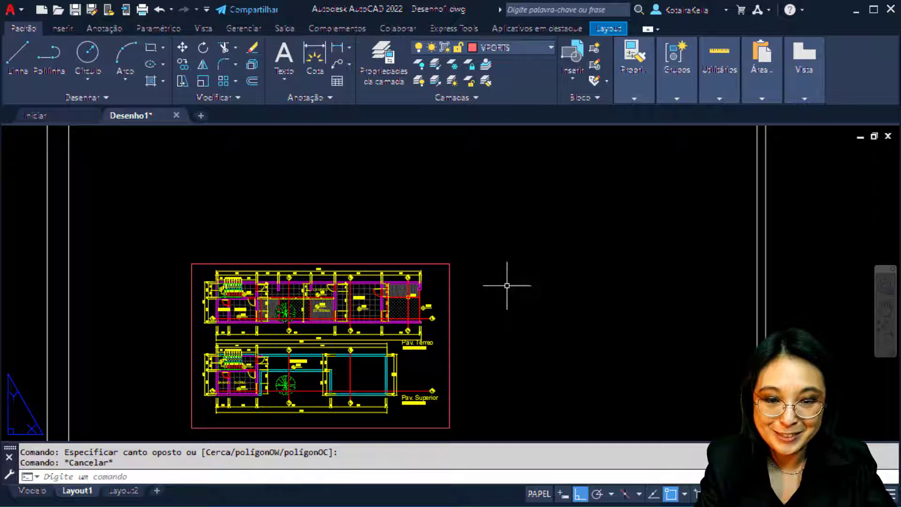
scroll(542, 287, down, 1)
click(489, 242)
click(312, 288)
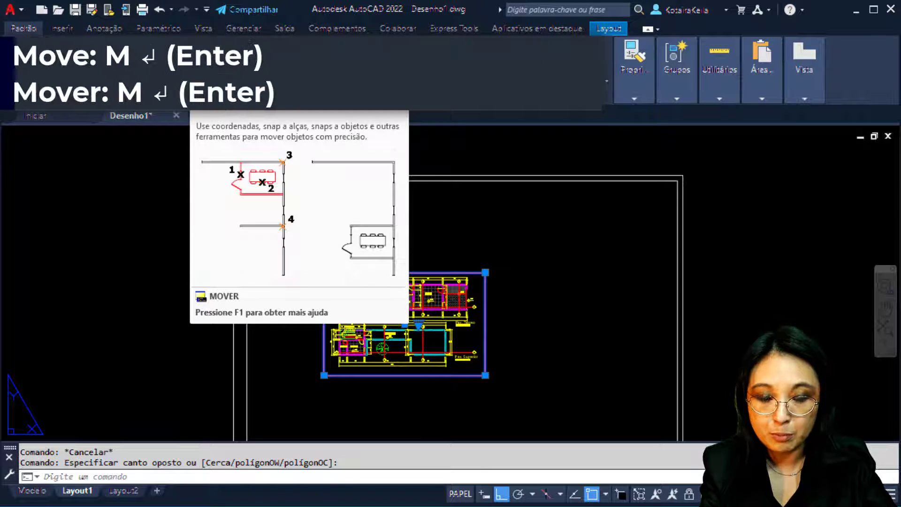
key(Escape)
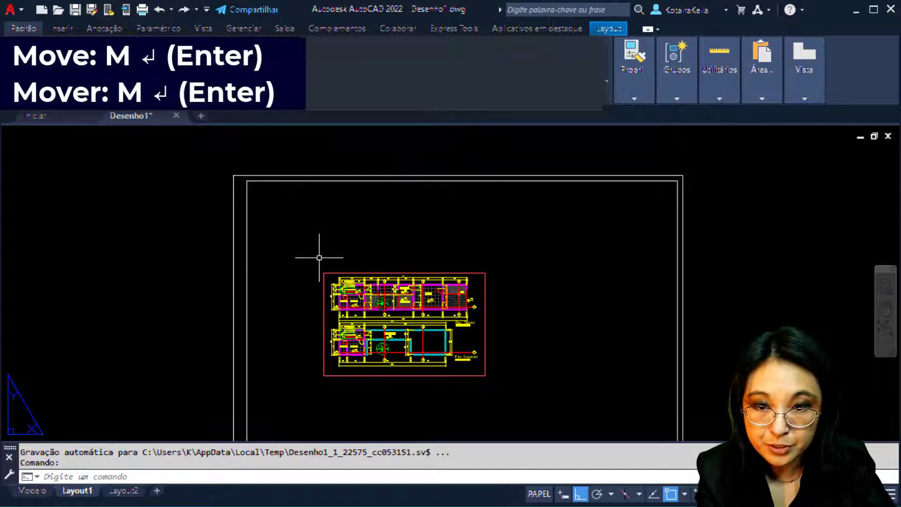
Step: Move the viewport by its upper-left corner onto the inner sheet border's upper-left corner, with ortho off
text(M)
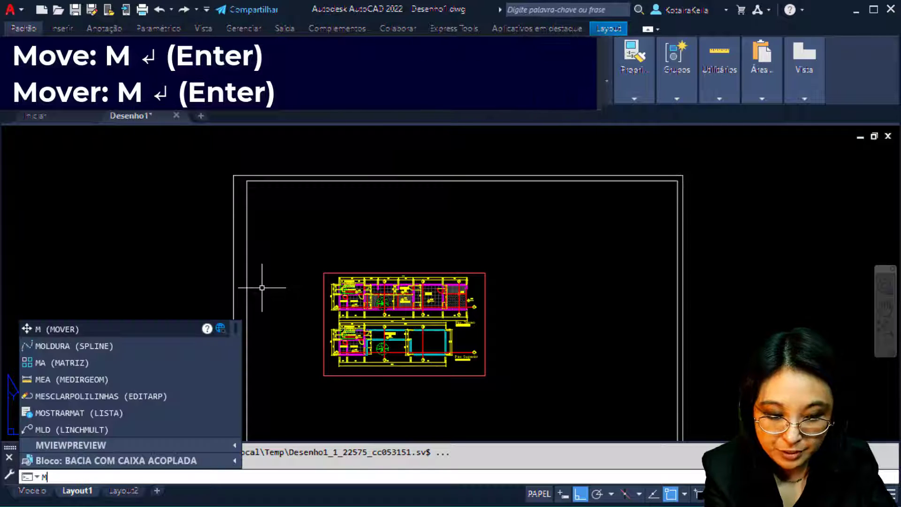
key(Return)
click(324, 277)
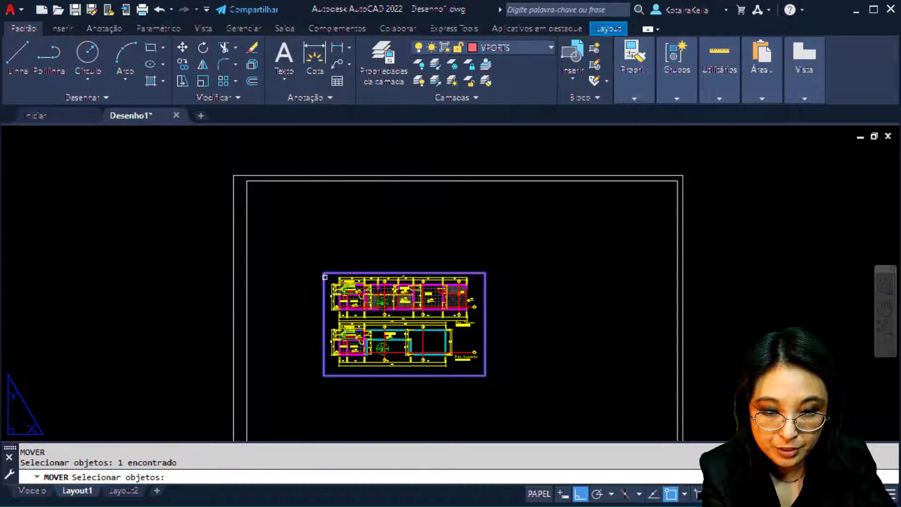
key(Return)
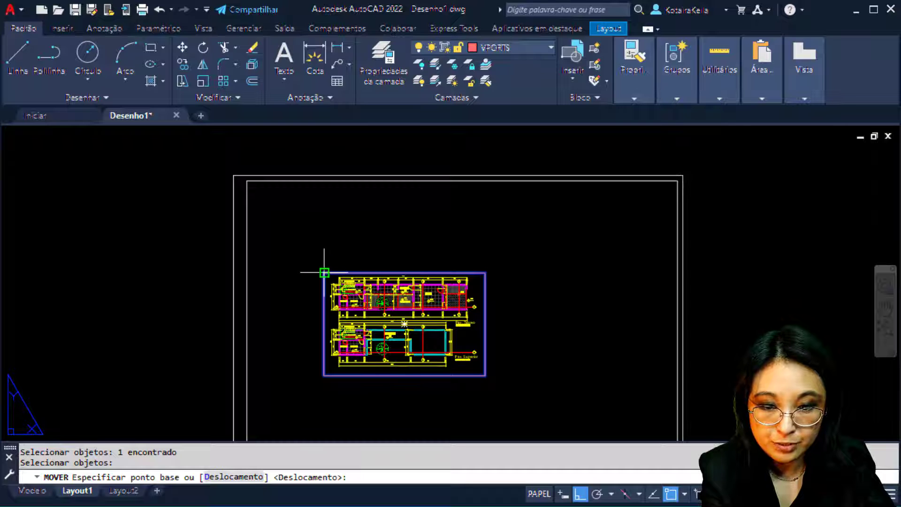
click(324, 272)
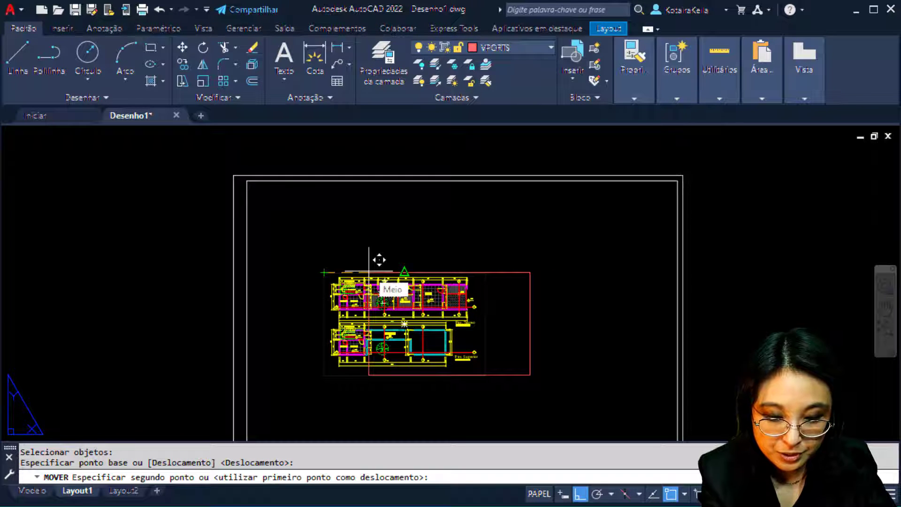
key(F8)
click(247, 181)
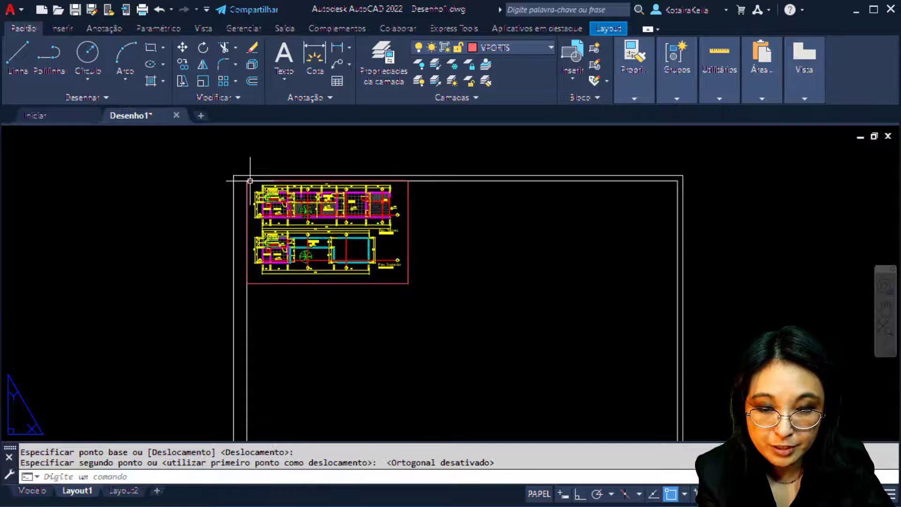
Step: Move the viewport 10 units straight down from the inner sheet border's upper edge, with ortho on
click(445, 315)
click(393, 258)
text(m)
key(Return)
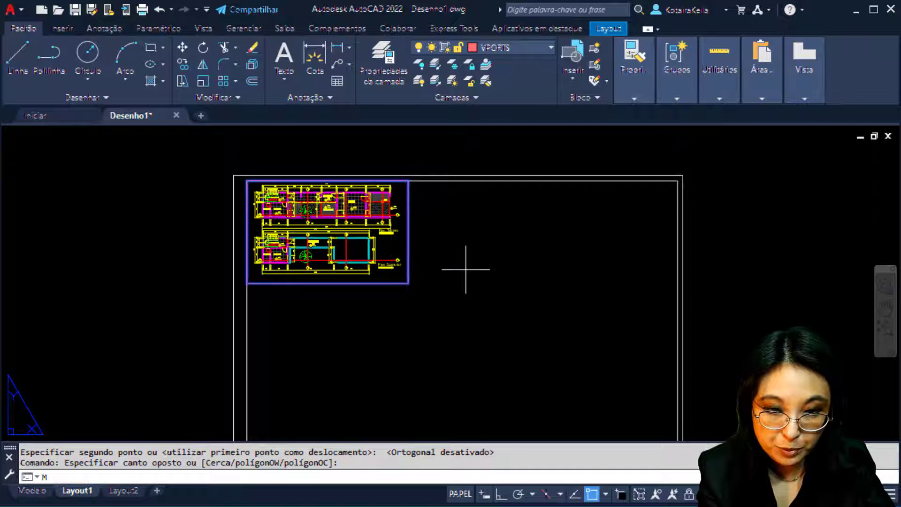
click(463, 221)
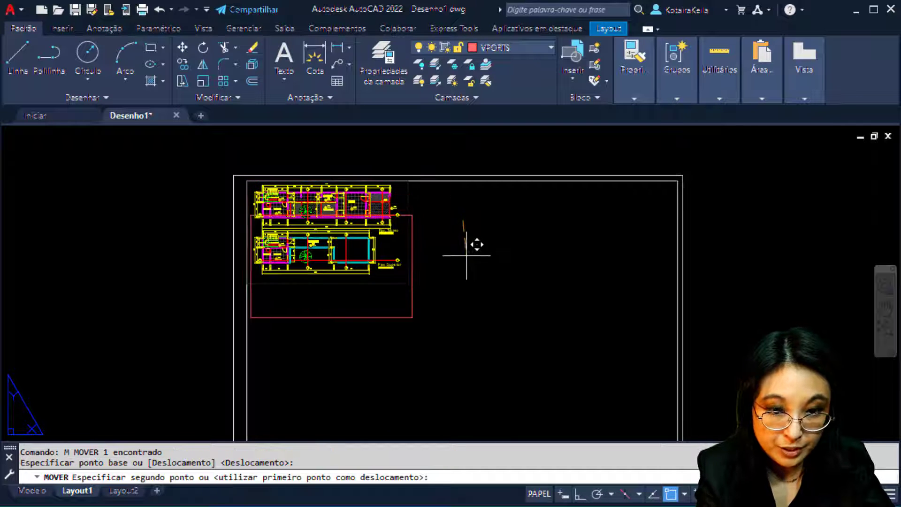
key(F8)
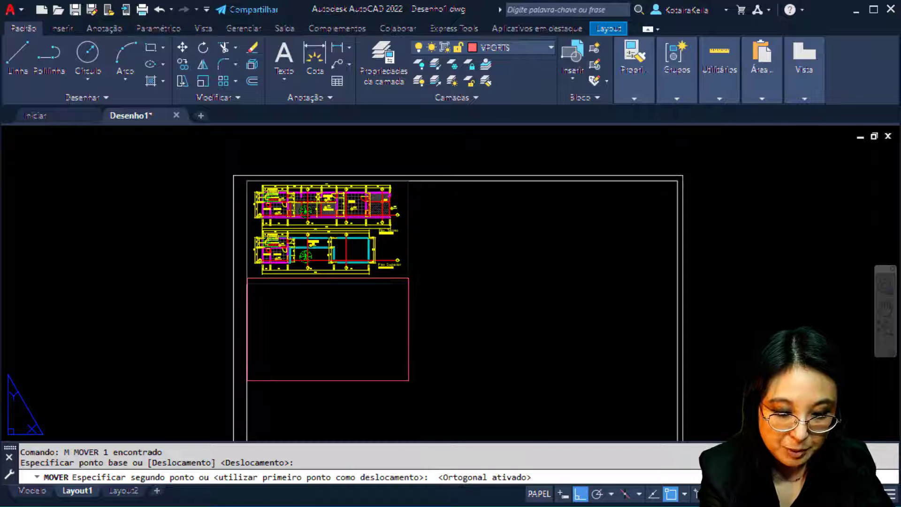
text(10)
key(Return)
Step: Move the viewport 10 units to the right, away from the inner sheet border's left edge
click(482, 318)
click(375, 245)
text(m)
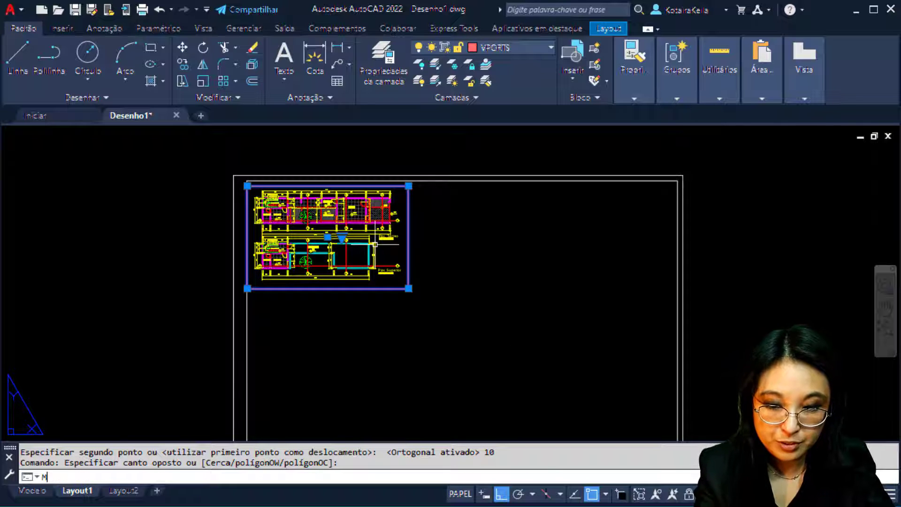
key(Return)
click(372, 292)
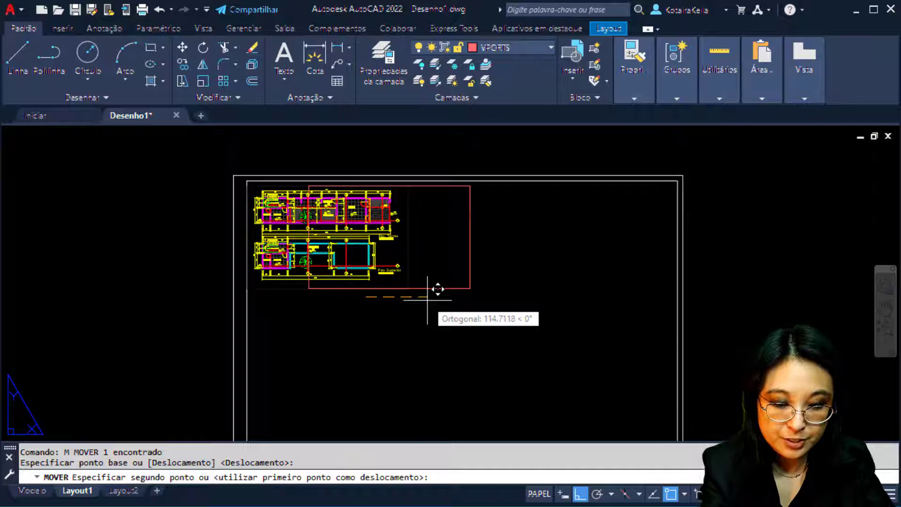
key(Return)
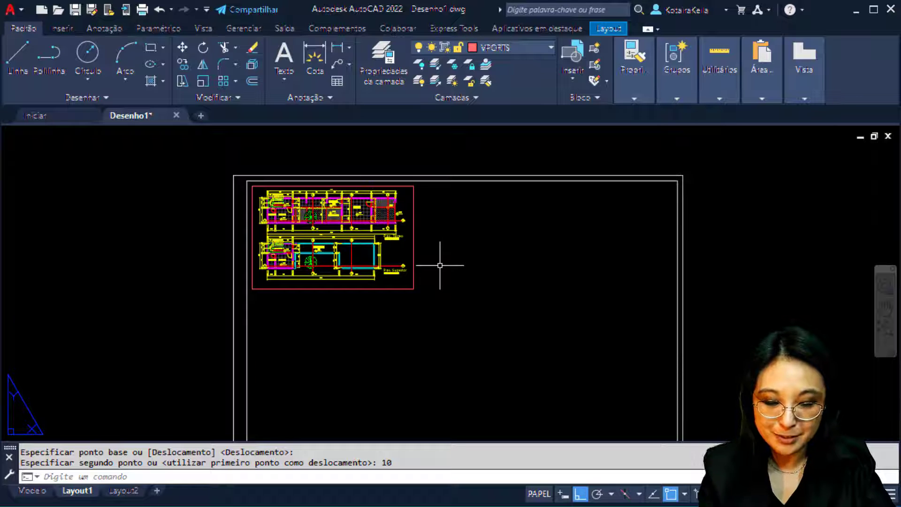
Step: Create a single (Único) viewport with the VPORTS command, drawn as a roughly square frame to the right of the floor-plan viewport
text(vport)
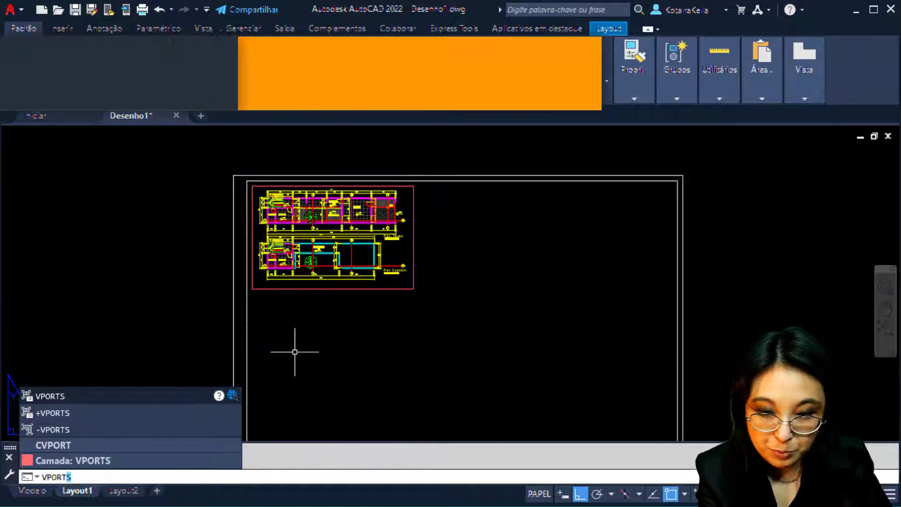
key(Return)
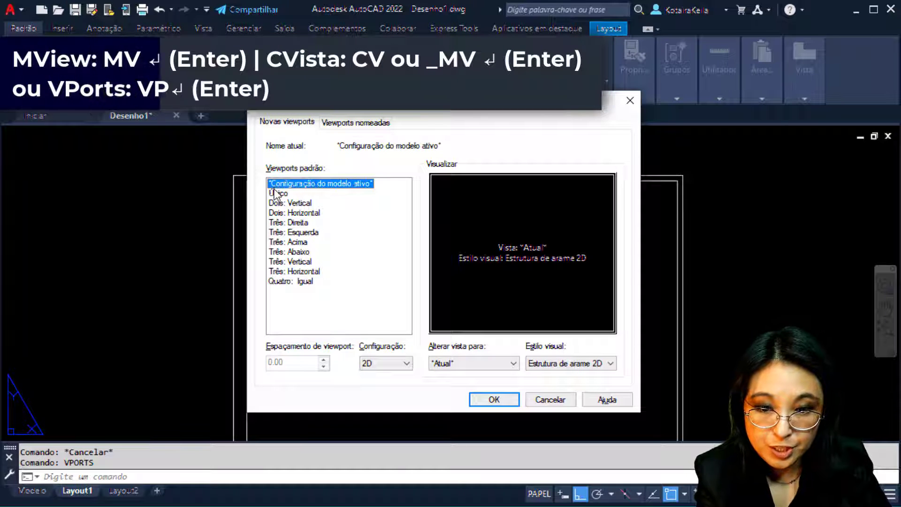
click(276, 193)
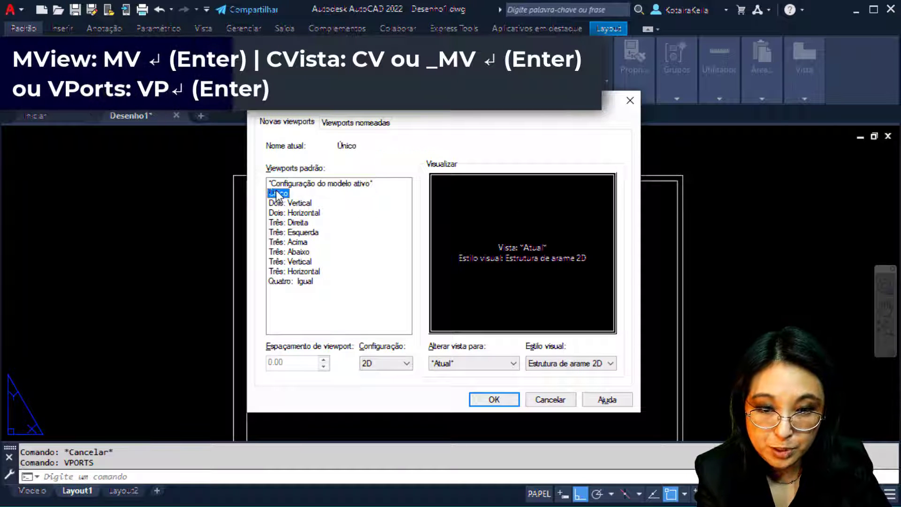
click(491, 400)
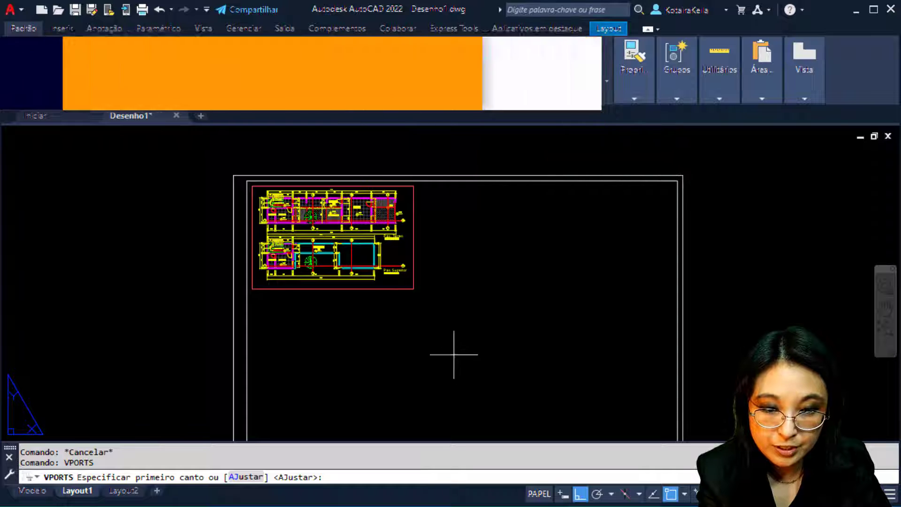
click(424, 382)
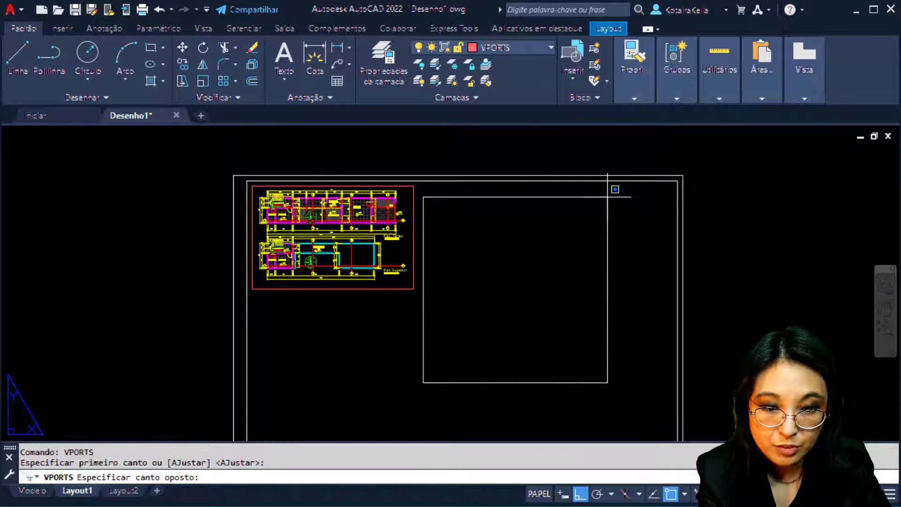
click(609, 195)
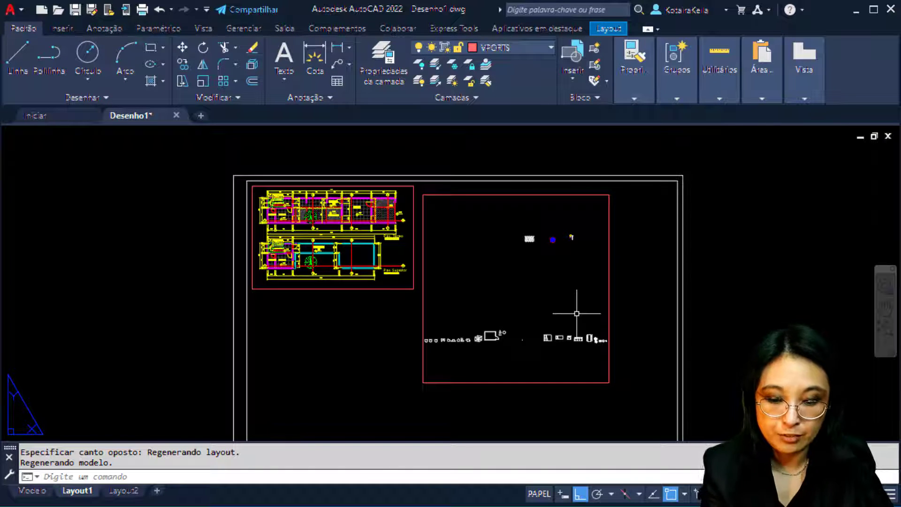
Step: Open the Viewports dialog again with the VPORTS command
text(VPORT)
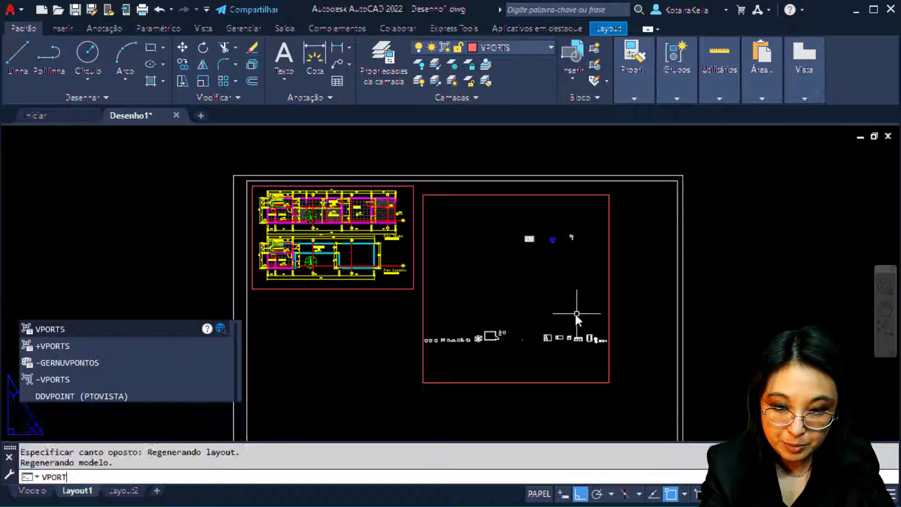
text(S)
key(Return)
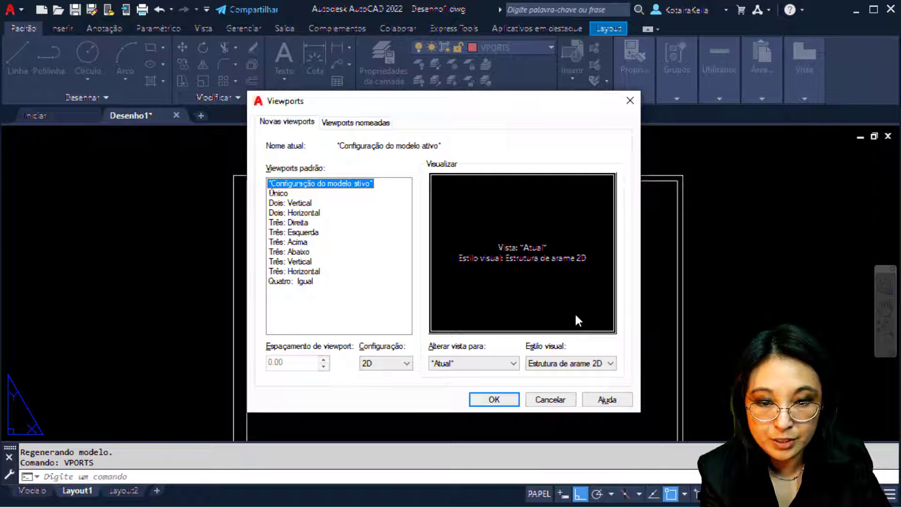
Step: Preview the standard viewport arrangements, from two-viewport and three-viewport layouts to Quatro: Igual
click(280, 203)
click(287, 241)
click(289, 281)
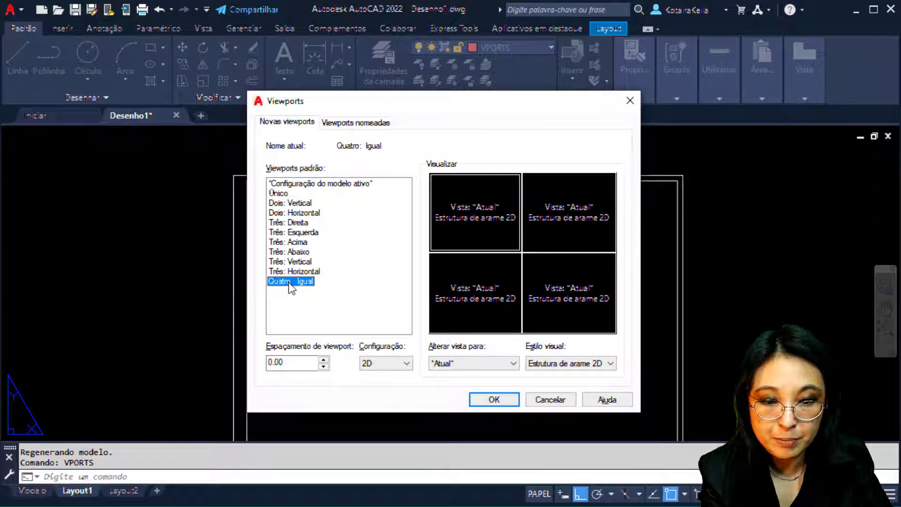
click(290, 231)
click(290, 212)
click(291, 204)
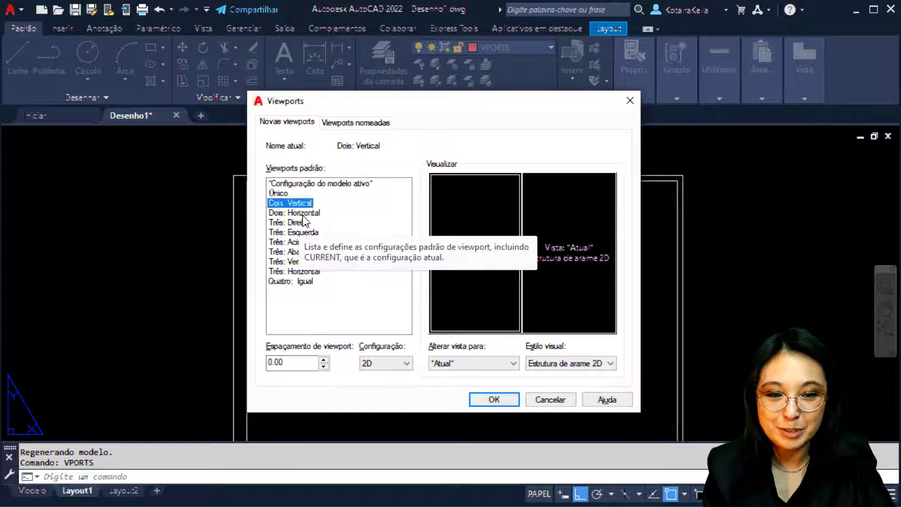
click(303, 215)
click(303, 241)
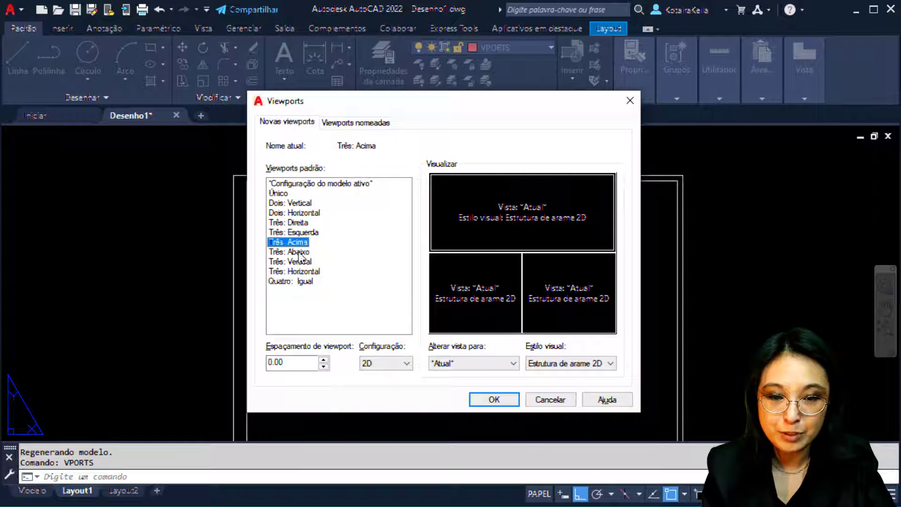
click(300, 252)
click(300, 261)
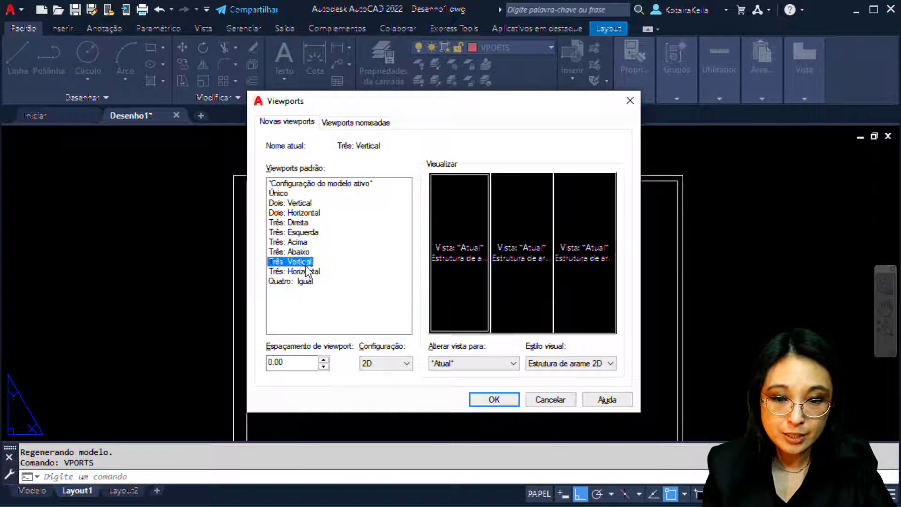
click(304, 271)
click(306, 281)
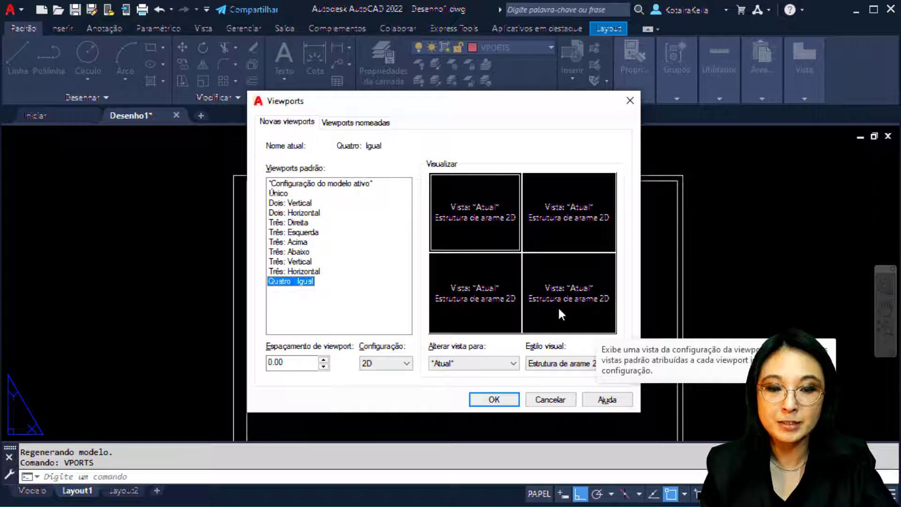
Step: Create a single (Único) viewport in the empty area of the sheet below the floor-plan viewport
click(278, 192)
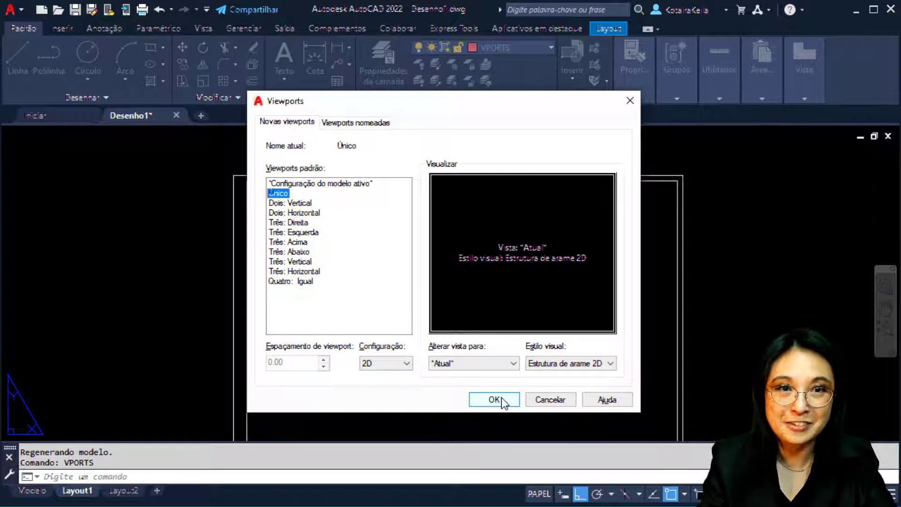
drag(526, 107, 590, 366)
drag(472, 363, 436, 78)
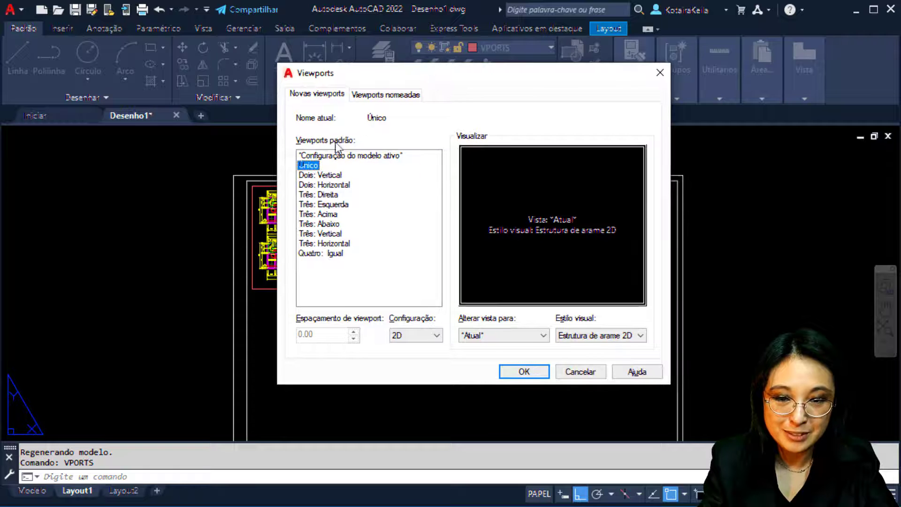
click(536, 373)
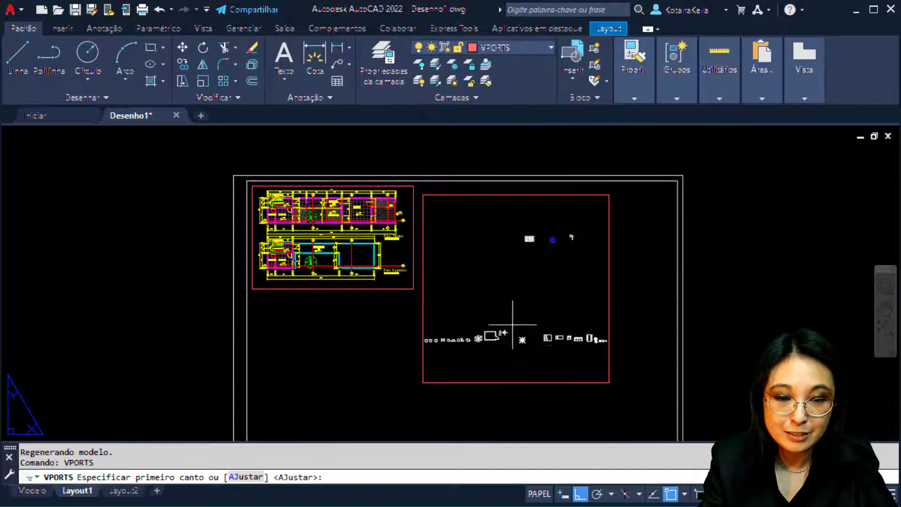
middle_drag(438, 372, 482, 227)
click(431, 193)
click(331, 305)
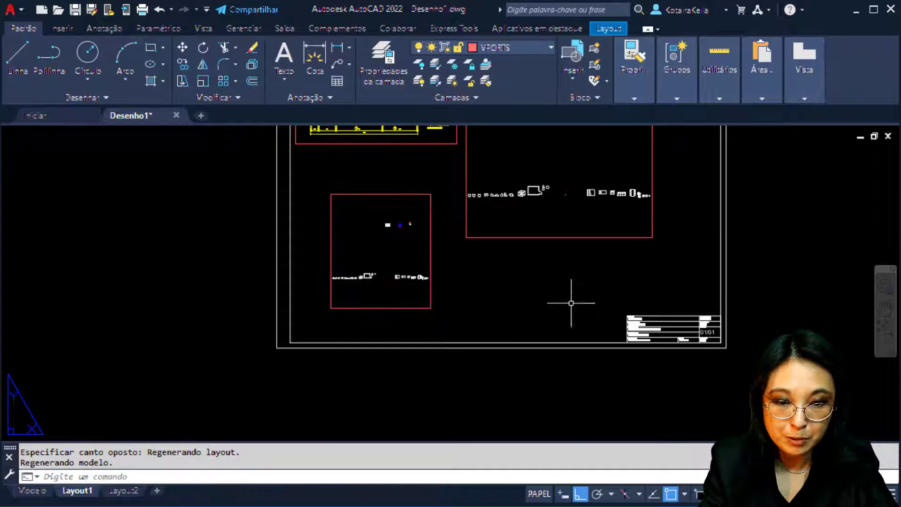
Step: Activate the large viewport beside the floor plans and frame the whole building section inside it
middle_drag(582, 234, 501, 342)
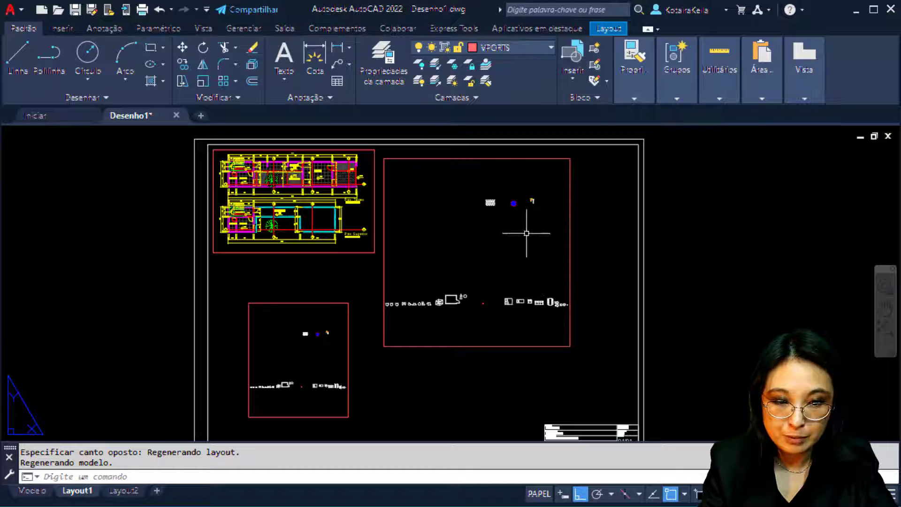
click(487, 214)
double_click(509, 221)
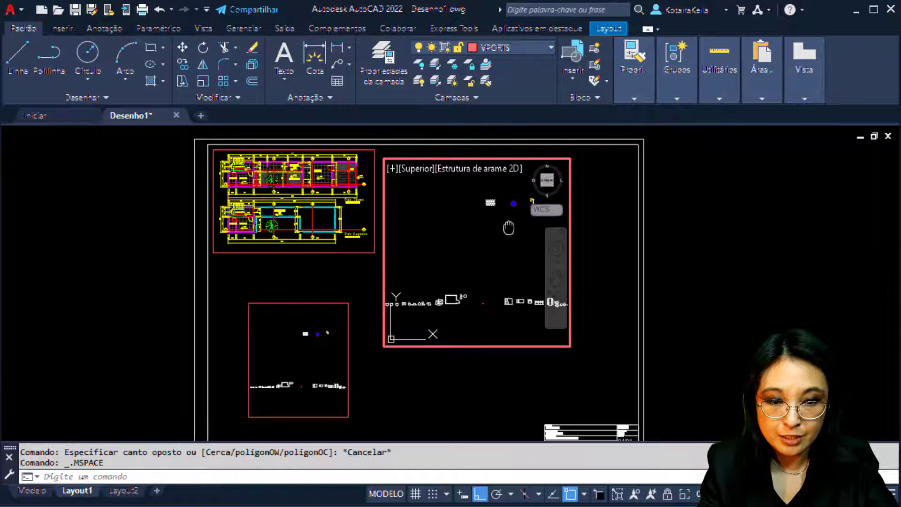
scroll(483, 225, up, 5)
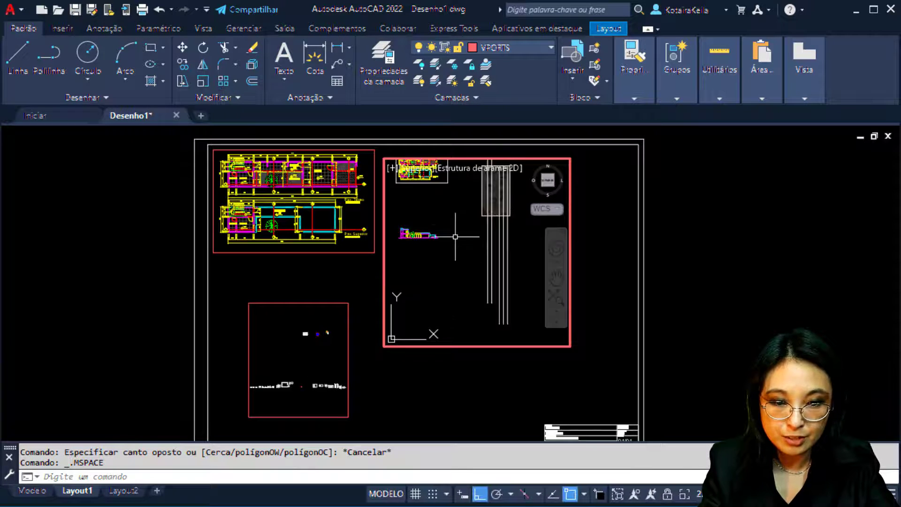
scroll(414, 291, up, 7)
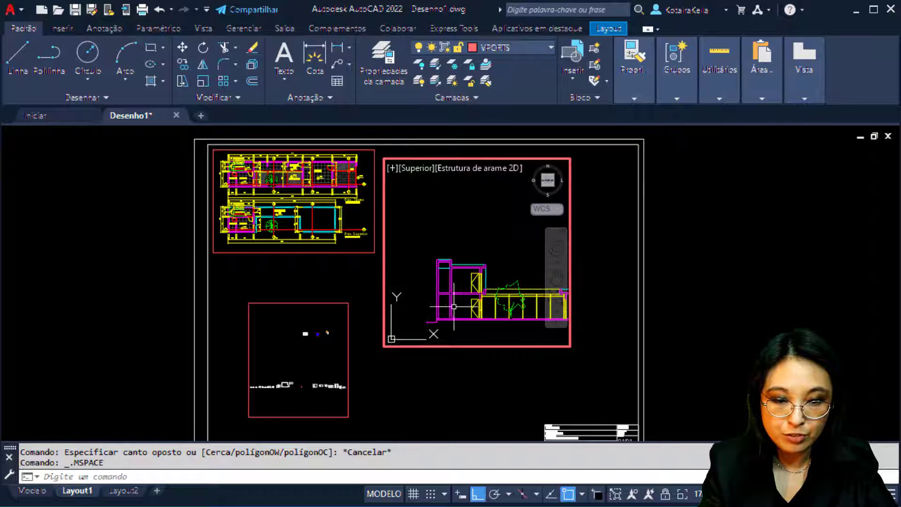
middle_drag(455, 307, 409, 286)
scroll(409, 287, down, 2)
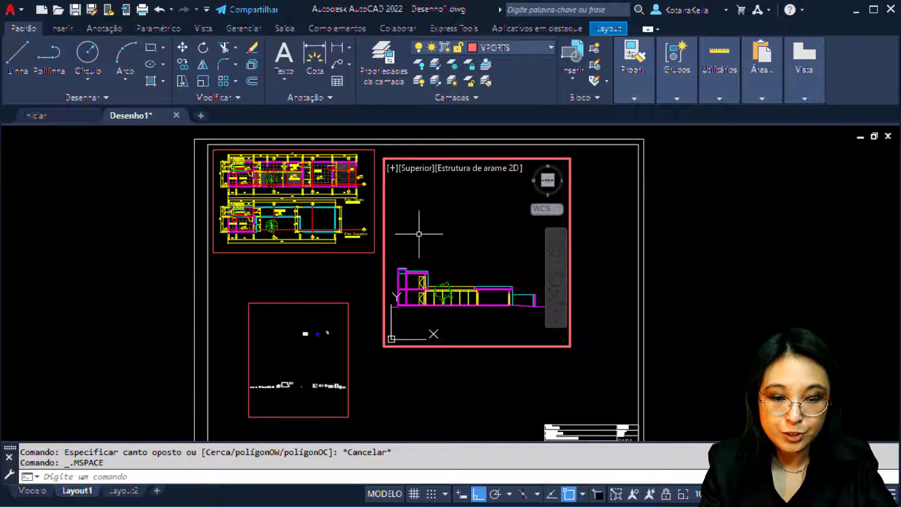
scroll(462, 286, up, 4)
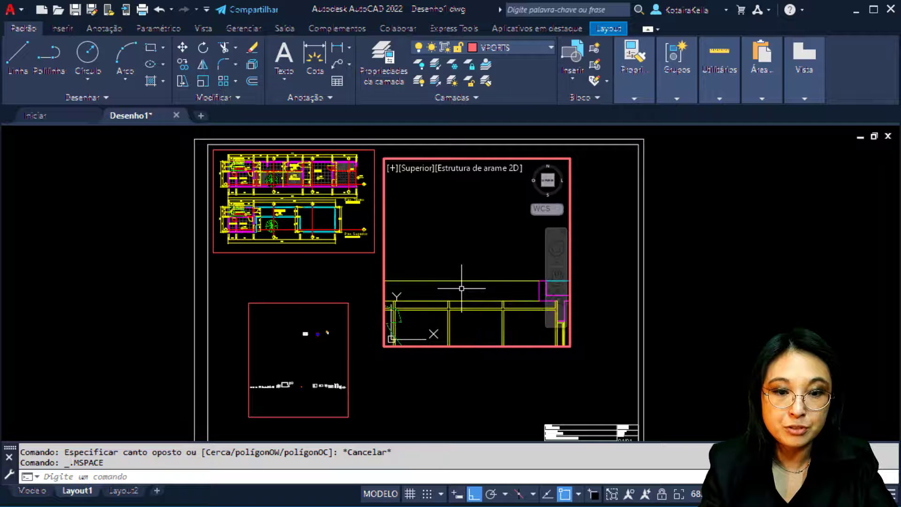
scroll(461, 287, down, 4)
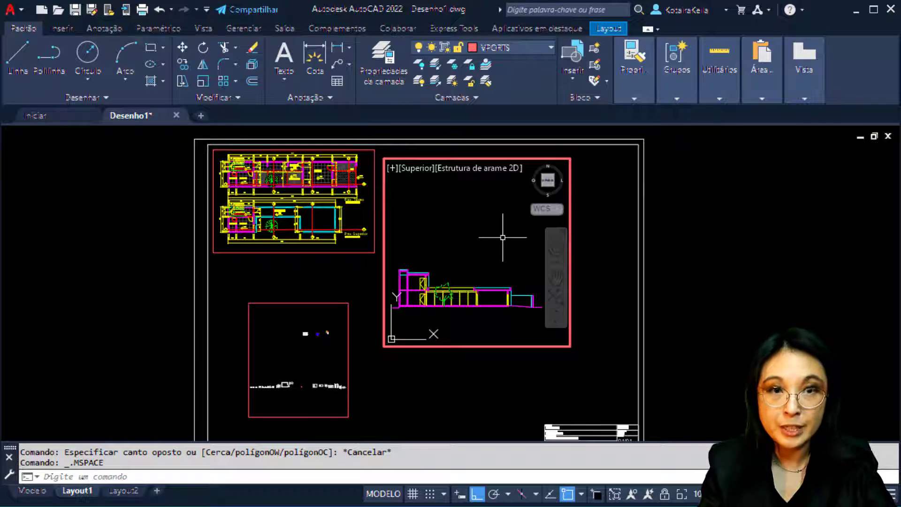
Step: Start Zoom with the ESCala option for the active viewport and enter the factor 1000/100XP
text(z)
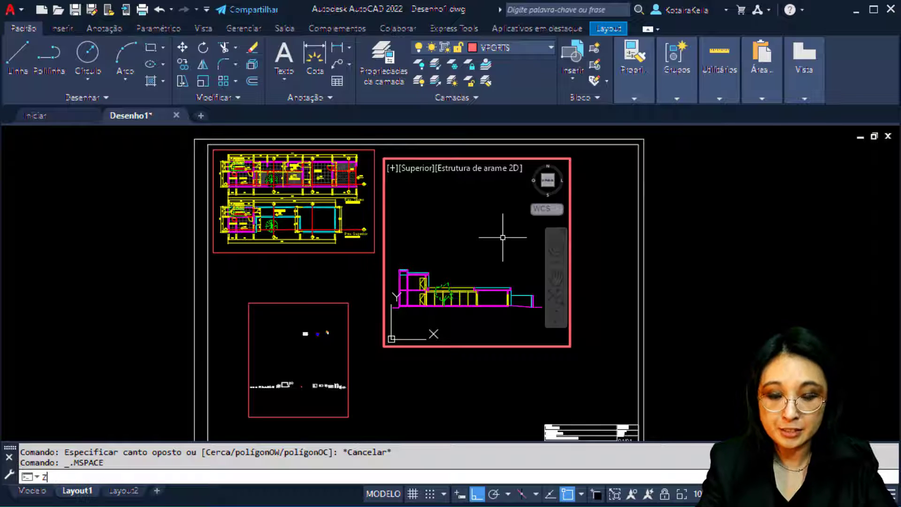
key(Return)
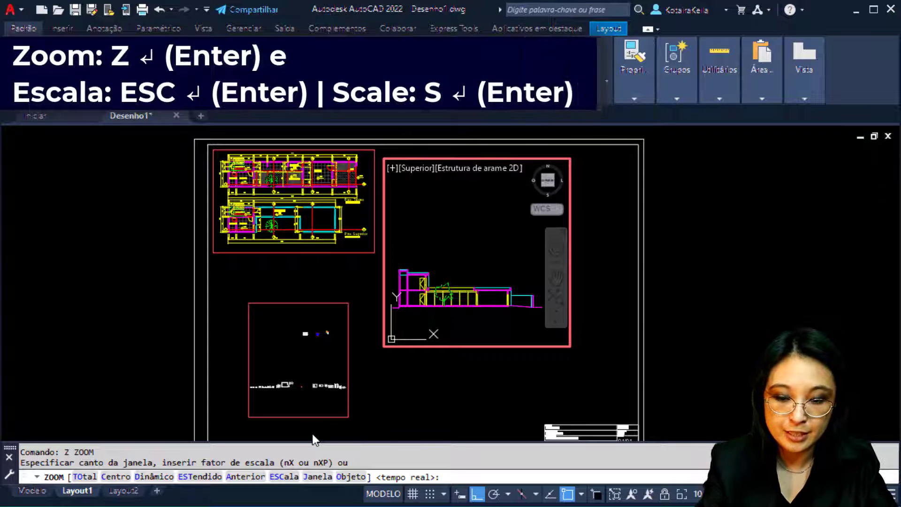
text(ESC)
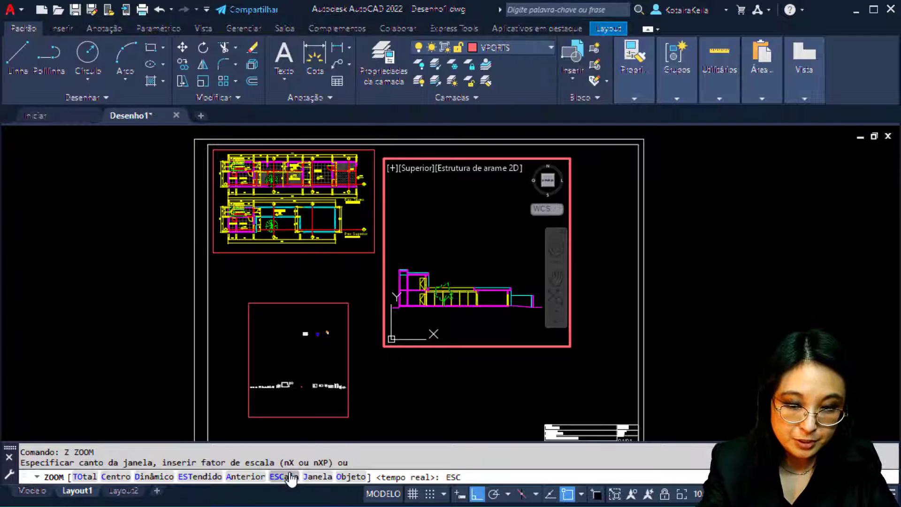
key(Return)
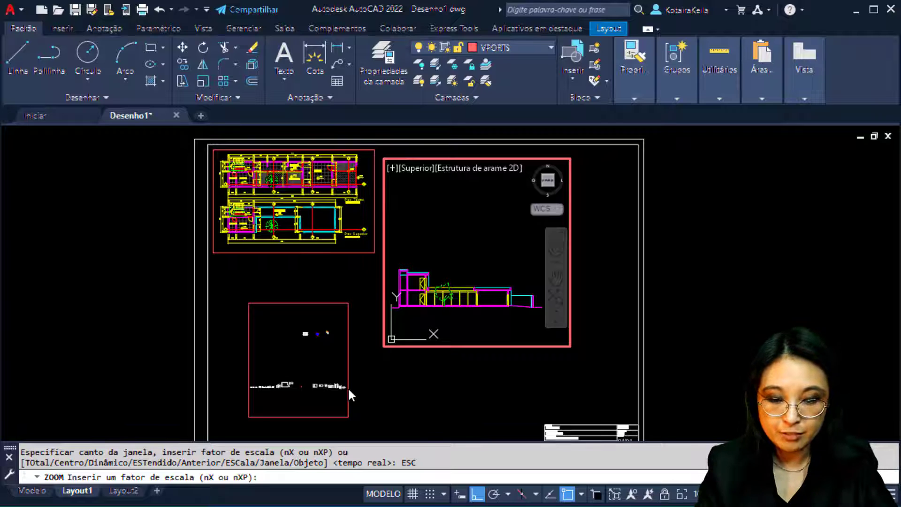
text(1000/)
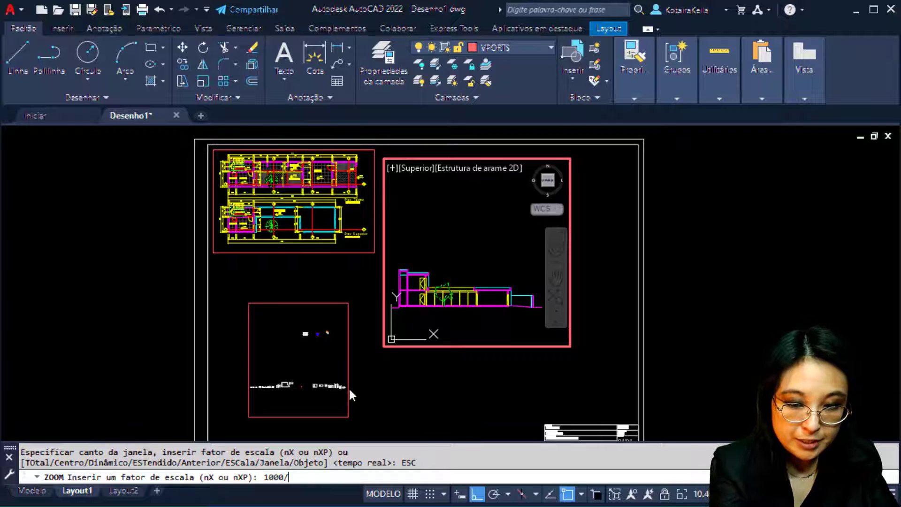
text(100XP)
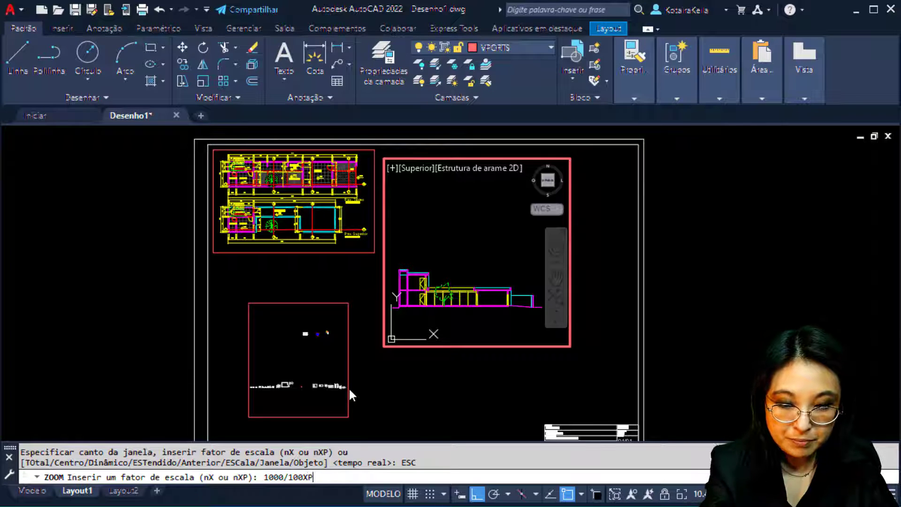
Step: Switch to the plotting-scale chart in Photos, check the zoom factor for metres at 1:100, and return to AutoCAD
key(alt+Tab)
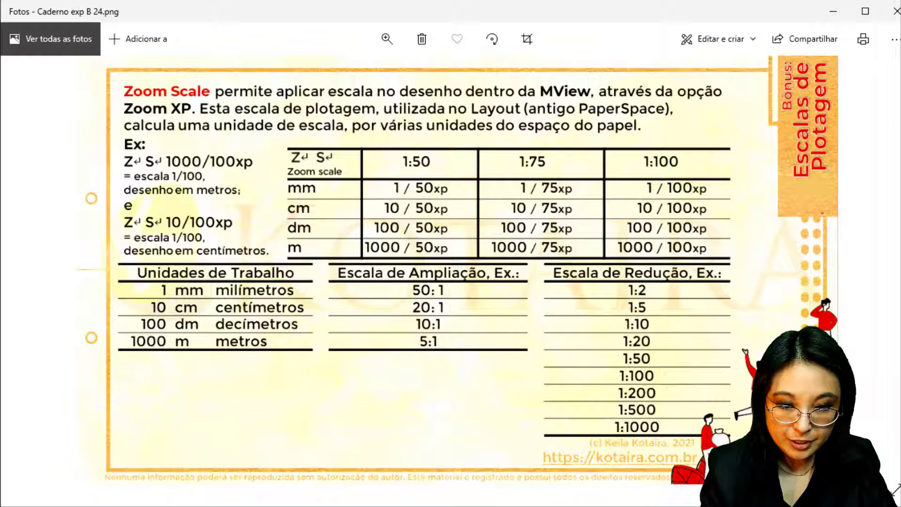
click(637, 253)
click(314, 257)
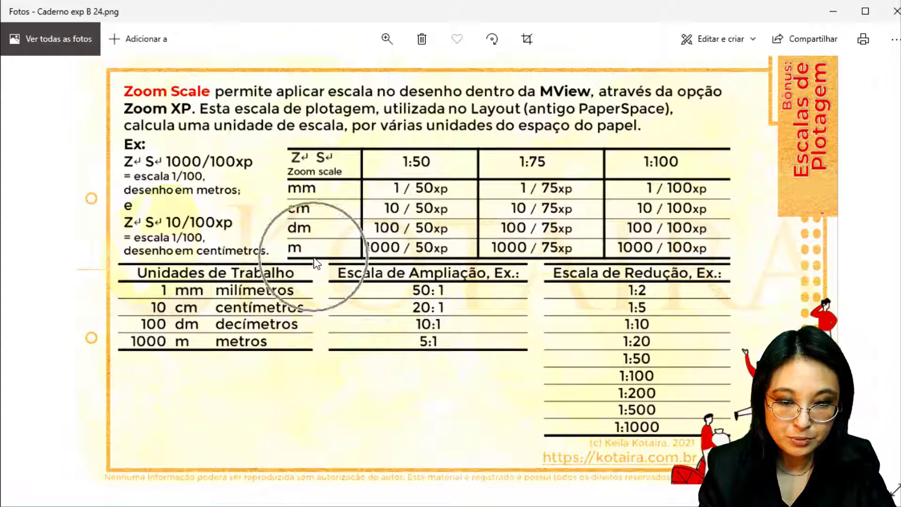
click(624, 240)
click(713, 245)
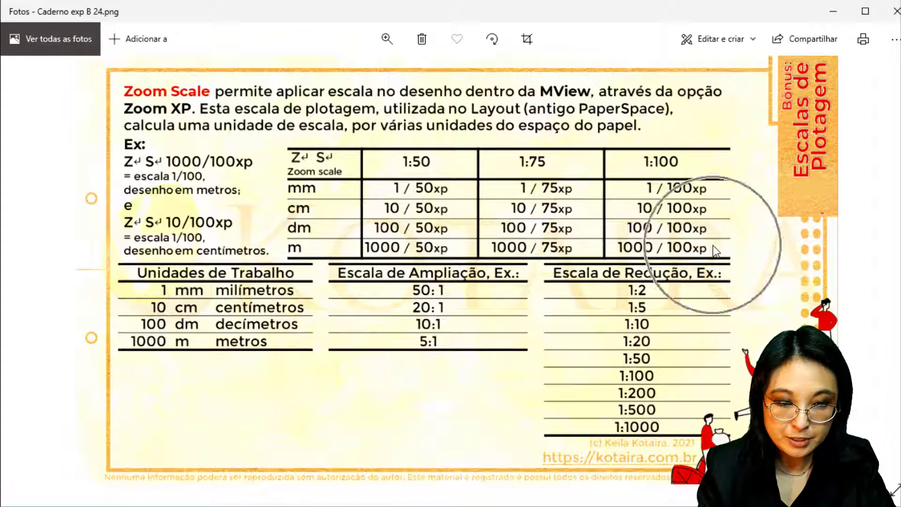
key(alt+Tab)
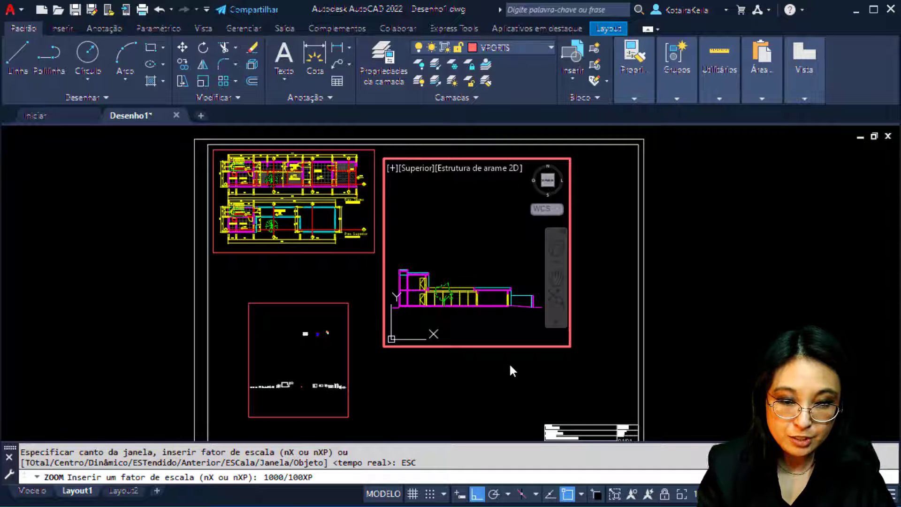
Step: Apply the entered 1000/100XP scale factor to the section viewport and return to paper space
click(301, 495)
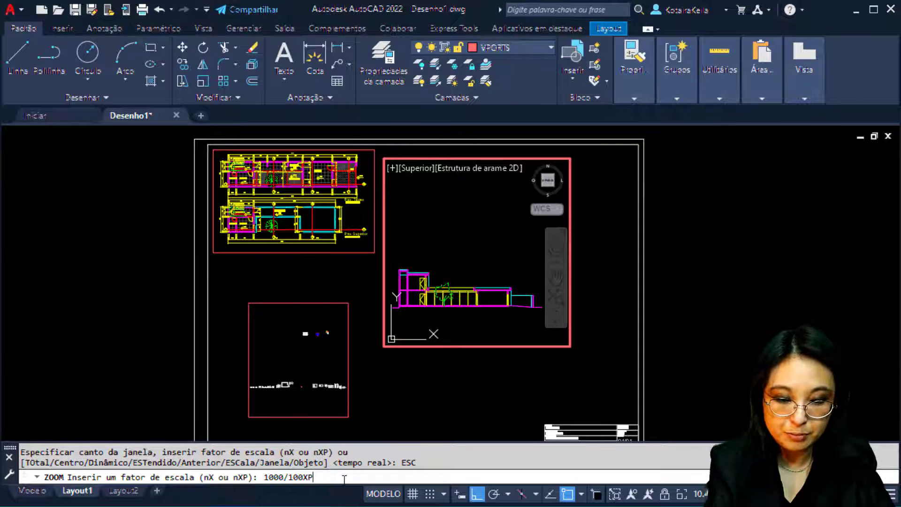
key(Return)
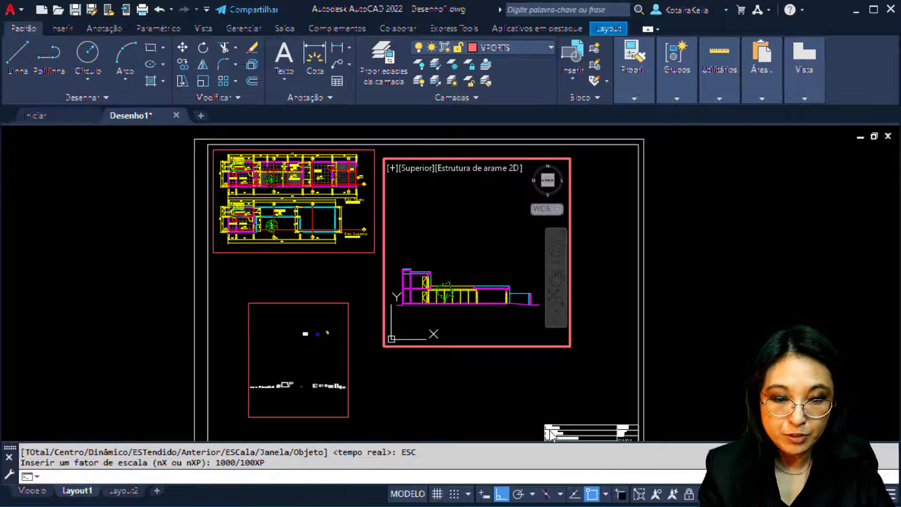
double_click(606, 280)
Step: Shrink the section viewport by stretching its lower-right and upper-left corners in close to the building section
click(596, 307)
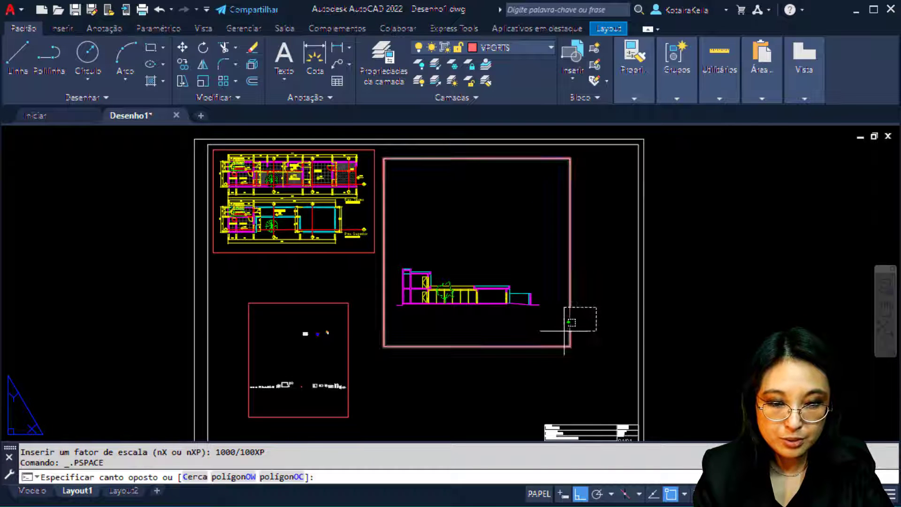
click(563, 332)
click(571, 347)
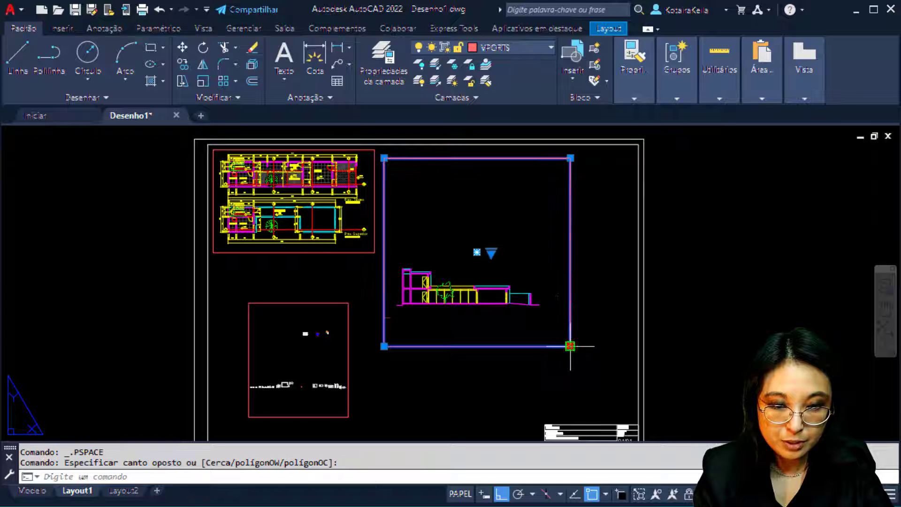
click(540, 304)
click(384, 157)
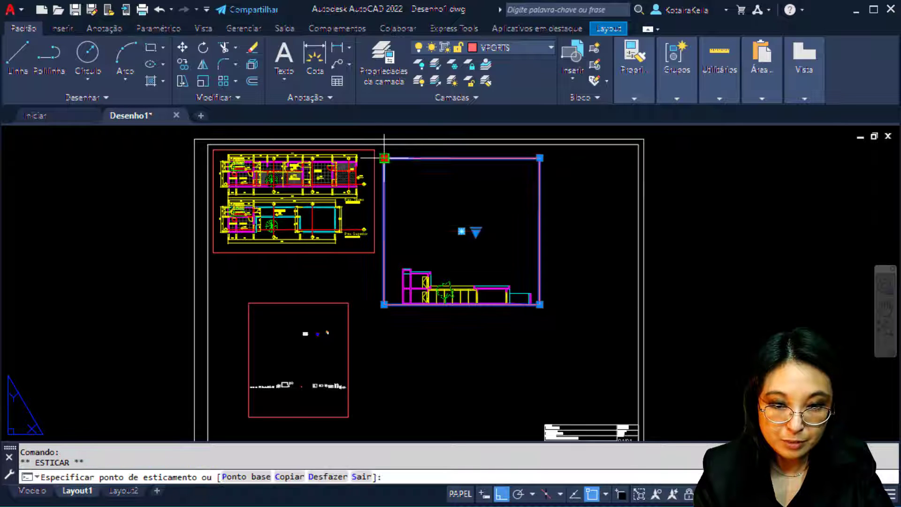
click(402, 263)
Step: Stretch the section viewport's left edge outward past the ground line and its bottom edge below the section
scroll(403, 278, up, 5)
click(424, 198)
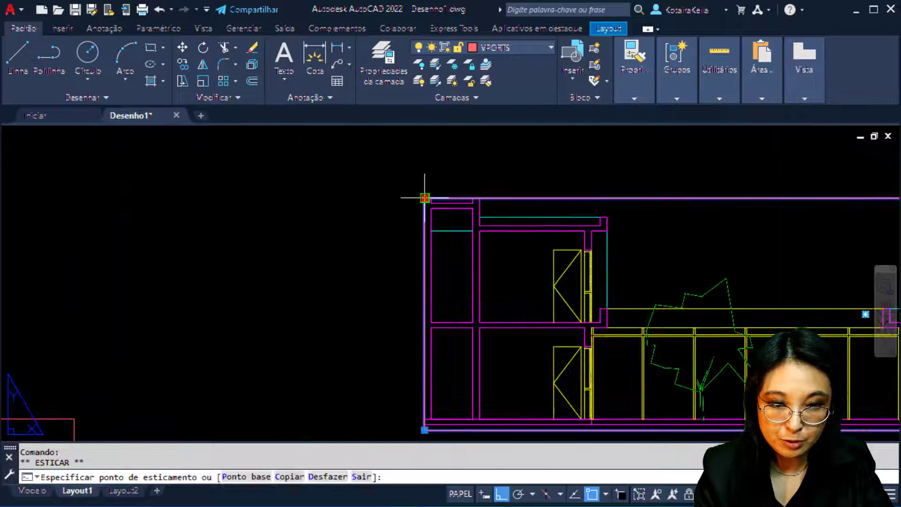
click(328, 197)
scroll(329, 210, down, 2)
scroll(329, 210, down, 2)
middle_drag(330, 210, 311, 172)
click(309, 258)
click(314, 275)
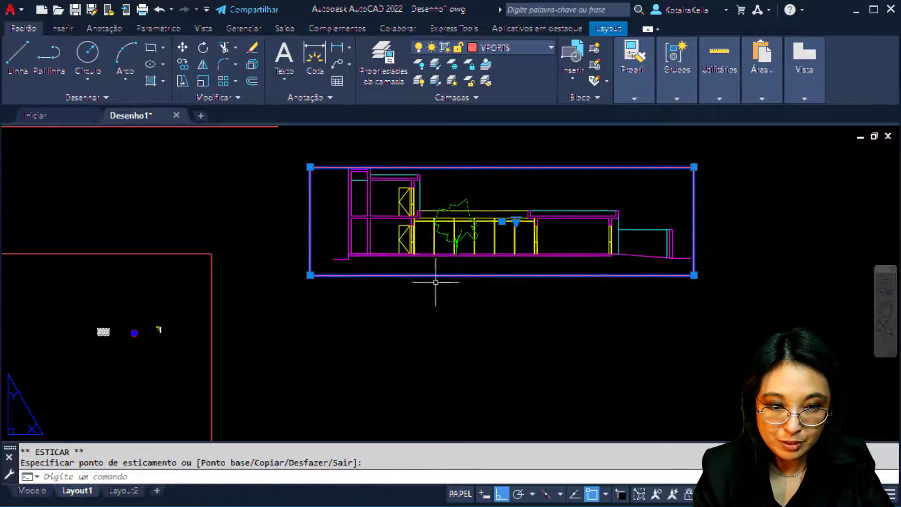
Step: Stretch the section viewport's left edge inward by about 13.5 units, towards the start of the ground line
middle_drag(434, 283, 409, 318)
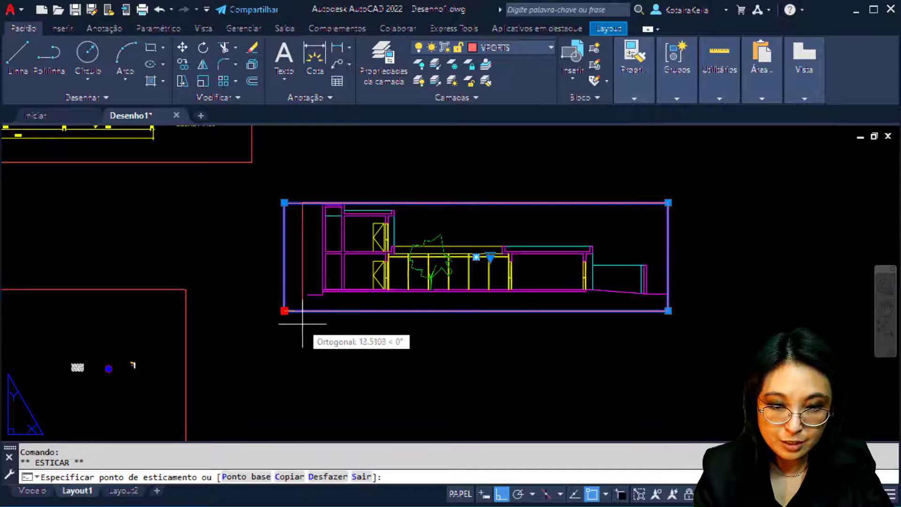
key(ctrl)
key(ctrl)
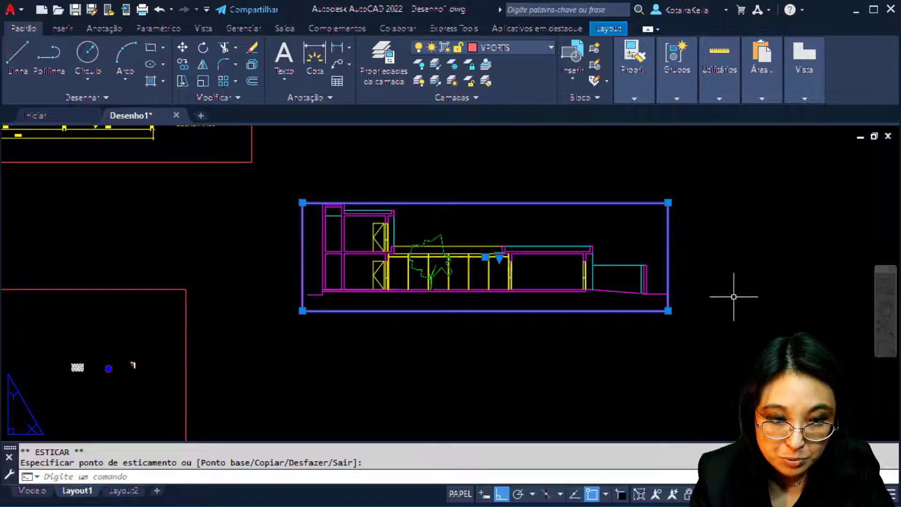
scroll(674, 295, up, 2)
click(663, 317)
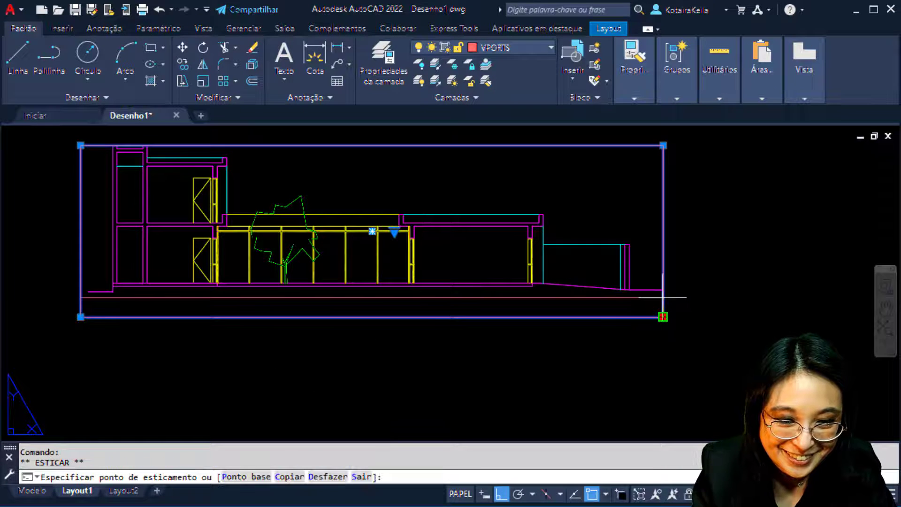
key(Escape)
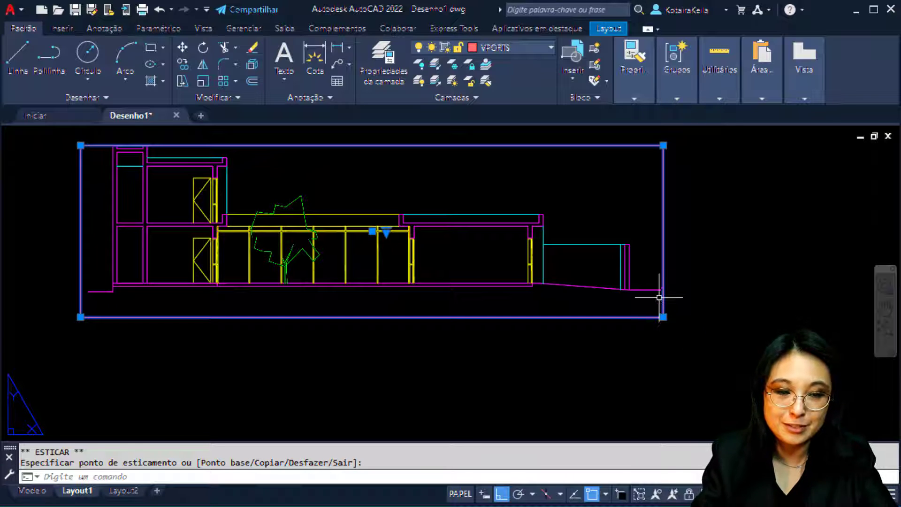
key(ctrl)
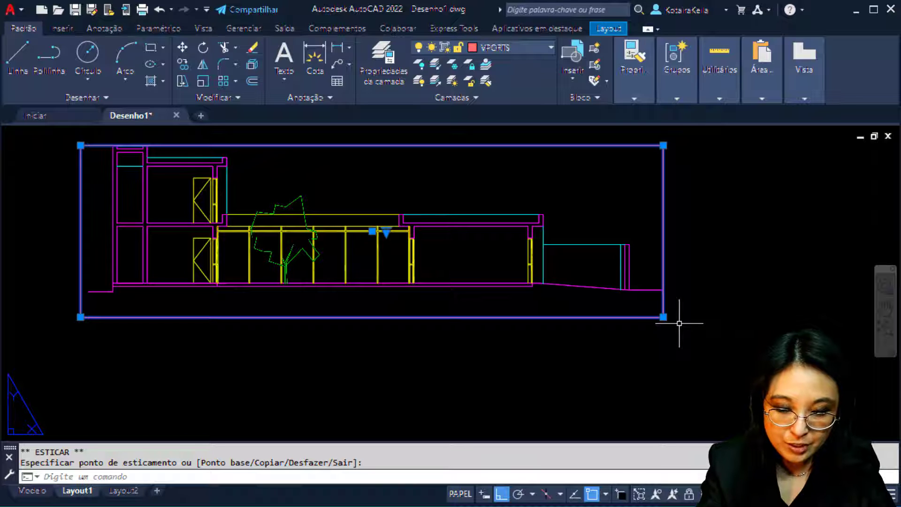
text(_st)
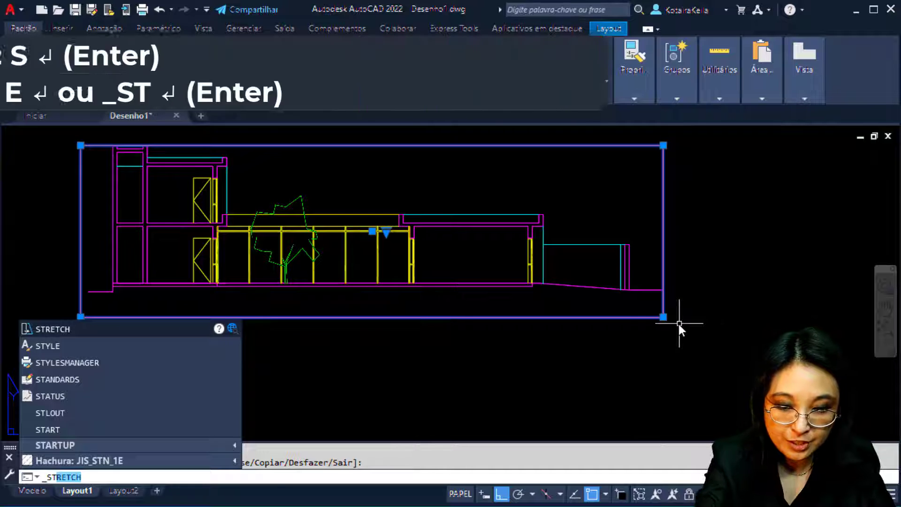
key(Return)
click(685, 336)
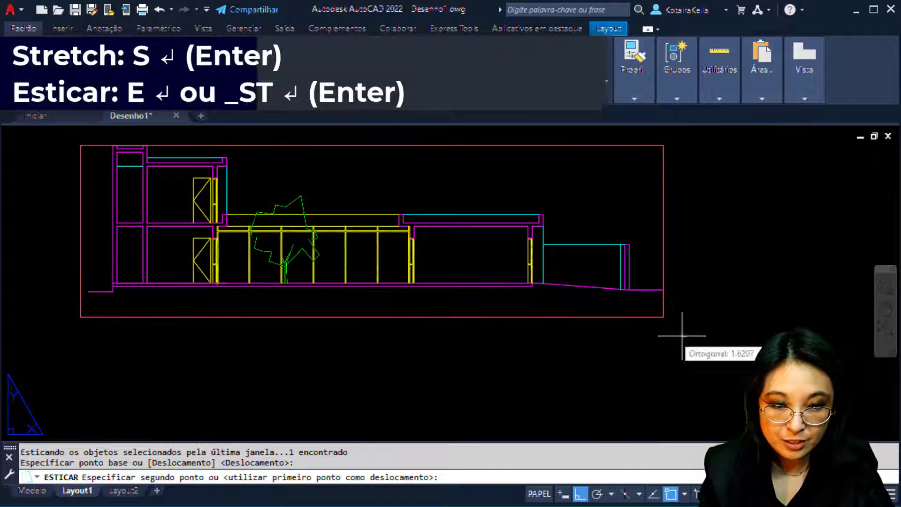
key(Escape)
key(Escape)
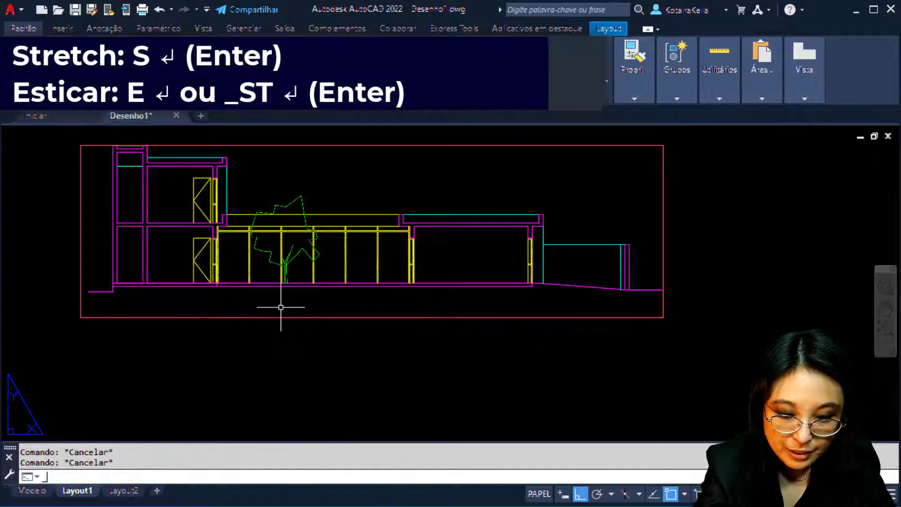
Step: Use Stretch on the section viewport's bottom edge to raise it closer to the ground line
text(_ST)
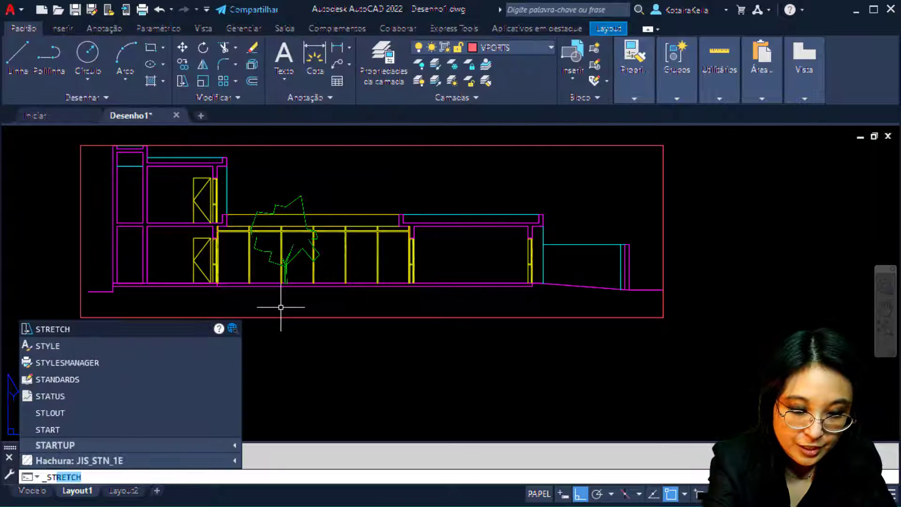
key(Return)
click(706, 347)
click(59, 306)
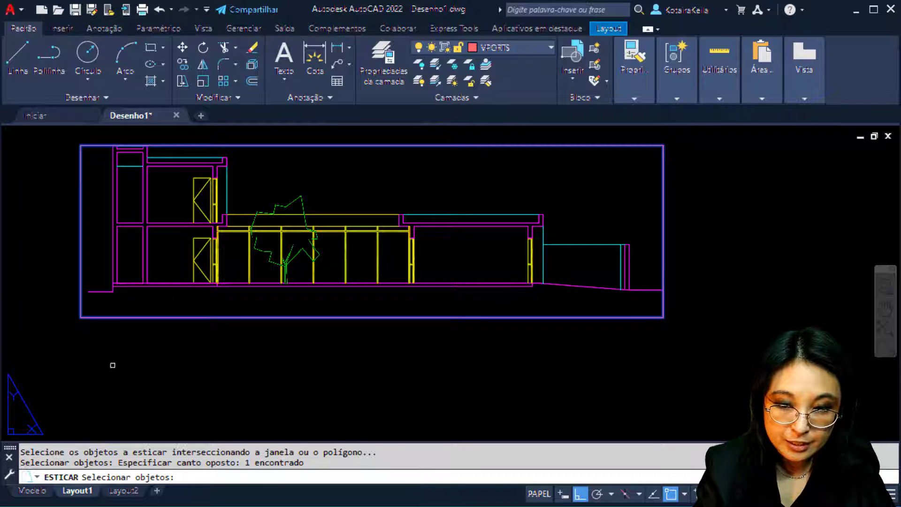
key(Return)
click(158, 382)
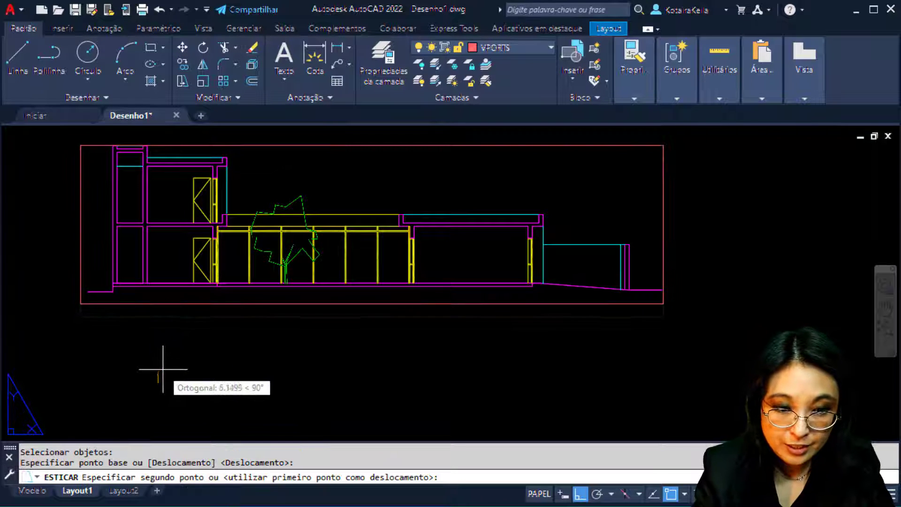
click(164, 364)
middle_drag(164, 364, 164, 407)
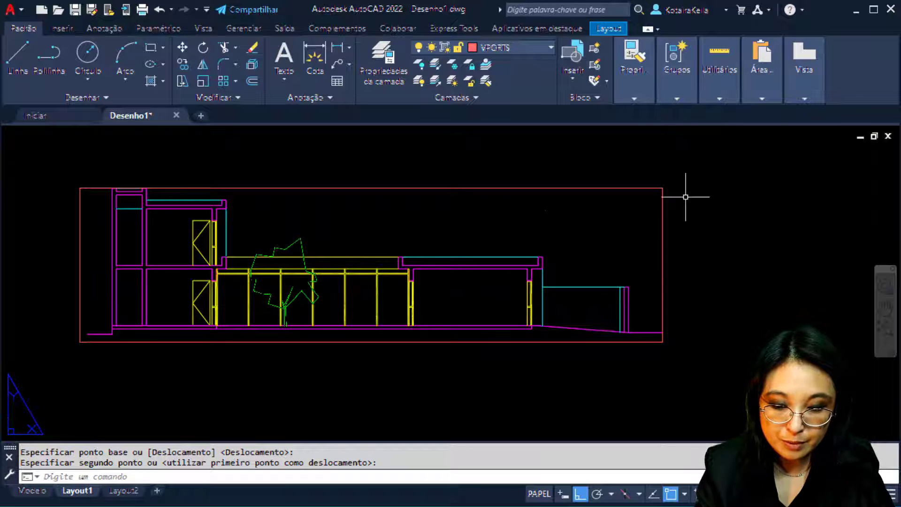
Step: Stretch the section viewport's top edge slightly upward, leaving a small gap above the tower roof
key(Return)
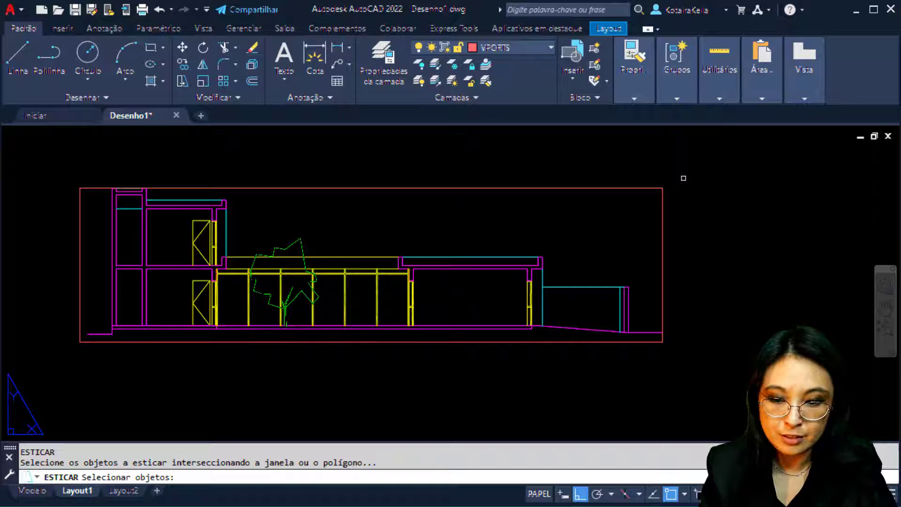
click(694, 166)
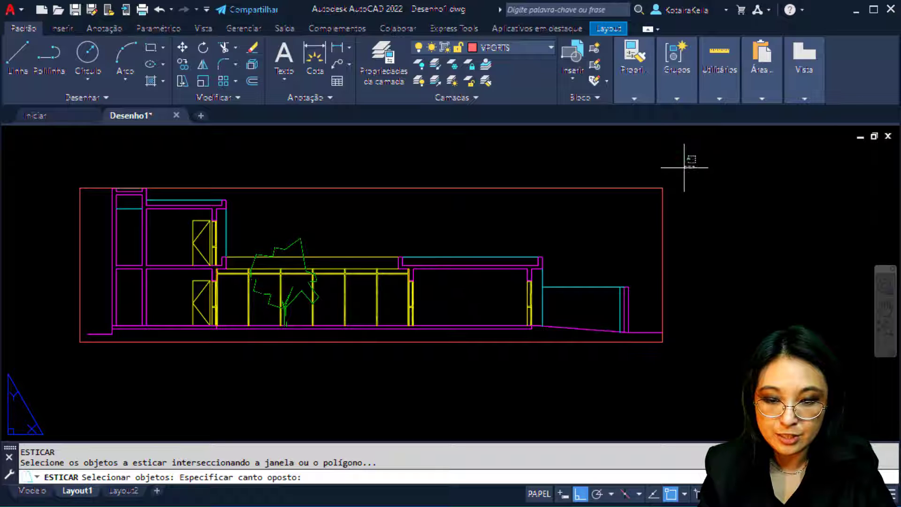
click(71, 197)
key(Return)
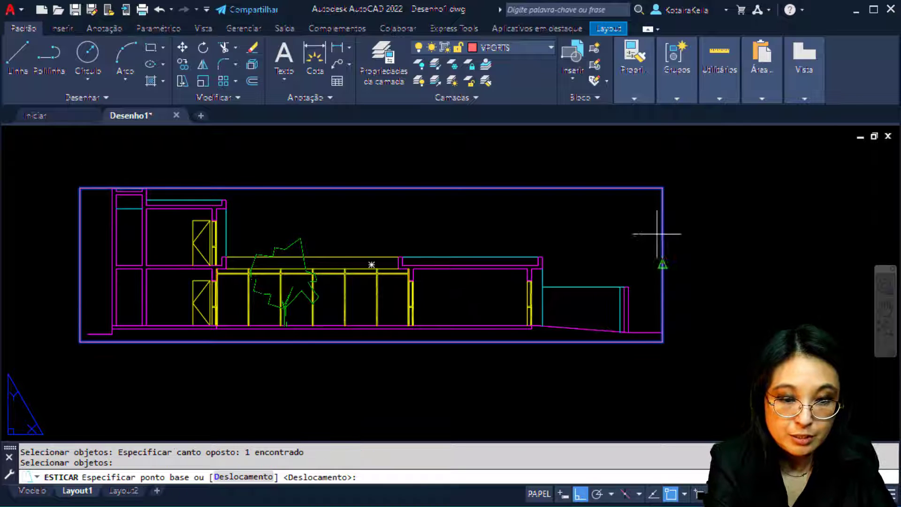
click(700, 210)
click(692, 265)
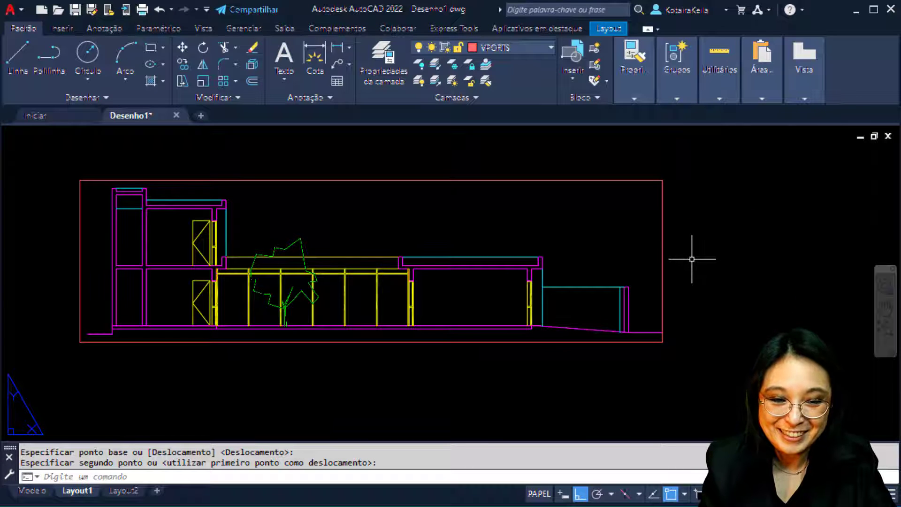
Step: Stretch the section viewport's bottom edge downward to leave more room below the ground line
middle_drag(375, 320, 448, 258)
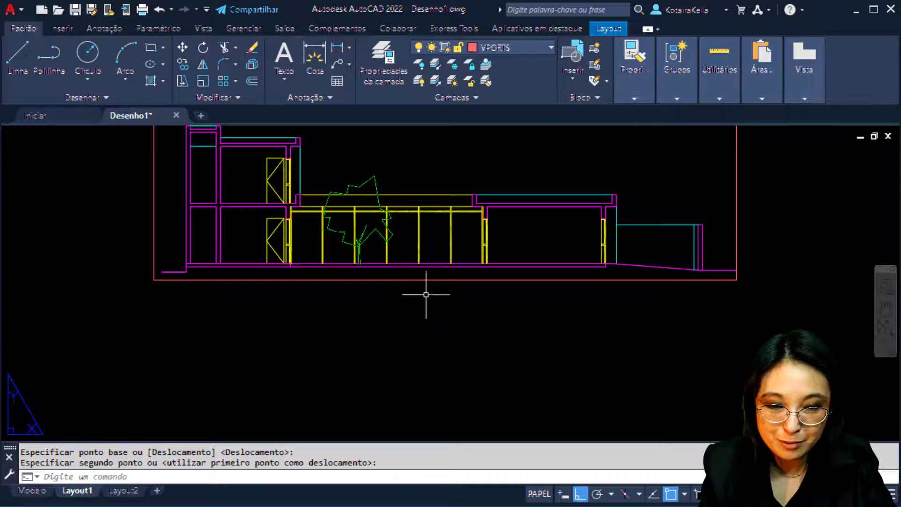
key(Return)
click(758, 304)
click(252, 295)
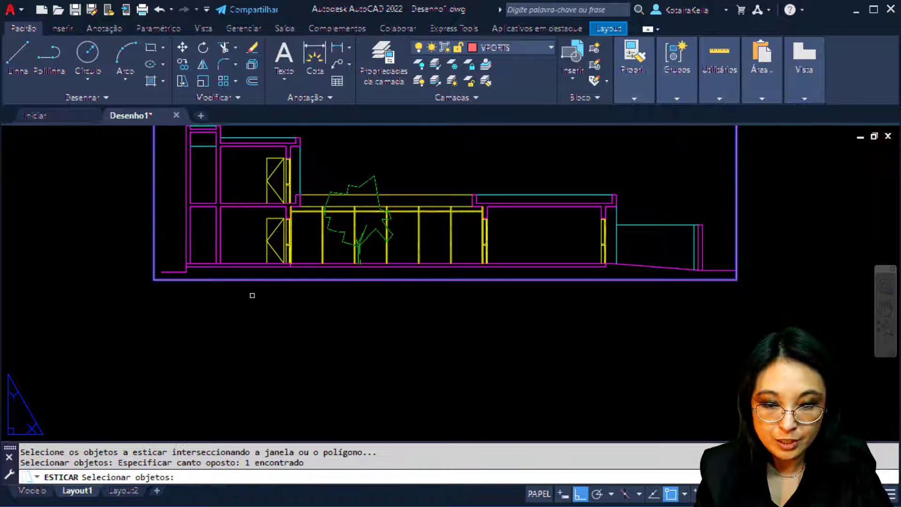
key(Return)
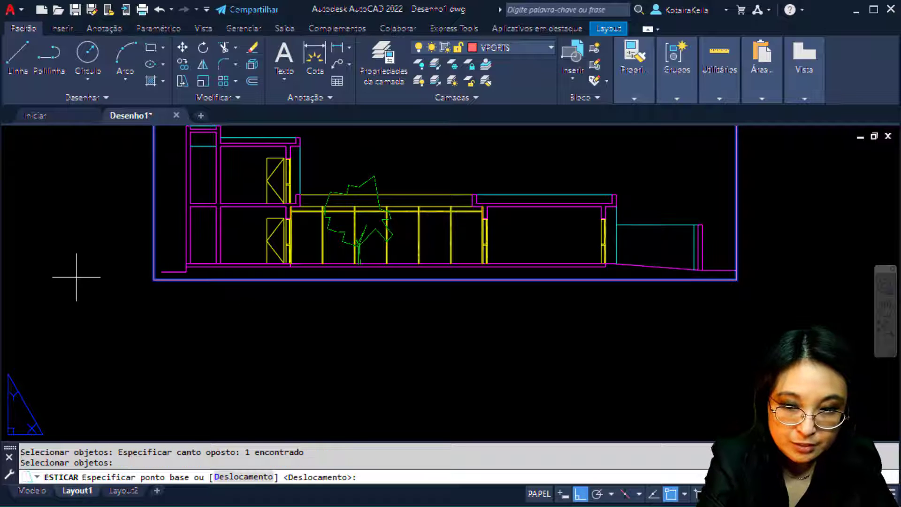
click(98, 253)
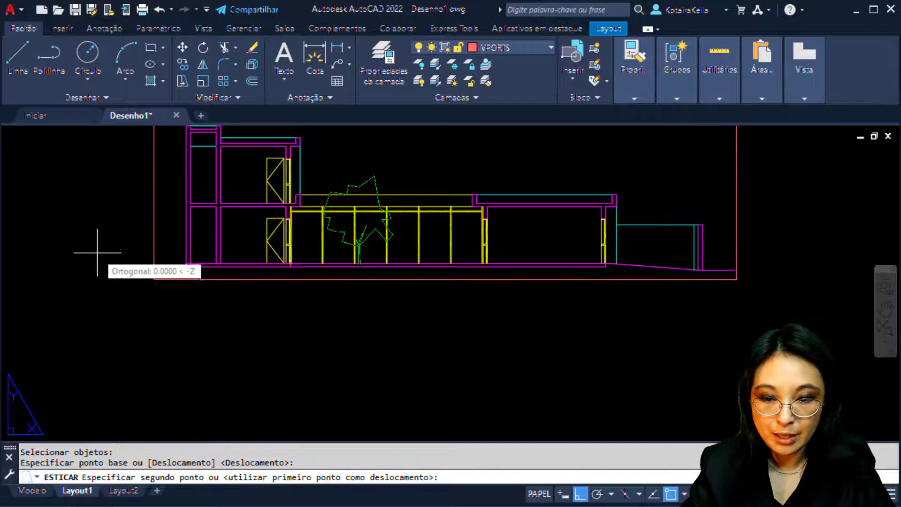
click(96, 285)
middle_drag(255, 320, 273, 374)
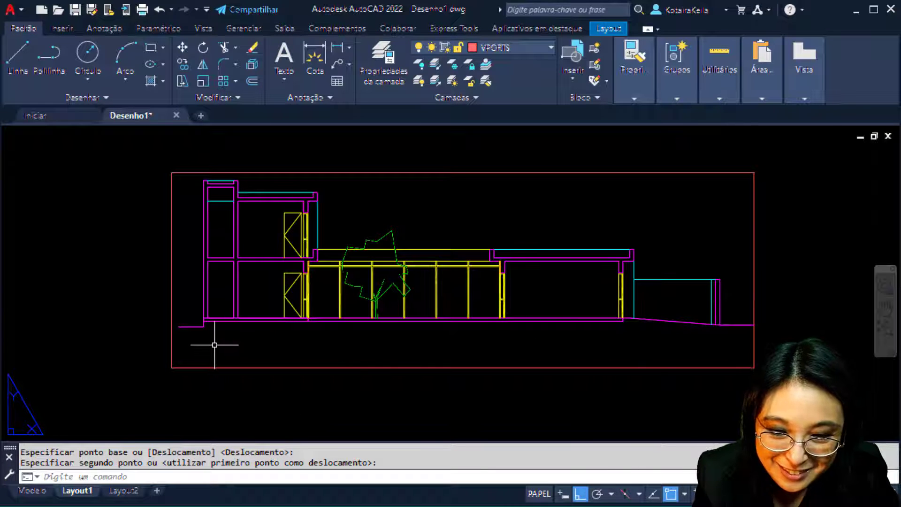
Step: Switch to model space and make hatch the current layer for working on the building section
click(33, 490)
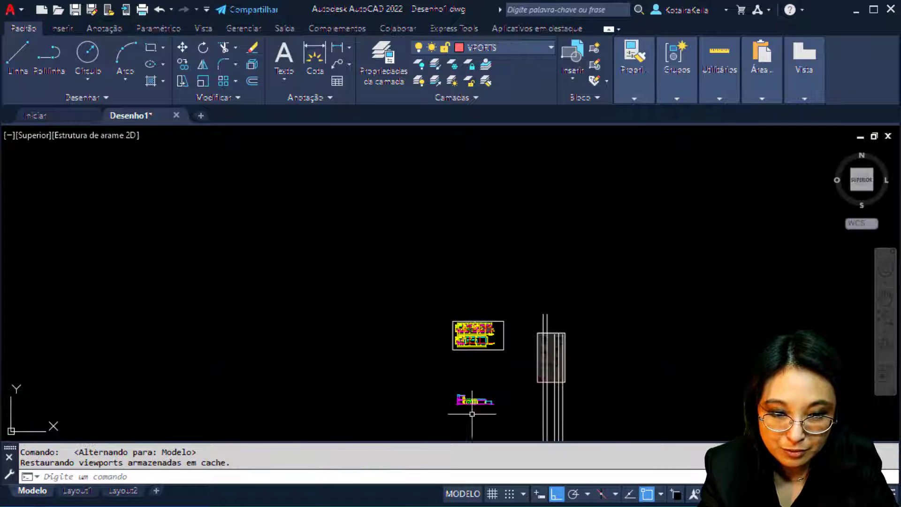
scroll(472, 414, up, 10)
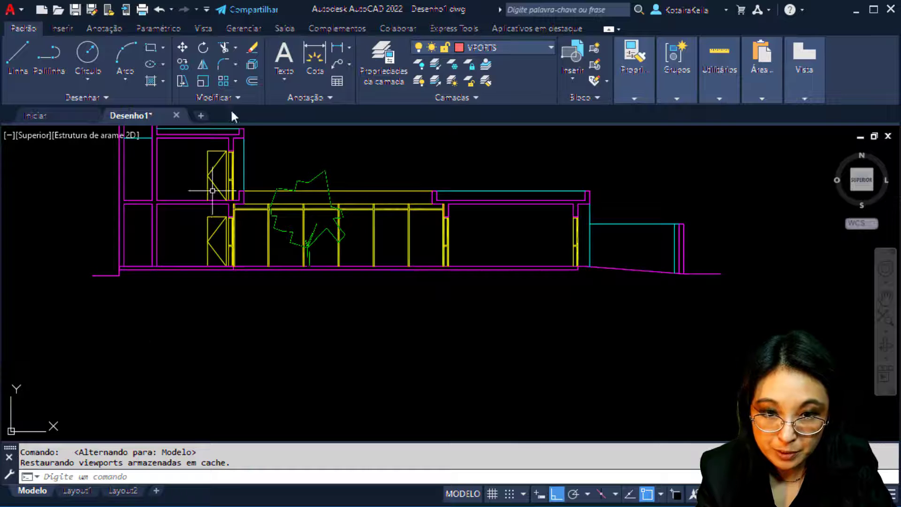
click(520, 47)
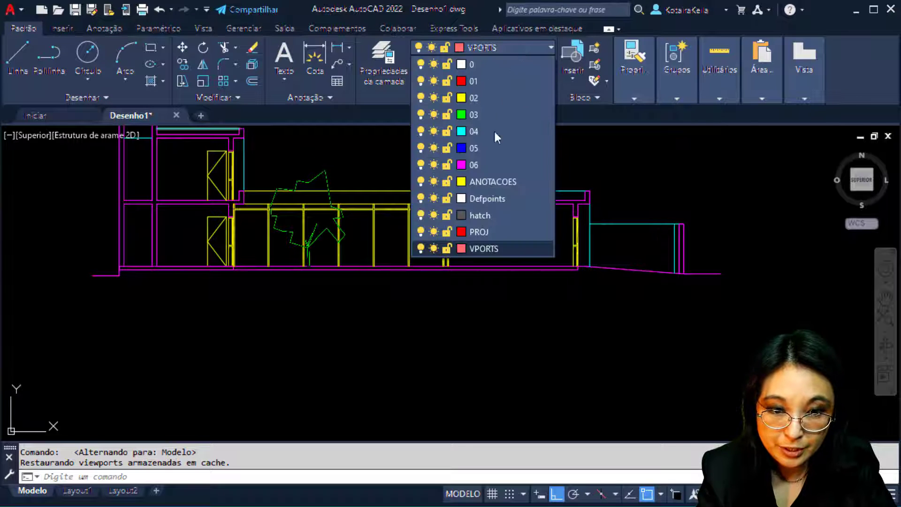
click(478, 214)
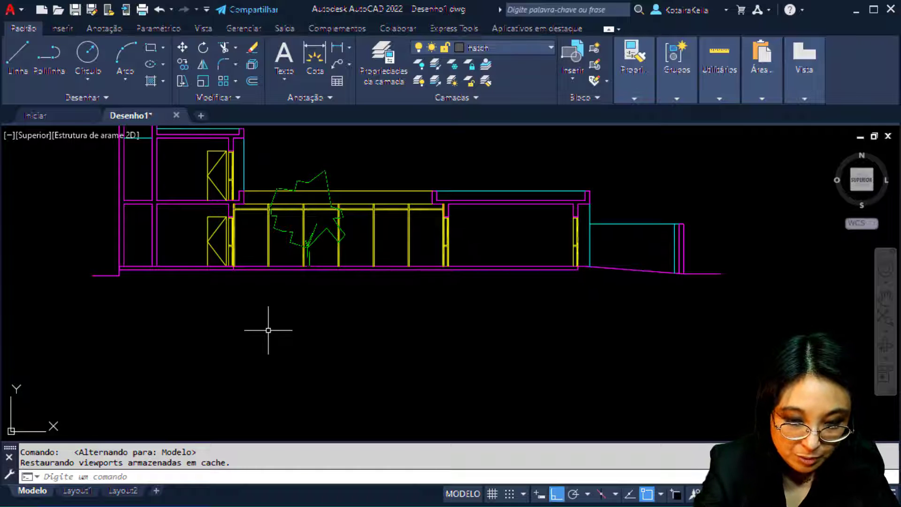
Step: Draw a line 1 unit down from the ground line's left end, then horizontally past its right end
key(Return)
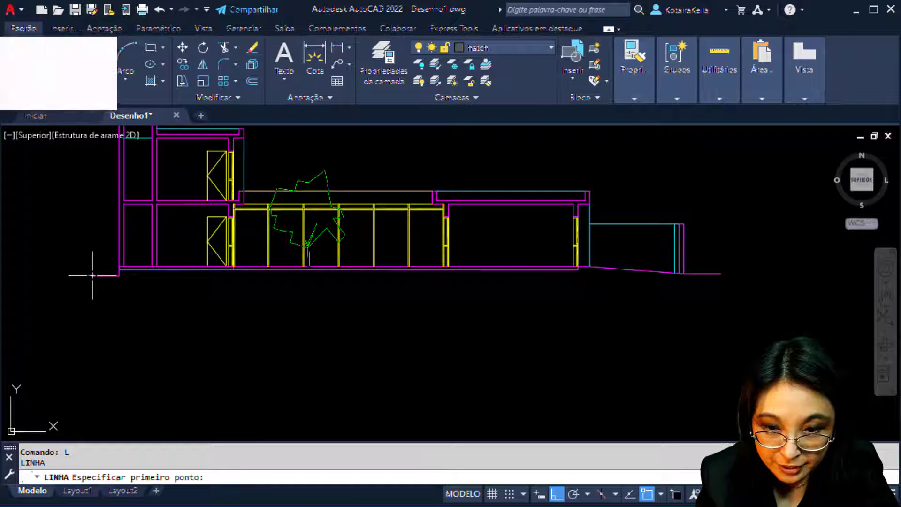
click(92, 275)
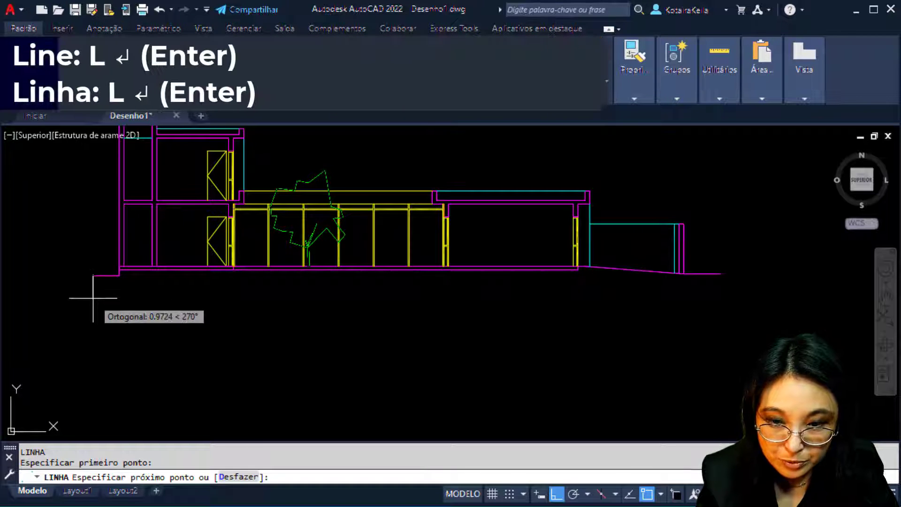
text(1)
key(Return)
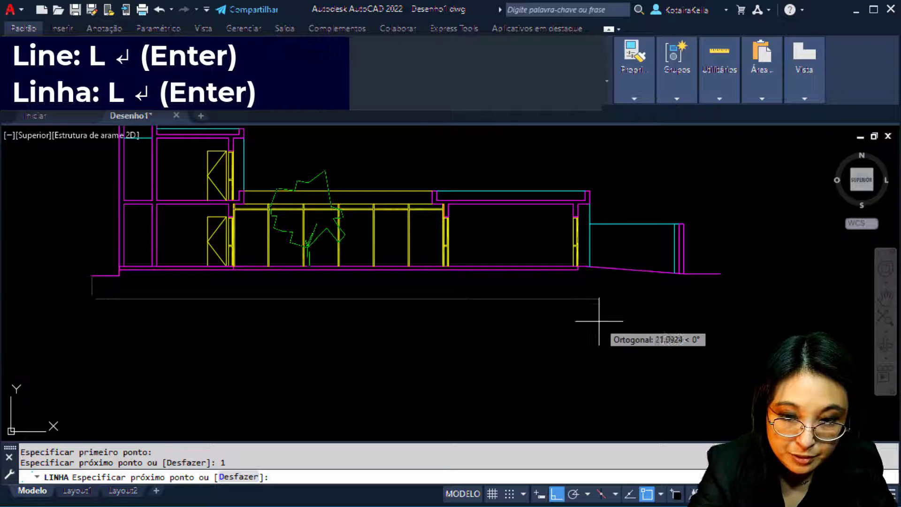
click(732, 283)
key(Escape)
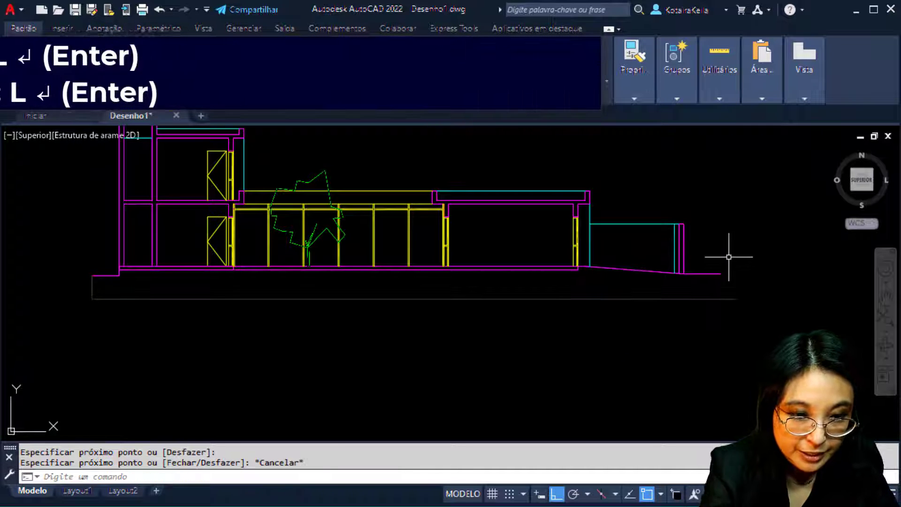
Step: Draw a vertical line from the ground line's right end down to the horizontal line below
key(Return)
click(720, 273)
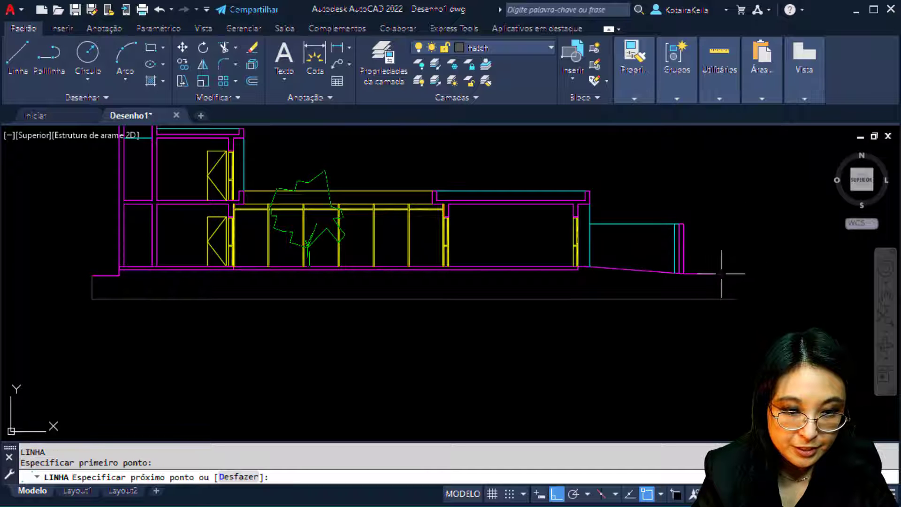
click(720, 299)
key(Escape)
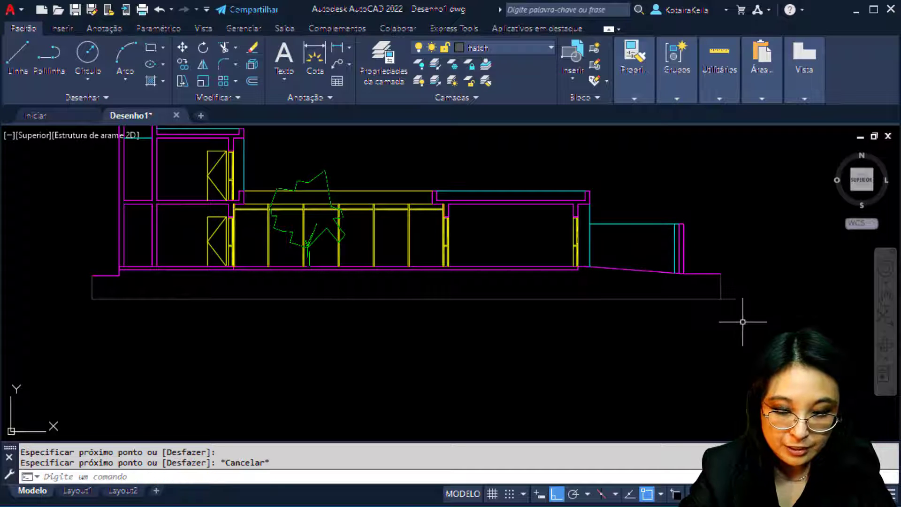
Step: Trim the part of the lower horizontal line that extends past the right vertical line
text(AP)
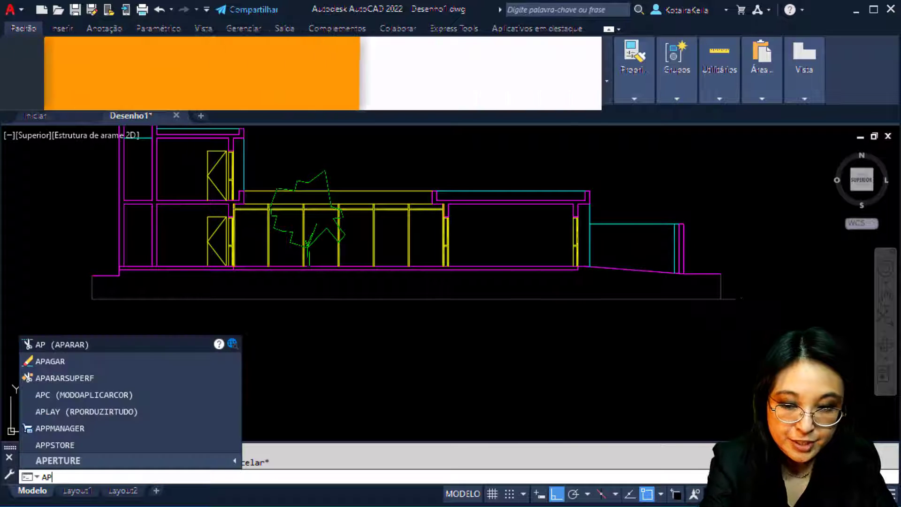
key(Return)
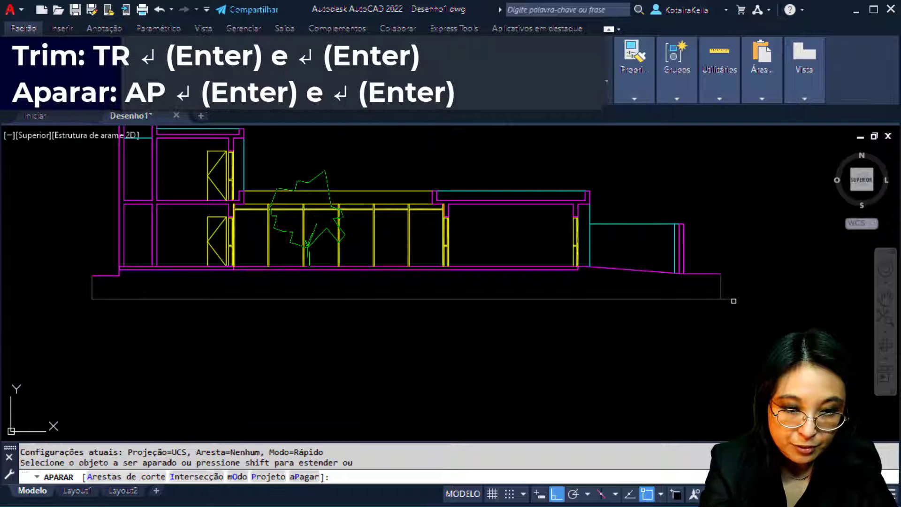
key(Escape)
Step: Start a hatch and set its island detection to ignore inner islands
middle_drag(372, 334, 325, 396)
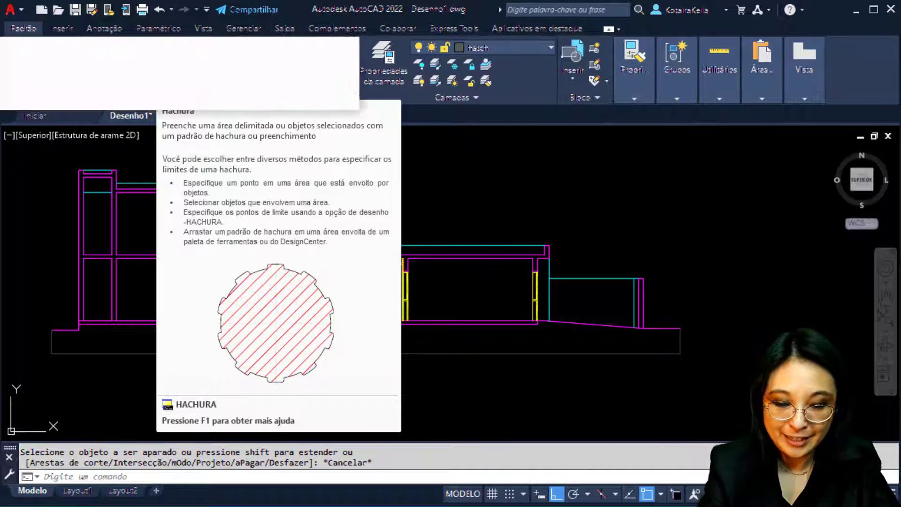
text(HA)
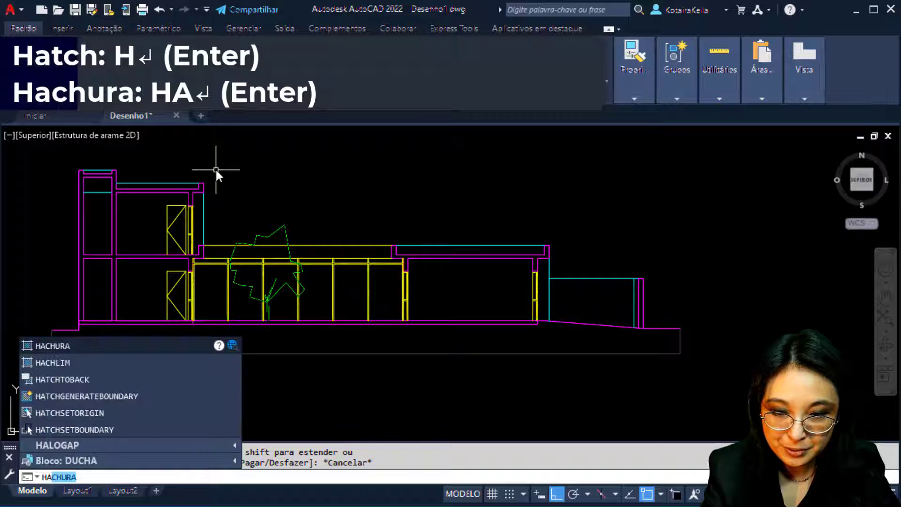
key(Return)
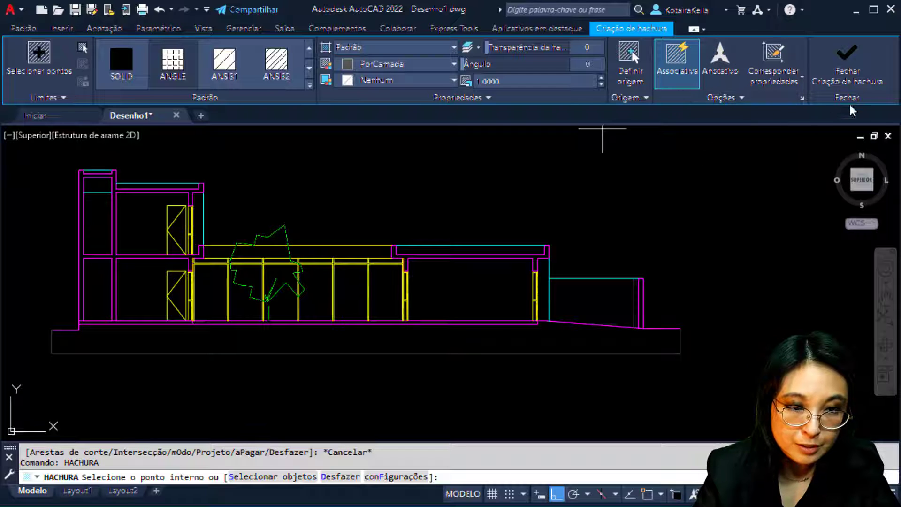
click(740, 98)
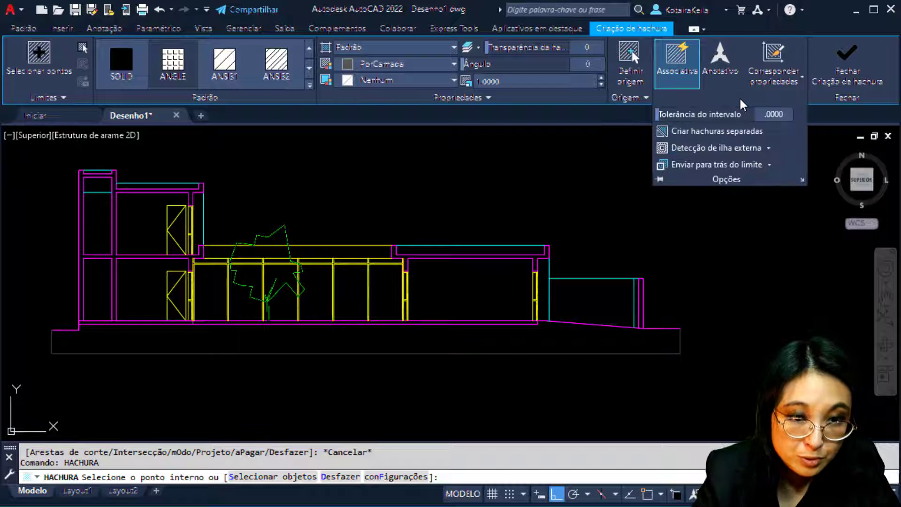
click(767, 148)
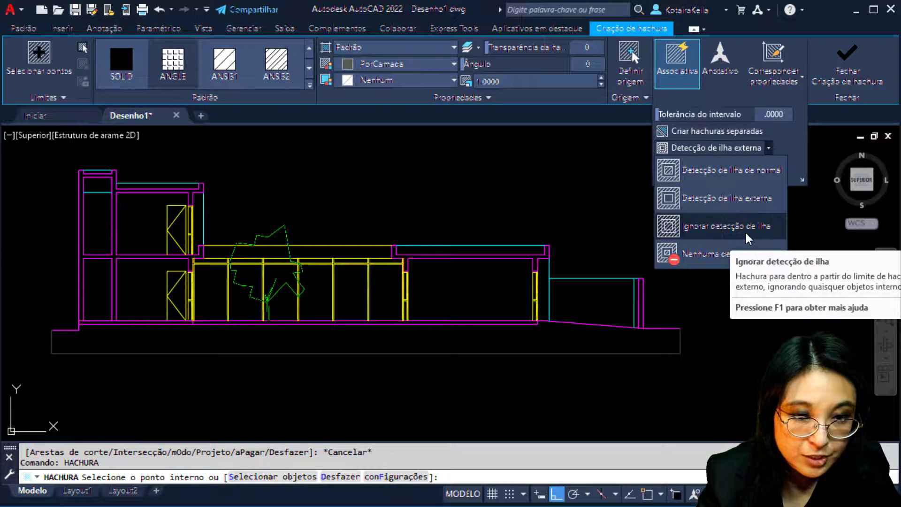
click(746, 231)
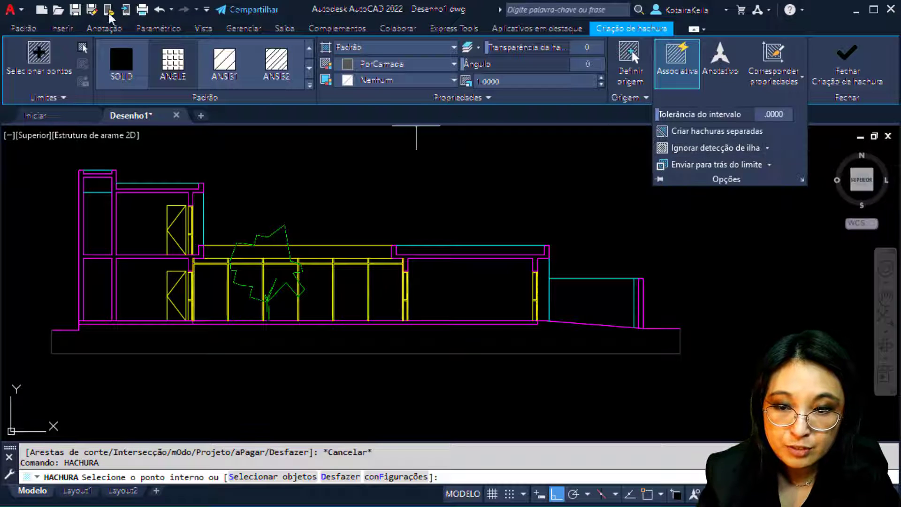
Step: Pick the cut walls and slabs of the two-storey block and the long ground-floor slab as hatch areas
scroll(98, 309, up, 2)
click(100, 309)
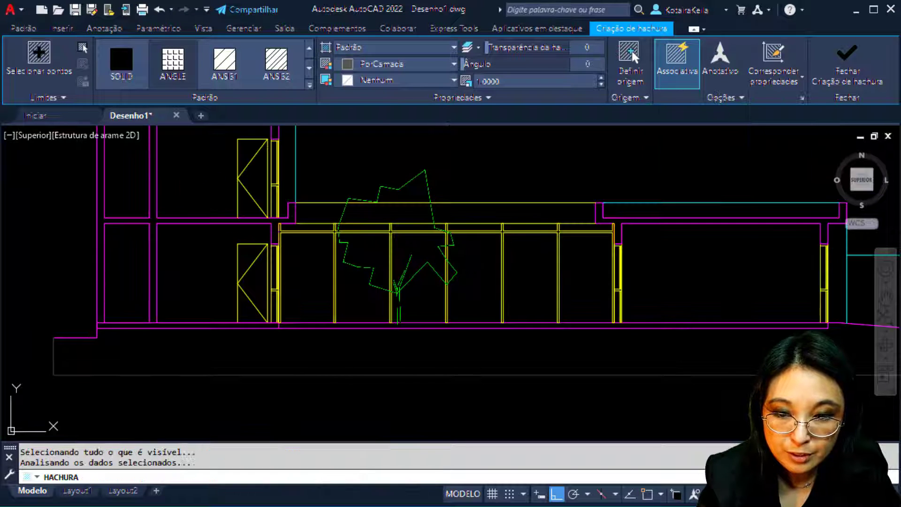
middle_drag(271, 300, 229, 347)
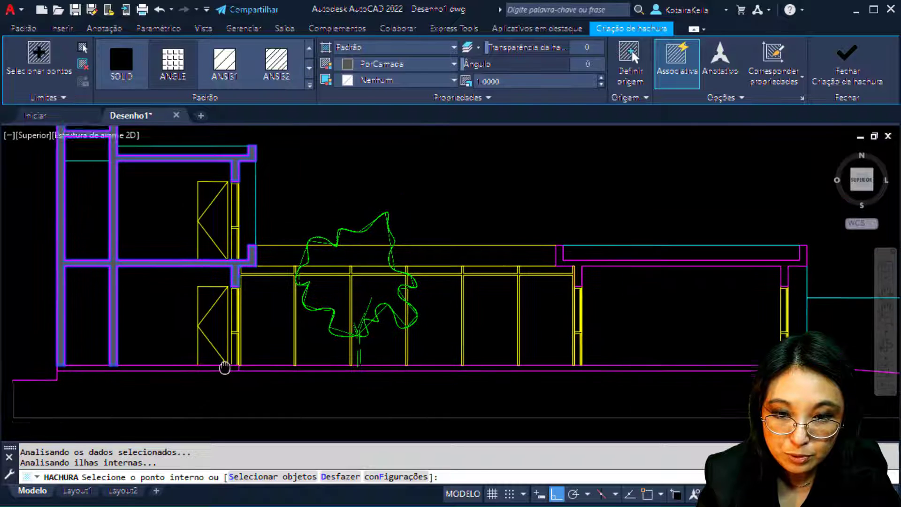
click(201, 373)
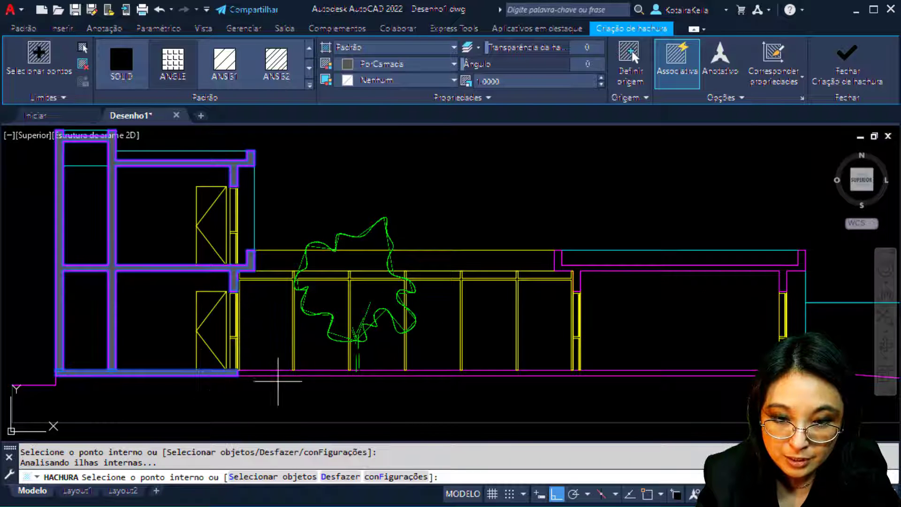
click(288, 373)
Step: Add the single-storey wing's cut roof slab and the outer boundary wall to the hatch and finish it
middle_drag(589, 278, 398, 287)
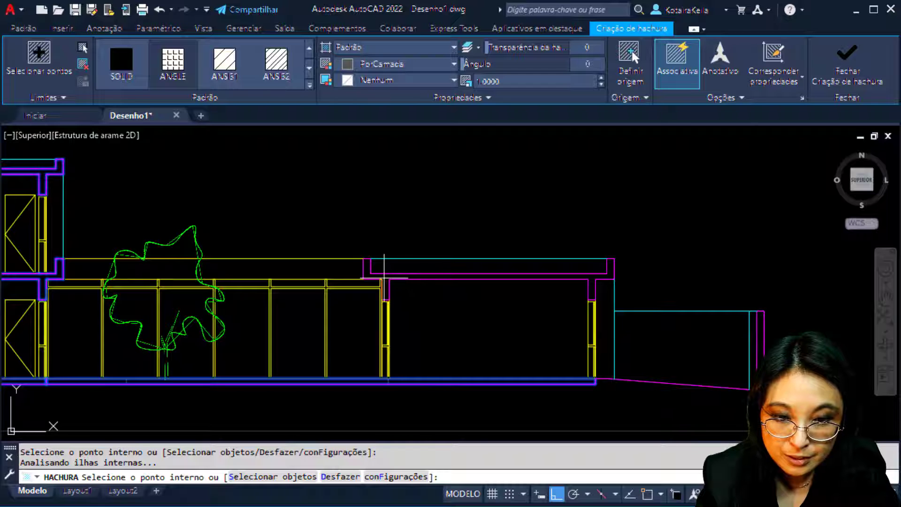
click(384, 278)
middle_drag(462, 324, 238, 261)
click(537, 280)
scroll(328, 355, down, 2)
mouse_move(336, 352)
middle_down()
mouse_move(454, 328)
mouse_move(549, 334)
middle_up()
key(Return)
Step: Fill the single-storey wing's cut roof slab and beams with a solid hatch
scroll(680, 296, up, 8)
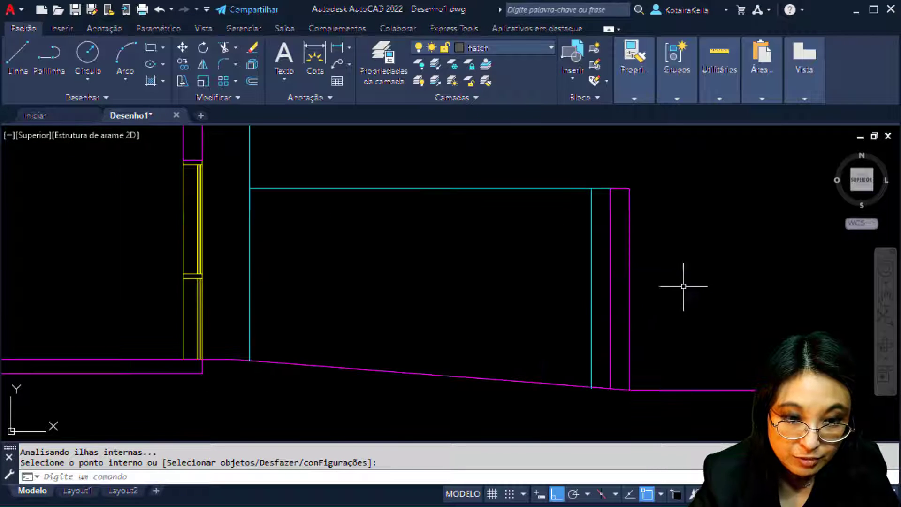
scroll(737, 314, down, 6)
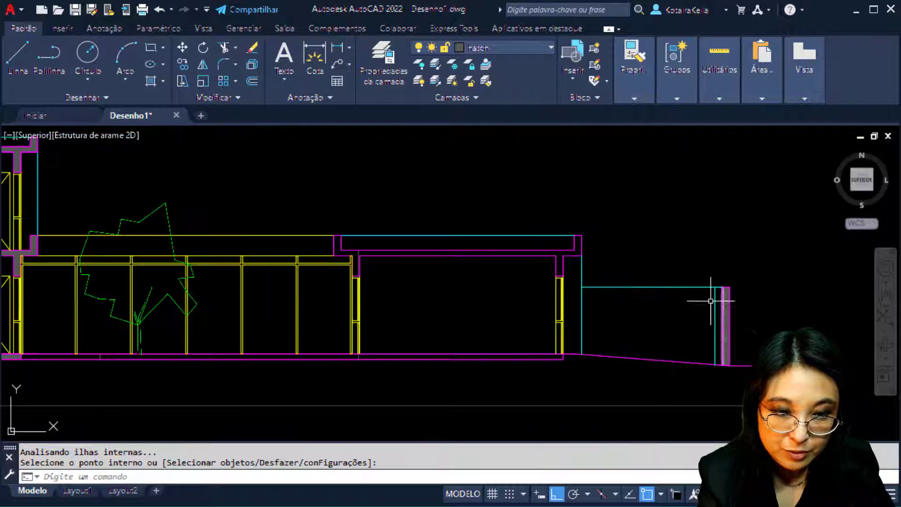
middle_drag(605, 253, 607, 227)
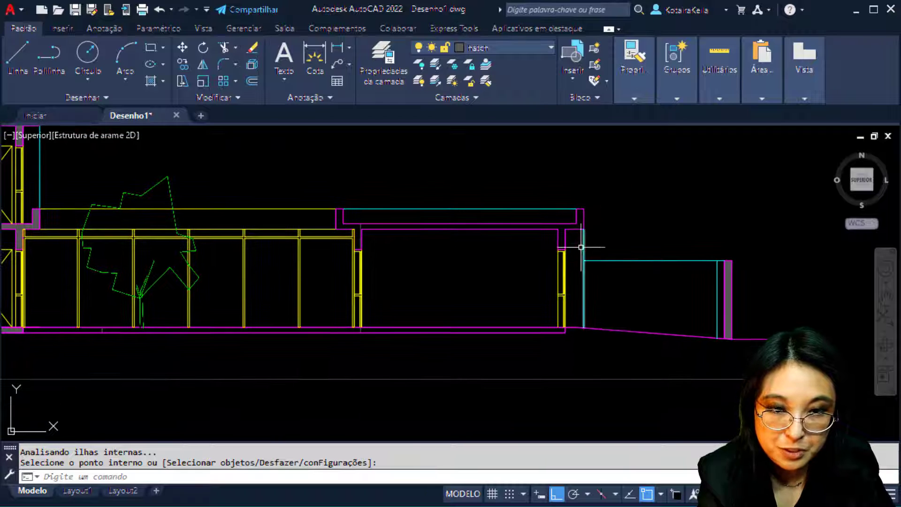
click(570, 225)
key(Return)
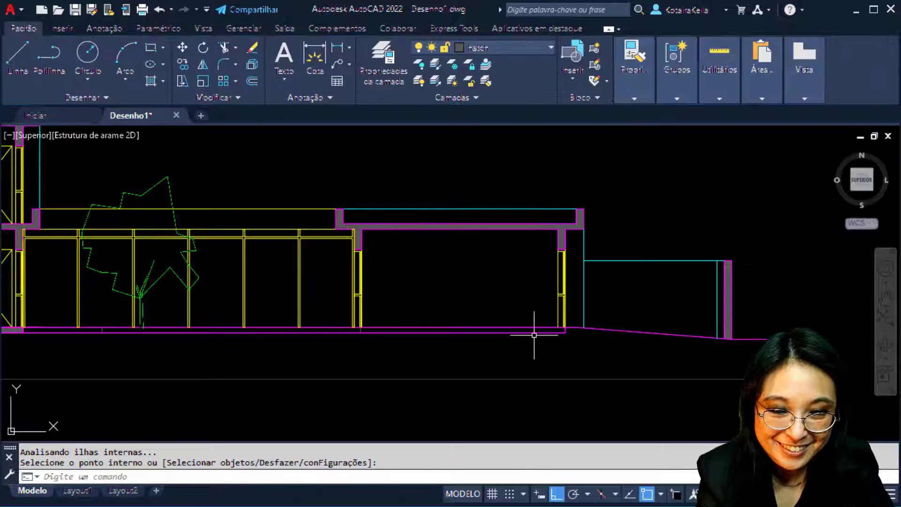
Step: Change the long ground-floor slab's hatch to the SOLID pattern and clear the selection
key(Return)
click(539, 328)
key(Return)
middle_drag(532, 343, 810, 310)
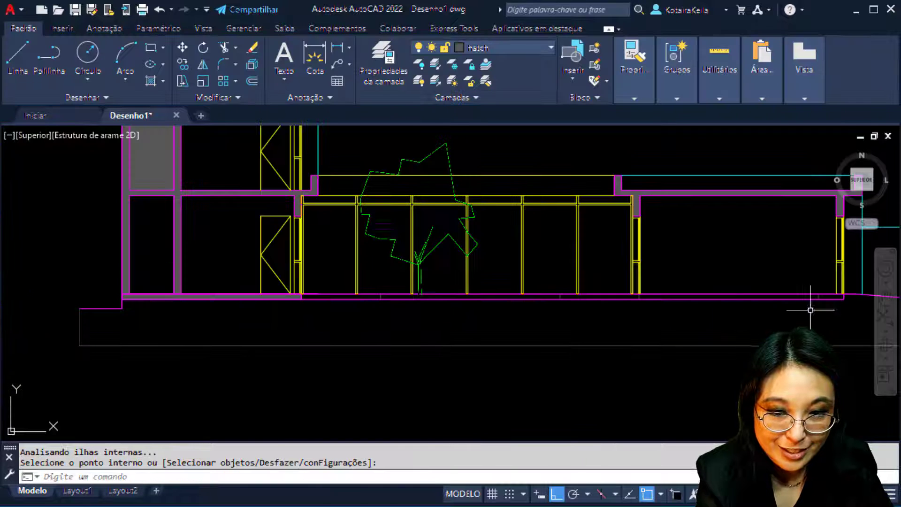
scroll(371, 300, up, 5)
key(Return)
click(376, 292)
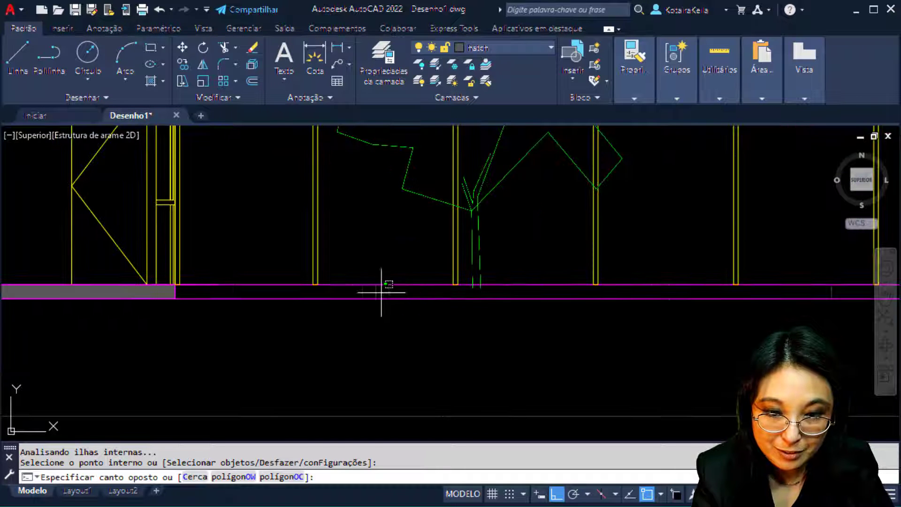
click(366, 293)
click(120, 63)
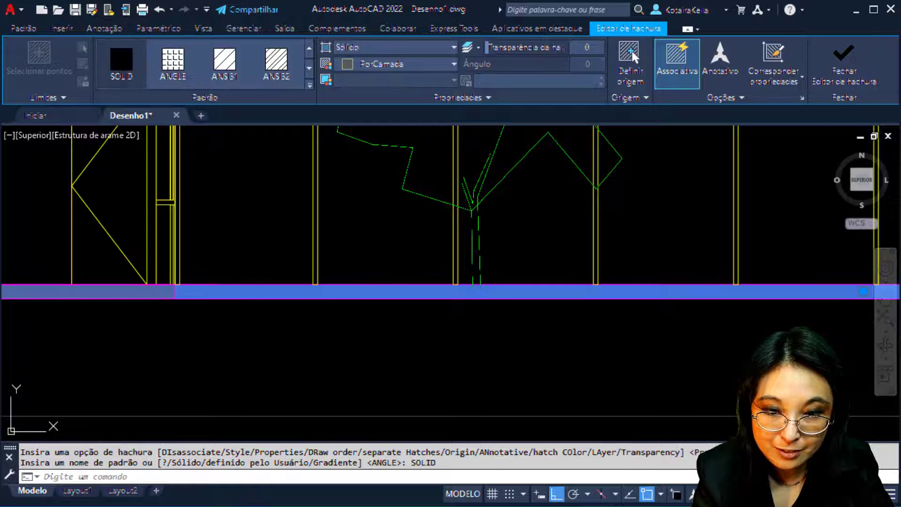
scroll(362, 332, down, 5)
click(362, 332)
key(Escape)
key(Escape)
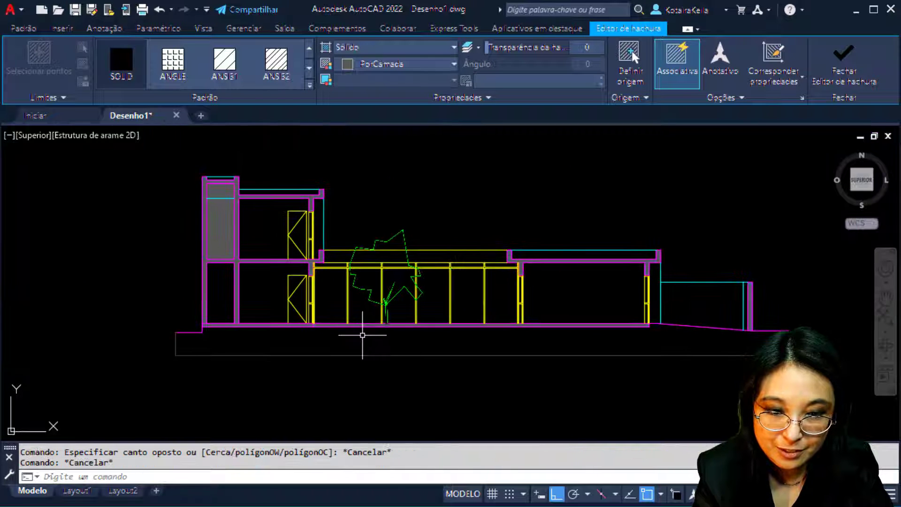
Step: Delete the solid hatch that fills the tower's upper room and check the section's cut elements
click(221, 221)
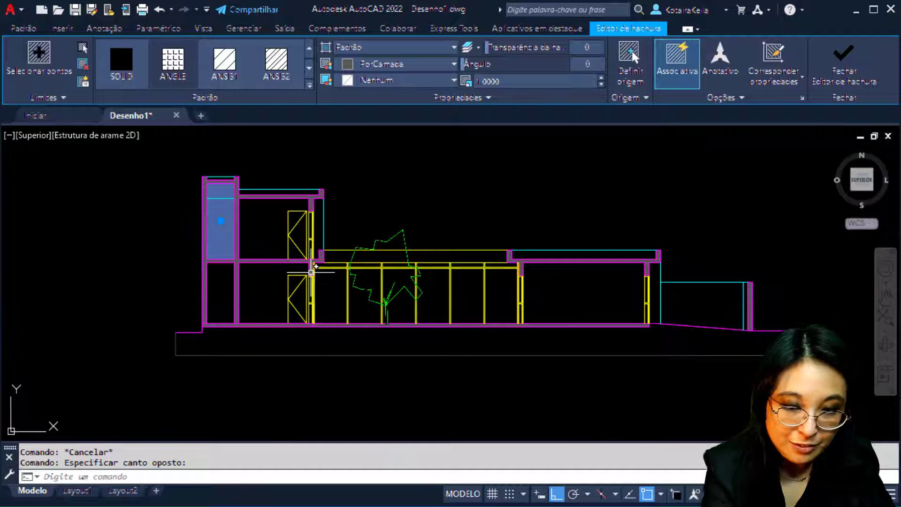
key(Delete)
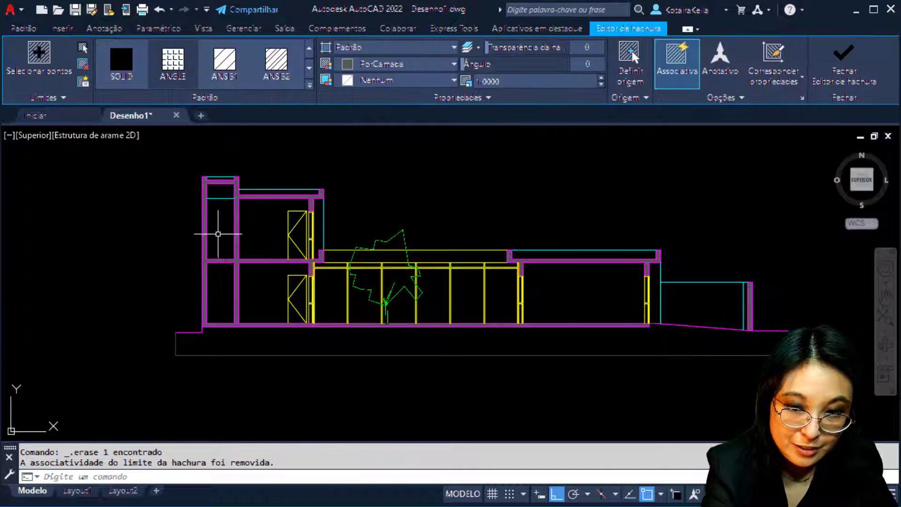
scroll(234, 257, up, 2)
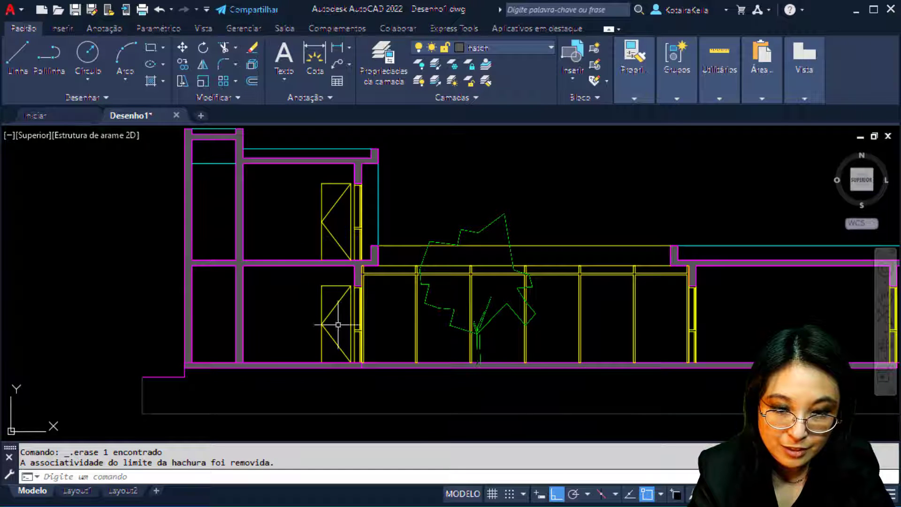
middle_drag(507, 291, 296, 322)
scroll(300, 324, down, 2)
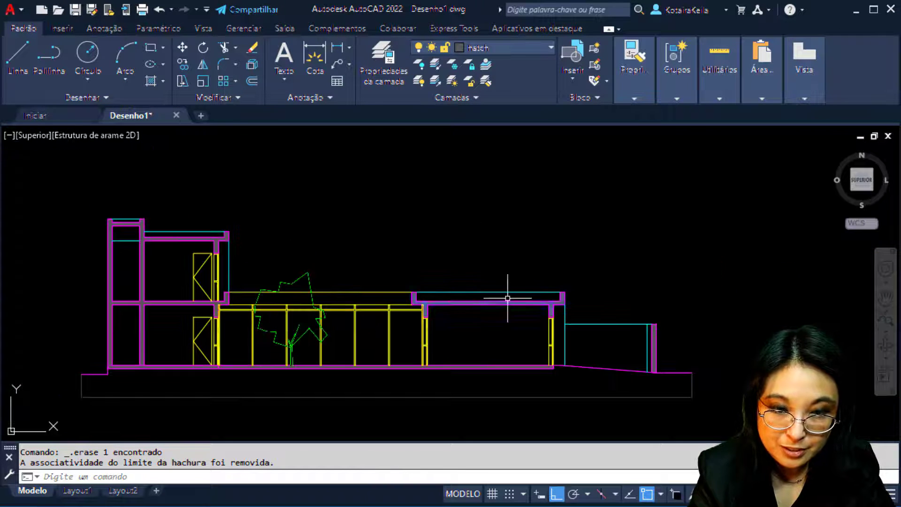
Step: Start a new hatch for the ground with the EARTH pattern at an angle of 45 degrees
middle_drag(456, 269, 478, 210)
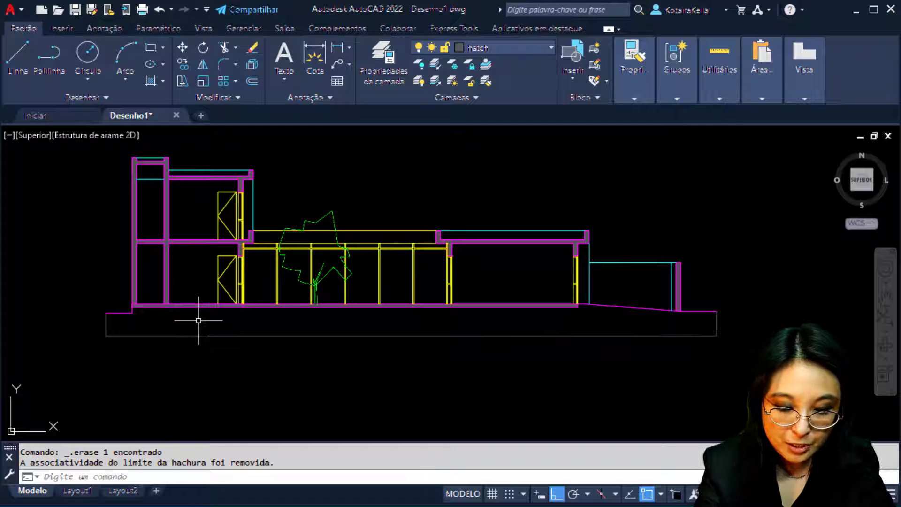
text(A)
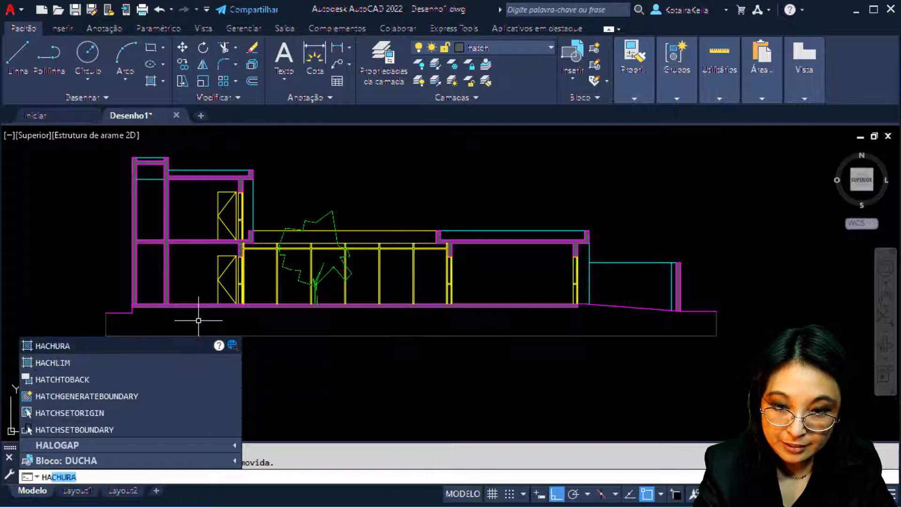
key(Return)
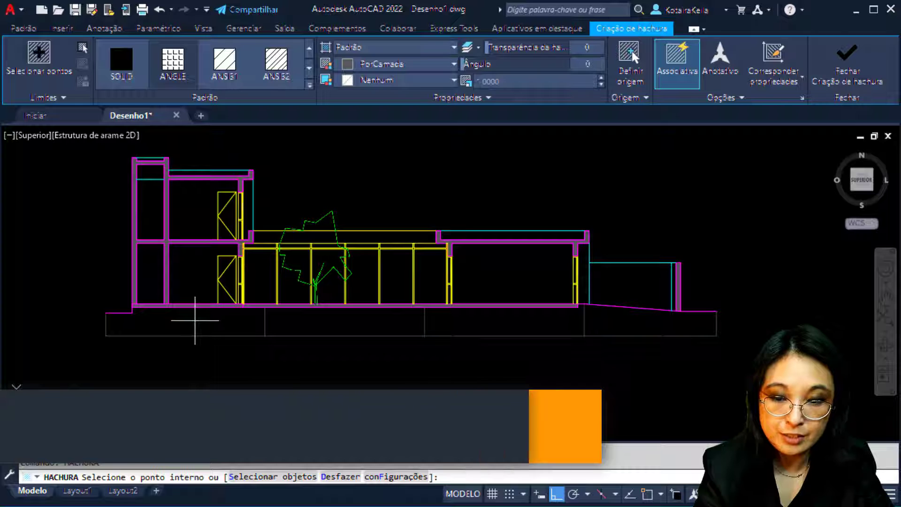
click(310, 84)
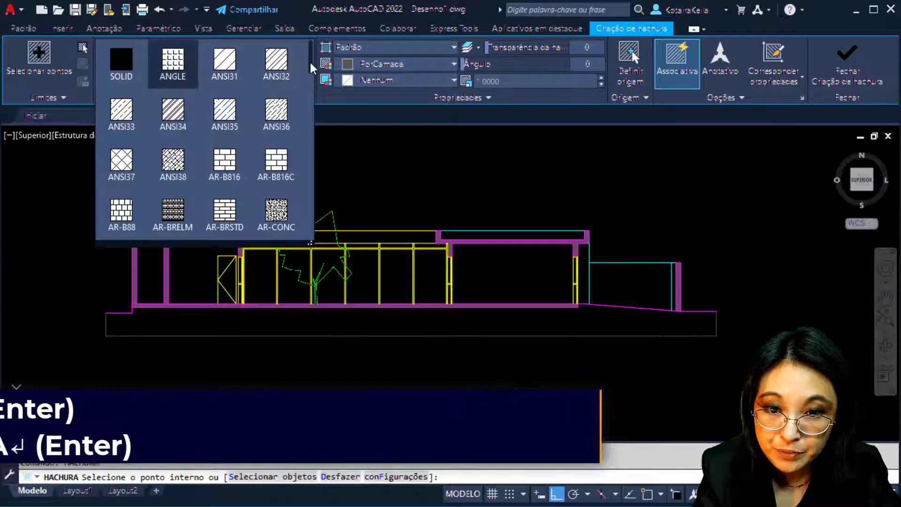
scroll(310, 63, down, 1)
scroll(310, 70, down, 8)
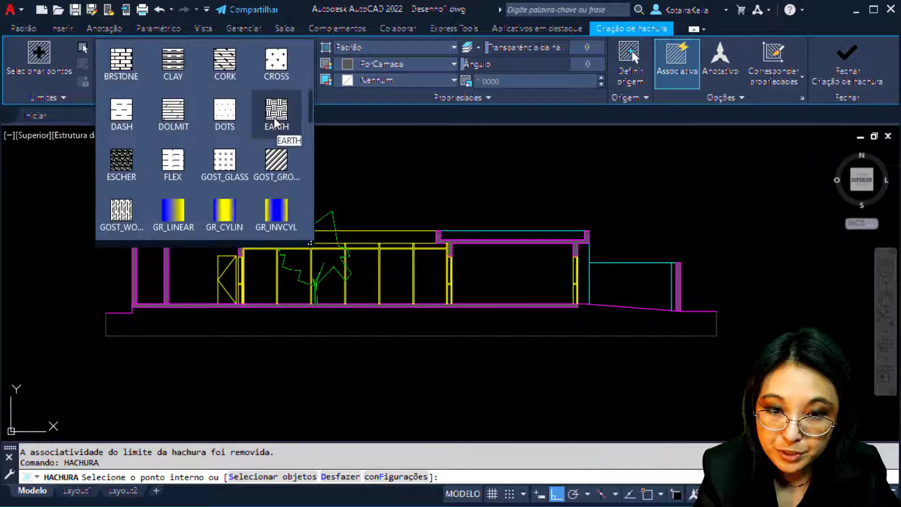
click(276, 119)
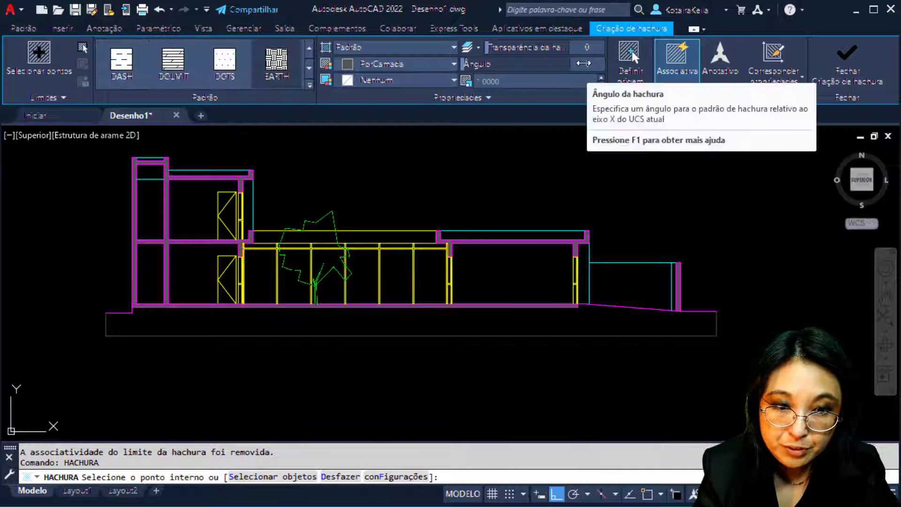
text(45)
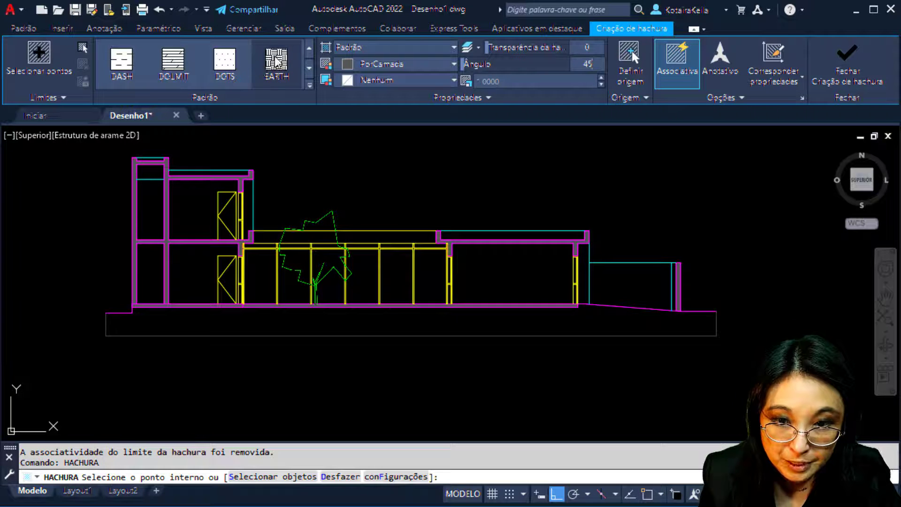
Step: Set the hatch scale to 0.1 and apply the pattern to the closed ground area below the building
click(246, 319)
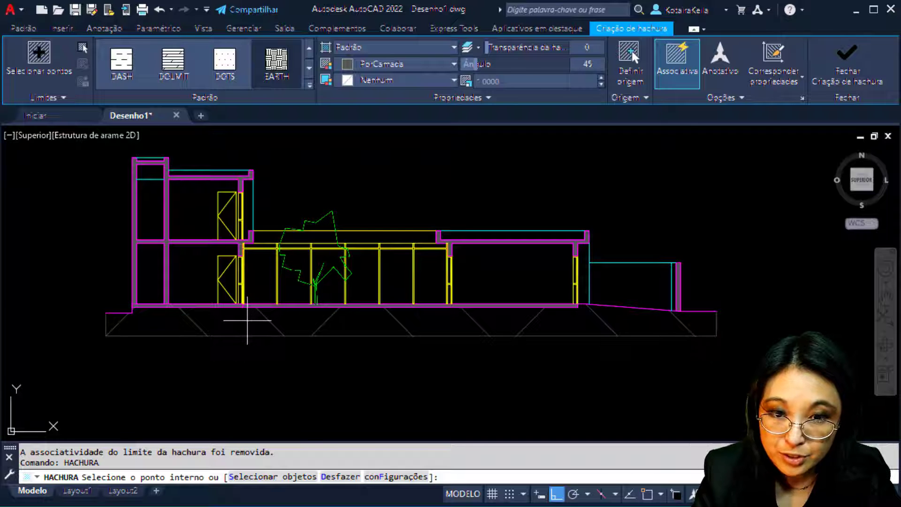
click(523, 82)
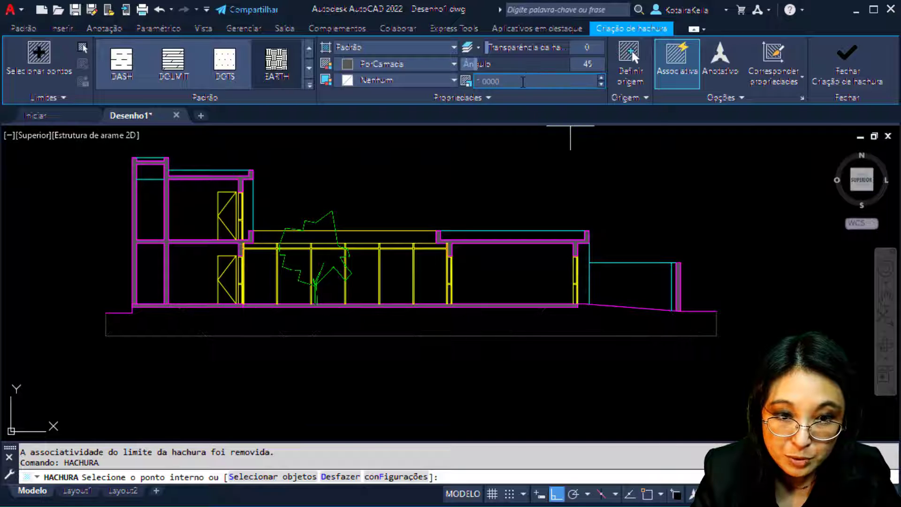
text(1000)
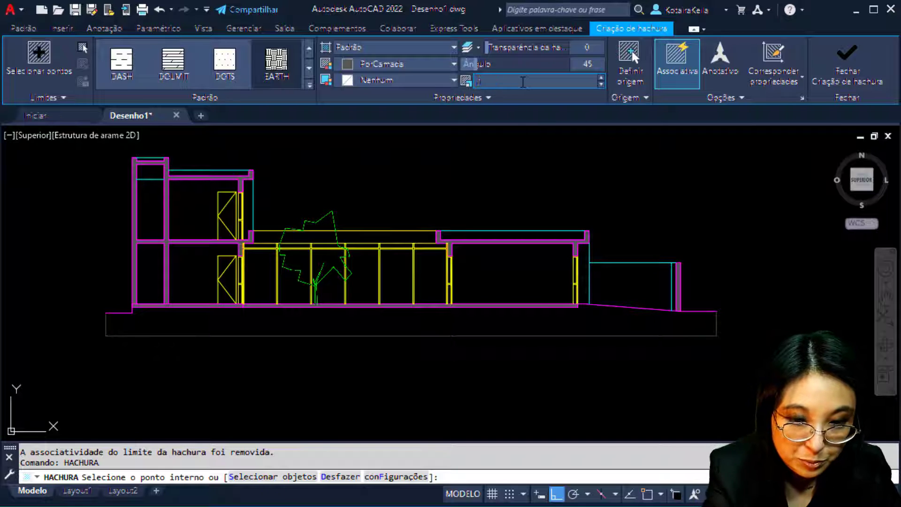
key(Return)
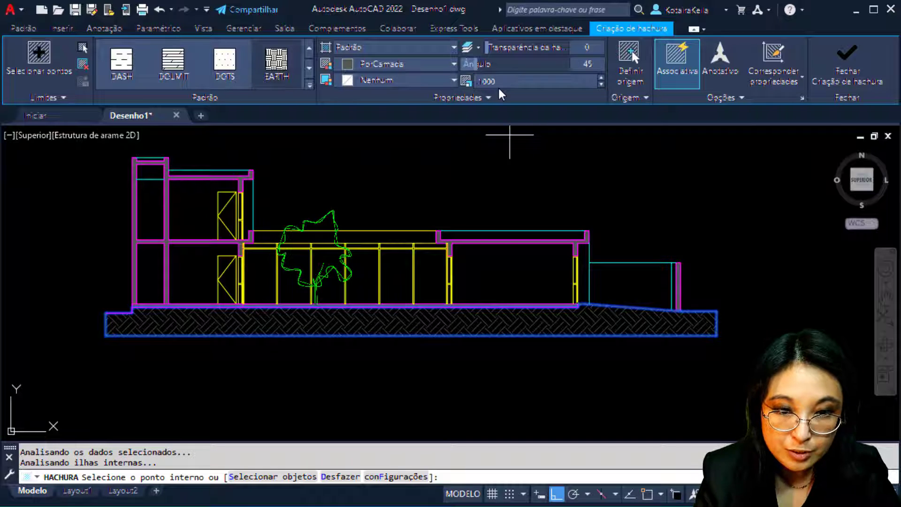
Step: Set the ground hatch's scale to 0.05
click(488, 83)
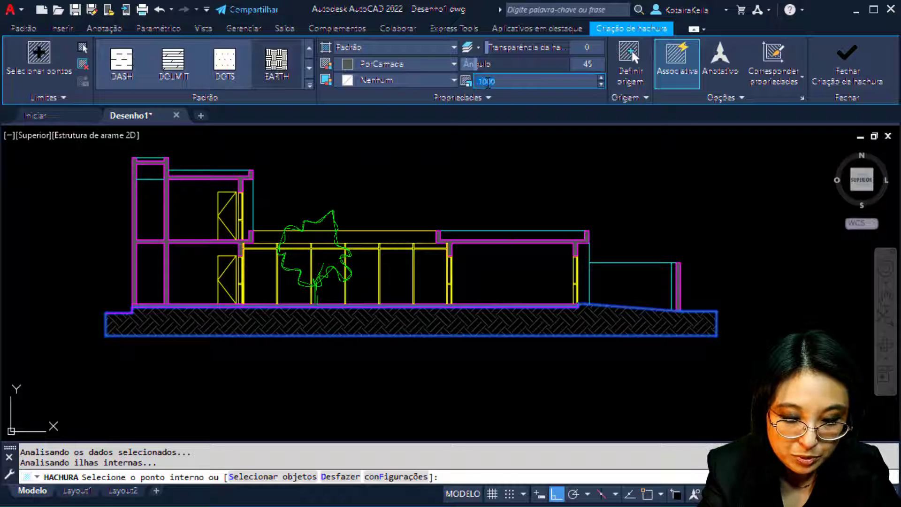
text(0.05)
key(Return)
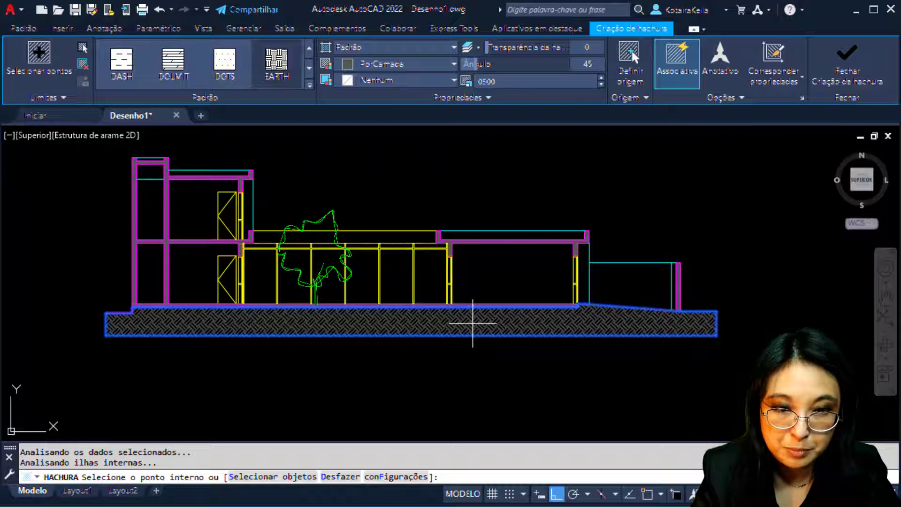
Step: Finish the EARTH hatch in the ground area below the building
click(474, 323)
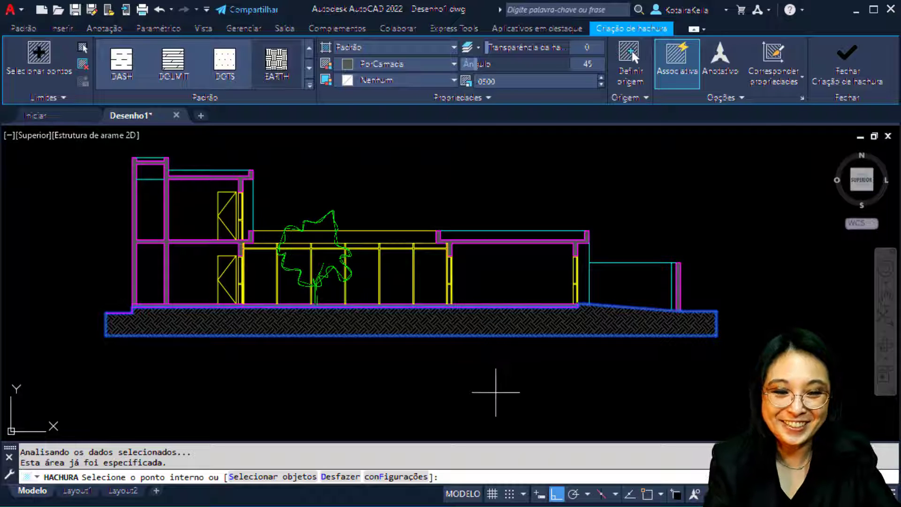
key(Return)
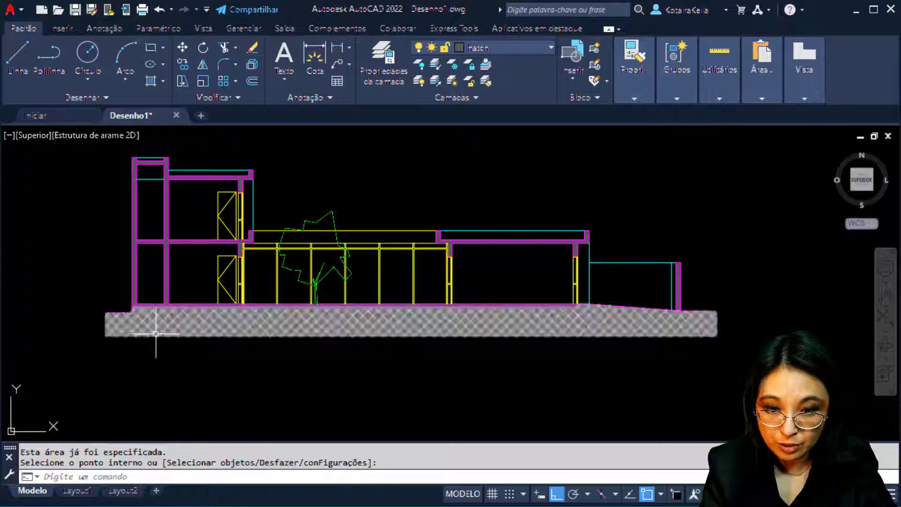
Step: Copy the "Pav. Superior ESCALA 1:100" title from the upper floor plan to just below the left end of the section's ground
scroll(186, 332, down, 4)
scroll(275, 261, down, 4)
middle_drag(275, 261, 291, 343)
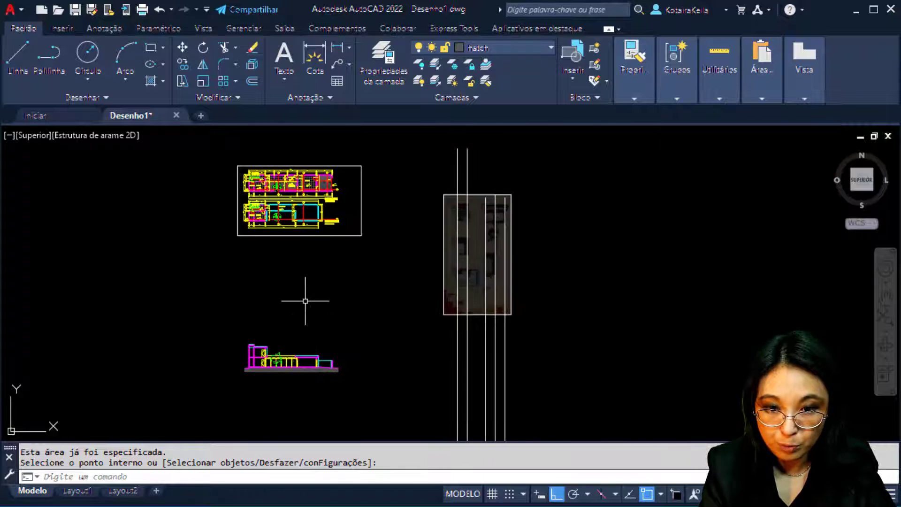
scroll(334, 226, up, 8)
click(364, 245)
click(304, 200)
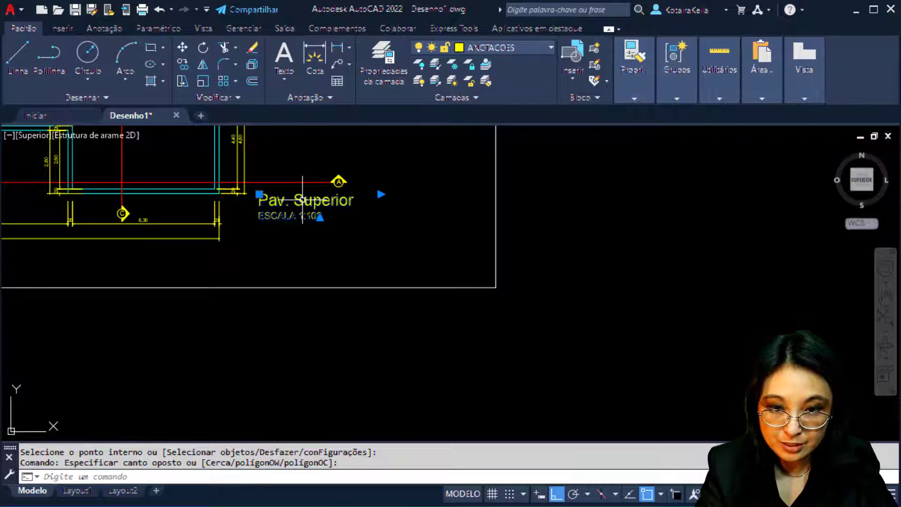
text(co)
key(Return)
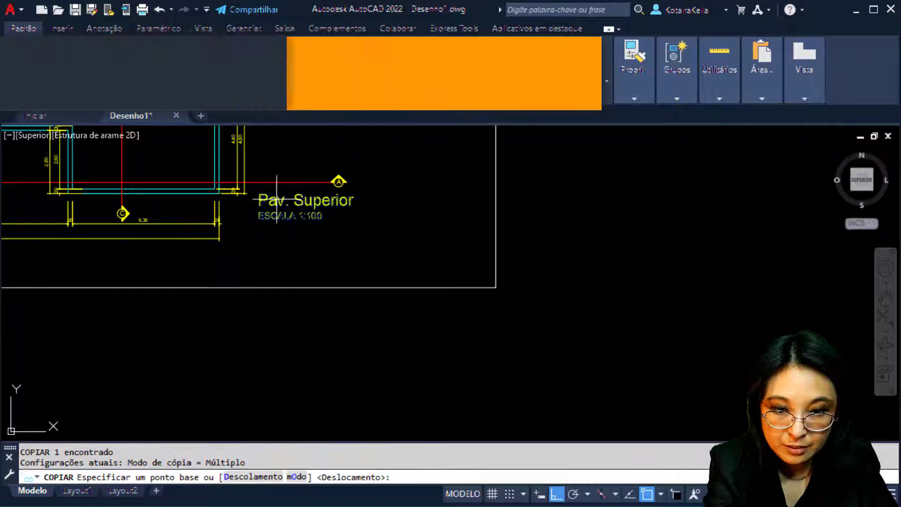
click(259, 194)
scroll(278, 231, down, 4)
middle_drag(352, 298, 412, 191)
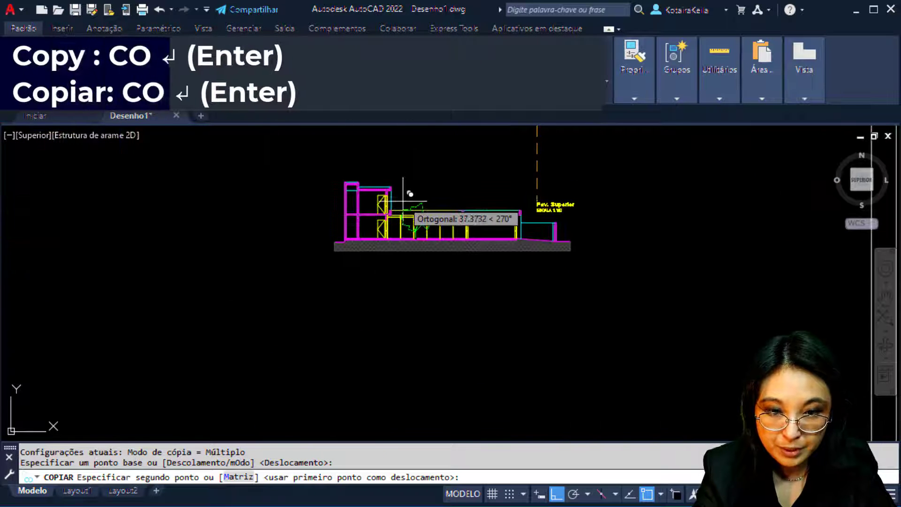
key(F8)
scroll(345, 256, up, 7)
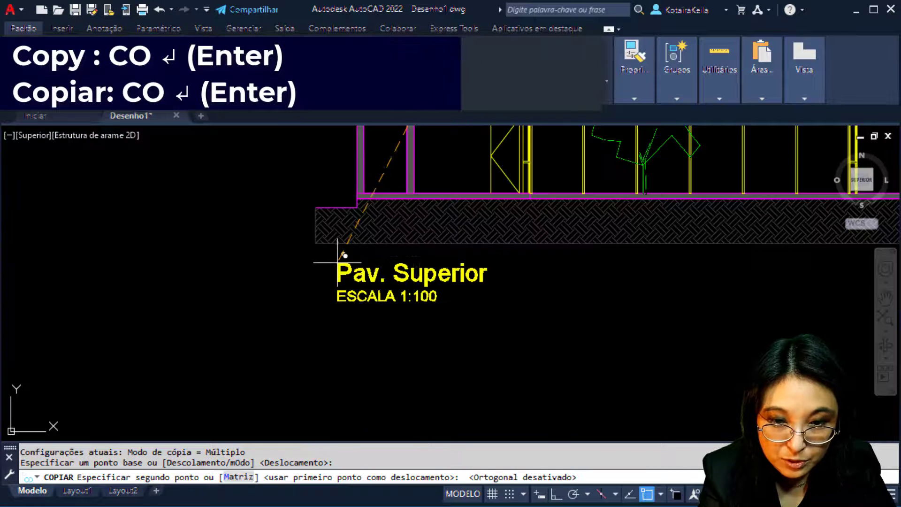
click(315, 251)
scroll(245, 262, down, 4)
middle_drag(316, 251, 242, 307)
key(Escape)
key(Escape)
Step: Change the first line of the copied title to "Corte A"
scroll(243, 262, down, 4)
scroll(270, 316, up, 4)
click(269, 310)
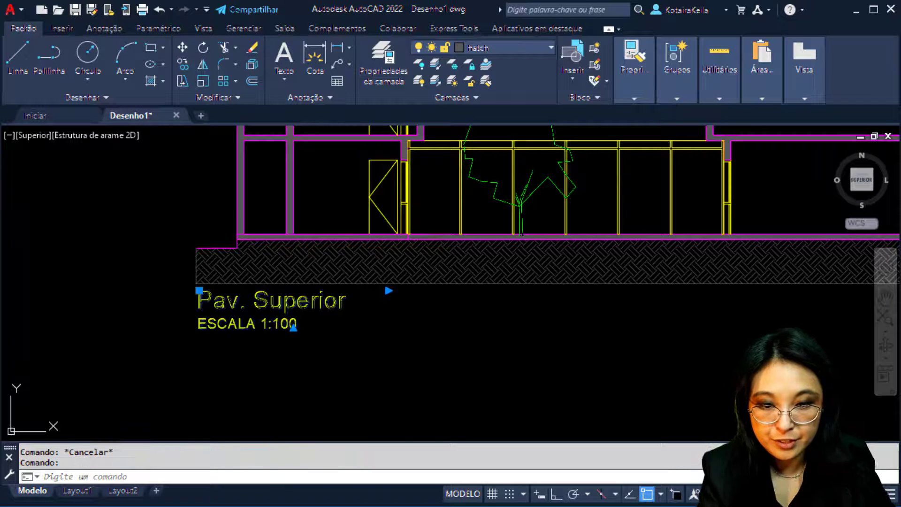
double_click(302, 299)
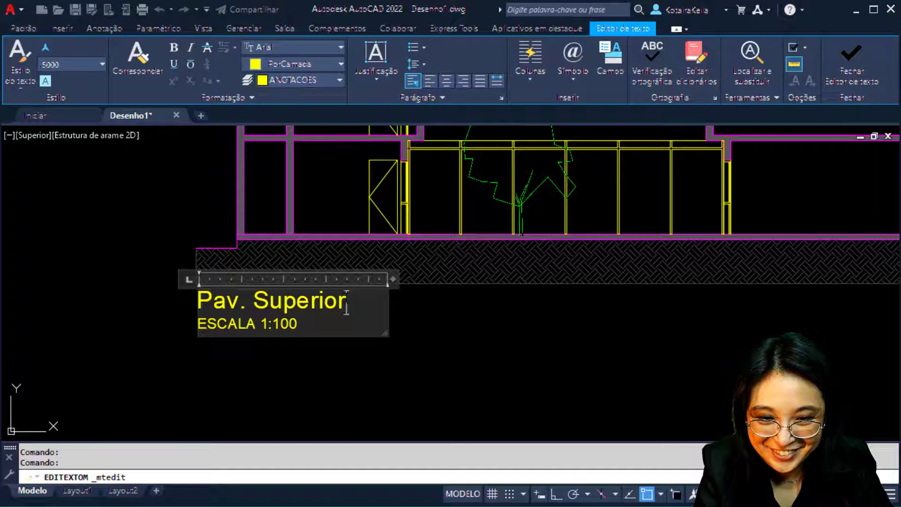
drag(346, 303, 81, 250)
text(CORT)
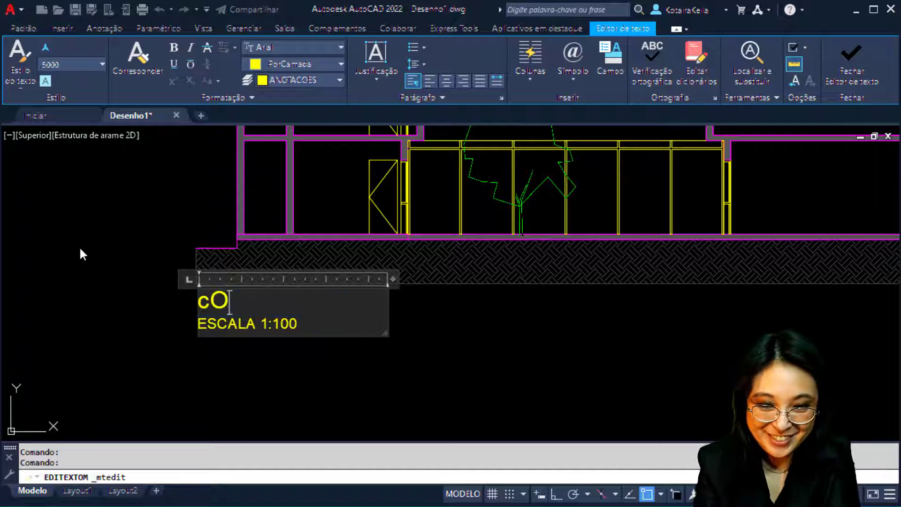
key(BackSpace)
key(BackSpace)
key(BackSpace)
key(BackSpace)
text(Corte)
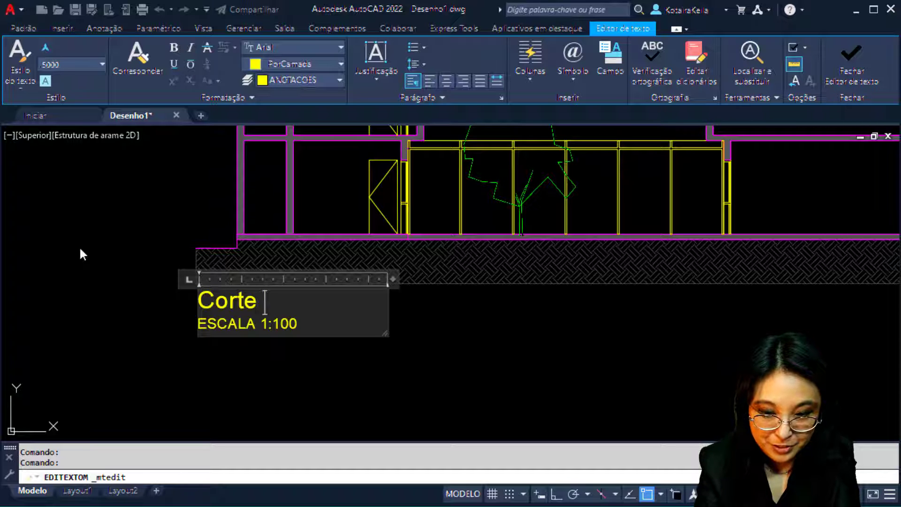
click(80, 249)
Step: Examine the section line A markers and titles on the floor plans
scroll(380, 386, down, 3)
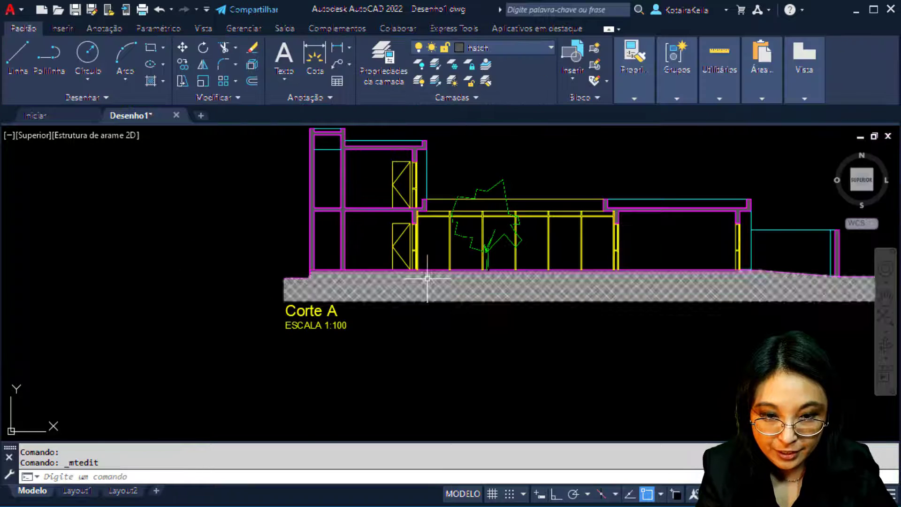
scroll(342, 362, down, 3)
scroll(227, 316, up, 5)
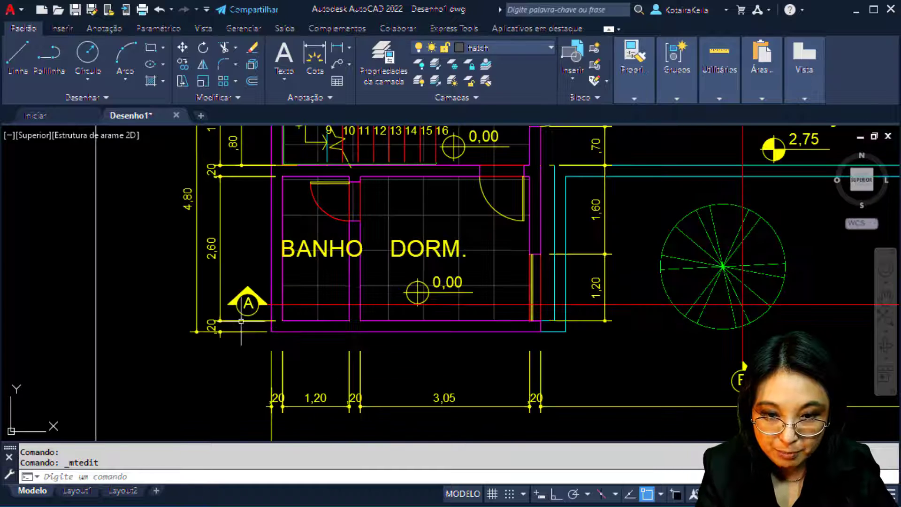
scroll(227, 317, down, 5)
scroll(610, 316, up, 4)
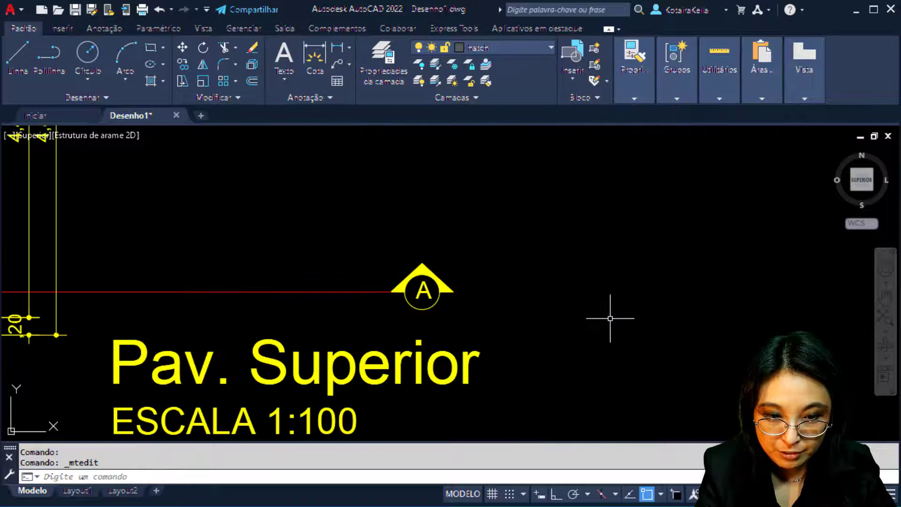
scroll(610, 318, down, 3)
middle_drag(525, 318, 600, 302)
mouse_move(492, 230)
middle_down()
mouse_move(512, 264)
mouse_move(507, 320)
mouse_move(473, 245)
middle_up()
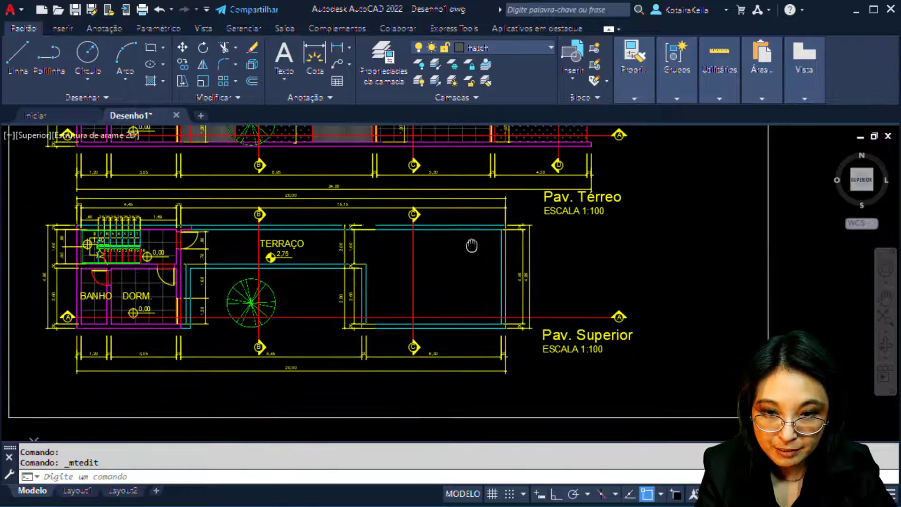
Step: Open Layout1 and rename it "01 plantas e cortes"
click(83, 493)
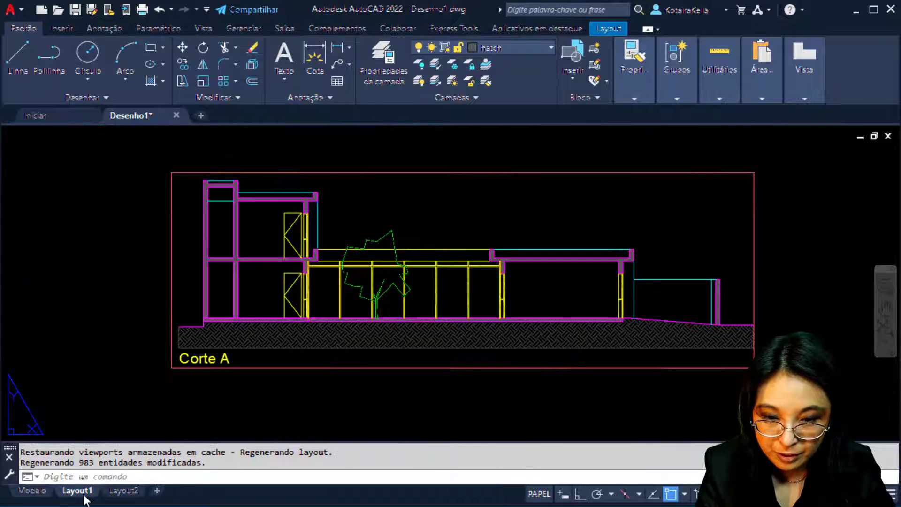
right_click(84, 493)
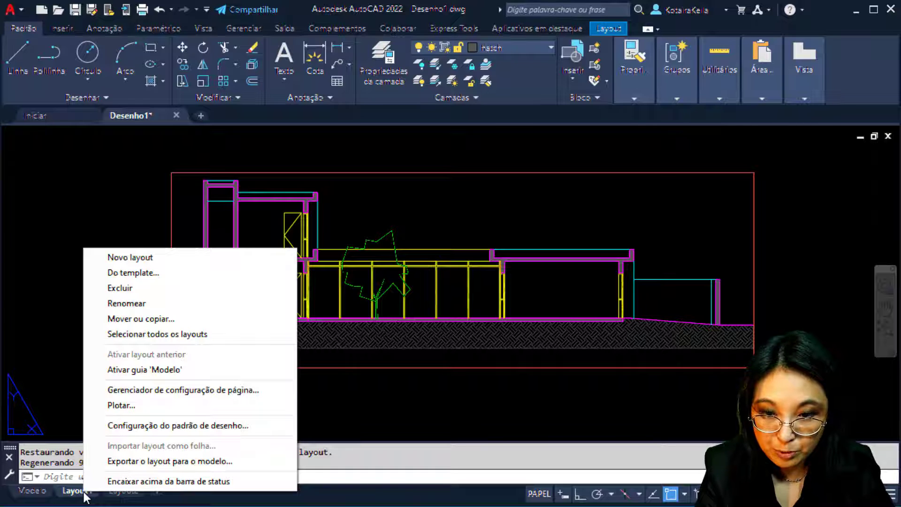
click(139, 303)
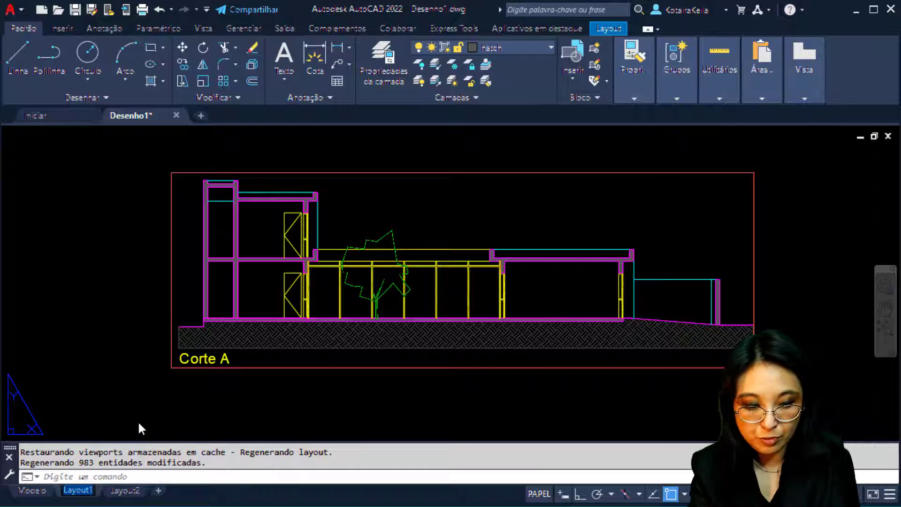
text(01 p)
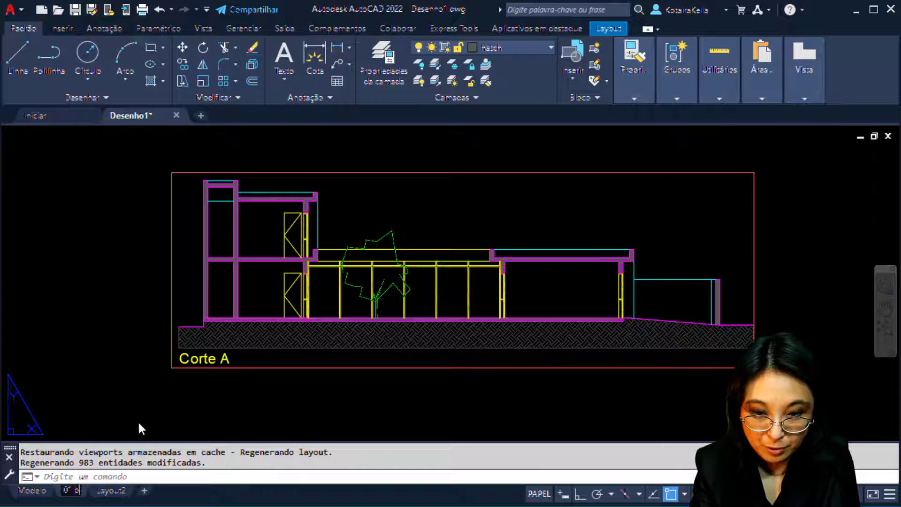
text(lantas e cortes)
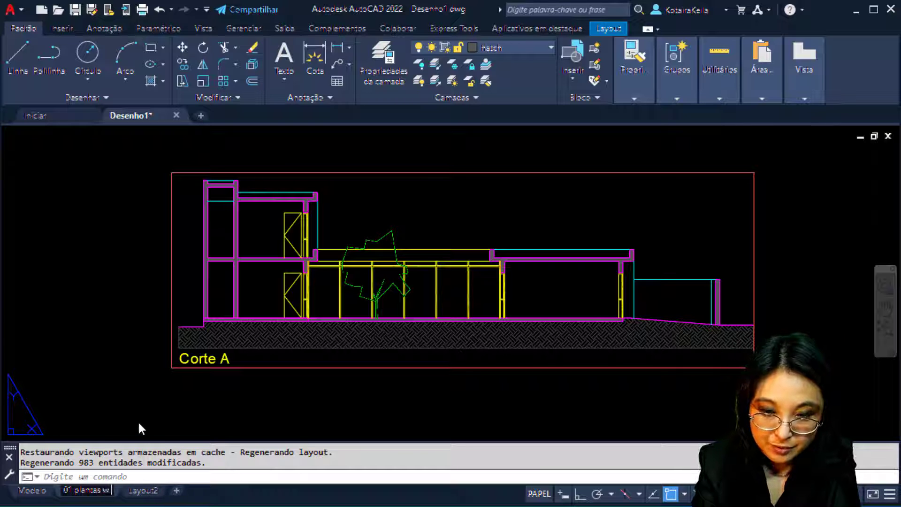
key(Return)
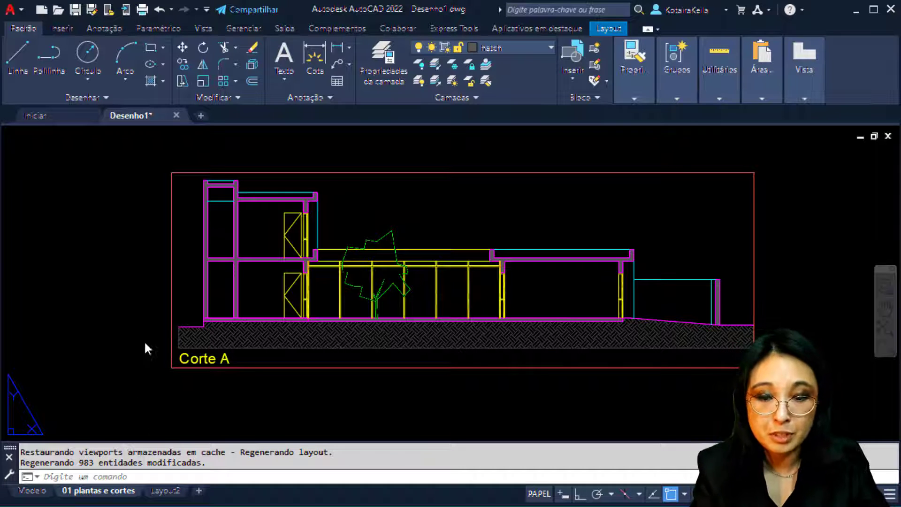
Step: Stretch the section viewport's lower edge down to include the ESCALA 1:100 line under the Corte A title
scroll(162, 348, down, 4)
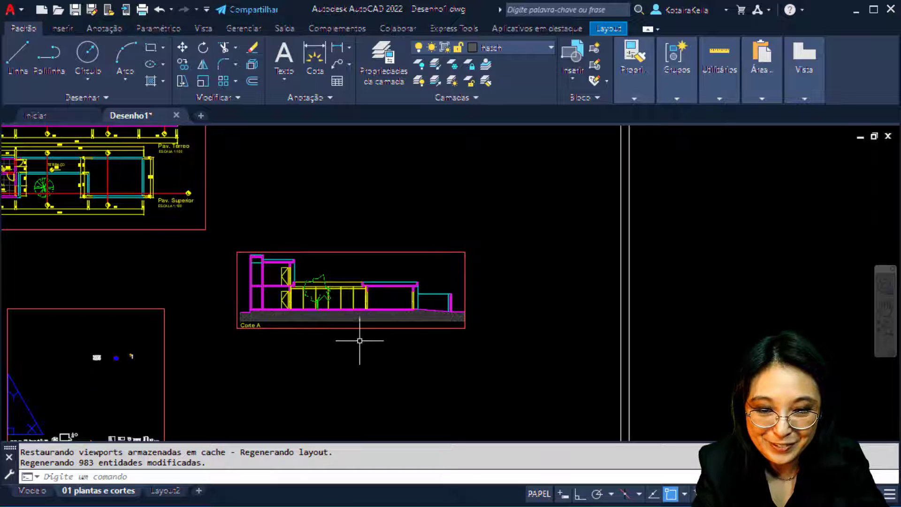
click(347, 329)
scroll(228, 331, up, 4)
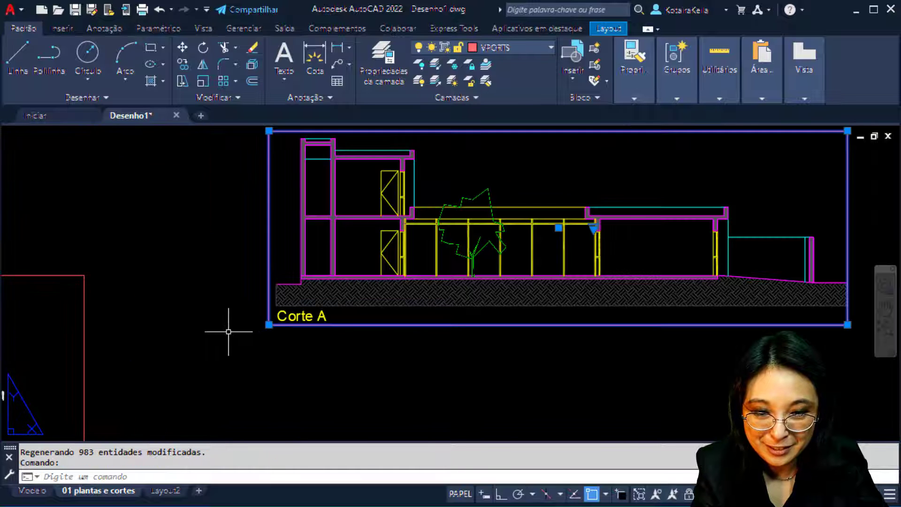
click(268, 325)
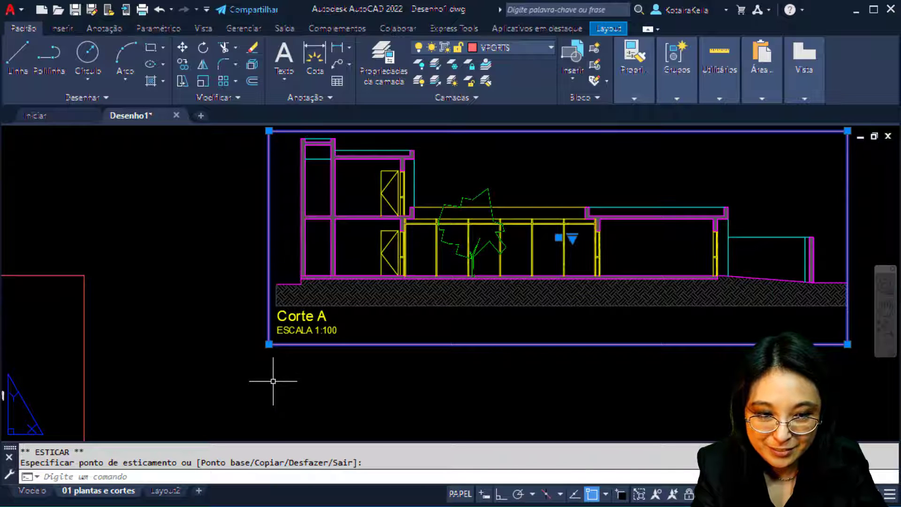
Step: Move the section viewport by its upper-left corner to the lower-left corner of the floor plans viewport
scroll(273, 381, down, 3)
middle_drag(273, 381, 264, 388)
scroll(264, 389, down, 3)
double_click(237, 258)
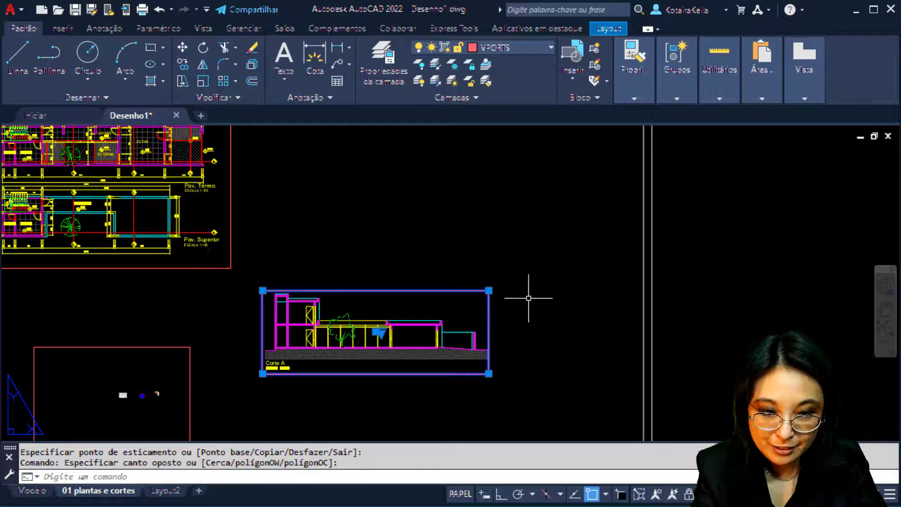
text(m)
key(Return)
click(262, 291)
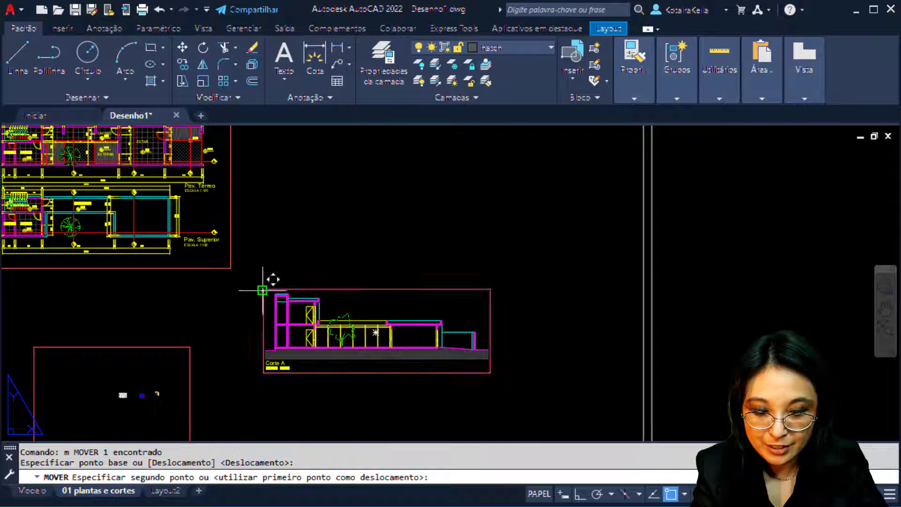
middle_drag(266, 287, 582, 304)
click(297, 285)
Step: Move the other small viewport horizontally away to the right, clear of the section viewport
middle_drag(432, 374, 490, 304)
click(345, 373)
text(m)
key(Return)
click(388, 310)
click(647, 326)
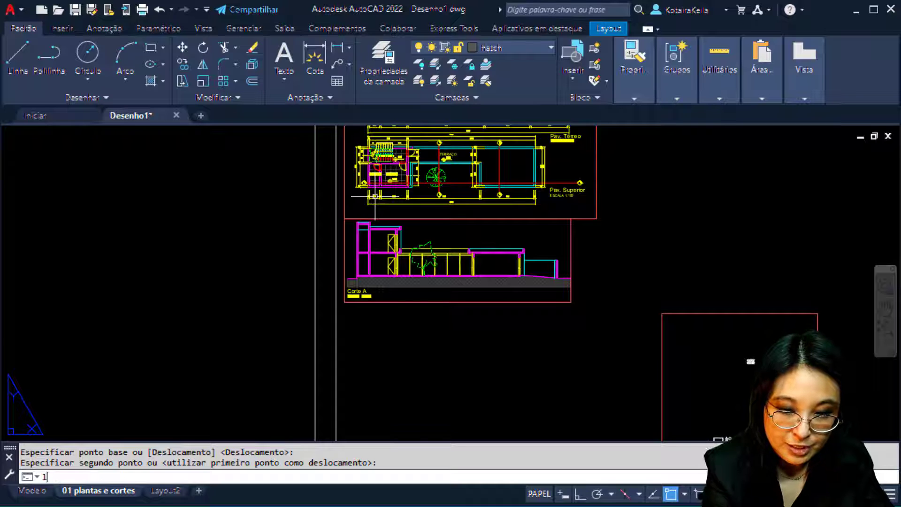
Step: Draw a vertical reference line about 233 units long from the upper floor plan's outer left wall down past the section
text(l)
key(Return)
scroll(402, 177, up, 6)
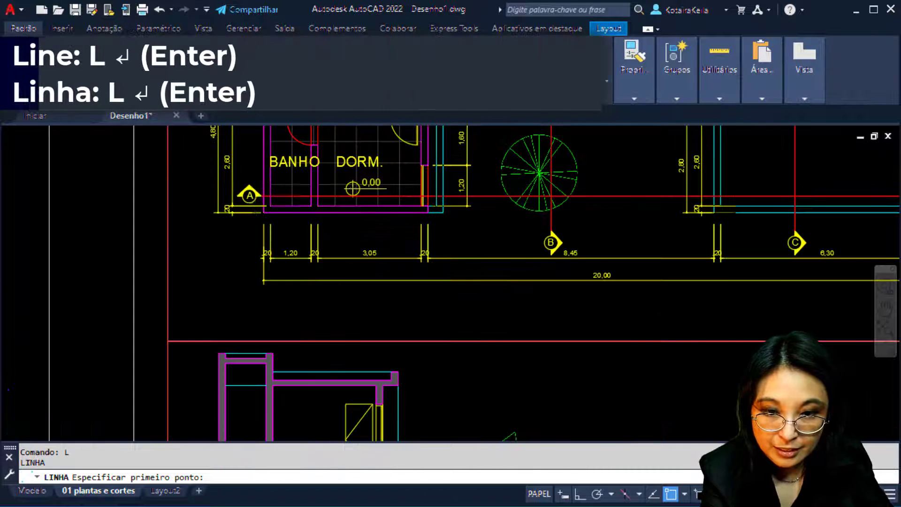
scroll(250, 193, up, 6)
click(301, 264)
scroll(329, 274, down, 12)
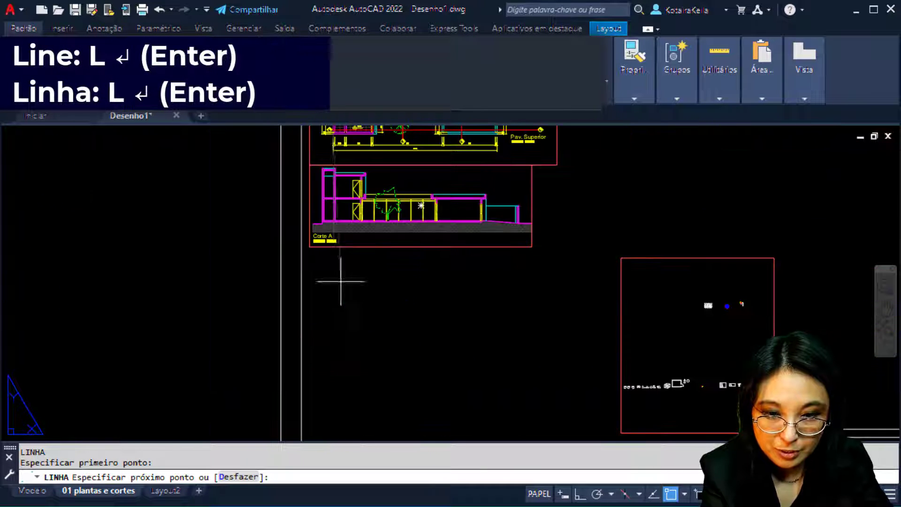
key(F8)
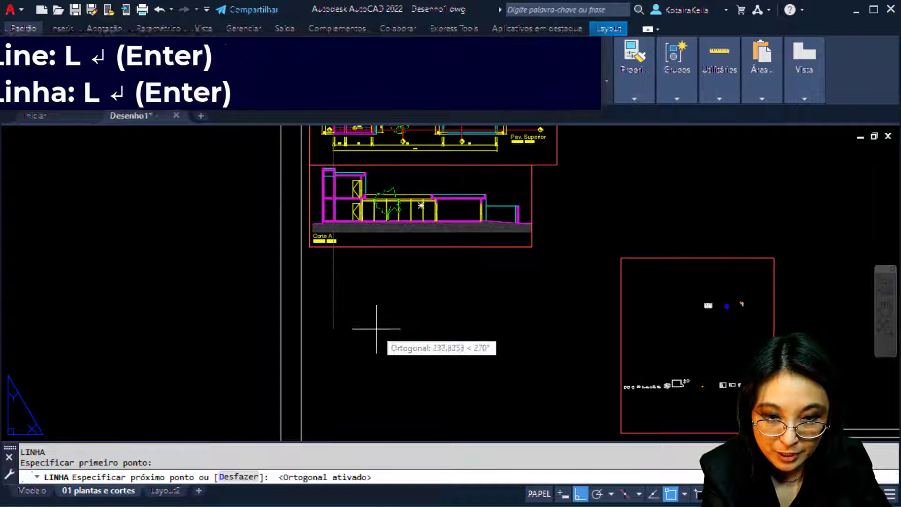
click(376, 329)
key(Escape)
Step: Move the section viewport horizontally so the tower's outer left wall aligns with the vertical reference line
click(511, 235)
click(461, 291)
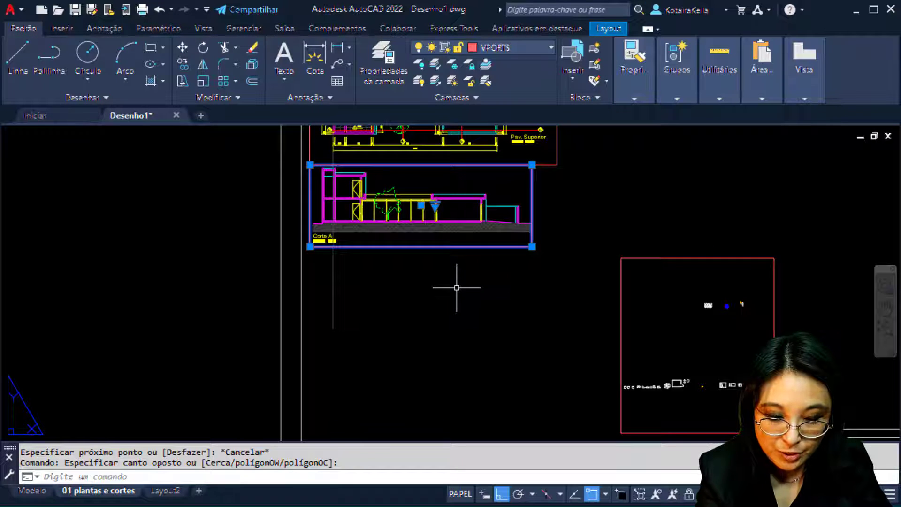
text(m)
key(Return)
scroll(338, 221, up, 8)
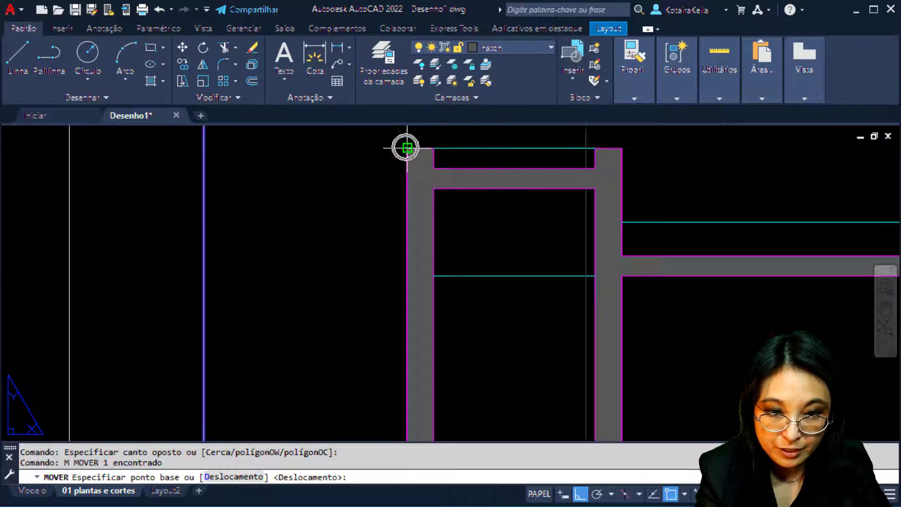
click(407, 149)
click(584, 145)
Step: Delete the vertical reference line between the plan and the section
scroll(328, 280, down, 8)
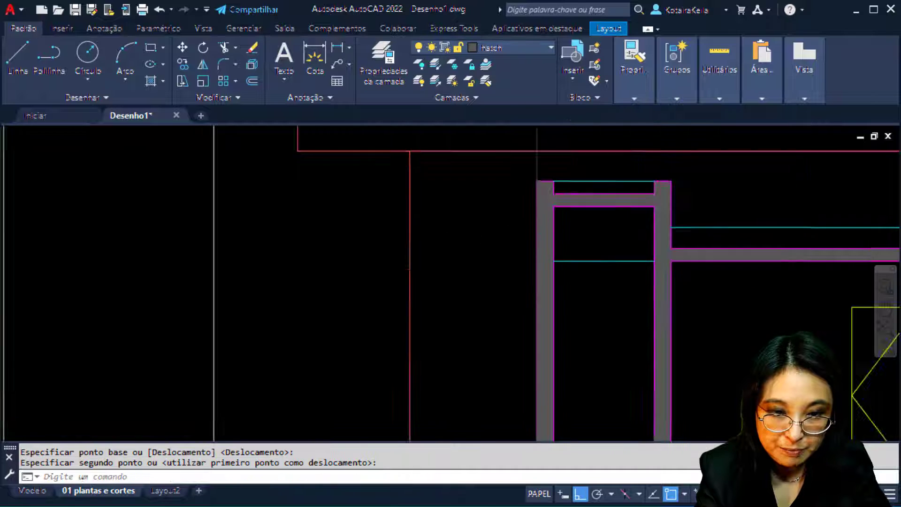
key(Escape)
click(328, 281)
click(305, 283)
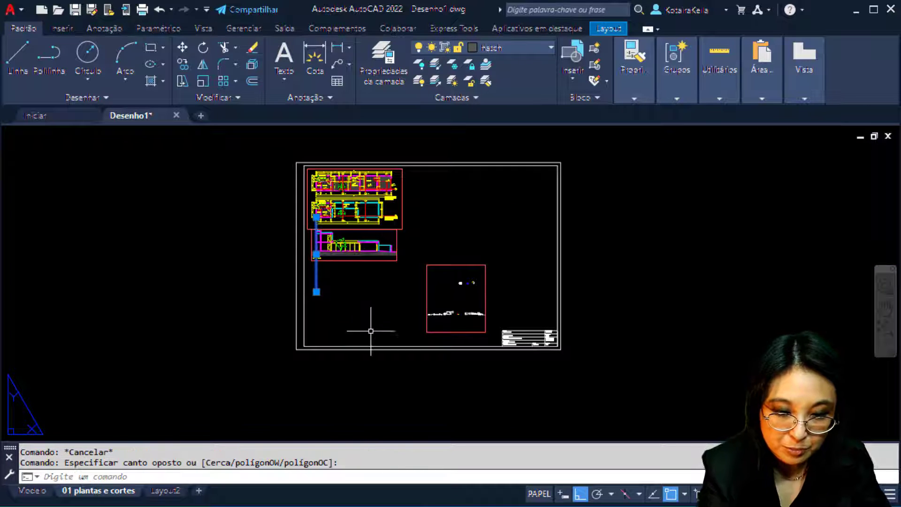
key(Delete)
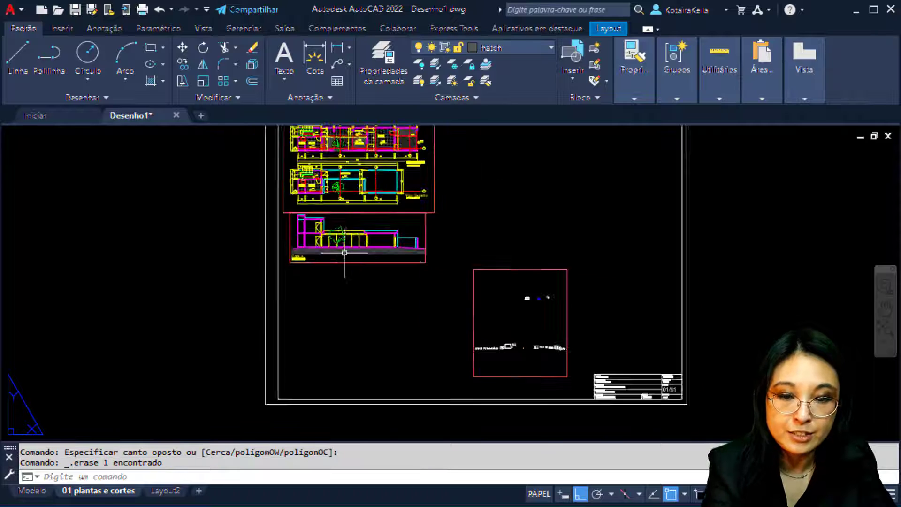
Step: Switch to model space, locate the blue geometric figure enclosed by the red circle, and regenerate the model
scroll(357, 211, up, 6)
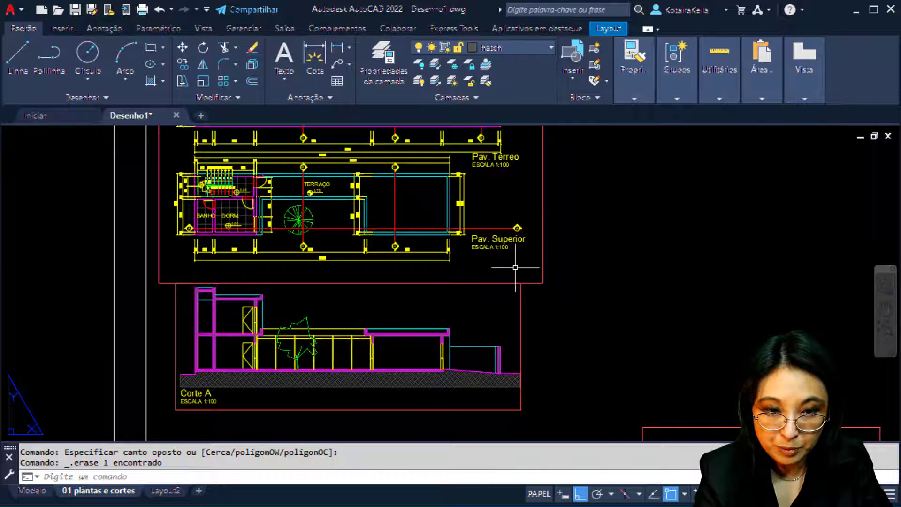
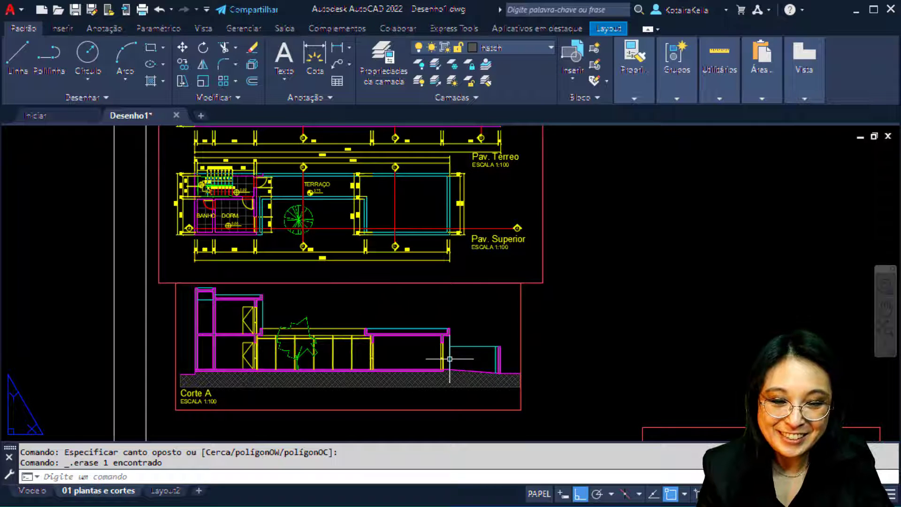
click(43, 494)
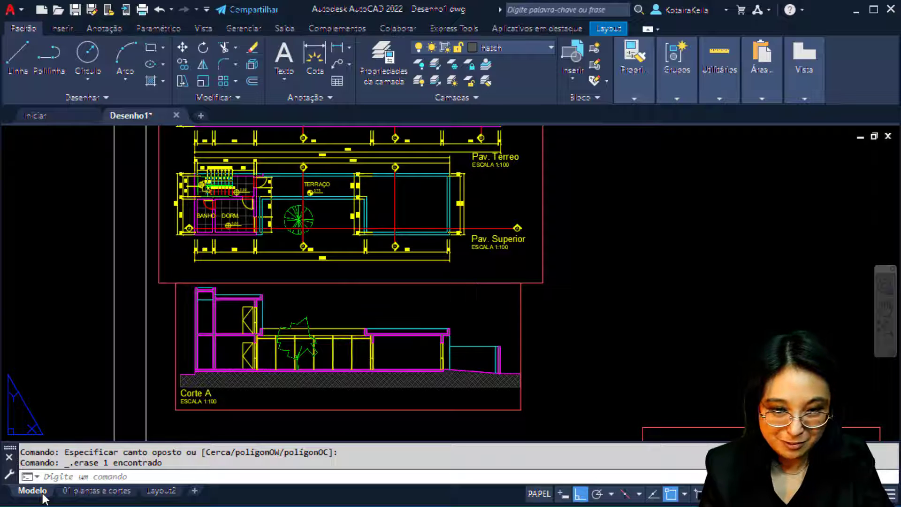
middle_drag(276, 399, 465, 228)
middle_drag(278, 281, 529, 386)
middle_drag(239, 295, 122, 274)
scroll(463, 206, down, 4)
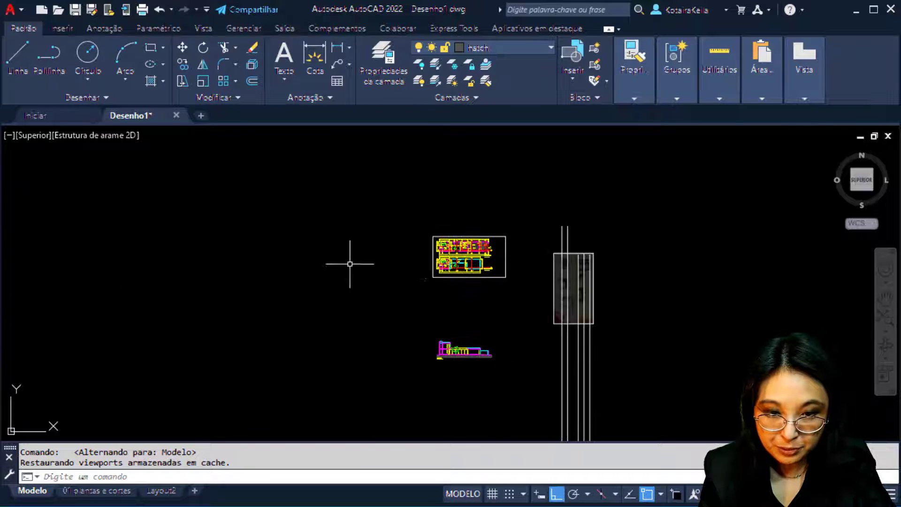
middle_drag(349, 264, 746, 234)
scroll(746, 234, down, 2)
middle_drag(335, 306, 487, 172)
scroll(486, 172, down, 2)
middle_drag(459, 194, 401, 232)
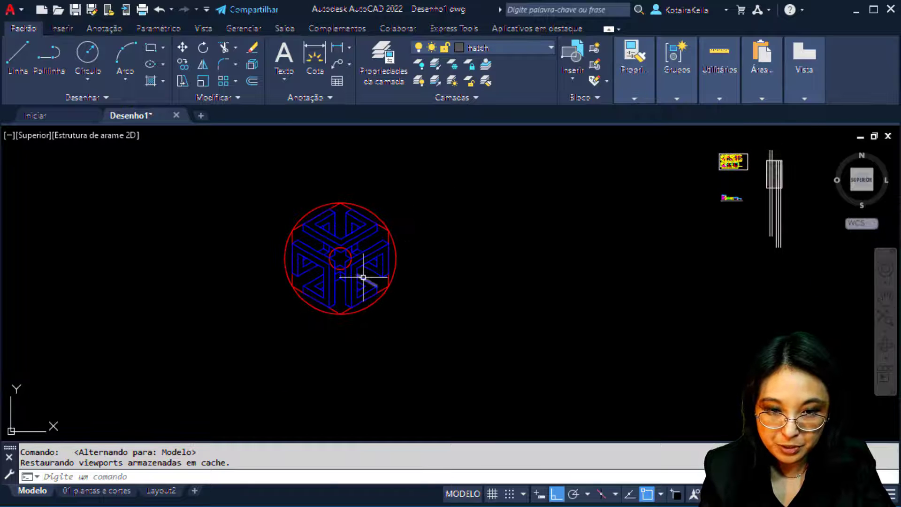
scroll(356, 277, up, 4)
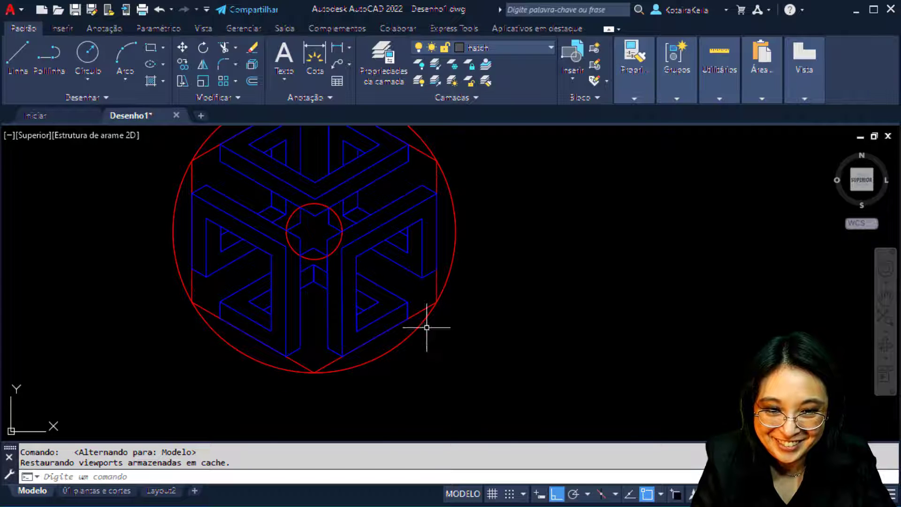
scroll(473, 337, up, 4)
scroll(525, 339, down, 4)
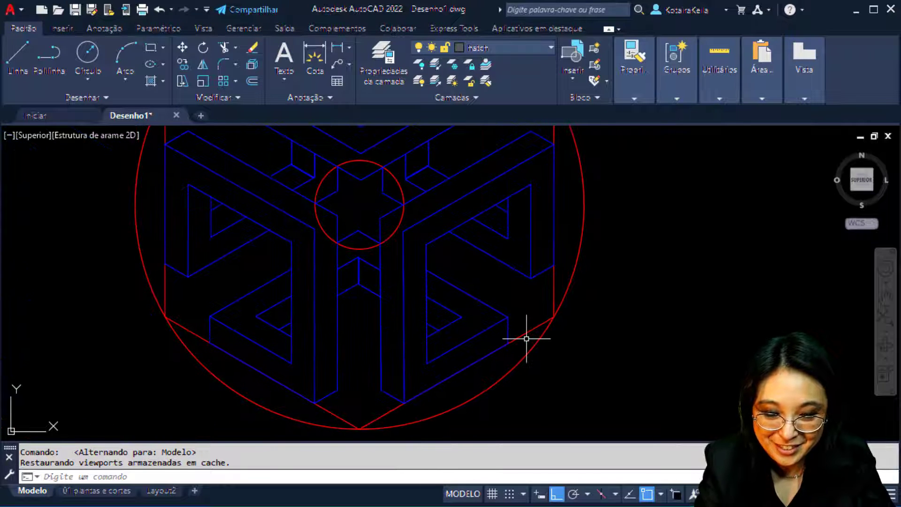
text(REgen)
key(Return)
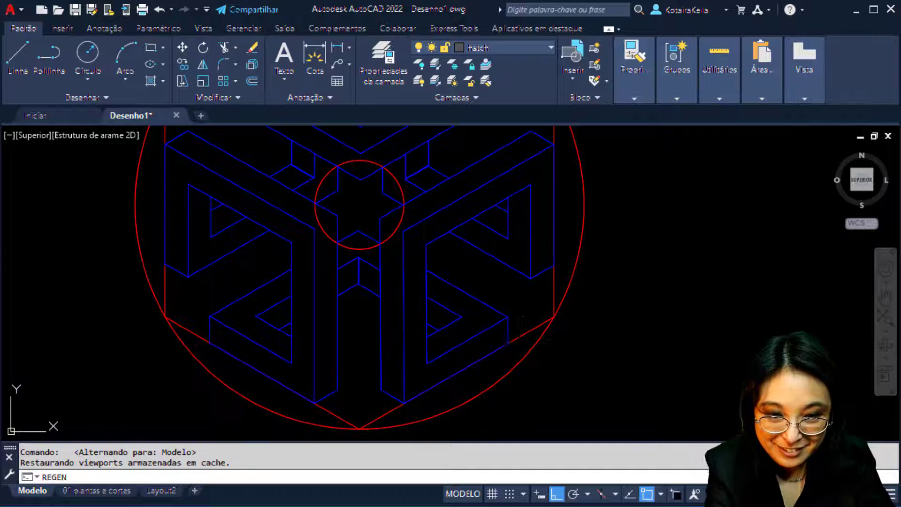
Step: Set the linetype of the outer red circle, red hexagon and small central circle to TRACEJADAX2
middle_drag(403, 239, 352, 275)
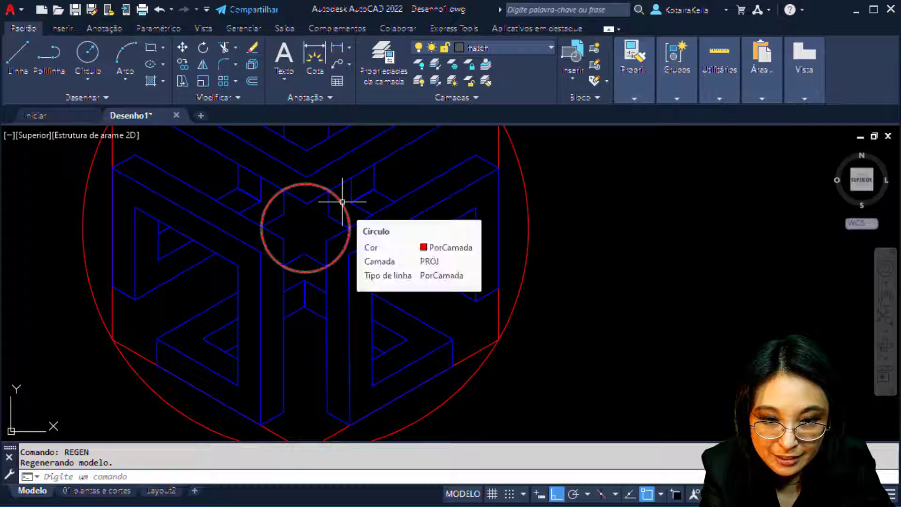
click(544, 362)
click(487, 316)
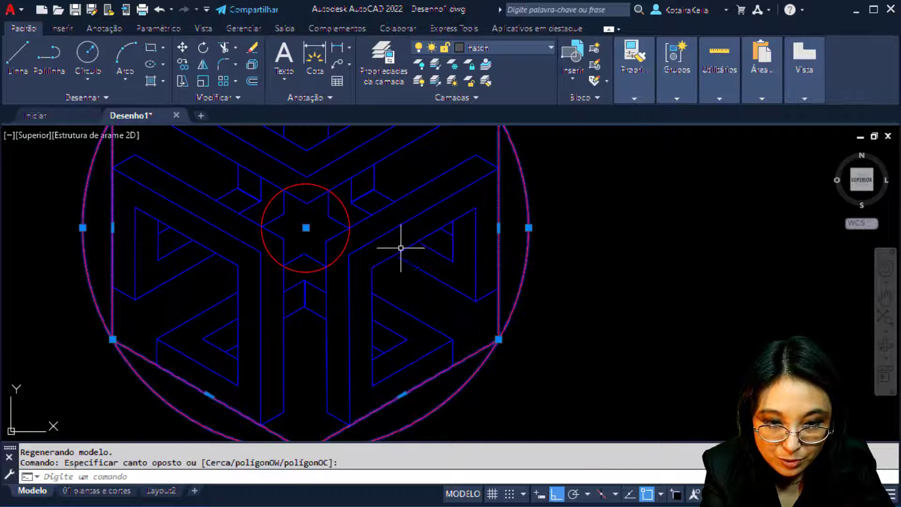
click(341, 198)
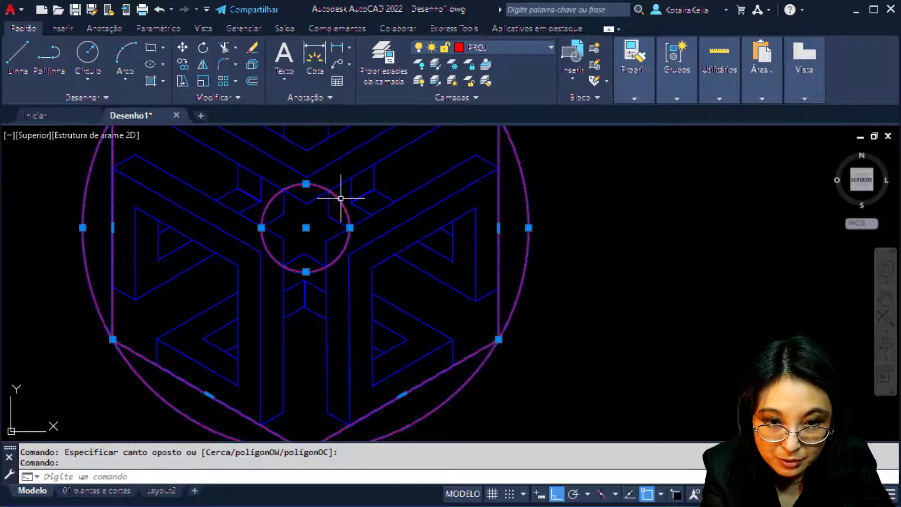
click(520, 47)
click(519, 47)
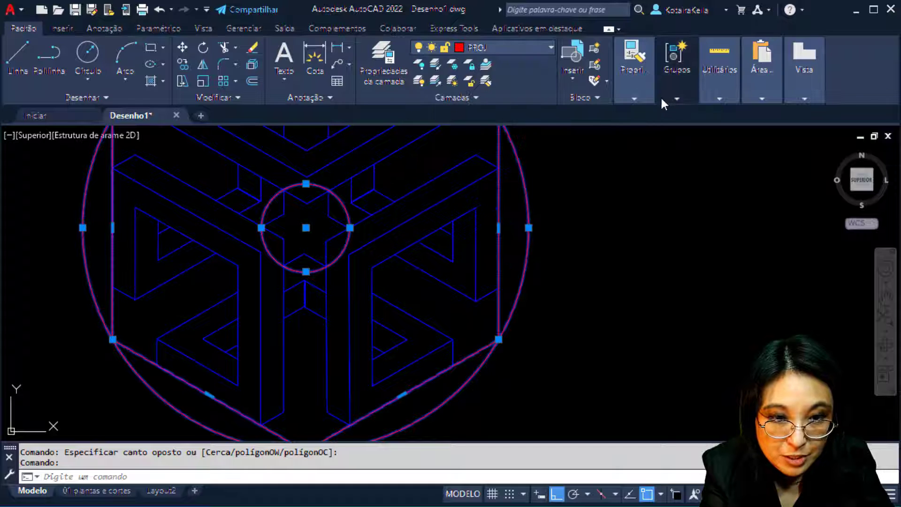
click(640, 87)
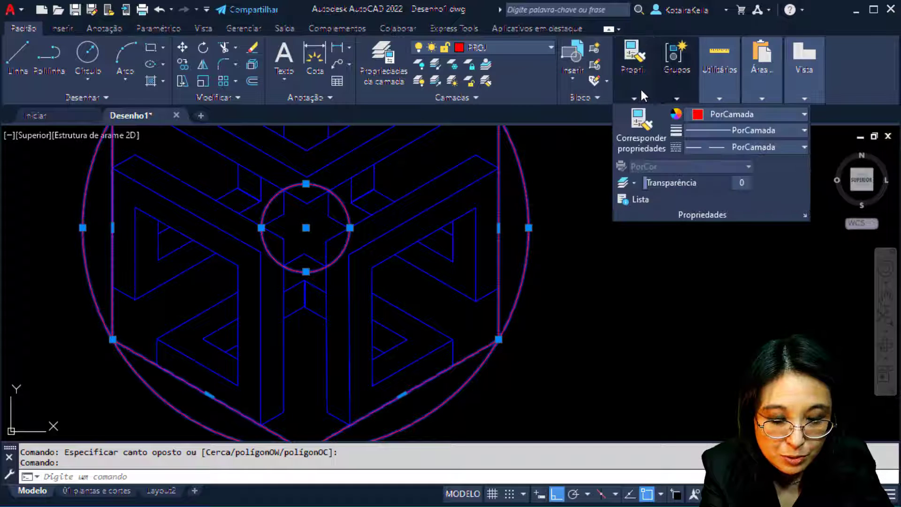
click(776, 147)
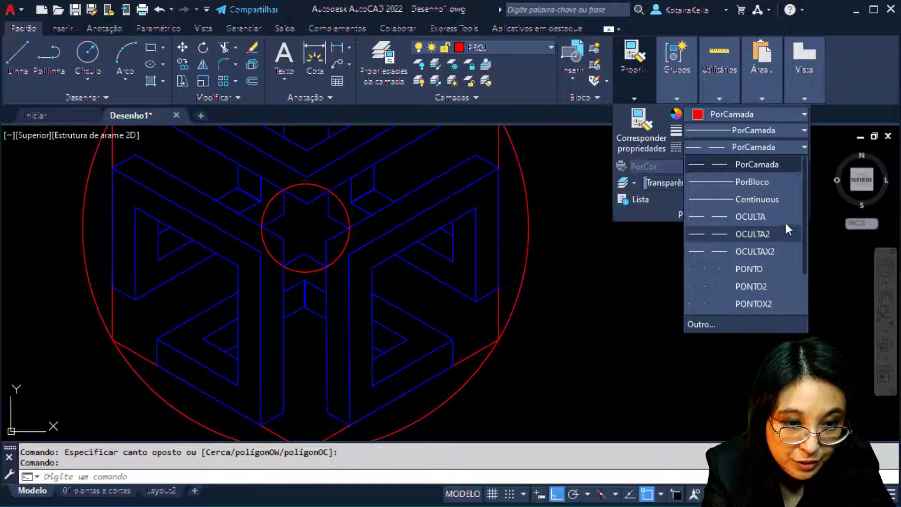
scroll(768, 301, down, 3)
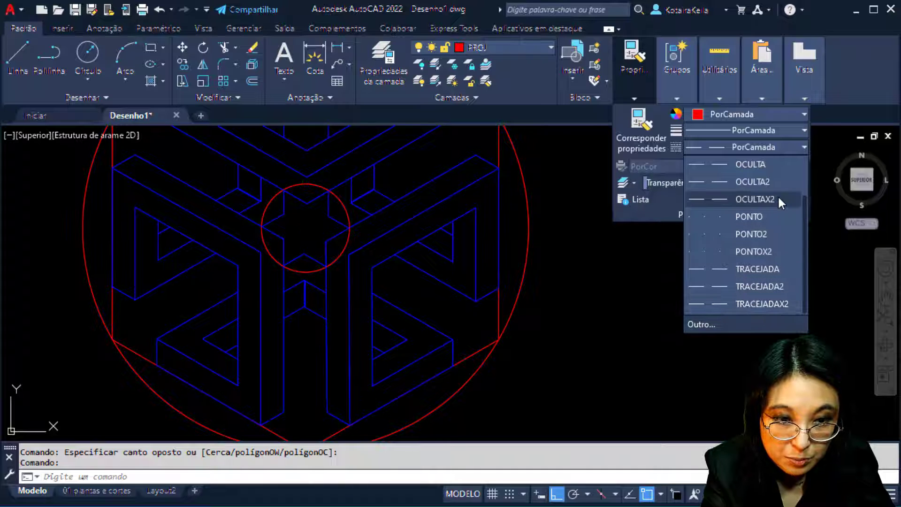
scroll(779, 196, up, 1)
scroll(778, 201, down, 1)
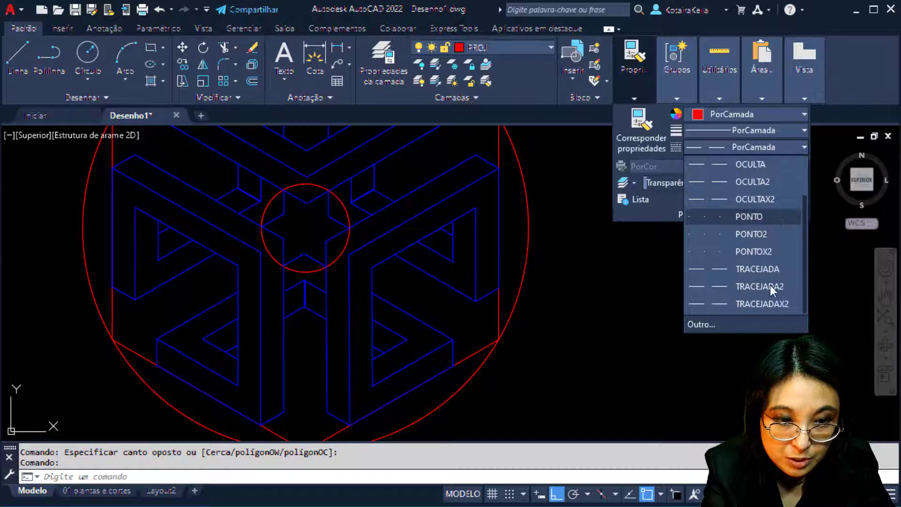
click(771, 303)
middle_drag(599, 319, 639, 306)
key(Escape)
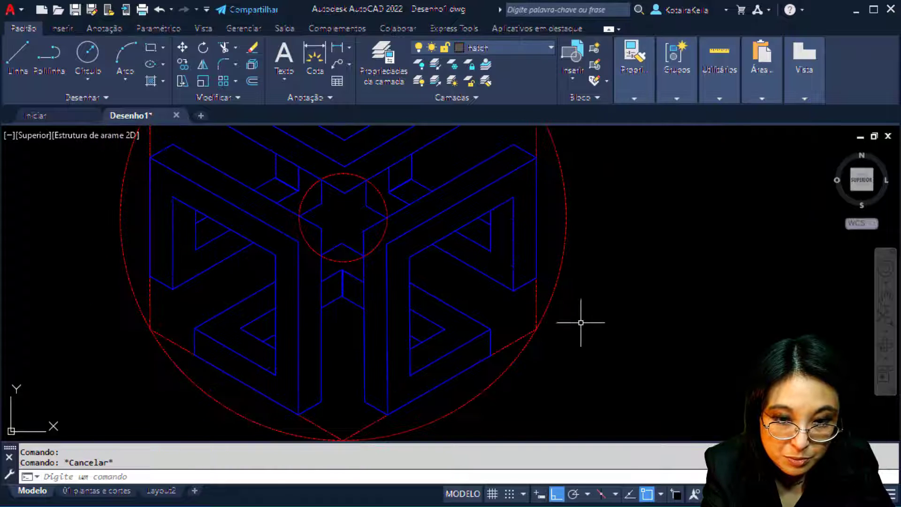
Step: Try to enlarge the dashes of the red circles and hexagon by setting the current object scale to 2 in the linetype manager
scroll(589, 307, up, 6)
scroll(580, 312, down, 5)
middle_drag(561, 291, 590, 291)
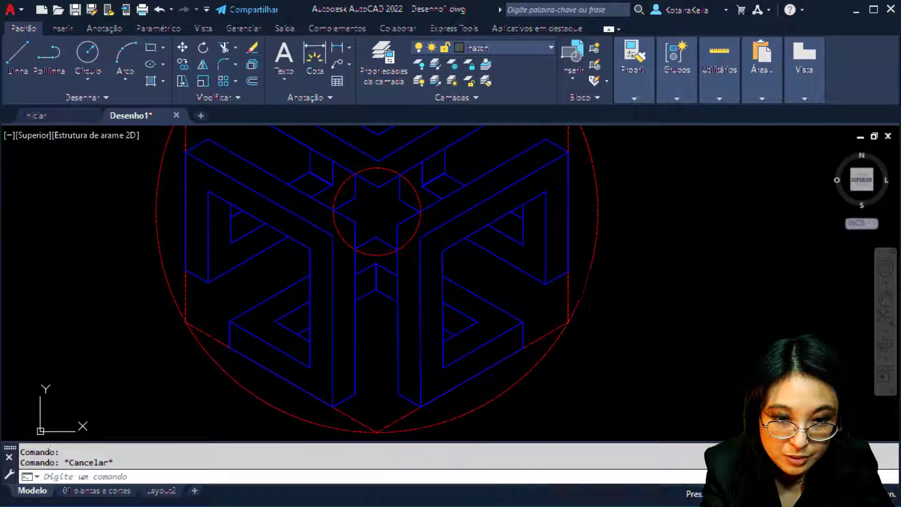
click(634, 98)
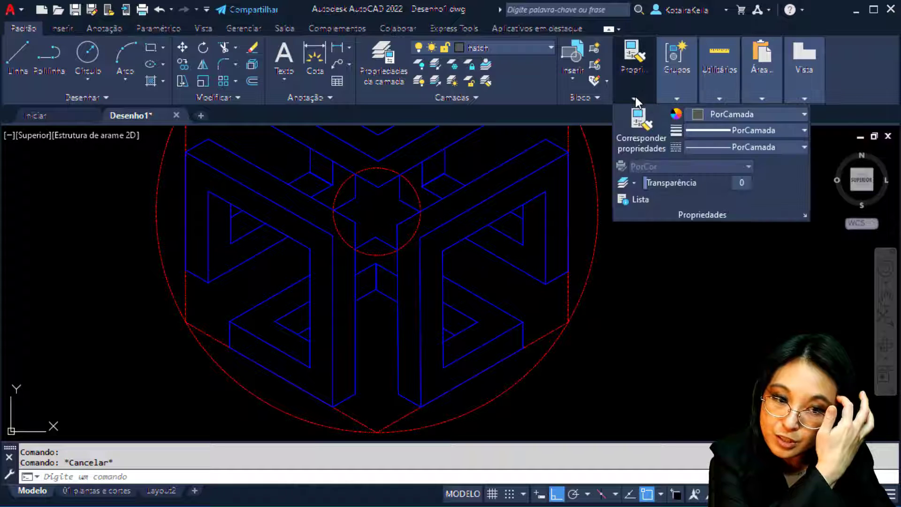
click(607, 308)
click(569, 306)
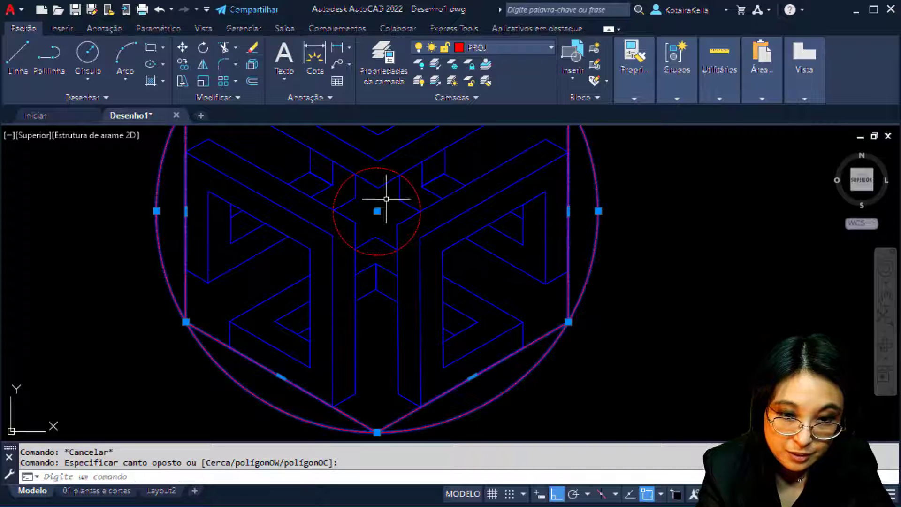
click(417, 194)
mouse_move(648, 76)
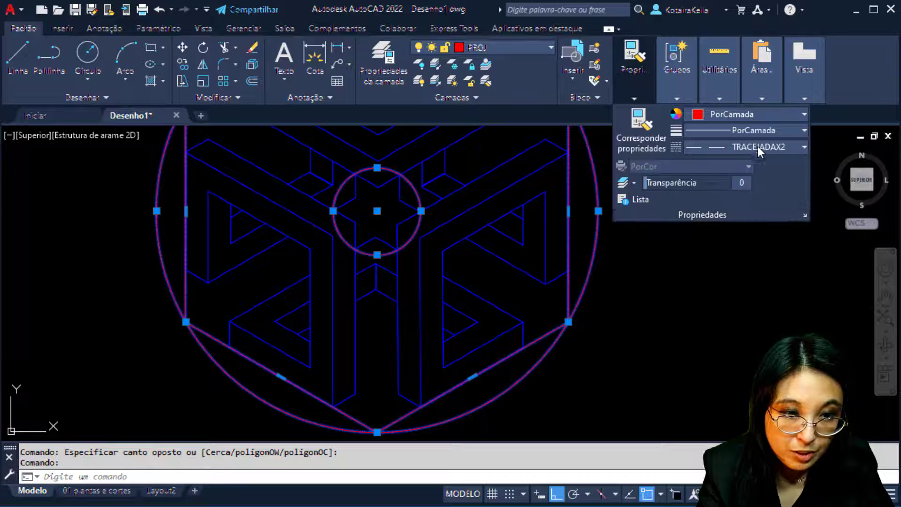
click(758, 146)
click(717, 323)
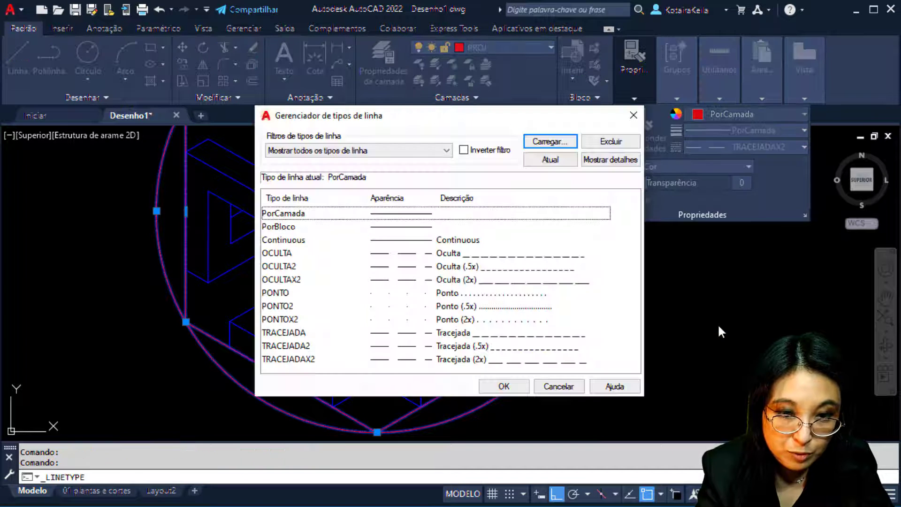
click(296, 361)
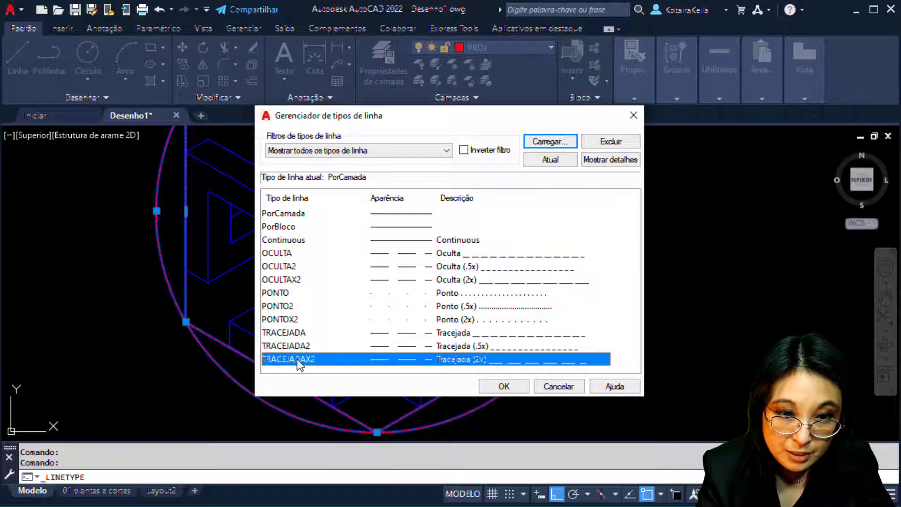
click(613, 161)
drag(544, 123, 400, 56)
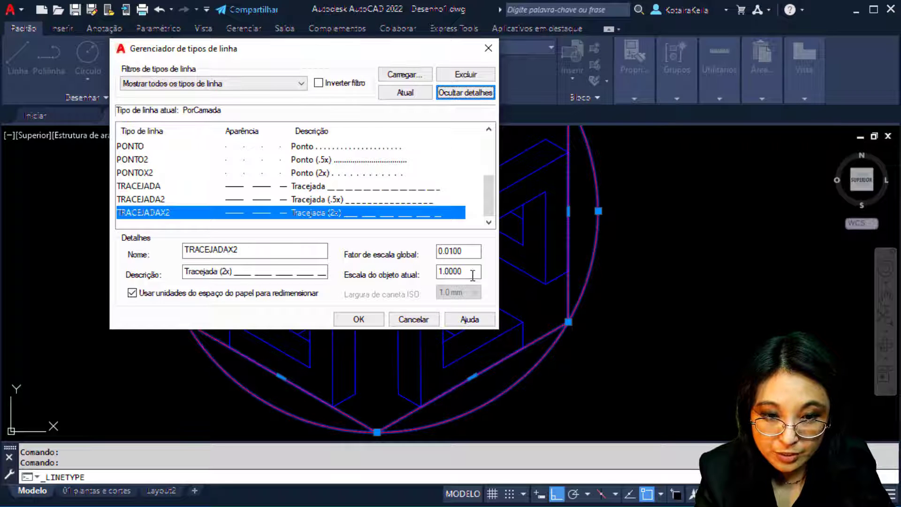
double_click(458, 272)
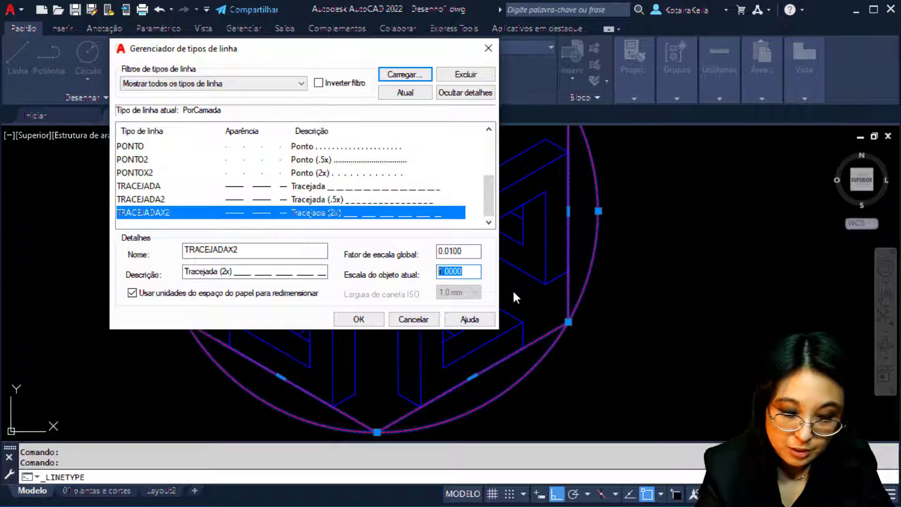
text(2)
click(359, 319)
scroll(382, 244, up, 2)
scroll(673, 342, down, 3)
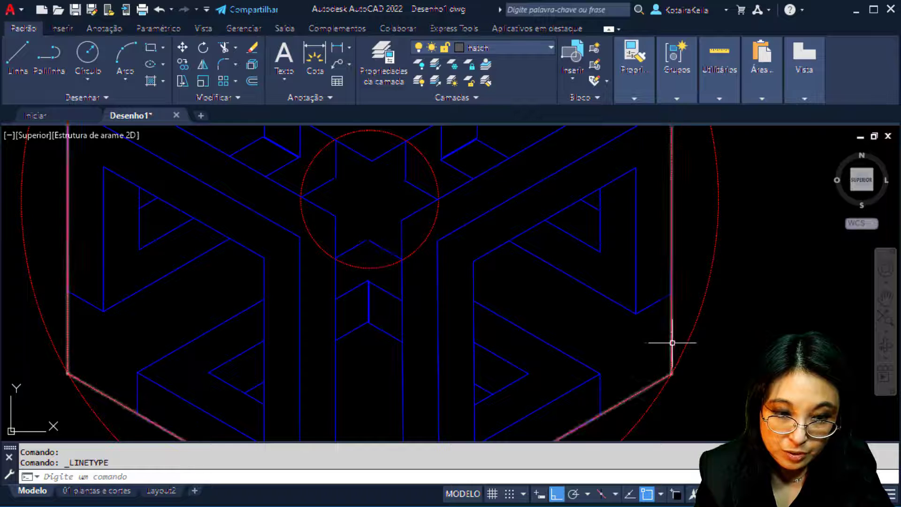
Step: Examine the global scale factor and current object scale values in the linetype manager, then accept the dialog
click(633, 84)
click(738, 148)
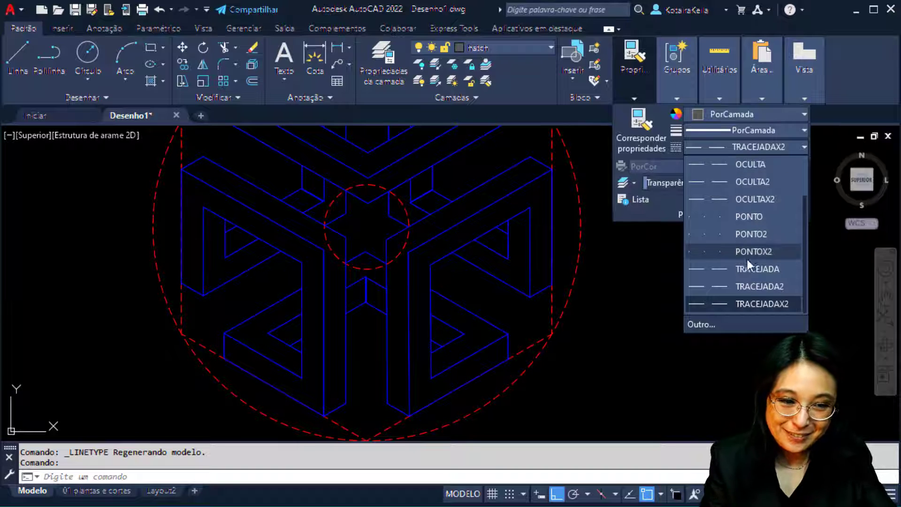
click(716, 326)
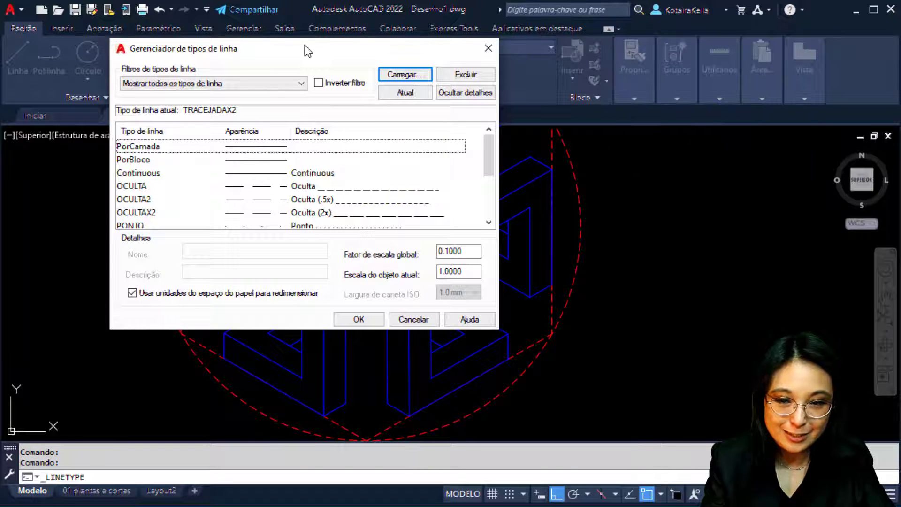
double_click(452, 252)
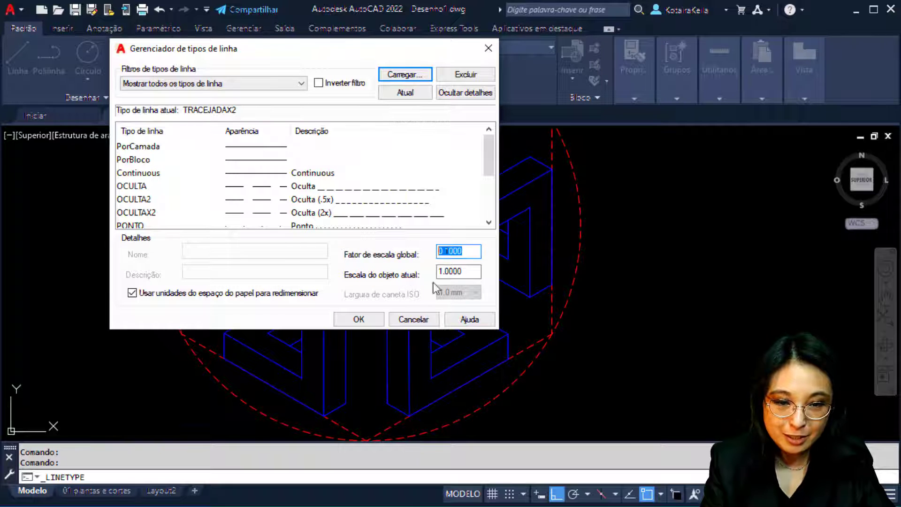
click(444, 272)
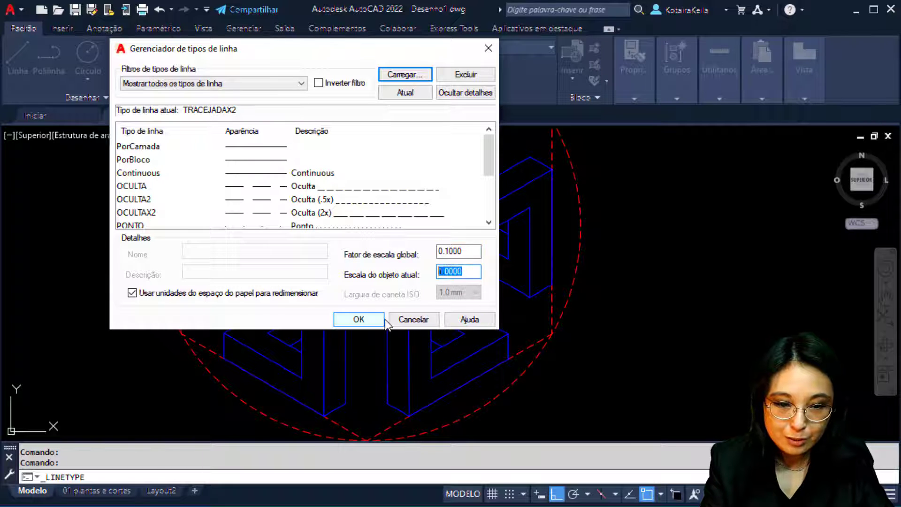
key(shift+Tab)
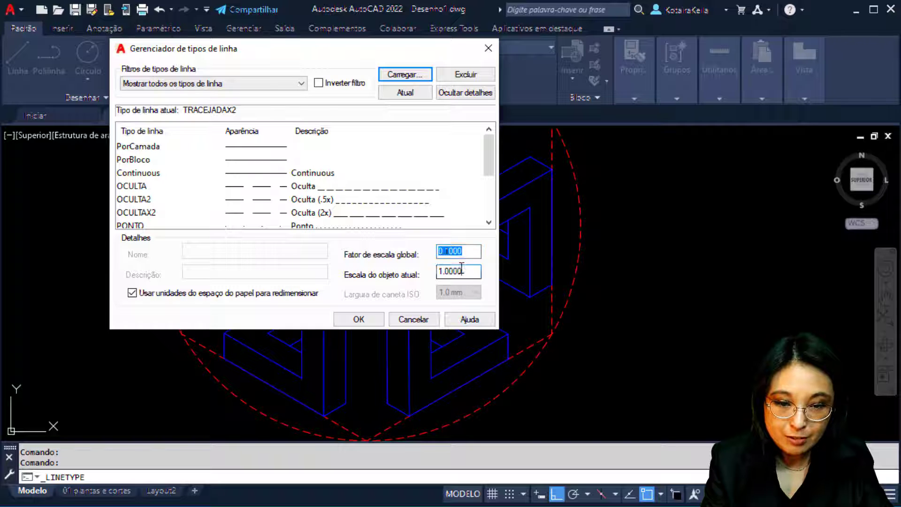
key(Tab)
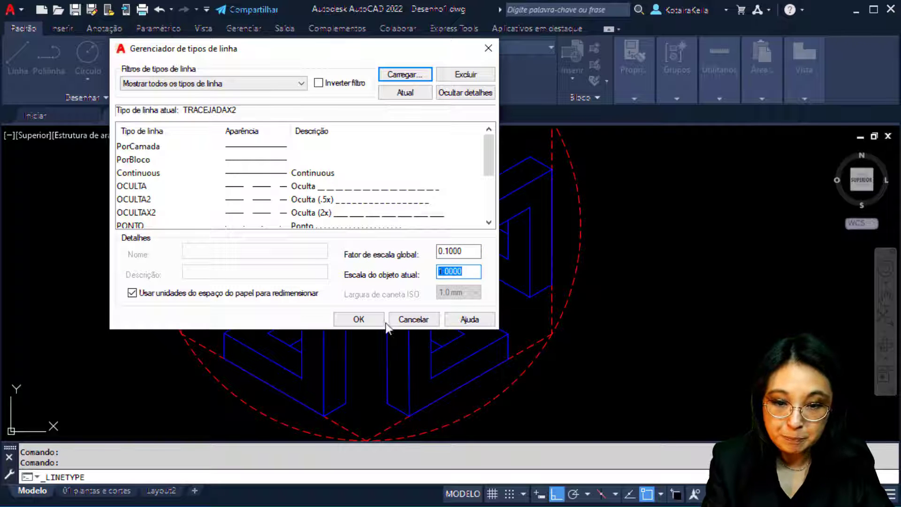
click(367, 319)
Step: Measure the horizontal distance between the two upper side corners of the red dashed hexagon
scroll(414, 358, down, 2)
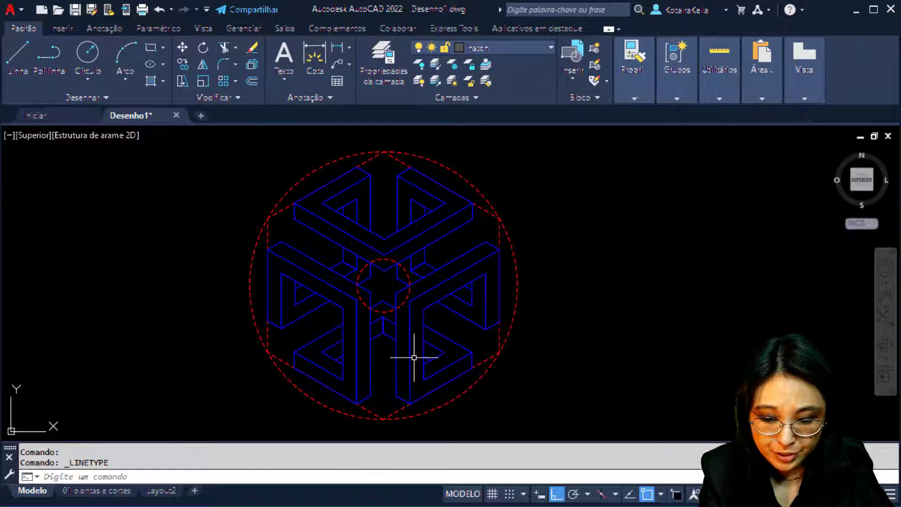
text(DI)
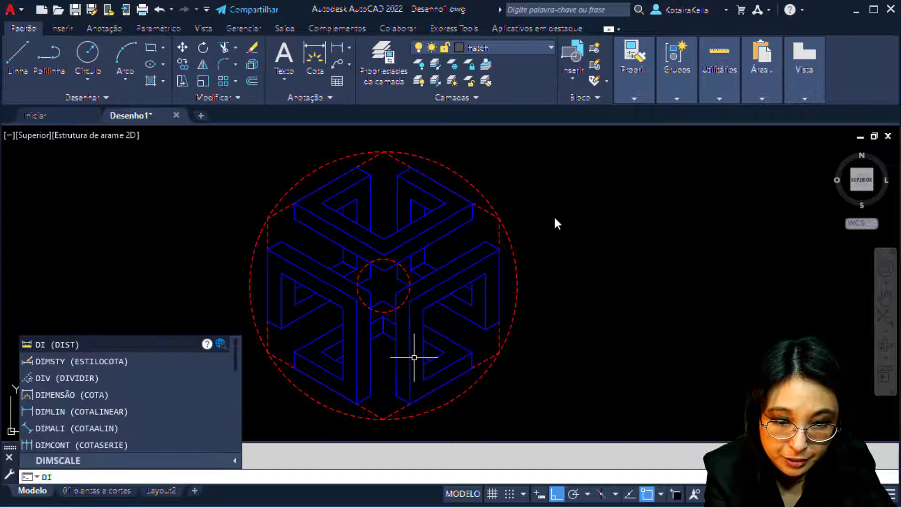
key(Return)
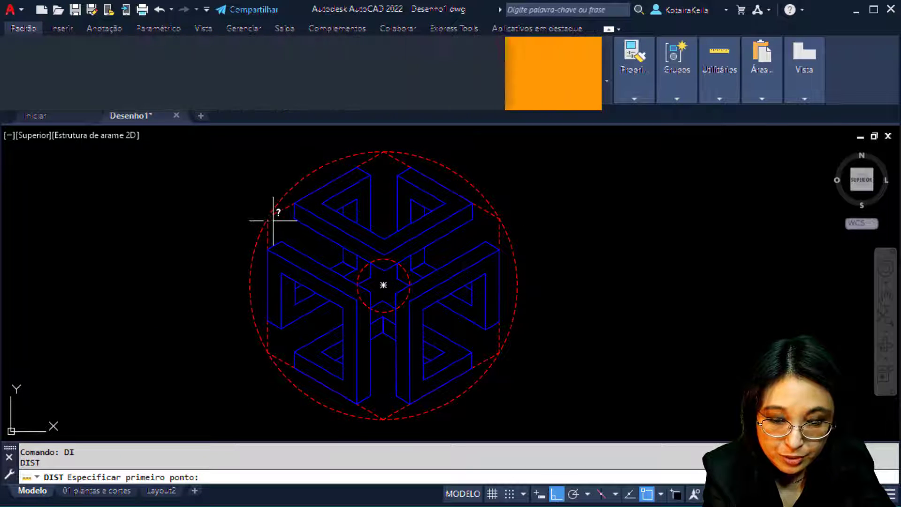
click(500, 220)
click(266, 217)
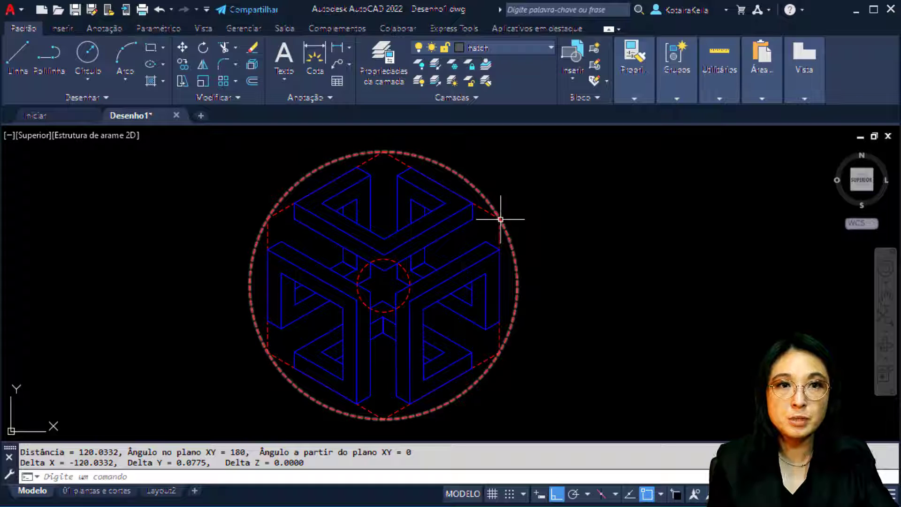
mouse_move(500, 219)
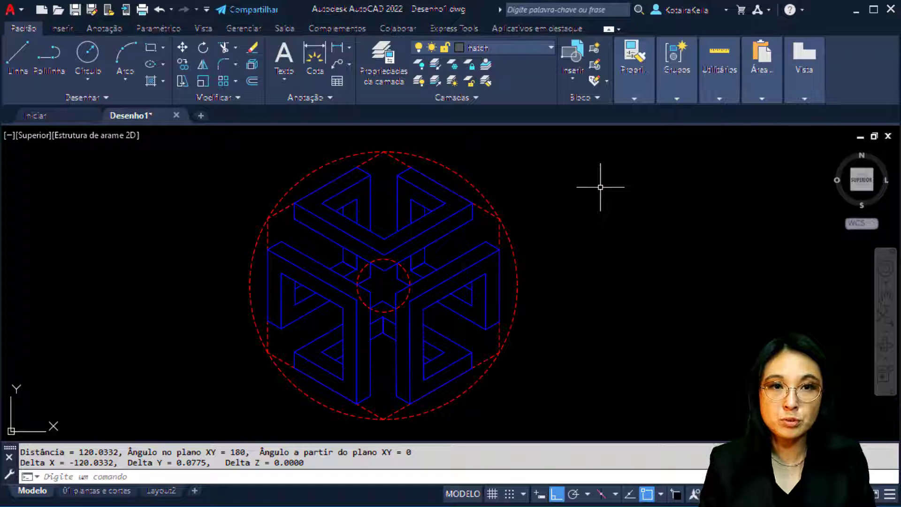
mouse_move(333, 210)
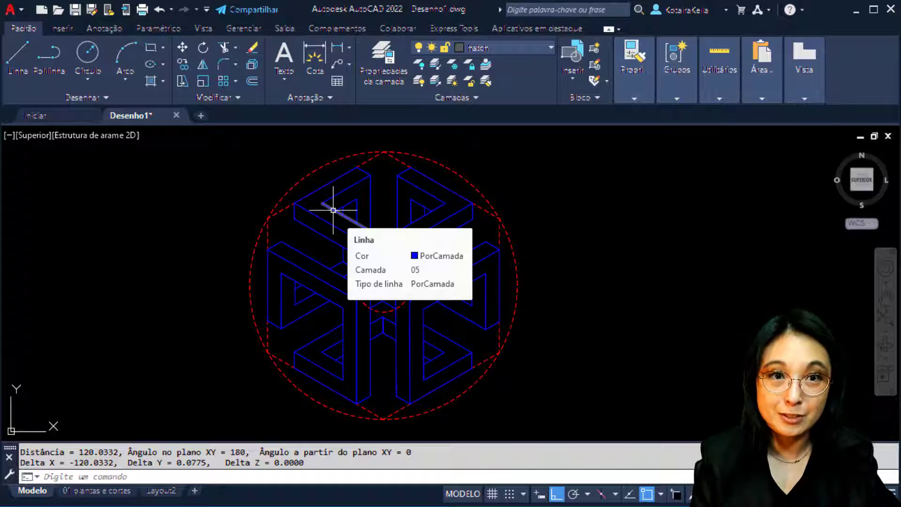
Step: In the 01 plantas e cortes layout, activate the lower empty-area viewport and bring the blue geometric figure into its view
key(ctrl+Page_Down)
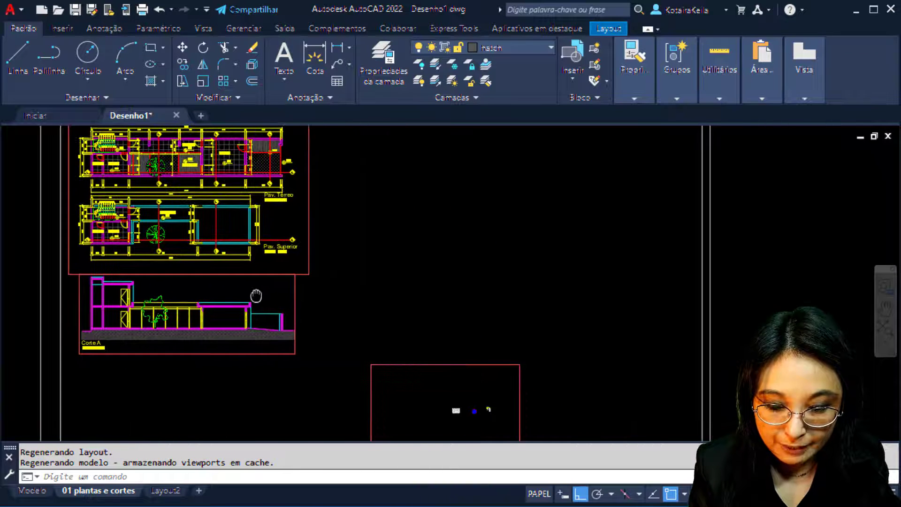
middle_drag(492, 344, 495, 272)
double_click(460, 352)
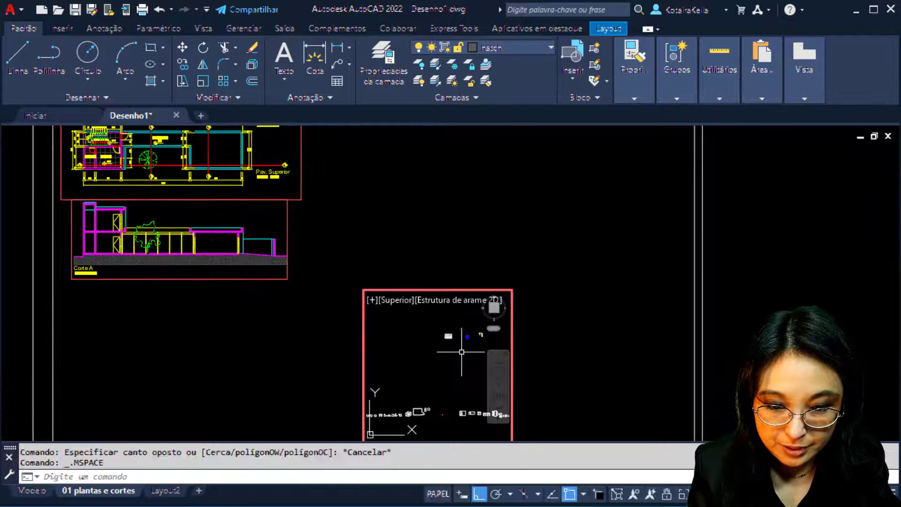
scroll(469, 338, up, 5)
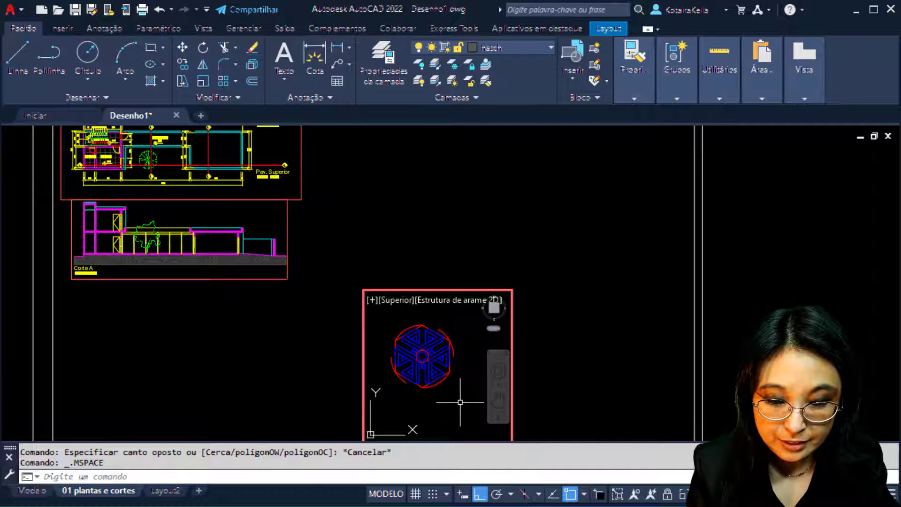
Step: Switch to the Photos image of the plot scale table and examine the zoom factor for a centimetre drawing at 1:50
click(424, 464)
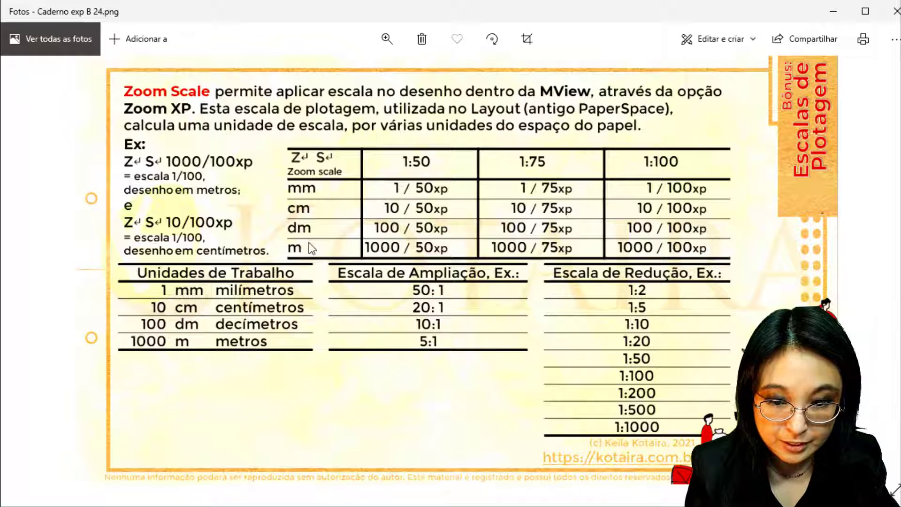
key(ctrl)
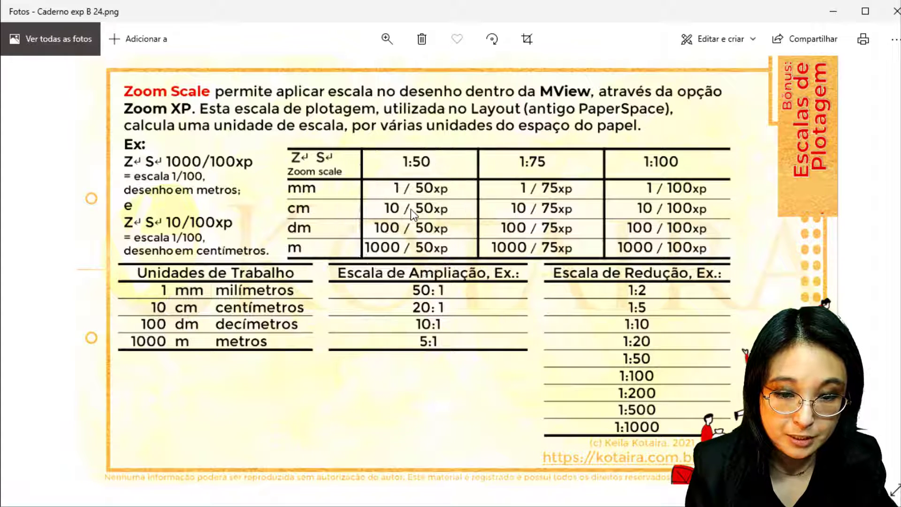
key(ctrl)
key(ctrl)
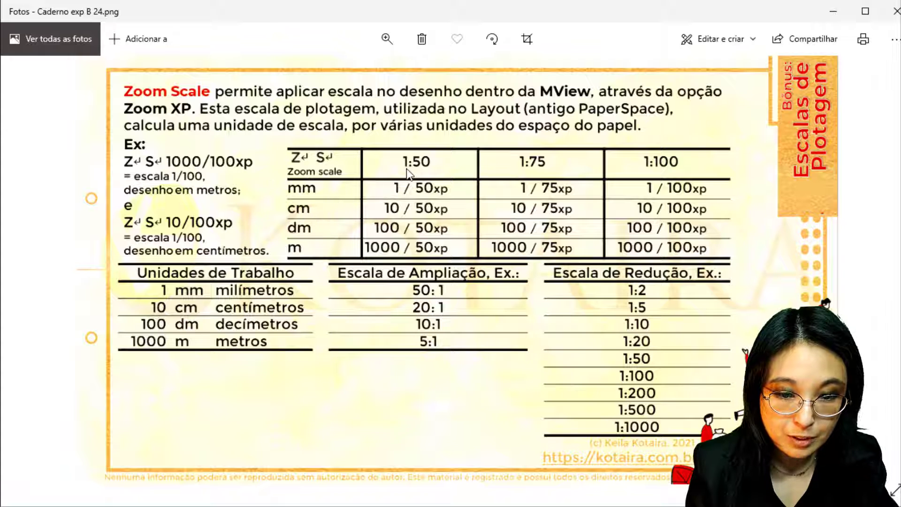
key(ctrl)
key(ctrl)
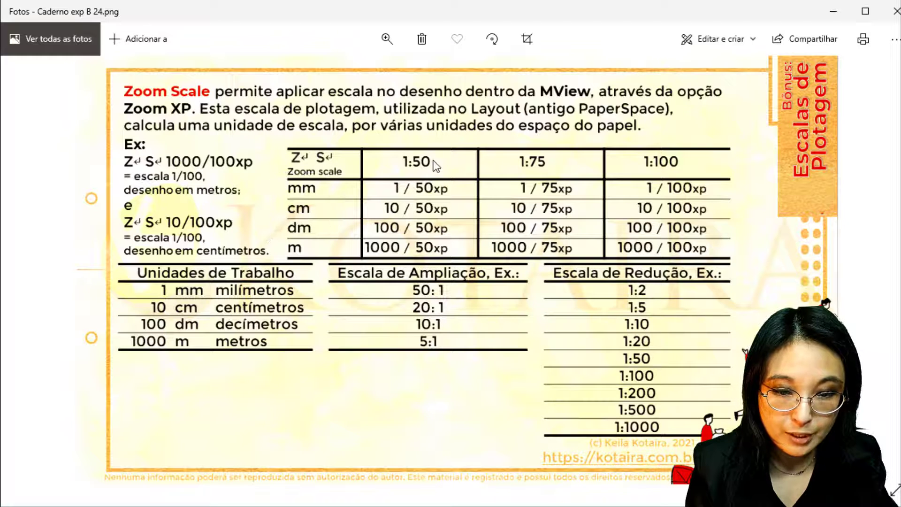
key(ctrl)
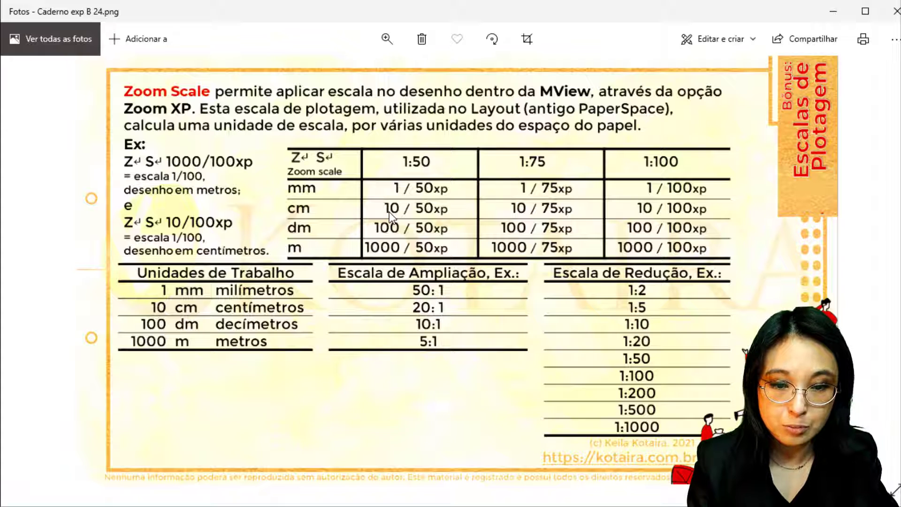
key(ctrl)
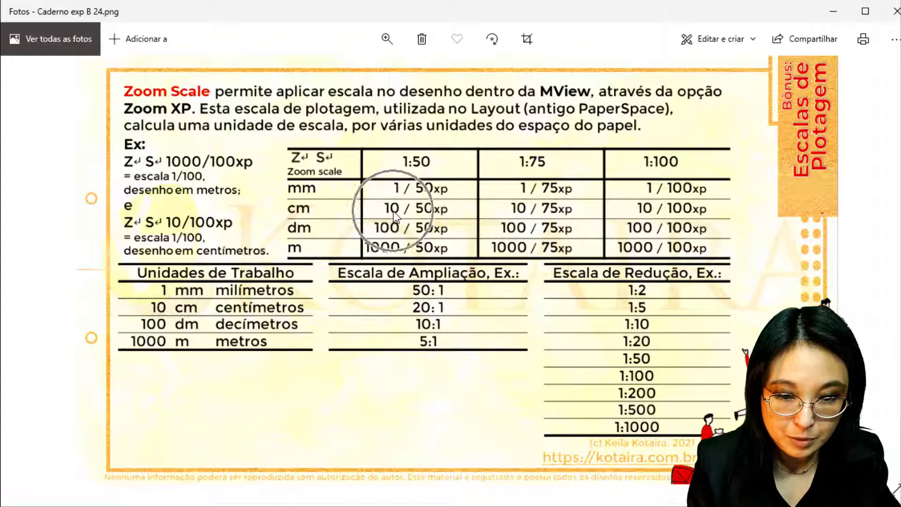
key(ctrl)
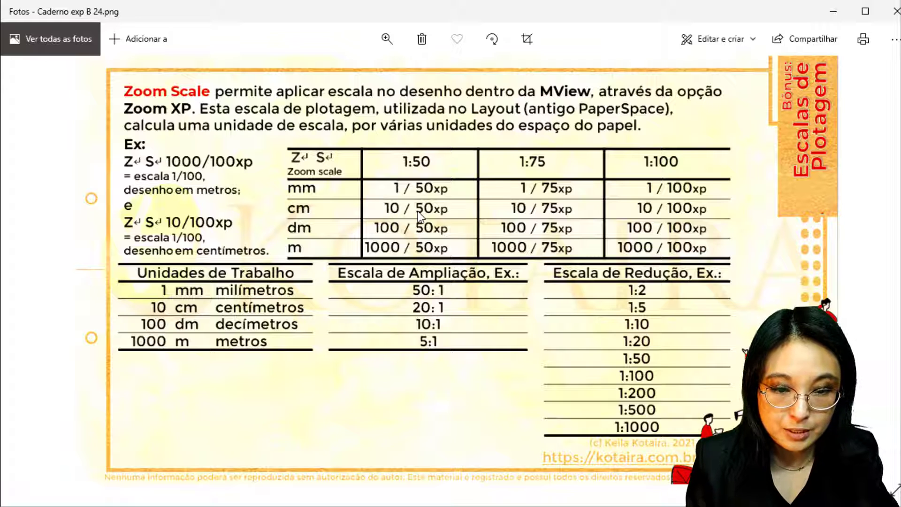
Step: Switch back to AutoCAD, zoom the active viewport to a scale of 10/50xp, and return to paper space
key(alt+Tab)
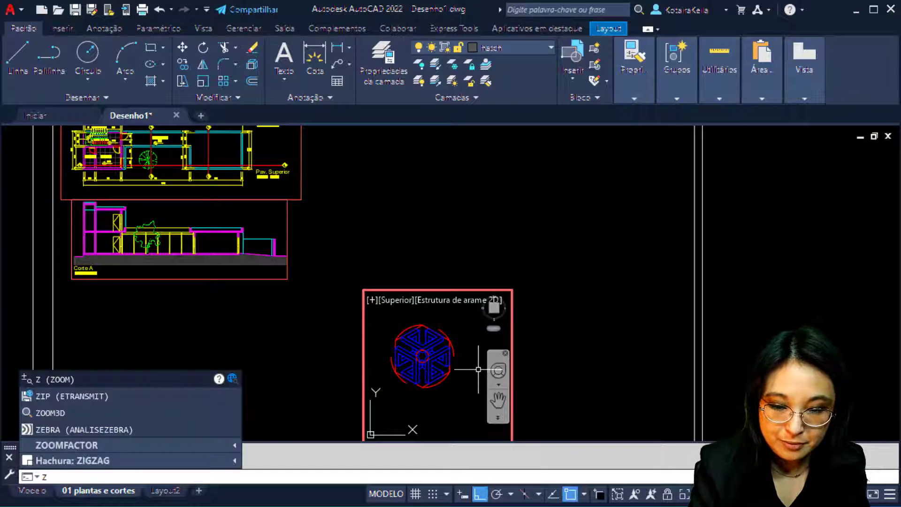
key(Return)
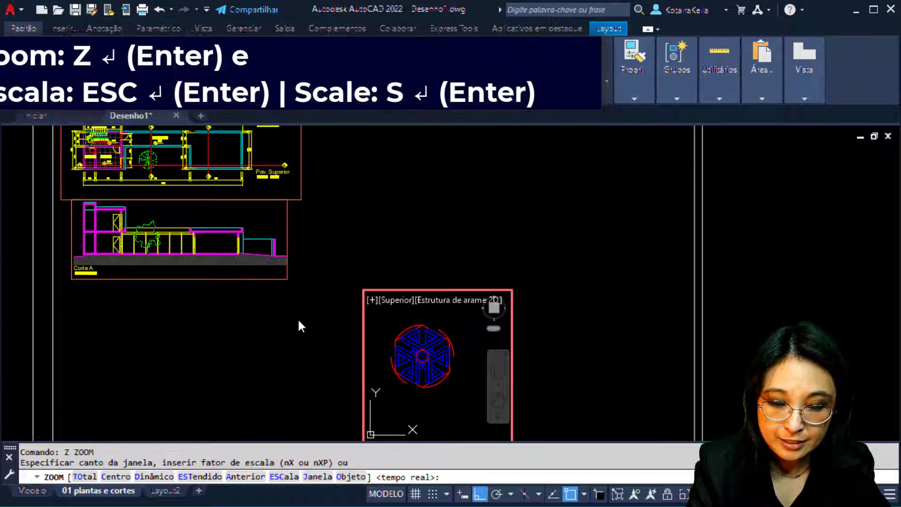
text(esc)
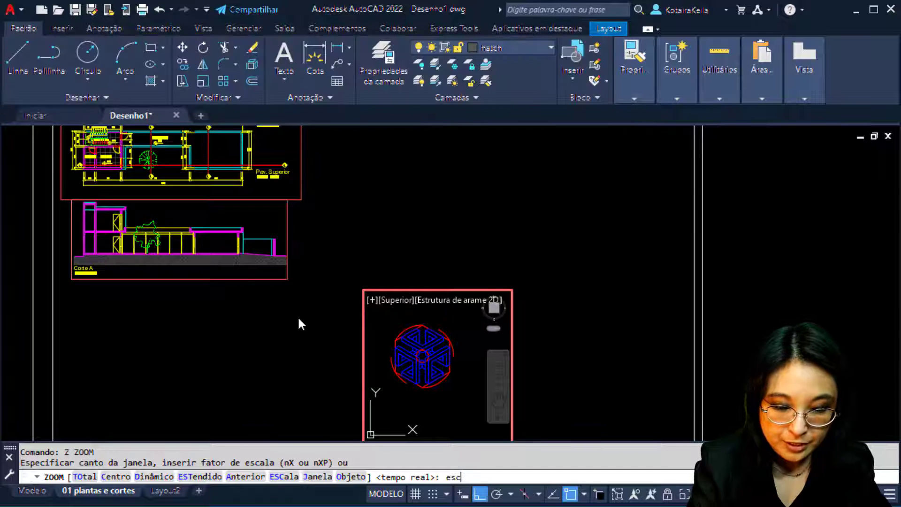
key(Return)
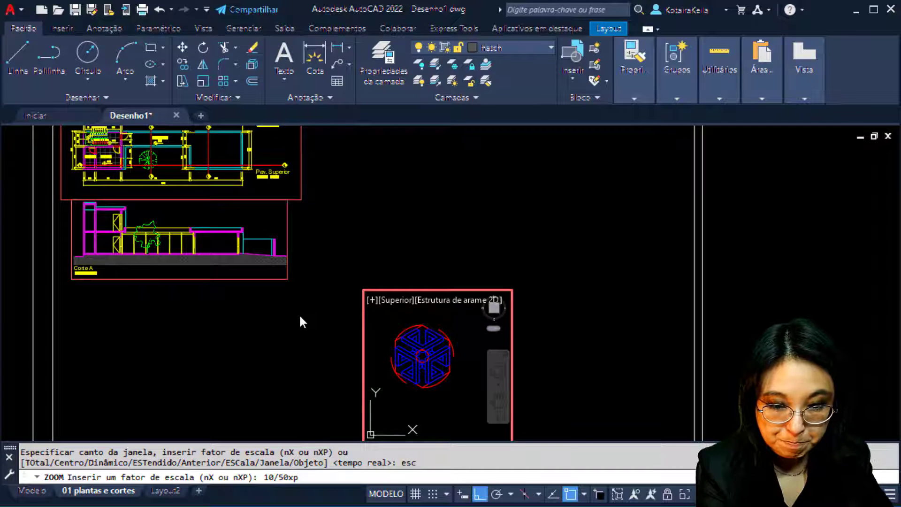
text(10/50xp)
key(Return)
double_click(568, 316)
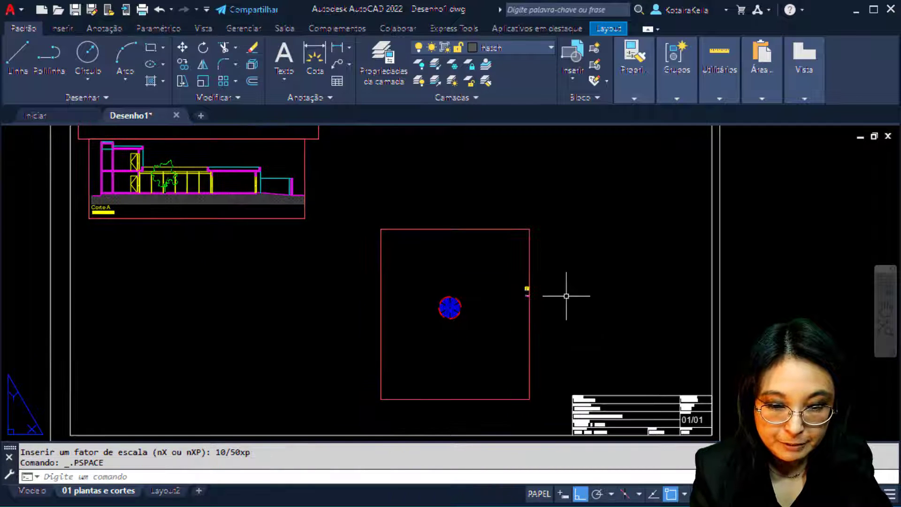
Step: Shrink the figure's viewport frame from two opposite corners so it fits closely around the geometric figure
drag(567, 296, 513, 372)
click(530, 399)
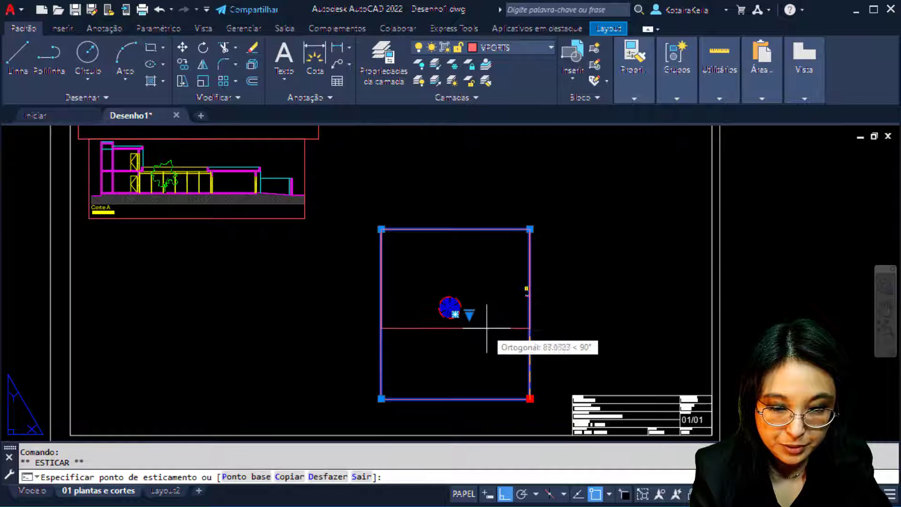
click(493, 328)
click(381, 229)
click(412, 297)
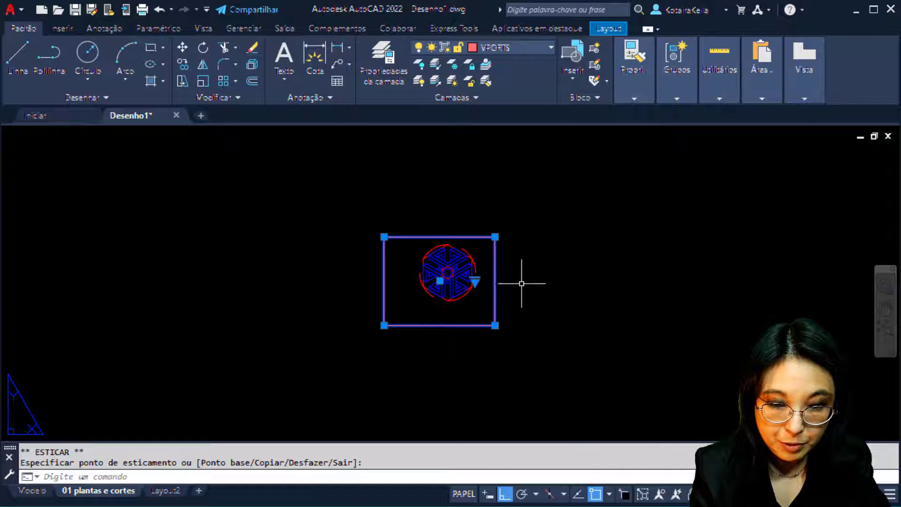
Step: Move the figure's viewport beside the Corte A section viewport, with ortho mode turned off
click(530, 292)
click(474, 362)
middle_drag(491, 323, 517, 382)
text(m)
key(Return)
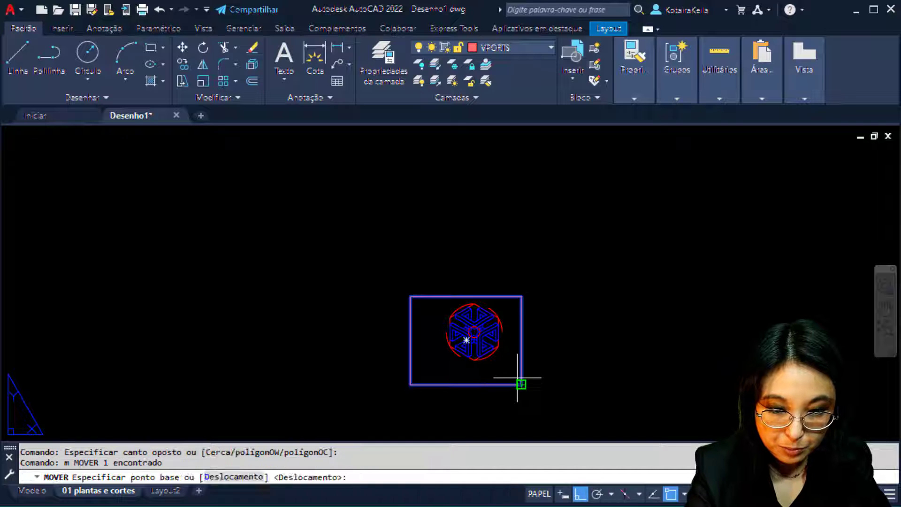
click(519, 381)
scroll(454, 248, down, 2)
middle_drag(461, 265, 528, 400)
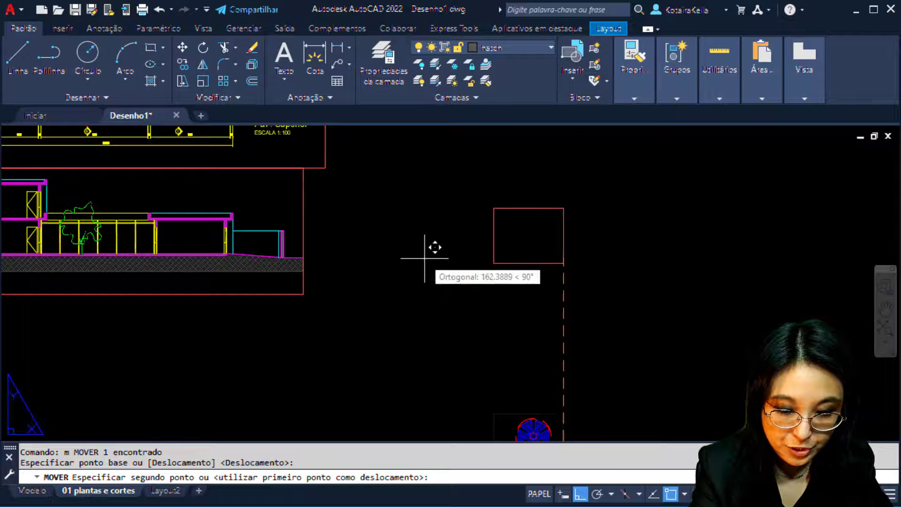
key(F8)
click(396, 286)
key(Escape)
middle_drag(396, 287, 456, 307)
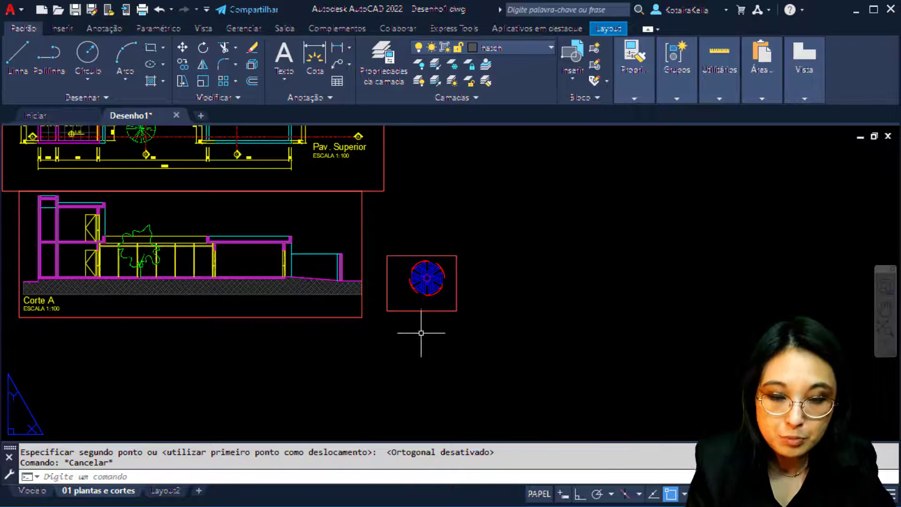
Step: In model space, copy the Pav. Térreo title with its ESCALA 1:100 text to just below the geometric figure
click(32, 491)
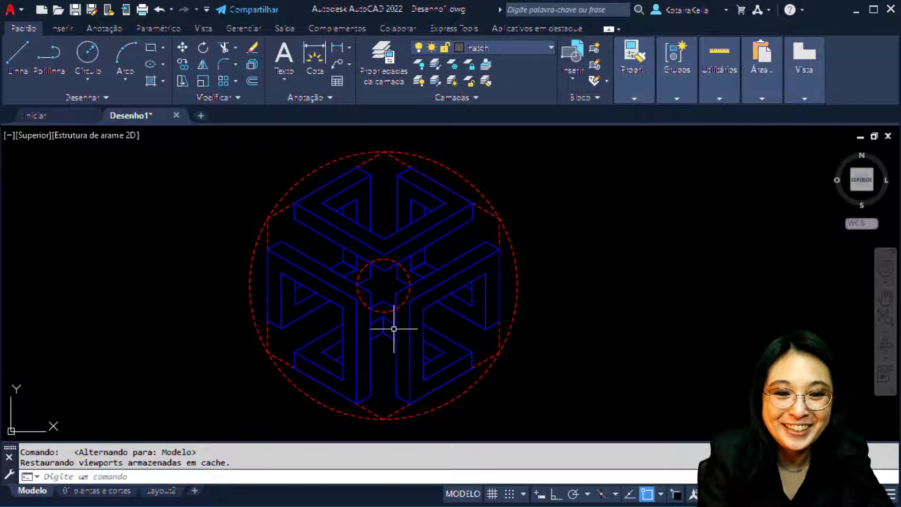
scroll(400, 309, down, 10)
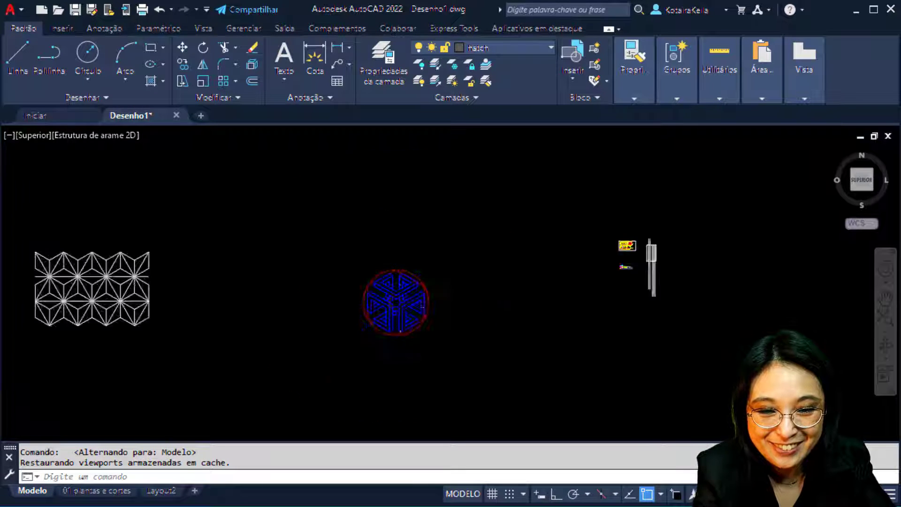
scroll(499, 282, up, 11)
scroll(402, 297, up, 4)
scroll(372, 344, up, 4)
click(376, 369)
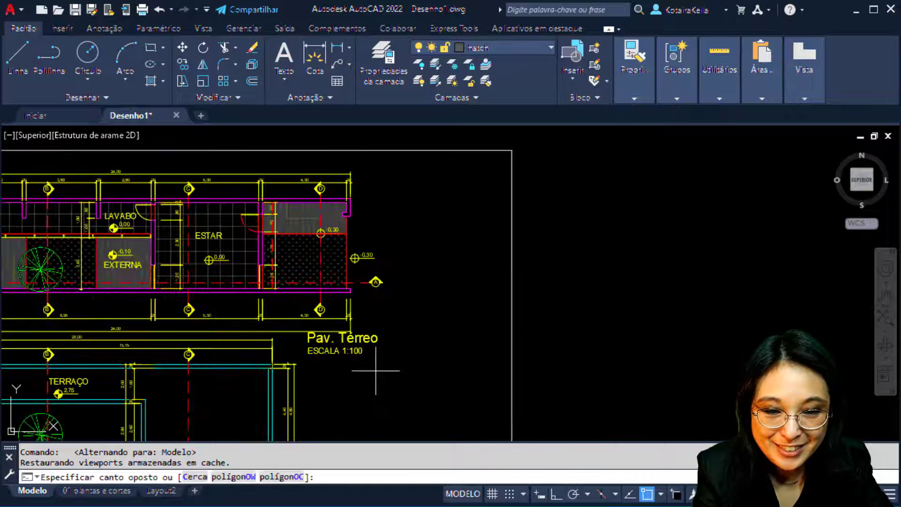
click(357, 342)
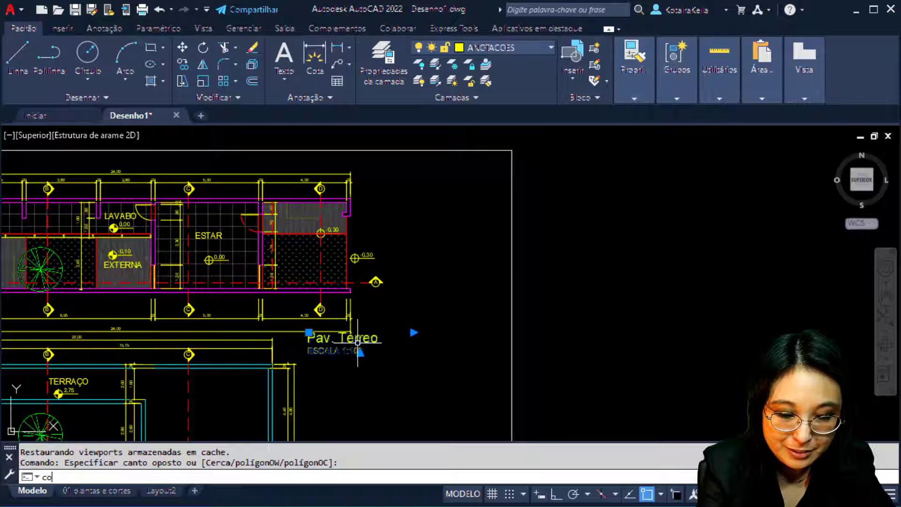
key(Return)
click(309, 333)
scroll(532, 268, down, 10)
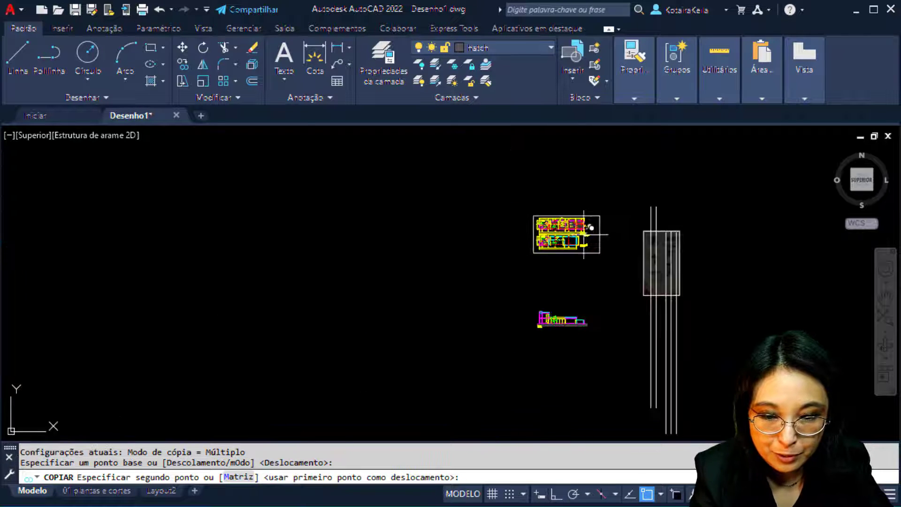
scroll(258, 331, down, 2)
scroll(413, 319, up, 10)
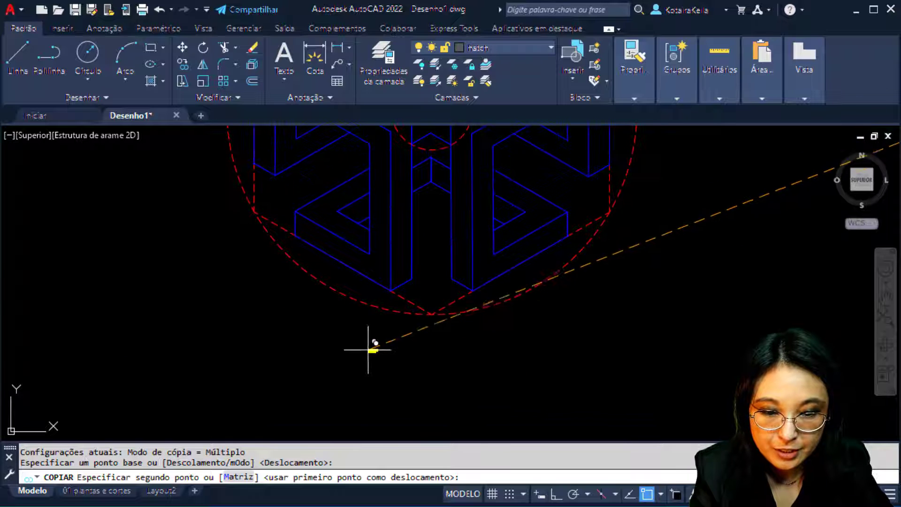
click(368, 349)
key(Escape)
Step: Scale the copied Pav. Térreo title below the geometric figure by a factor of 50
drag(389, 346, 336, 364)
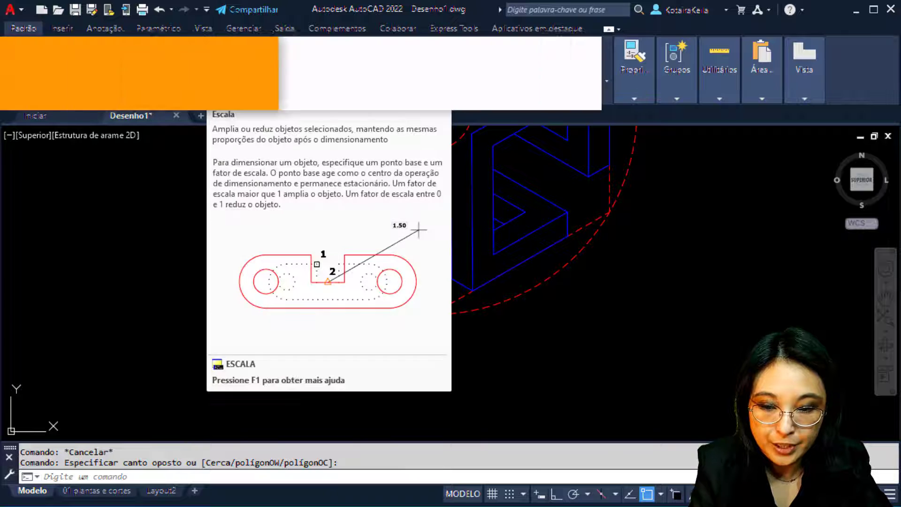
text(es)
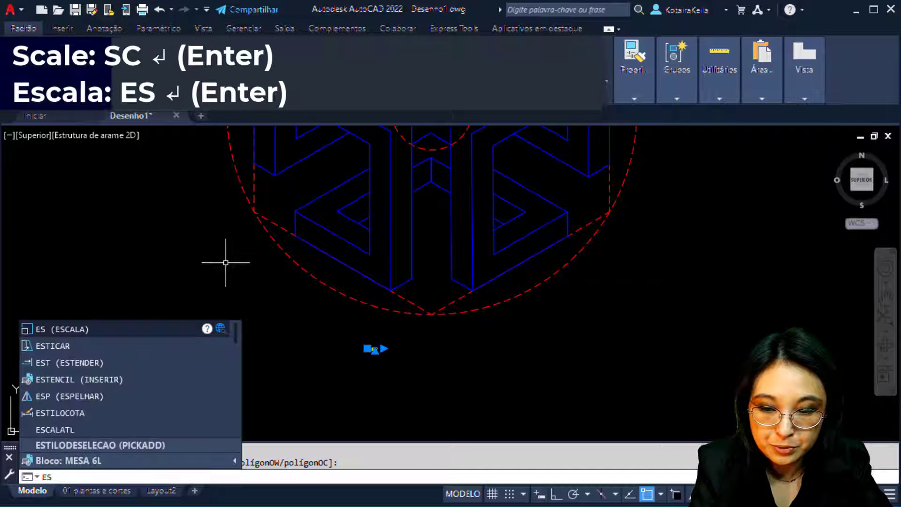
key(Return)
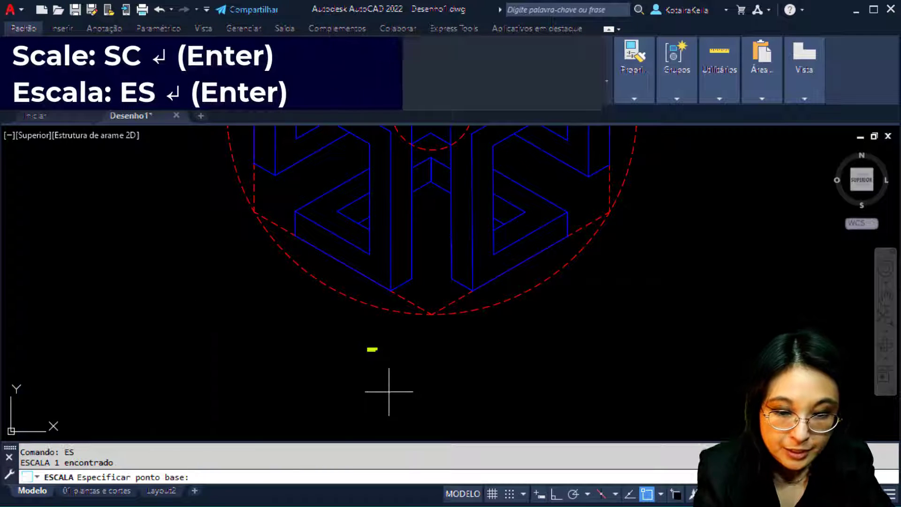
click(373, 346)
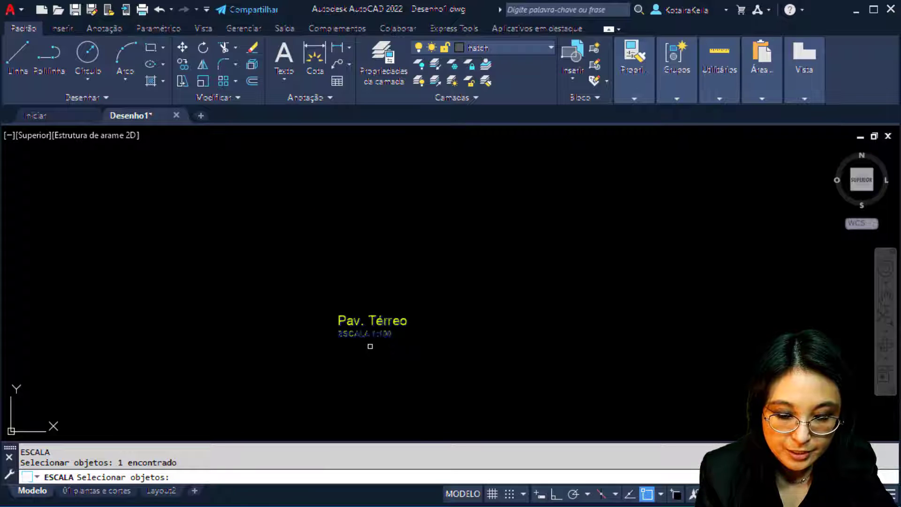
key(Return)
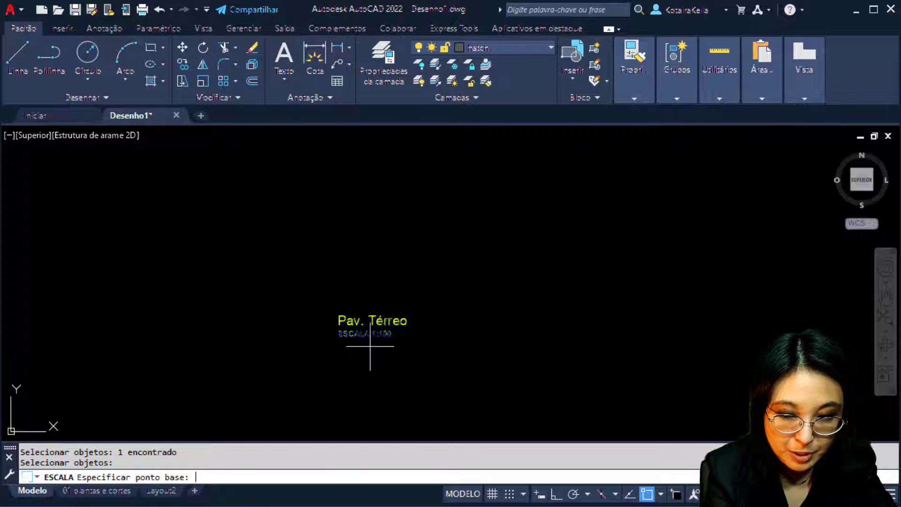
click(351, 315)
scroll(375, 319, down, 5)
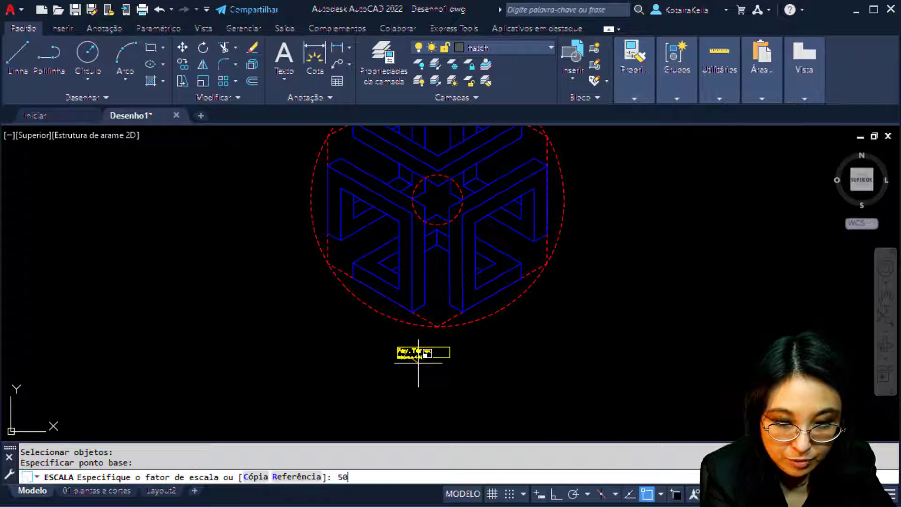
text(50)
key(Return)
middle_drag(624, 298, 553, 306)
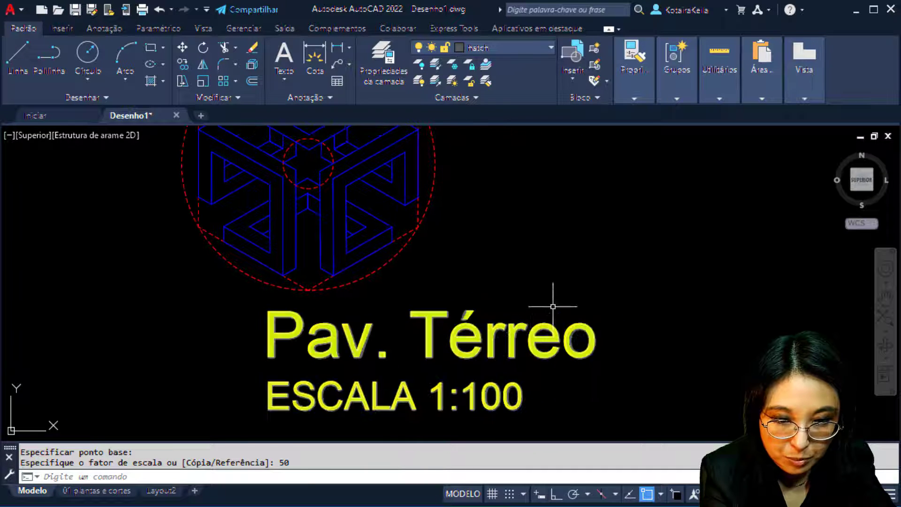
Step: Move the enlarged Pav. Térreo title to sit just beneath the geometric figure
click(553, 307)
click(458, 412)
text(m)
key(Return)
click(609, 301)
text(m)
key(Return)
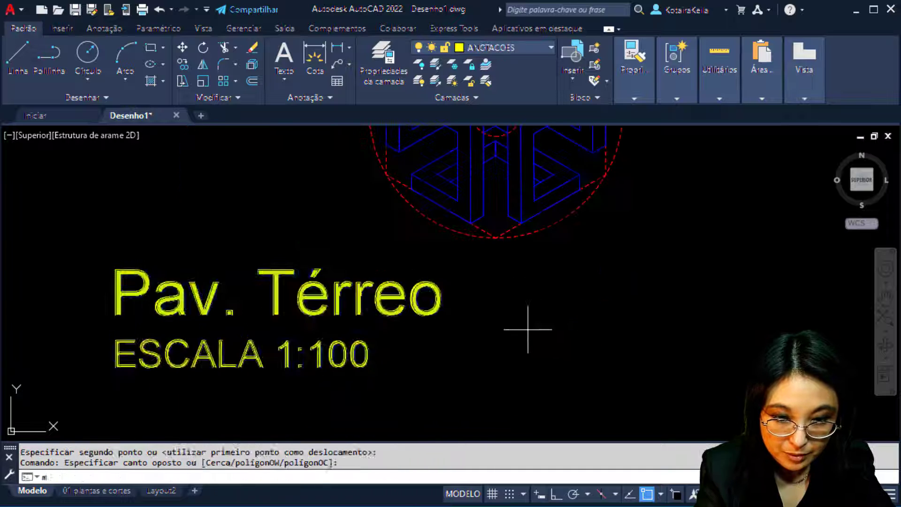
key(Return)
click(449, 321)
click(676, 312)
middle_drag(678, 304, 543, 332)
Step: Scale the enlarged title by a factor of .5 from its upper-left corner
click(365, 380)
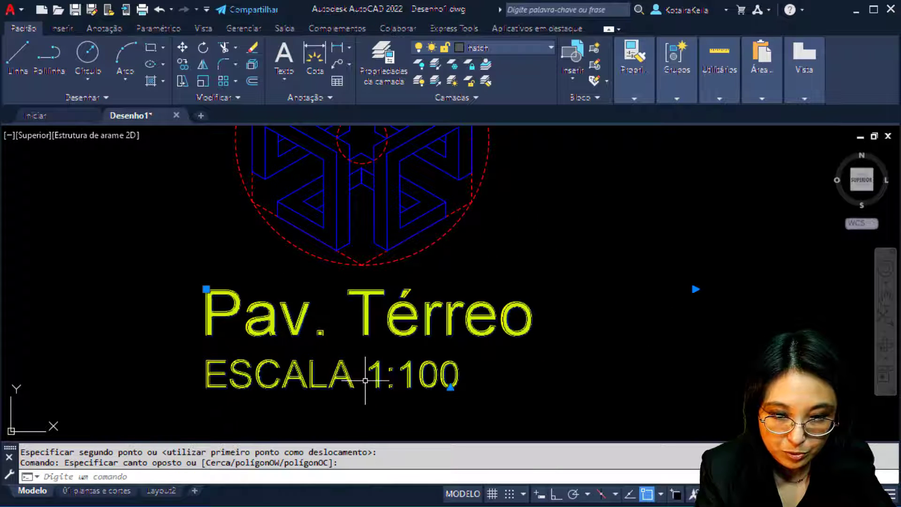
key(Escape)
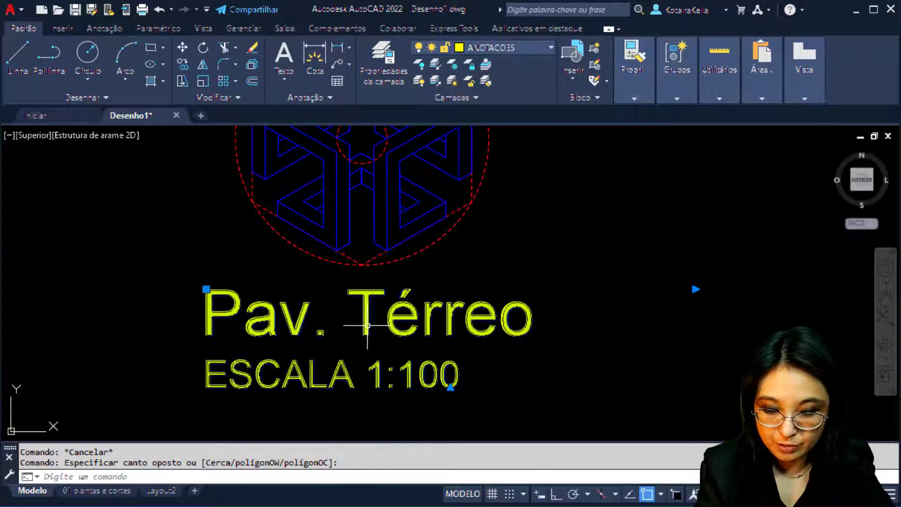
text(ex)
key(BackSpace)
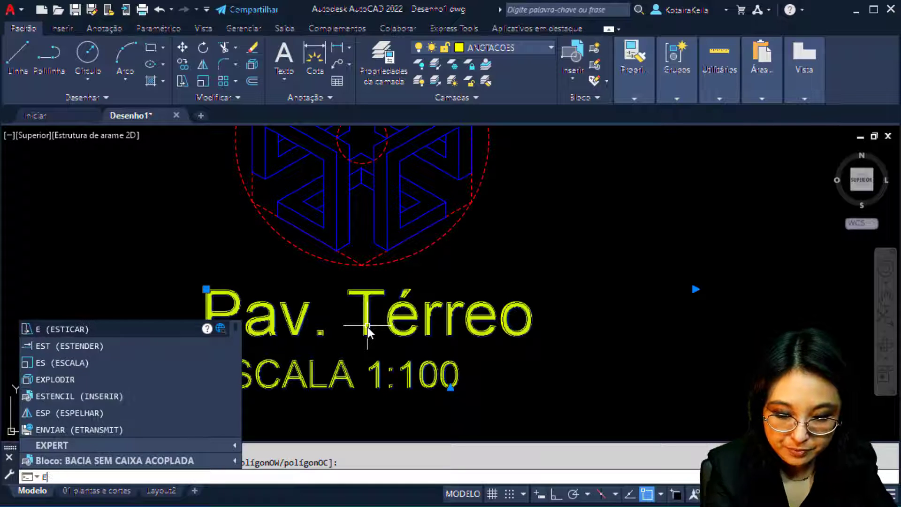
text(s)
key(Return)
click(208, 300)
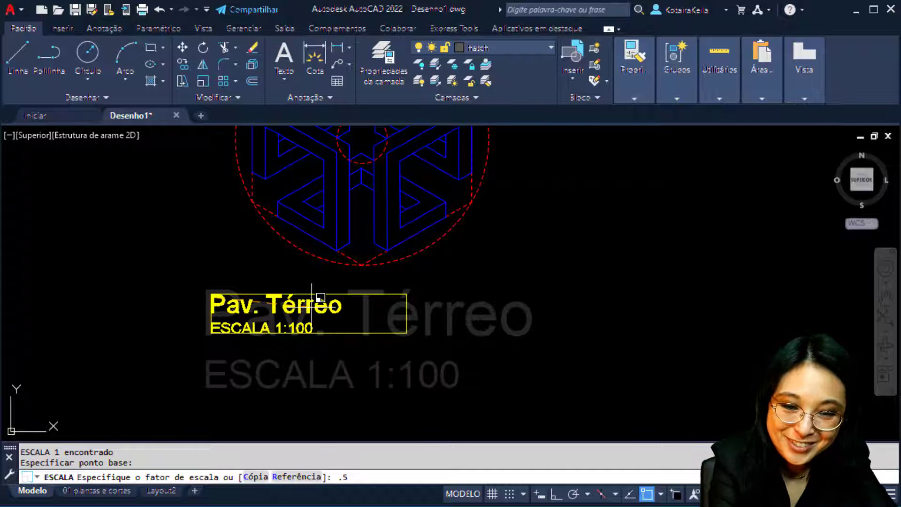
key(Return)
Step: Move the reduced title closer to the centre beneath the geometric figure
click(308, 311)
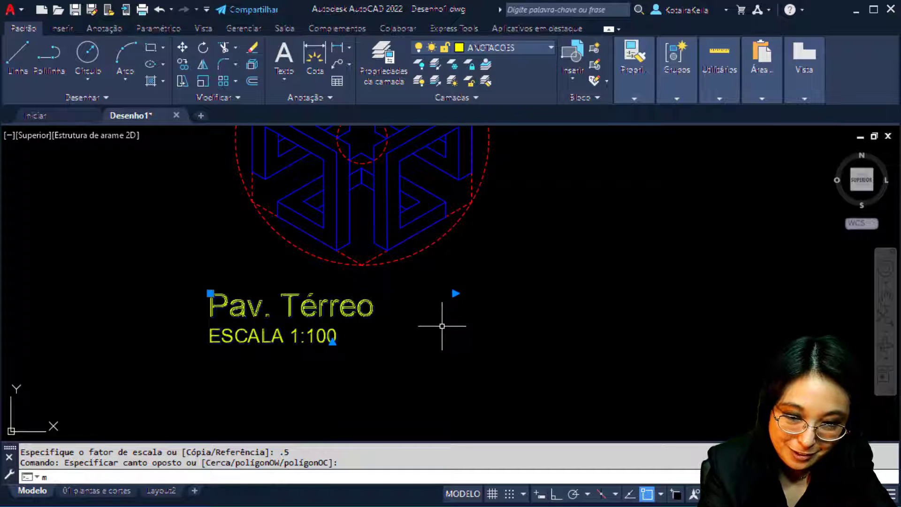
text(m)
key(Return)
click(450, 314)
click(528, 298)
middle_drag(425, 289, 429, 336)
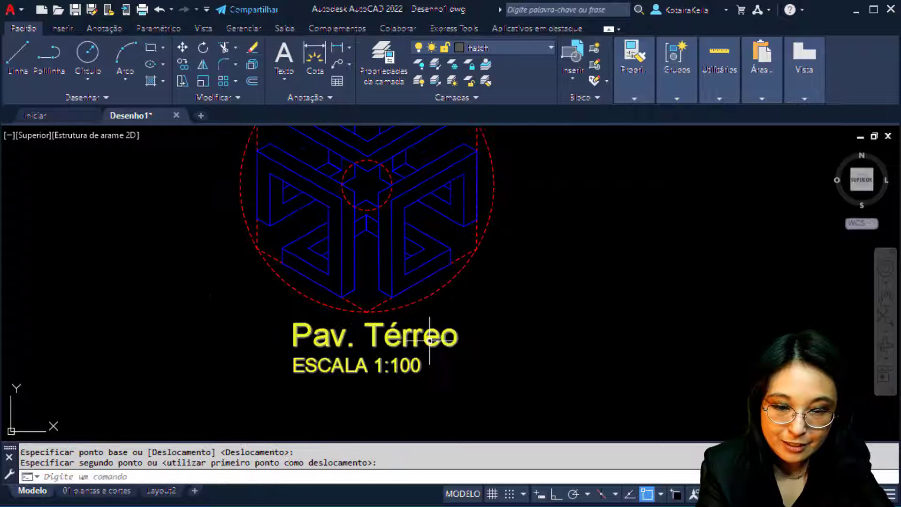
Step: Change the title text to Sólido Hexagonal and its scale label to ESCALA 1:50
double_click(429, 336)
drag(462, 334, 209, 355)
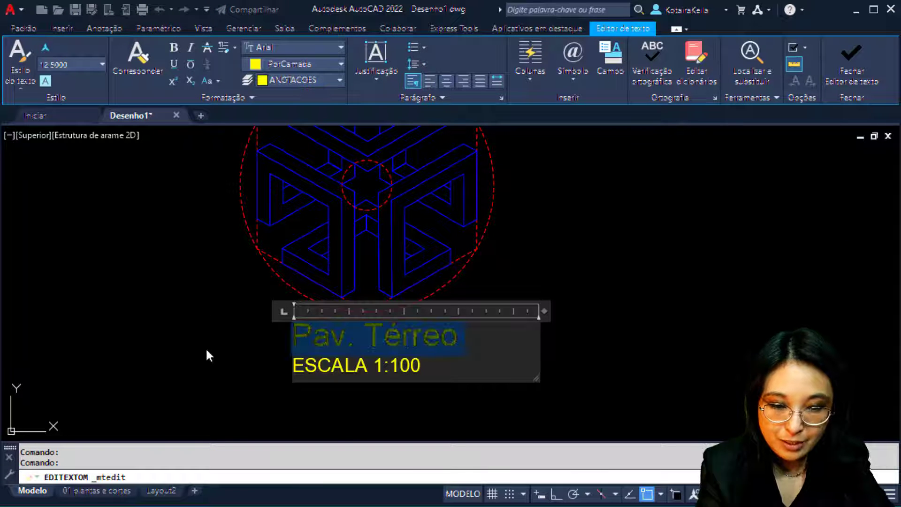
text(Sólid)
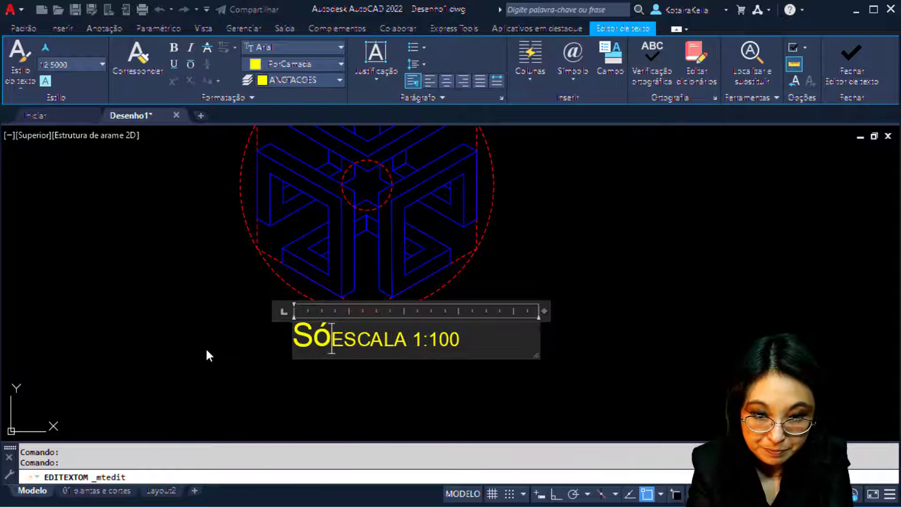
text(o Hexagona)
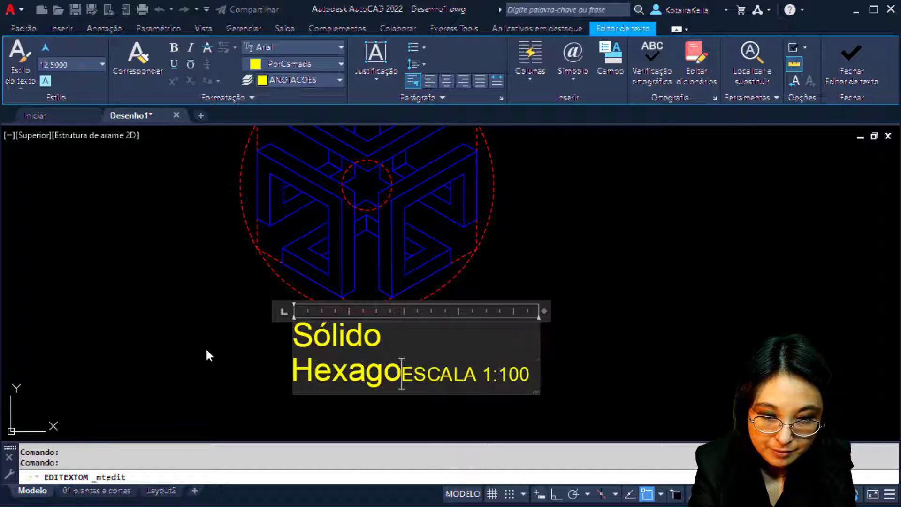
text(l)
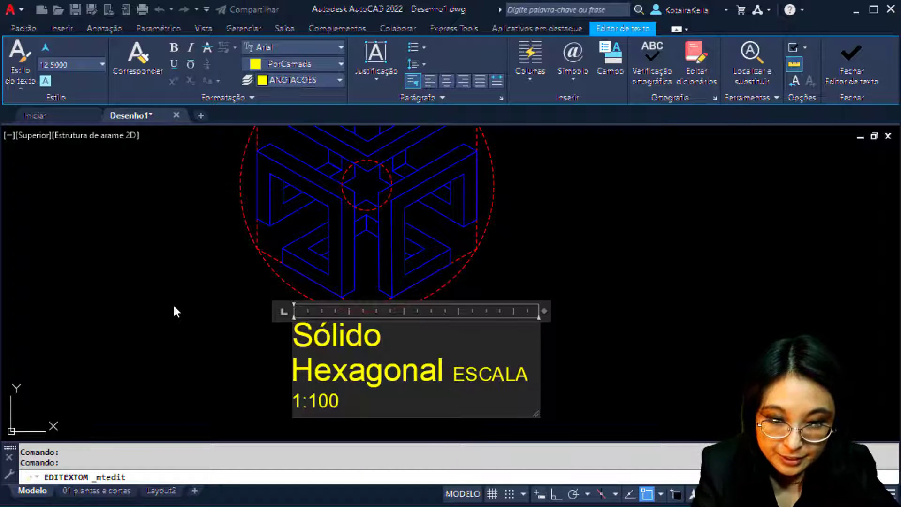
key(BackSpace)
key(BackSpace)
key(BackSpace)
text(50)
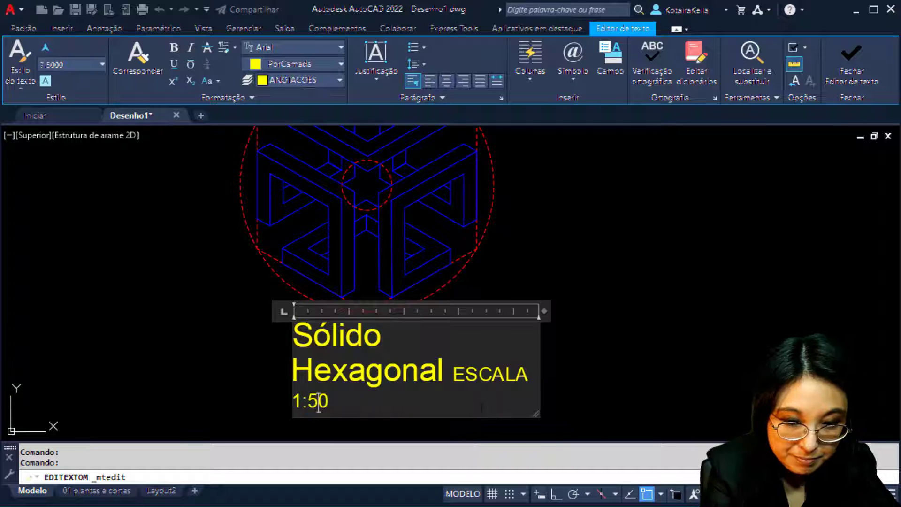
click(558, 372)
Step: Widen the title's text box to fit Sólido Hexagonal on one line and move the text to align with the figure's left edge
click(539, 322)
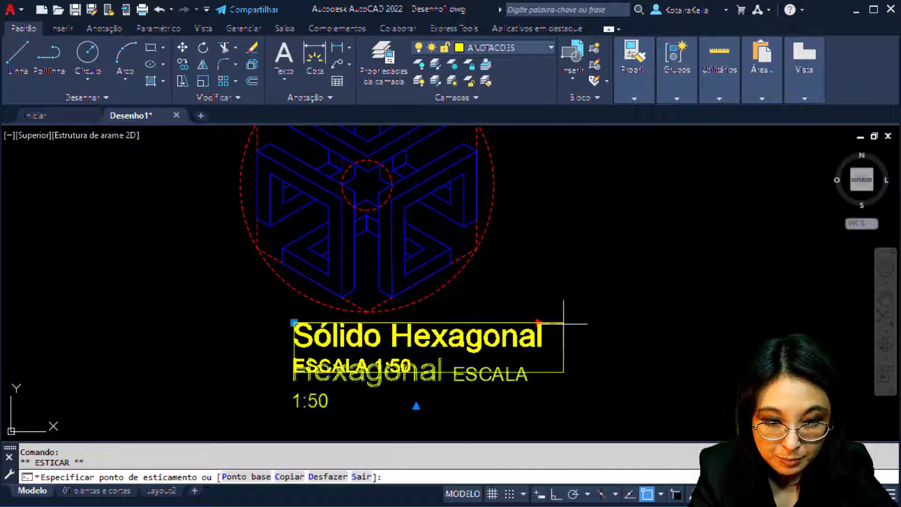
click(594, 322)
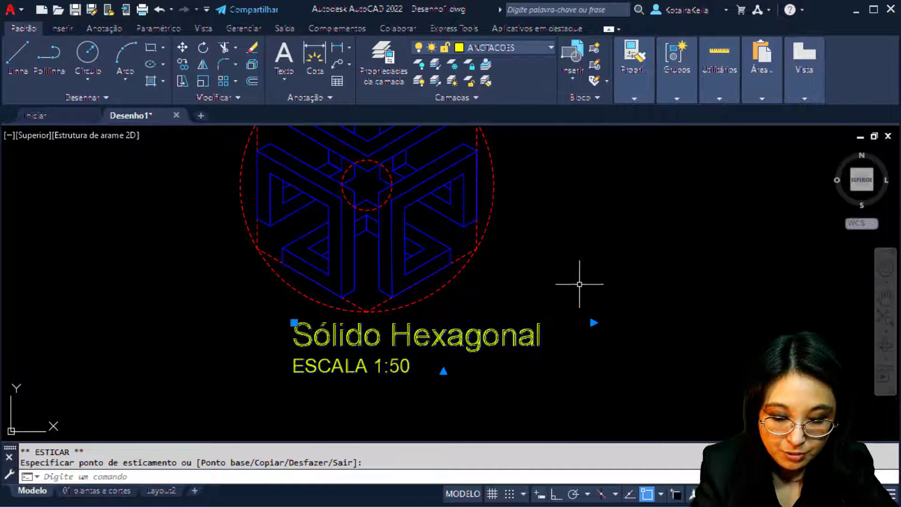
text(m)
key(space)
click(638, 251)
click(586, 250)
middle_drag(566, 289, 513, 356)
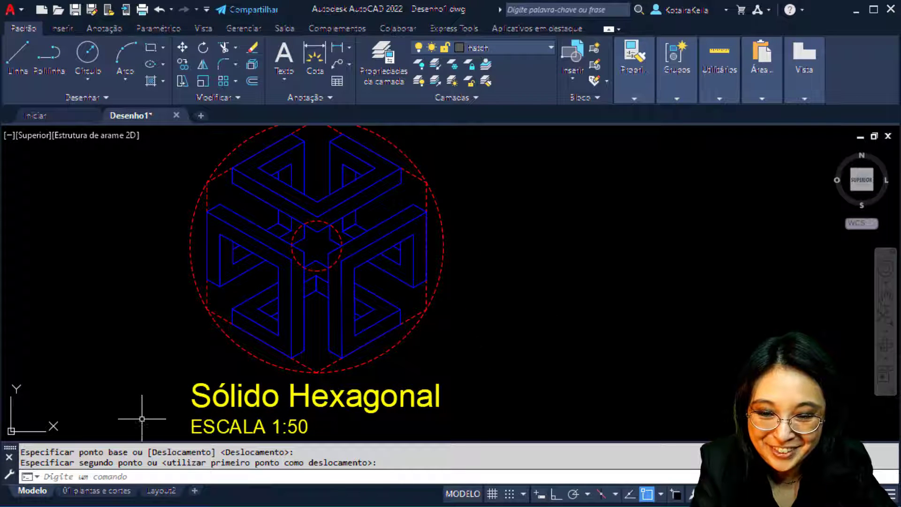
Step: Return to the 01 plantas e cortes layout and examine the figure's viewport and title beside the Corte A section
click(101, 490)
scroll(440, 299, up, 4)
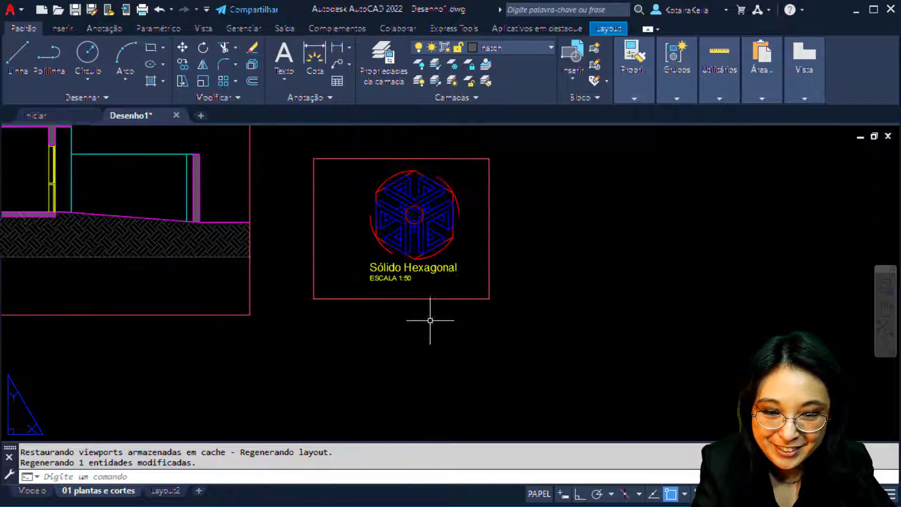
middle_drag(429, 315, 609, 313)
scroll(671, 315, down, 3)
scroll(711, 317, up, 2)
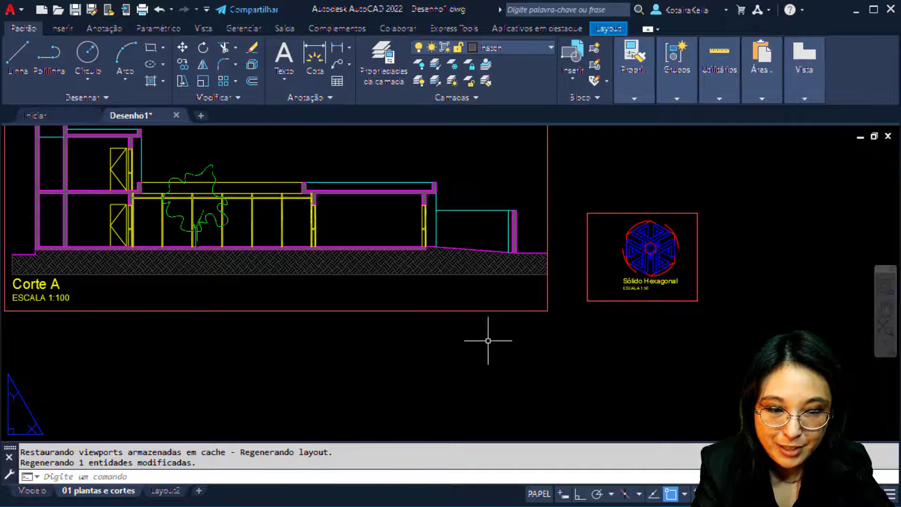
scroll(653, 286, up, 4)
middle_drag(653, 285, 474, 319)
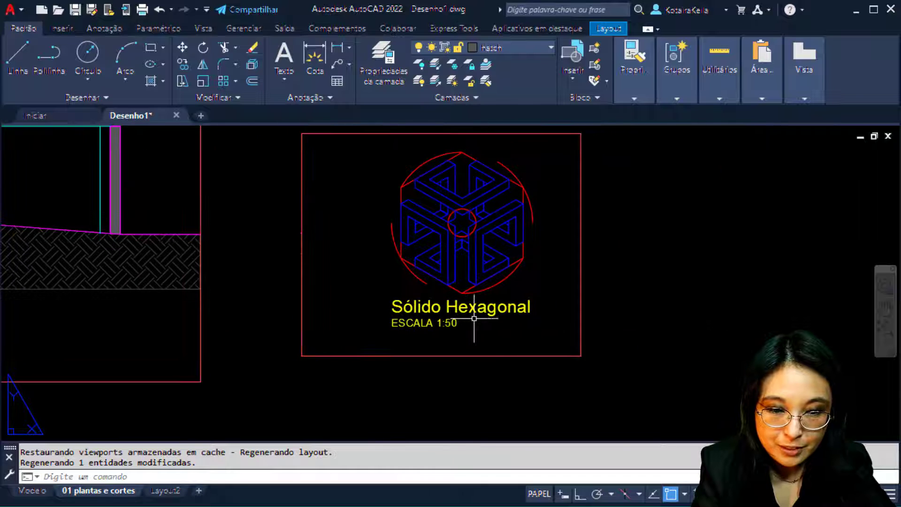
middle_drag(527, 338, 380, 352)
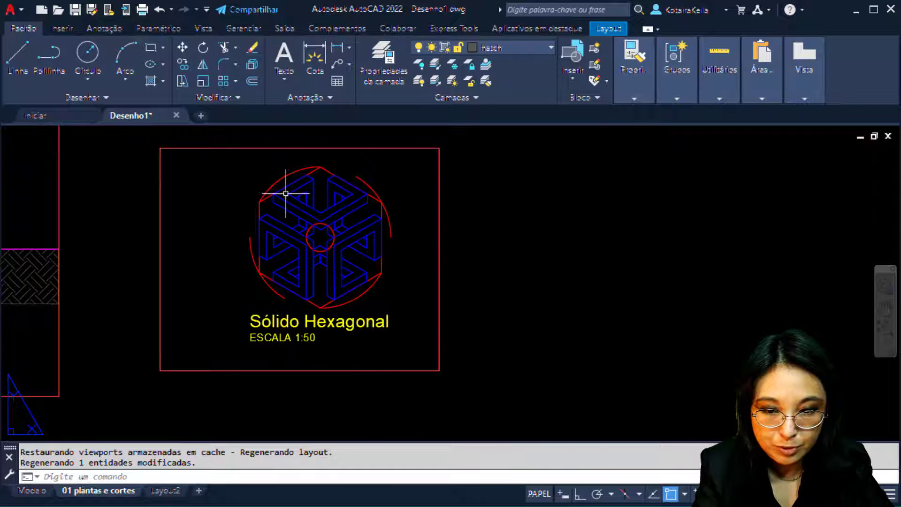
Step: Consult the Zoom XP plotting scale table in the Photos app and switch back to AutoCAD
click(519, 505)
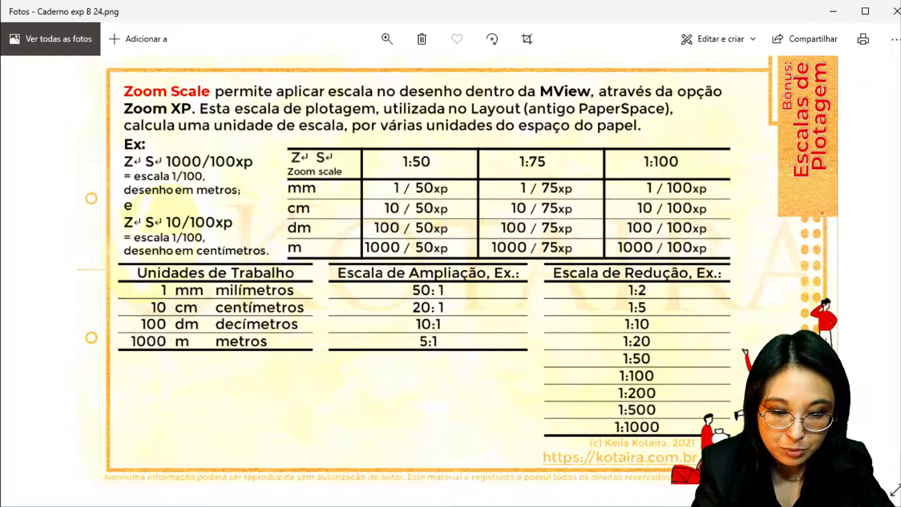
mouse_move(496, 506)
click(488, 470)
Step: Activate the figure's viewport, zoom it to a scale of 10/25xp, and return to paper space
double_click(399, 276)
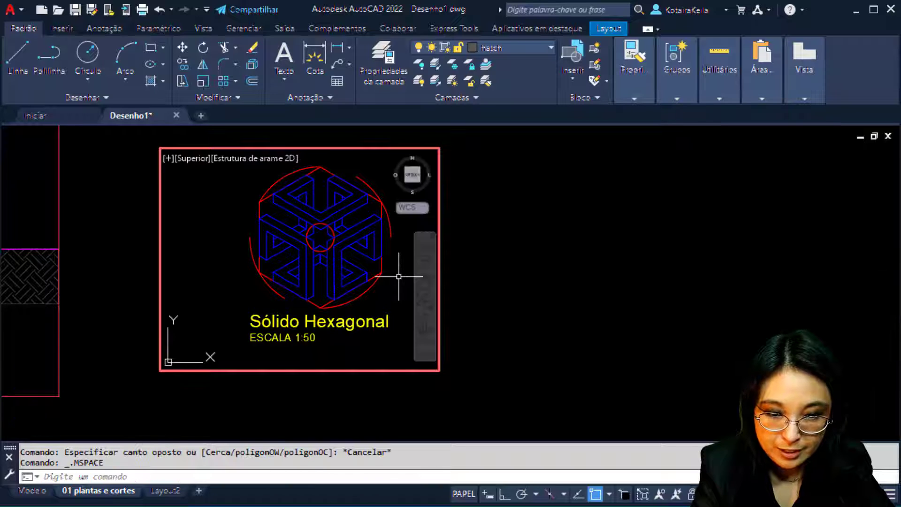
text(z)
key(Return)
text(es)
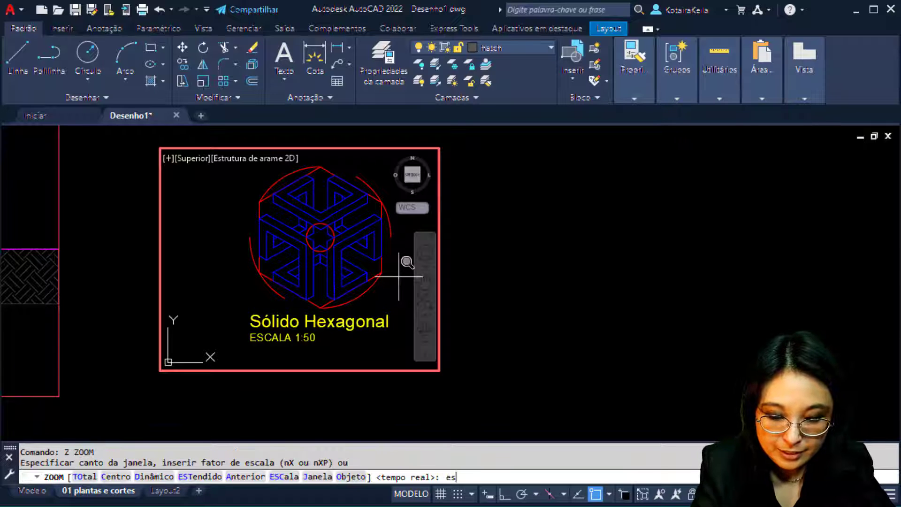
text(c)
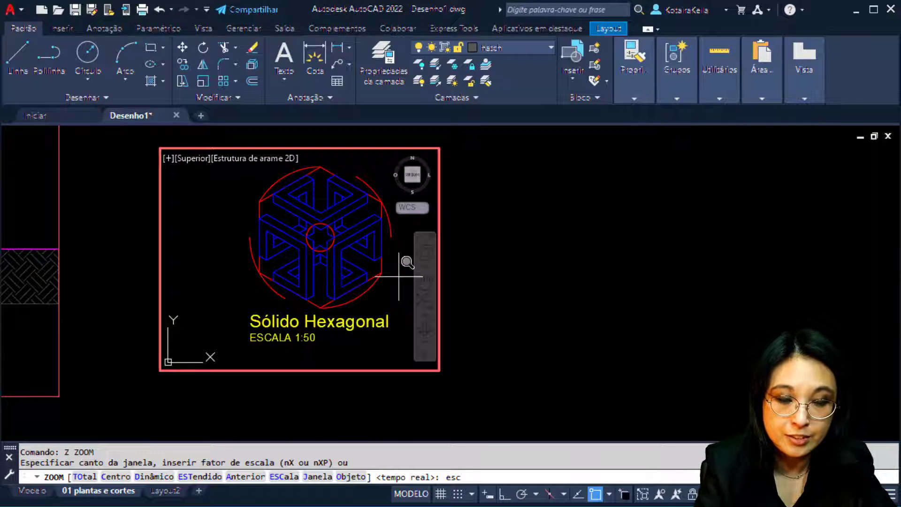
key(Return)
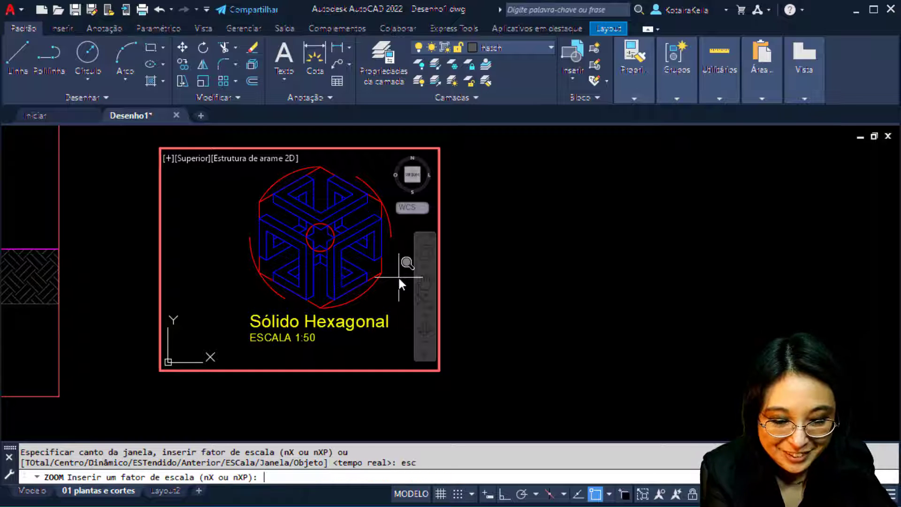
text(10/25x)
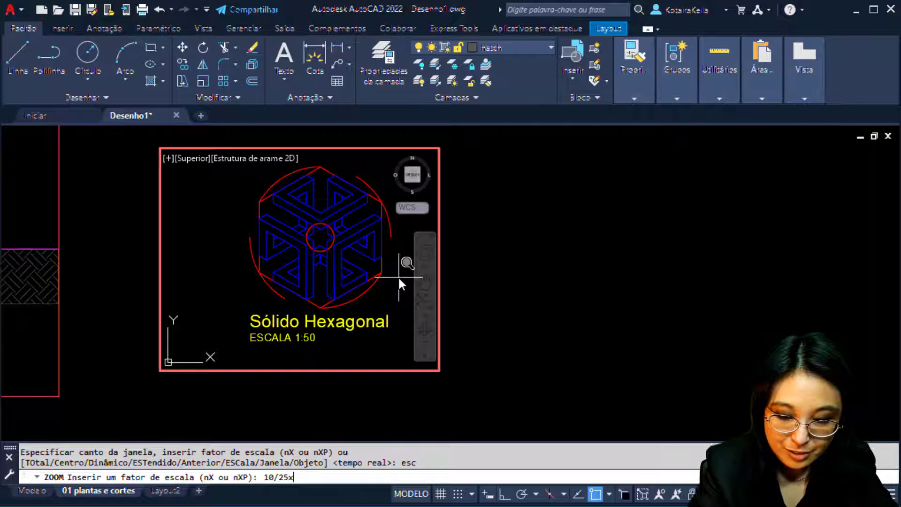
text(p)
key(Return)
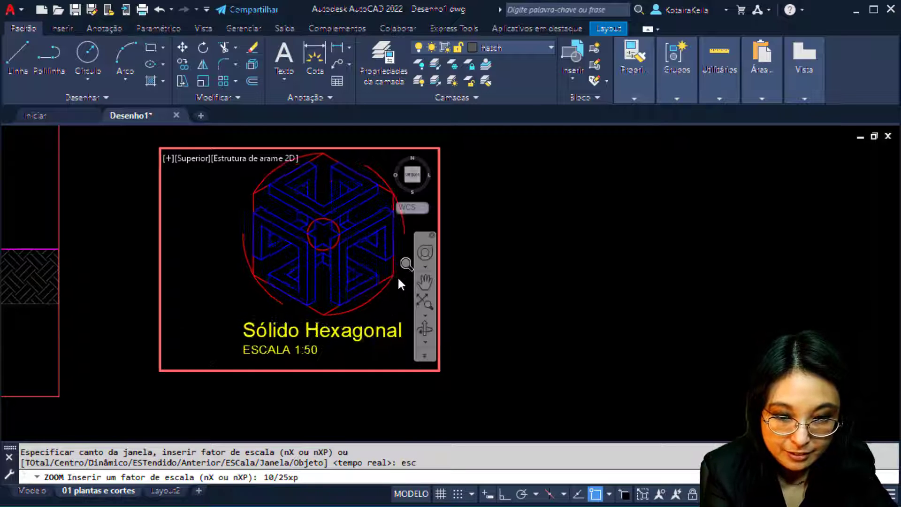
double_click(511, 336)
Step: Enlarge the figure's viewport frame from its lower-right and upper-right corners to show the whole figure and title
scroll(510, 337, down, 2)
middle_drag(504, 341, 467, 353)
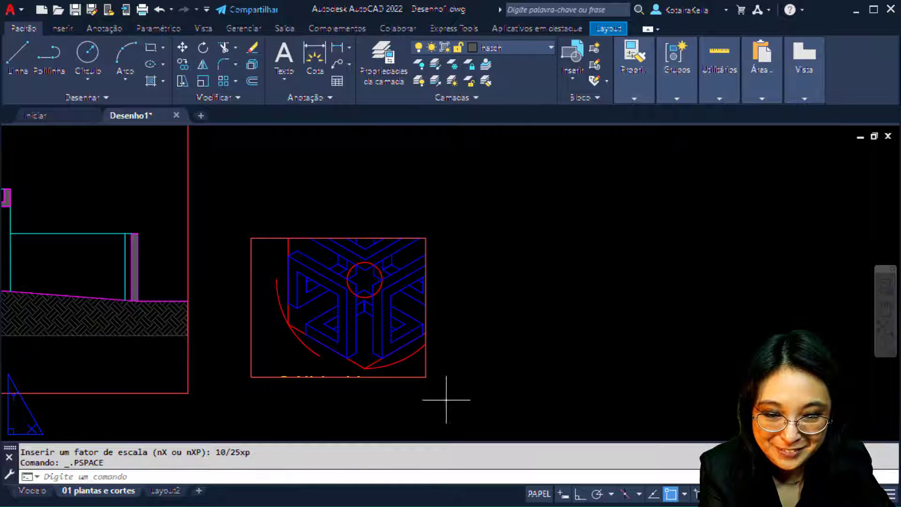
click(425, 367)
click(425, 376)
click(425, 238)
click(552, 153)
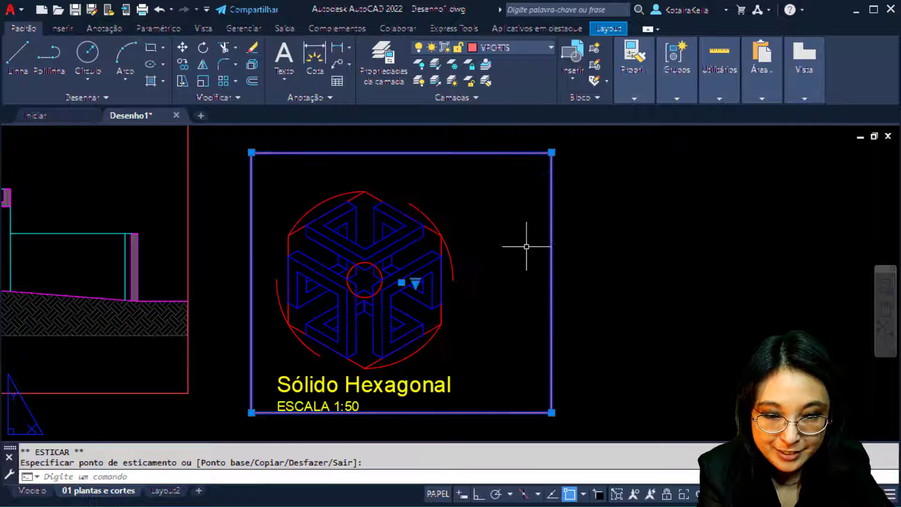
Step: Stretch the figure's viewport frame down below the scale label, pull its upper-right corner in closer around the Sólido Hexagonal figure, and deselect it
click(551, 413)
click(552, 439)
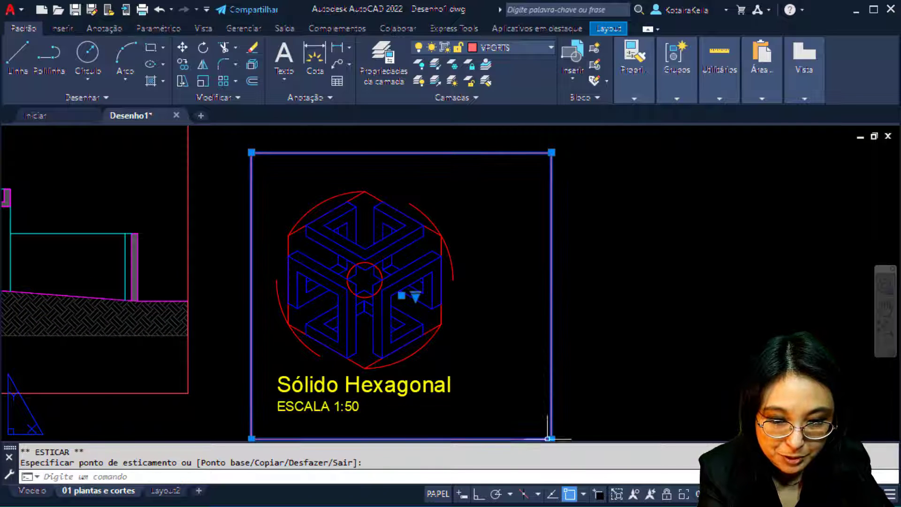
click(551, 152)
click(482, 168)
scroll(501, 284, down, 7)
middle_drag(501, 285, 568, 241)
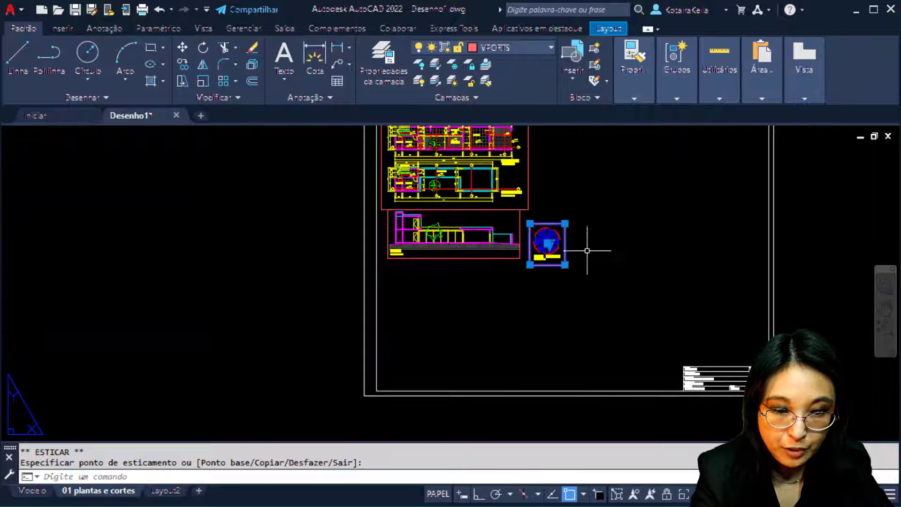
middle_drag(511, 305, 374, 314)
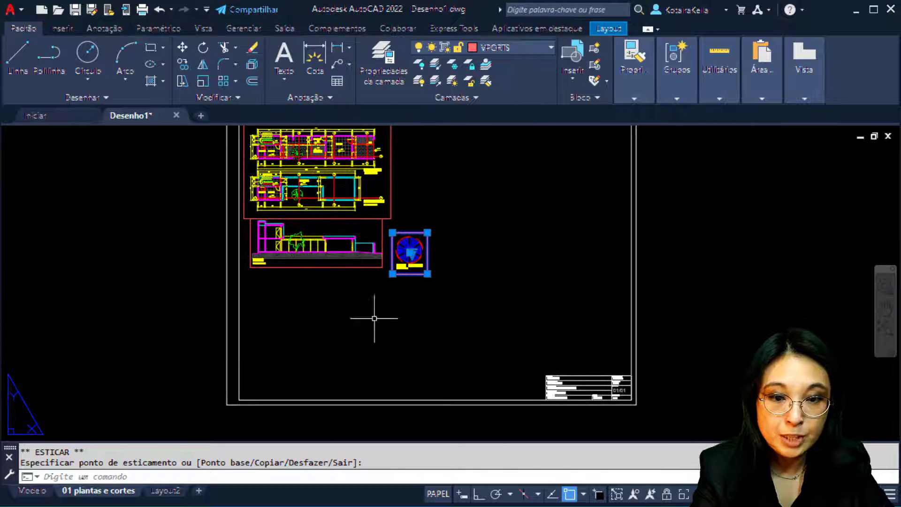
key(Escape)
key(Escape)
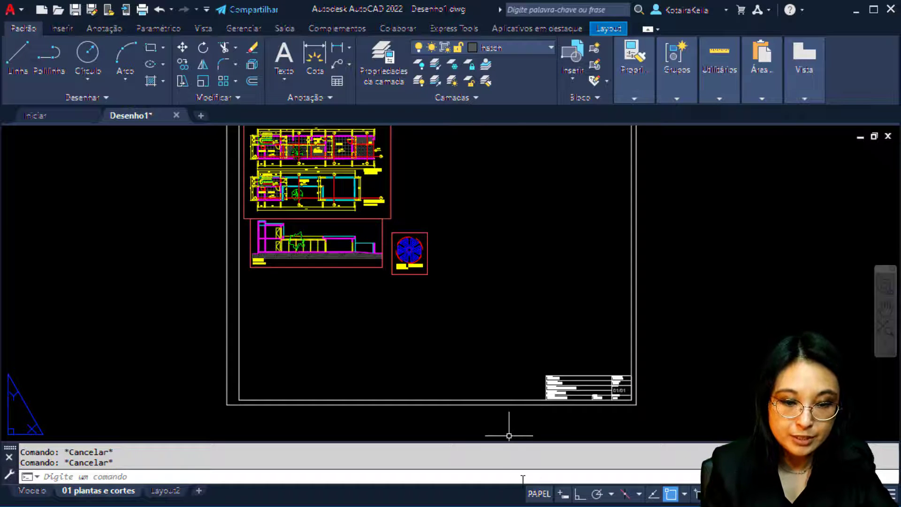
Step: Switch to the Photos app and review the Zoom XP factors for 1:50, 1:75 and 1:100 by drawing unit, and the reduction scales
key(alt+Tab)
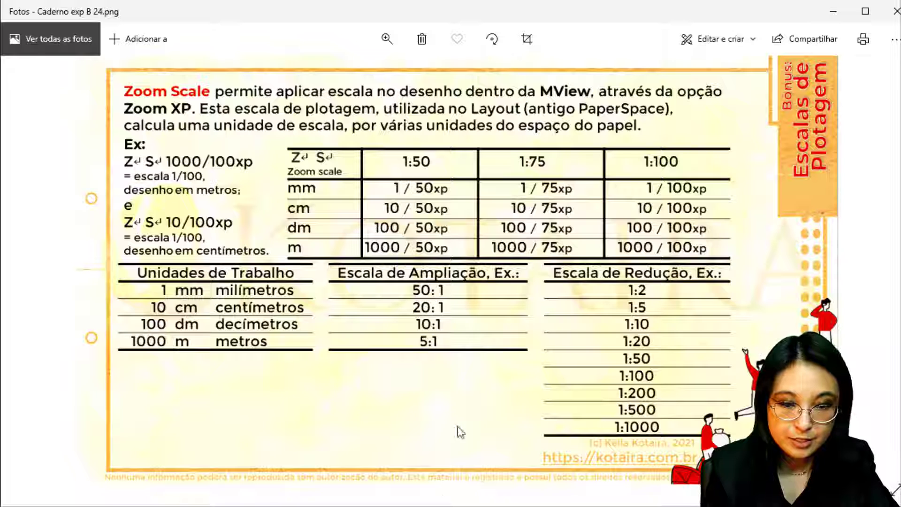
click(376, 252)
click(400, 210)
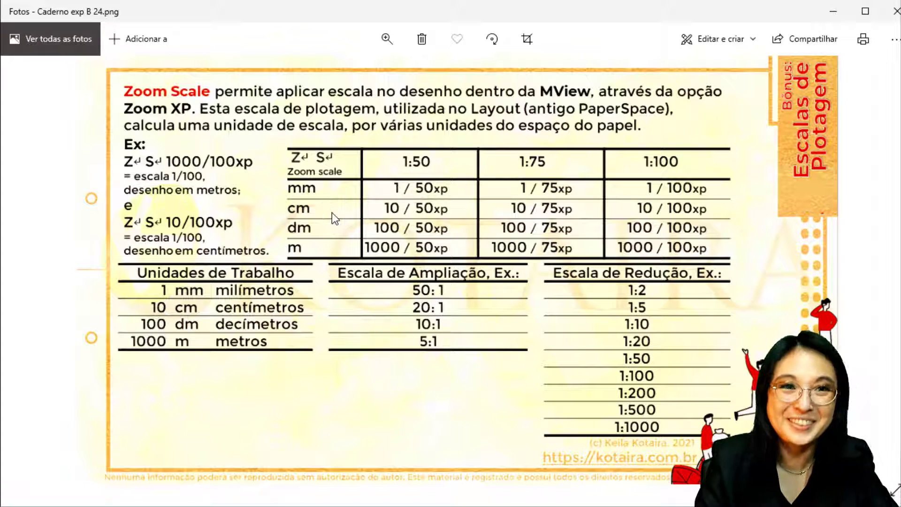
click(396, 193)
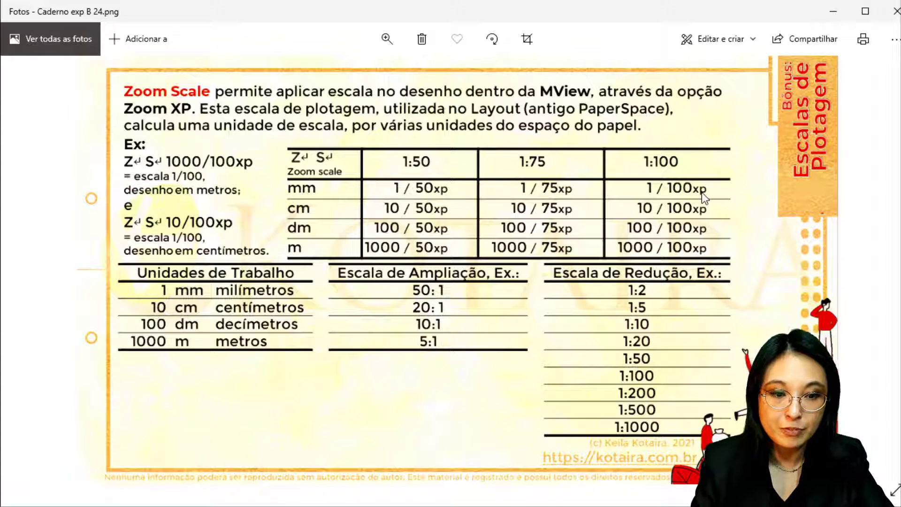
click(627, 286)
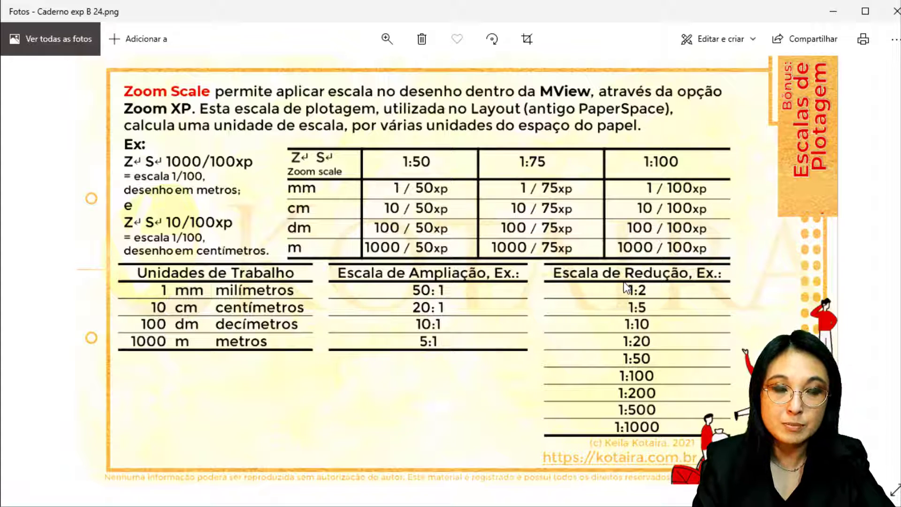